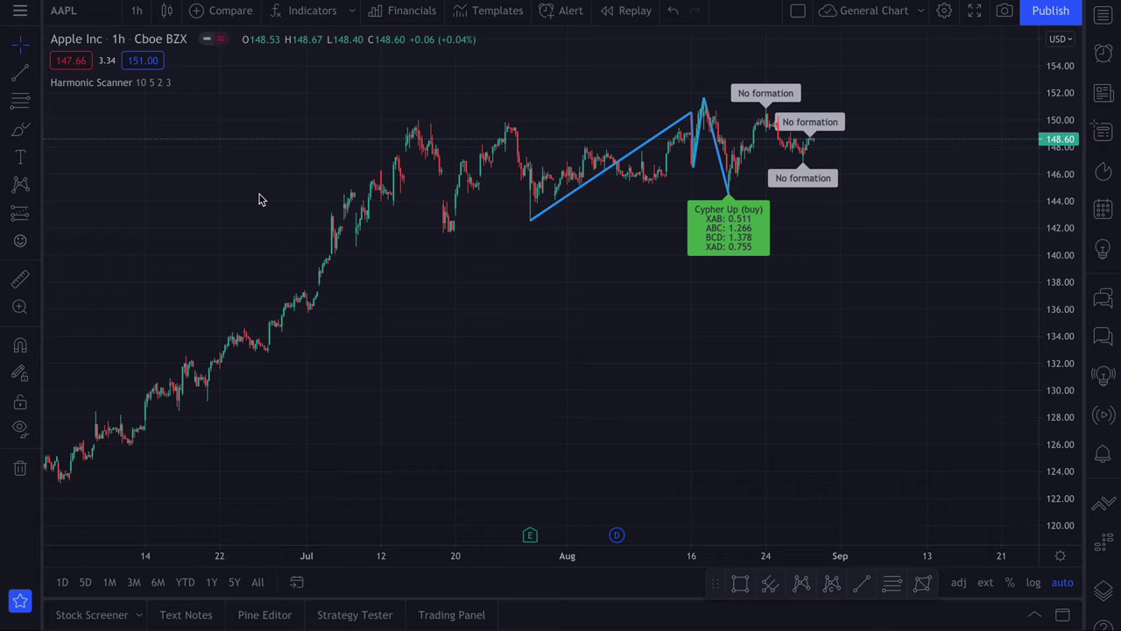
Step: Search indicators for 'harmonic scanner pro' and open the invite-only script author's profile
left_click(325, 16)
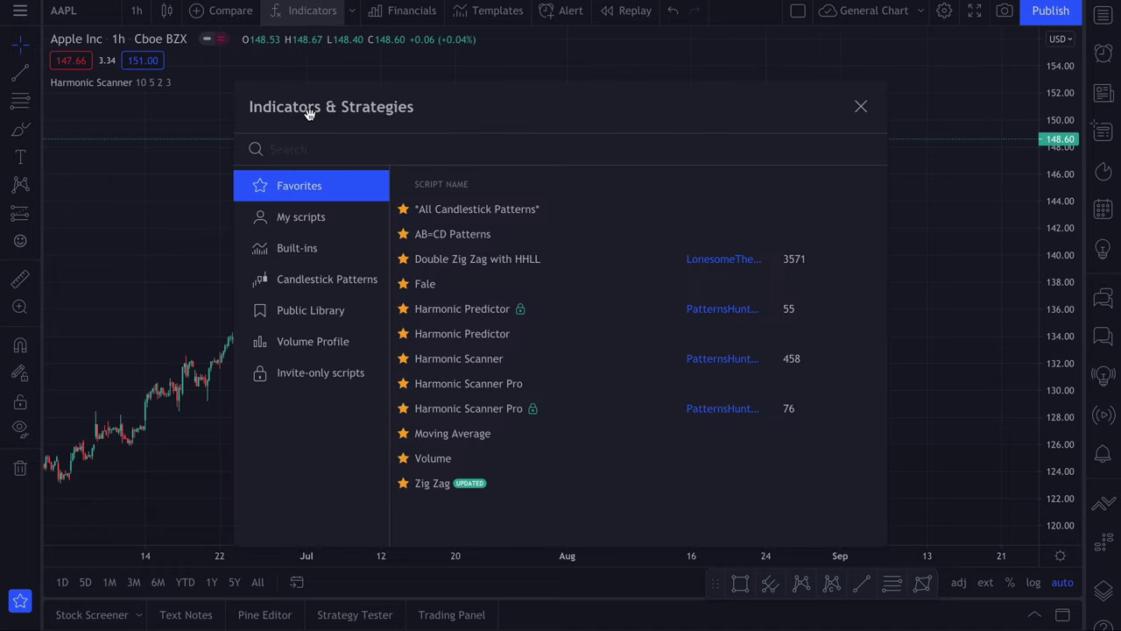
type("harmonic scan")
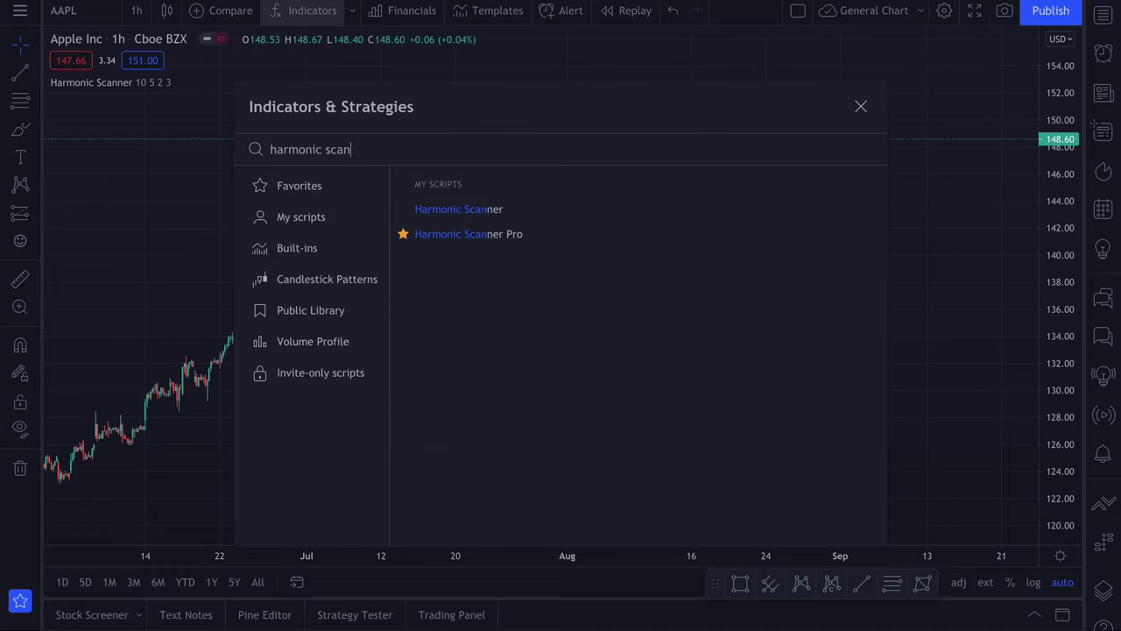
type("ner pro")
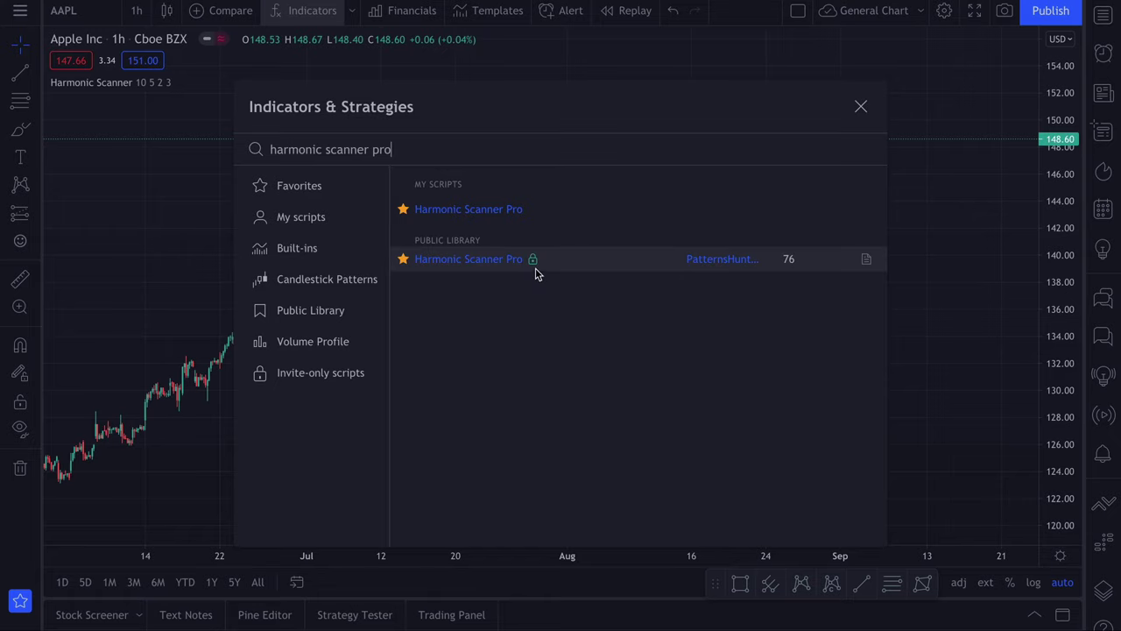
mouse_move(532, 260)
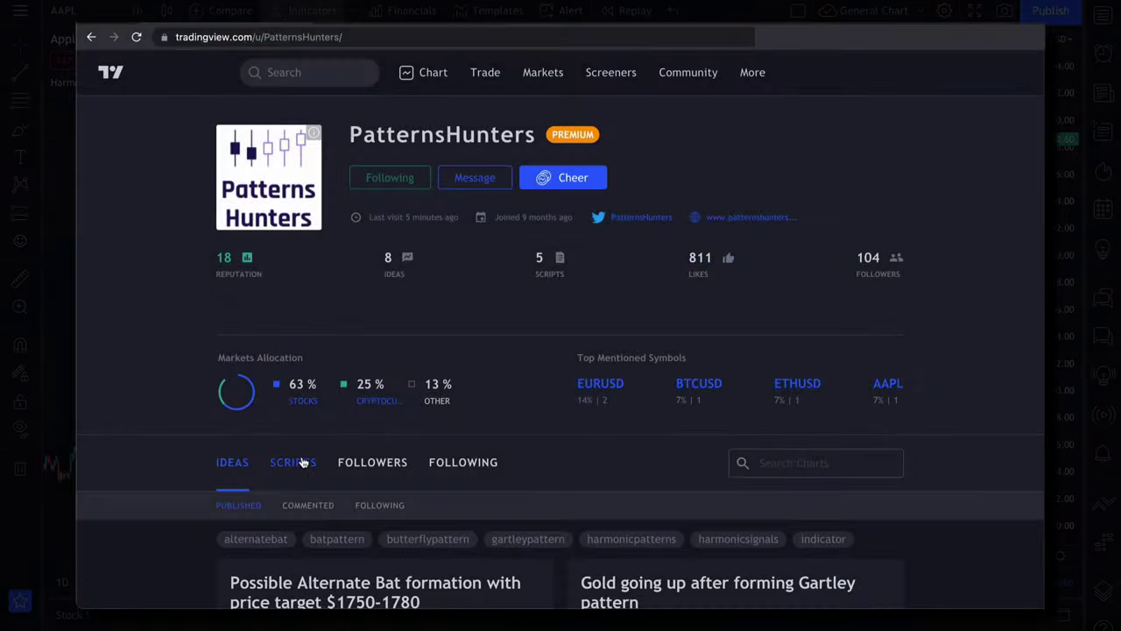
Step: Open the Harmonic Scanner Pro script page from the author's published scripts
left_click(302, 471)
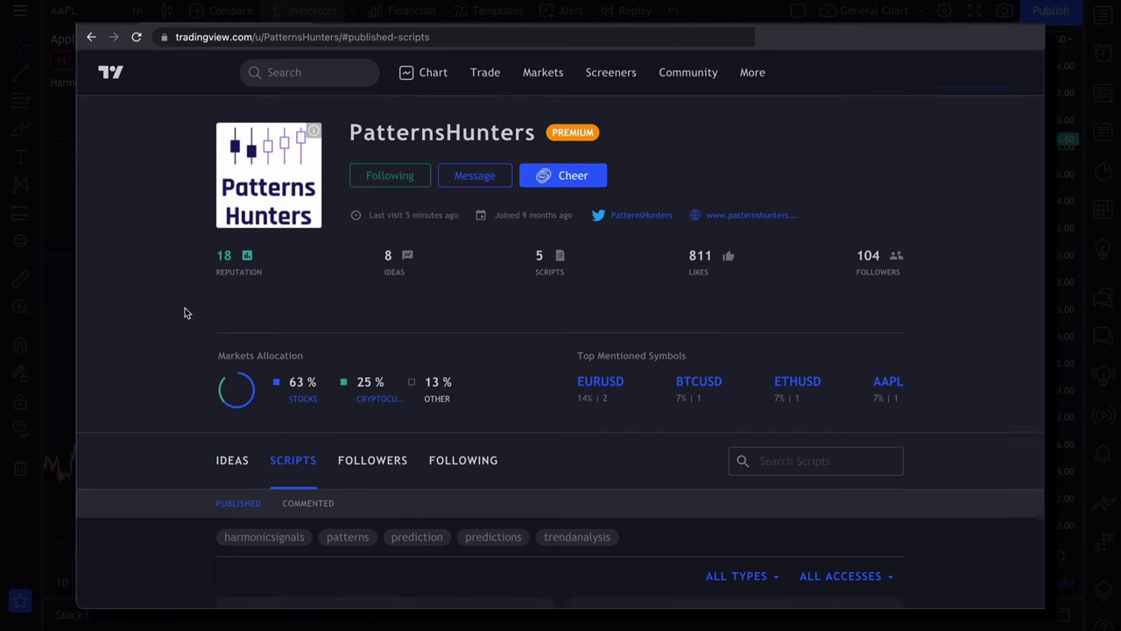
scroll(185, 311, "down", 3)
scroll(185, 312, "down", 5)
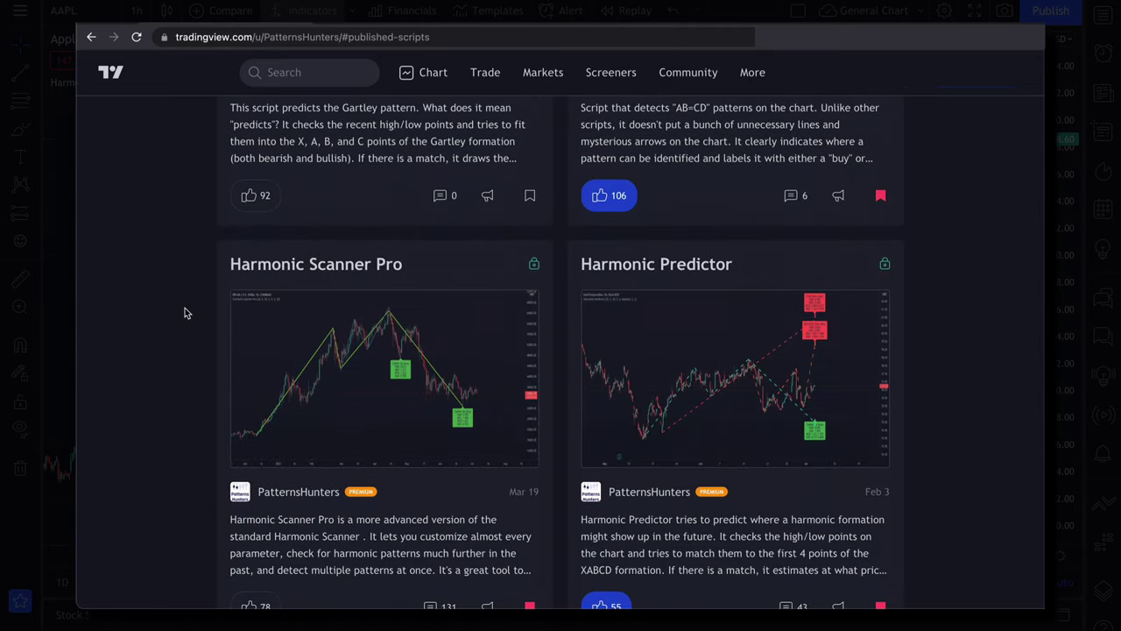
left_click(296, 270)
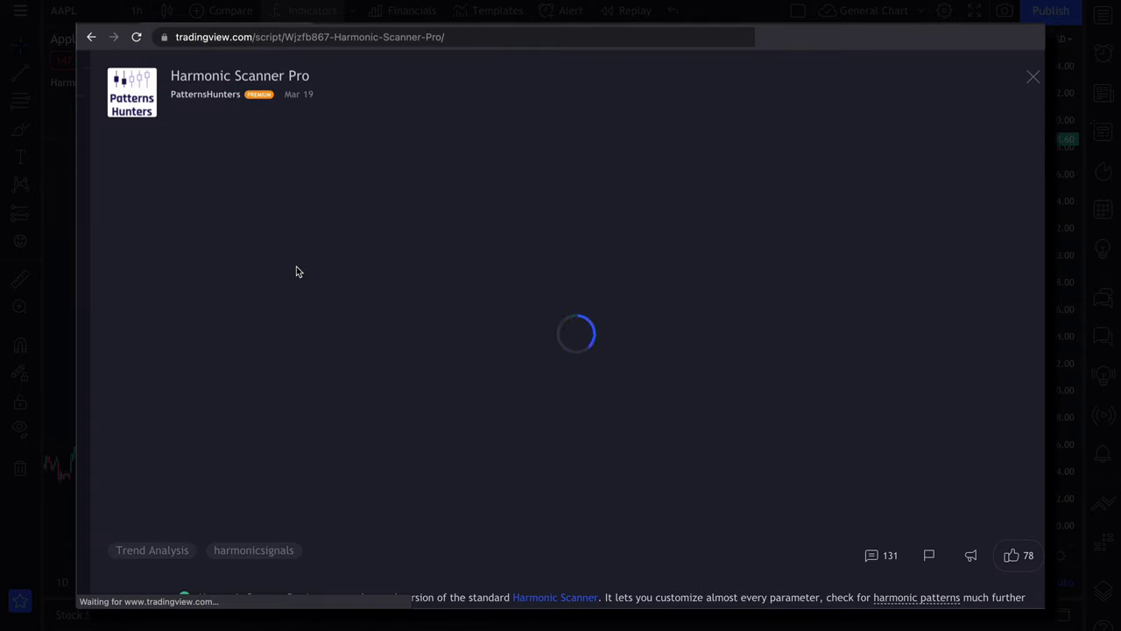
Step: Post the comment 'Hi, can I have a free trial?' on the script page
scroll(467, 303, "down", 15)
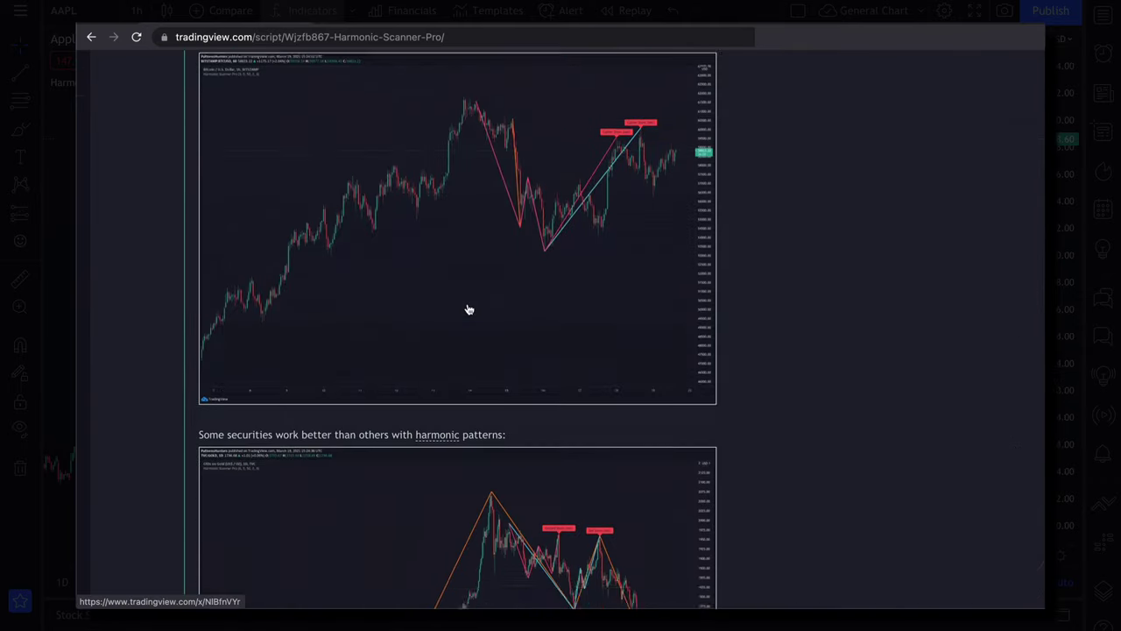
scroll(467, 309, "down", 12)
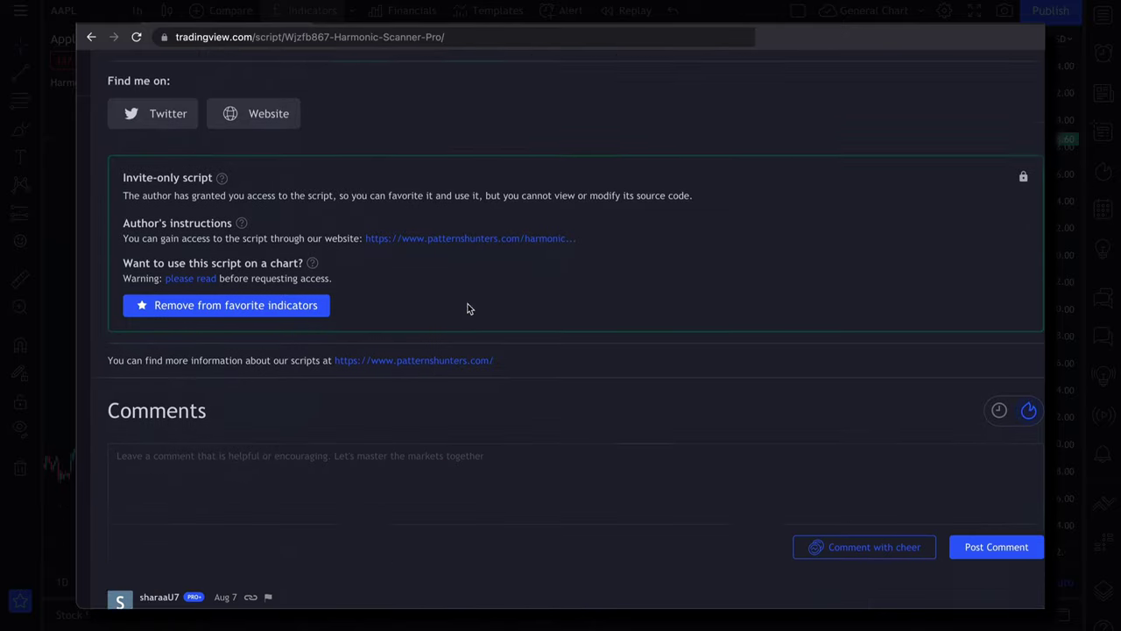
left_click(448, 391)
type("Hi,")
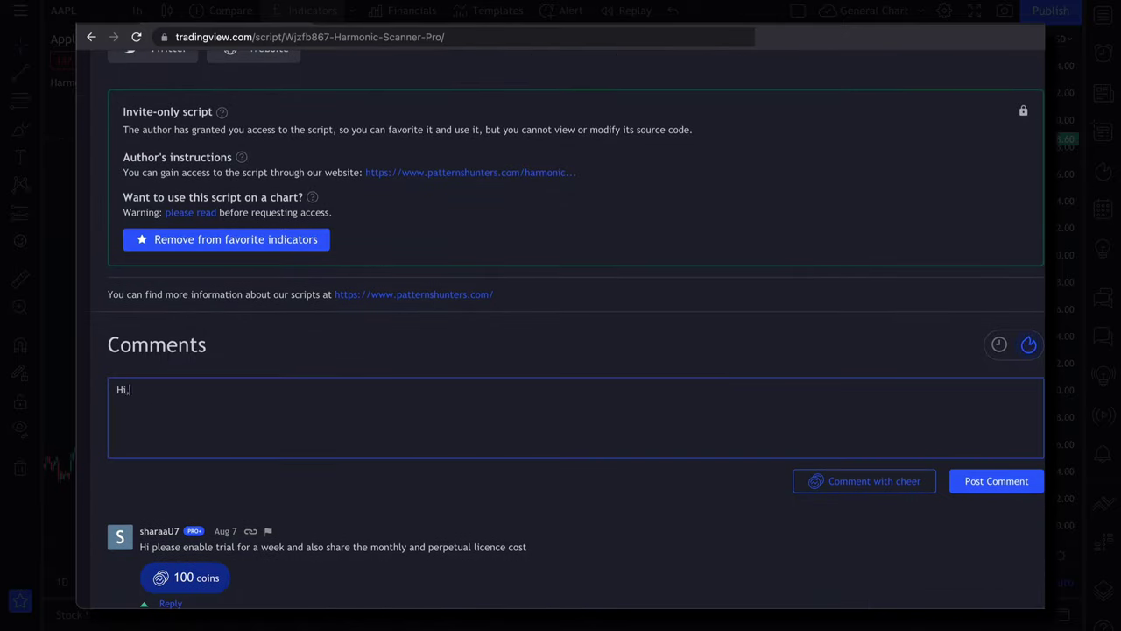
type(" can")
type("I have a free trial?")
left_click(967, 483)
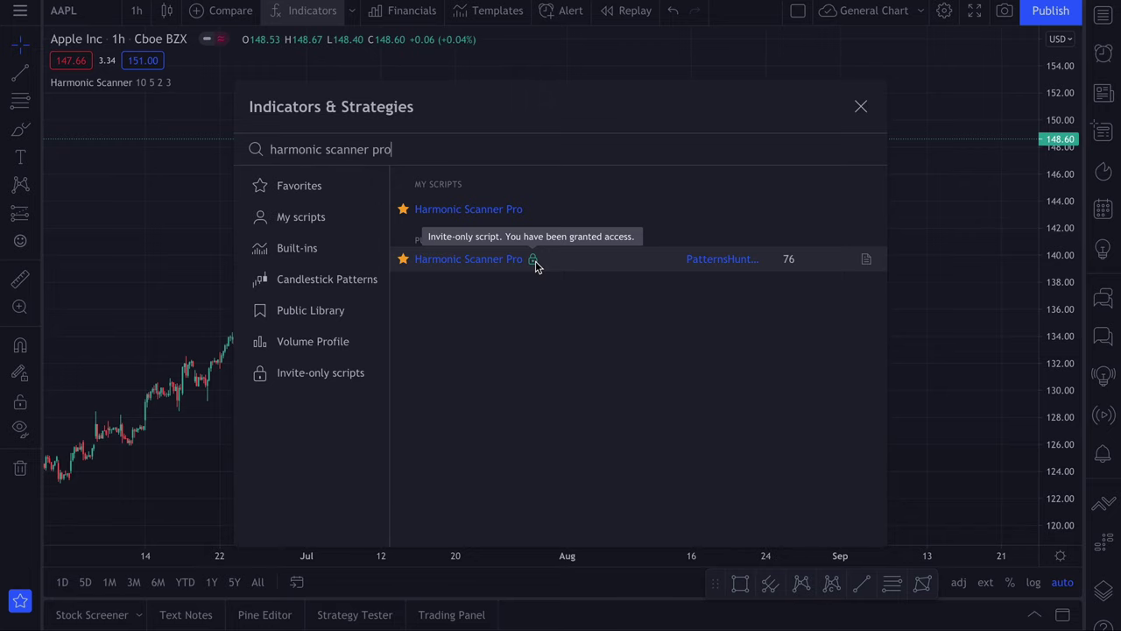
Step: Add Harmonic Scanner Pro to the AAPL chart, pan back to 2021, and hide the basic Harmonic Scanner
left_click(500, 261)
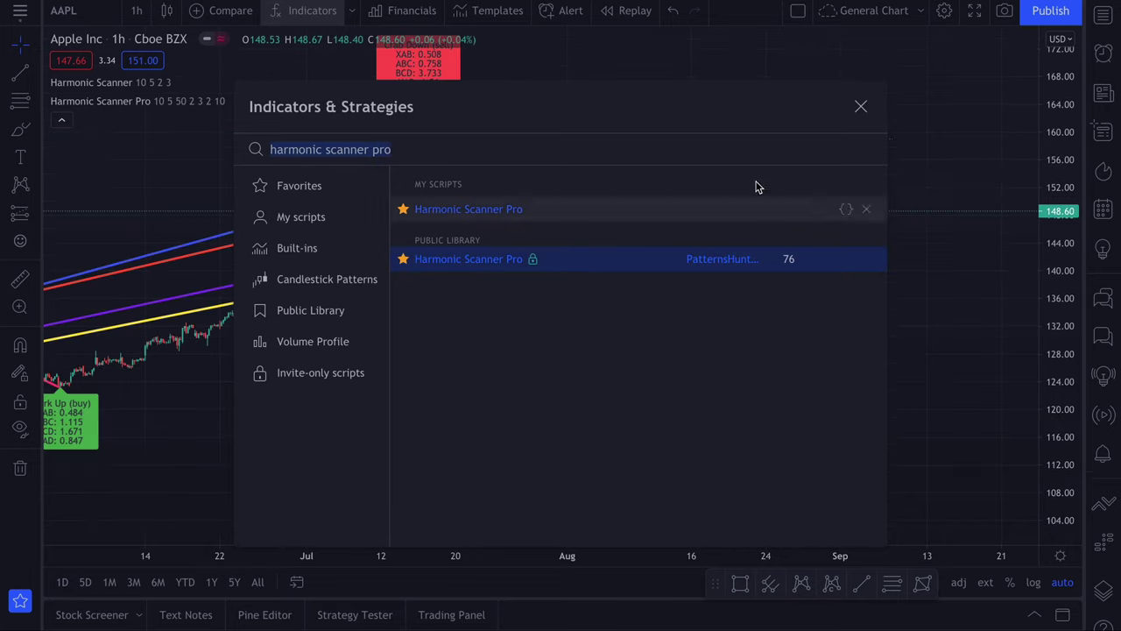
left_click(861, 108)
scroll(618, 330, "down", 2)
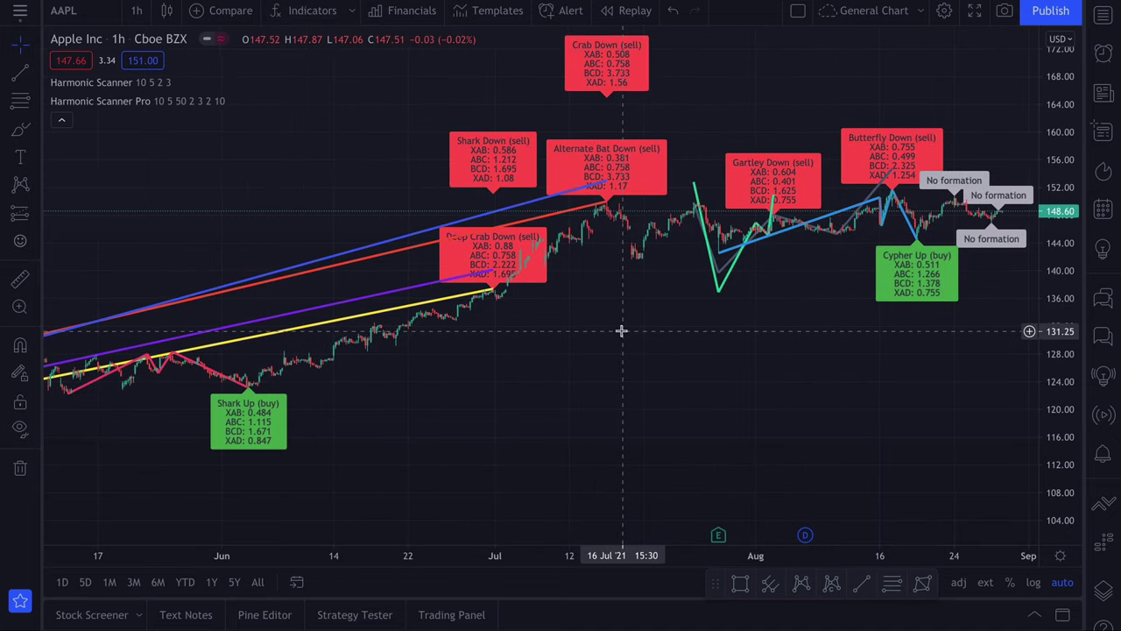
scroll(621, 330, "down", 4)
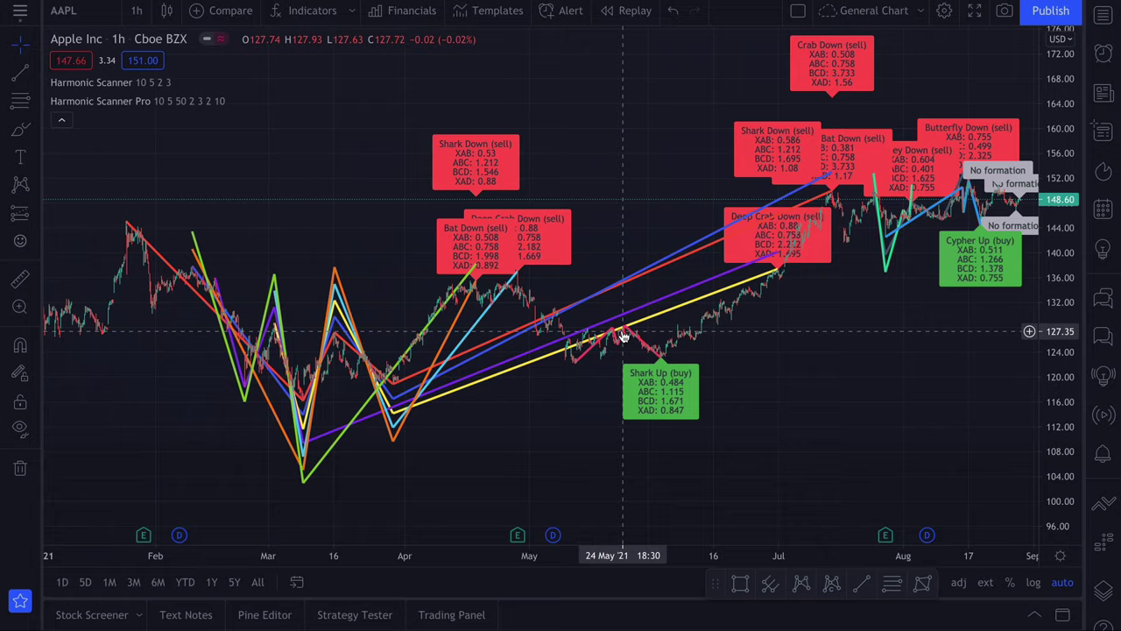
left_click_drag(861, 367, 684, 365)
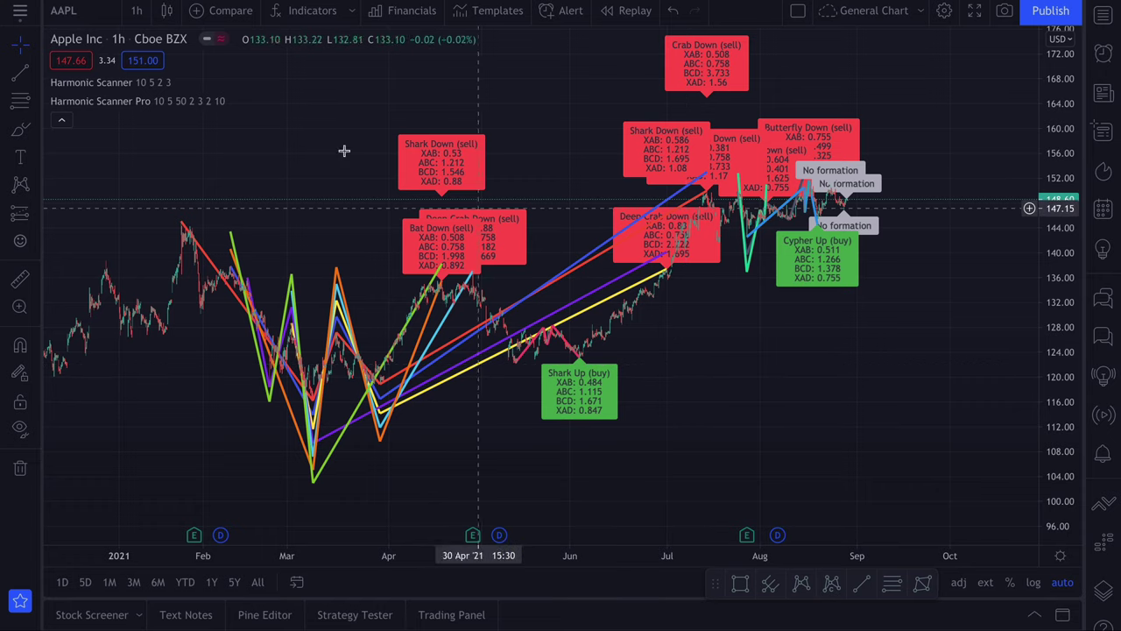
mouse_move(108, 84)
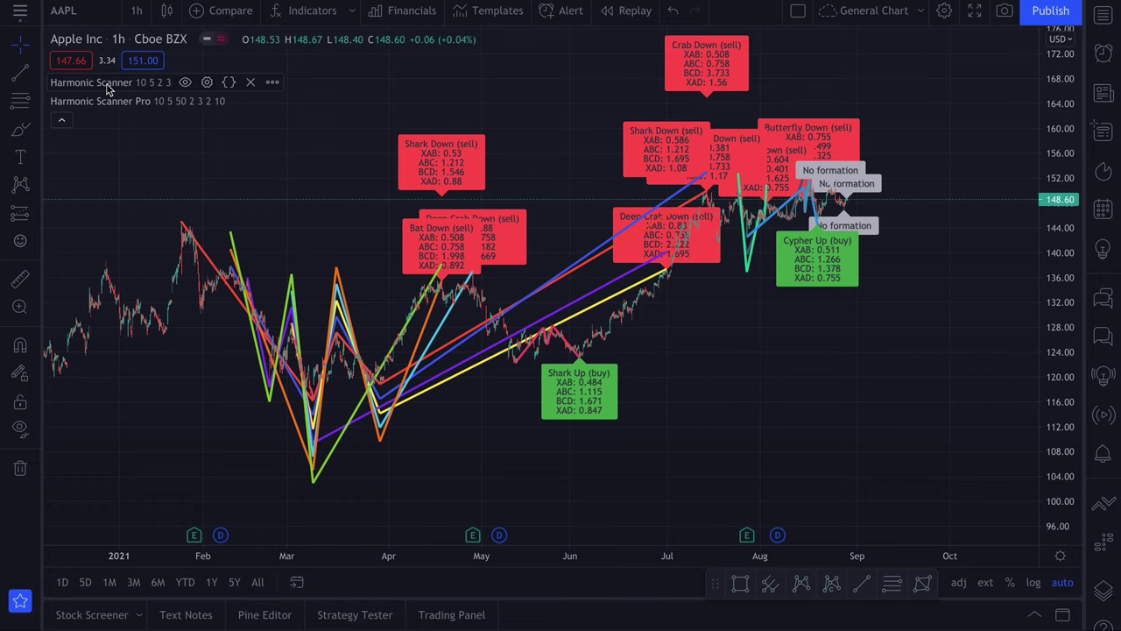
left_click(185, 82)
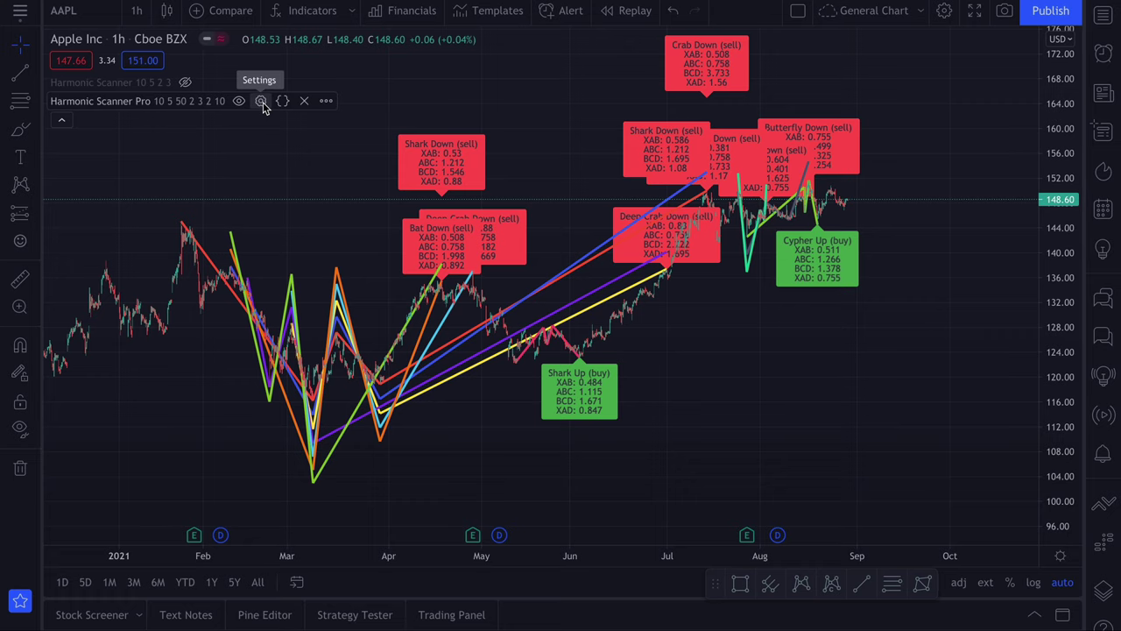
Step: Uncheck 'Show retracement levels?' in Harmonic Scanner Pro's inputs and apply the change
left_click(261, 101)
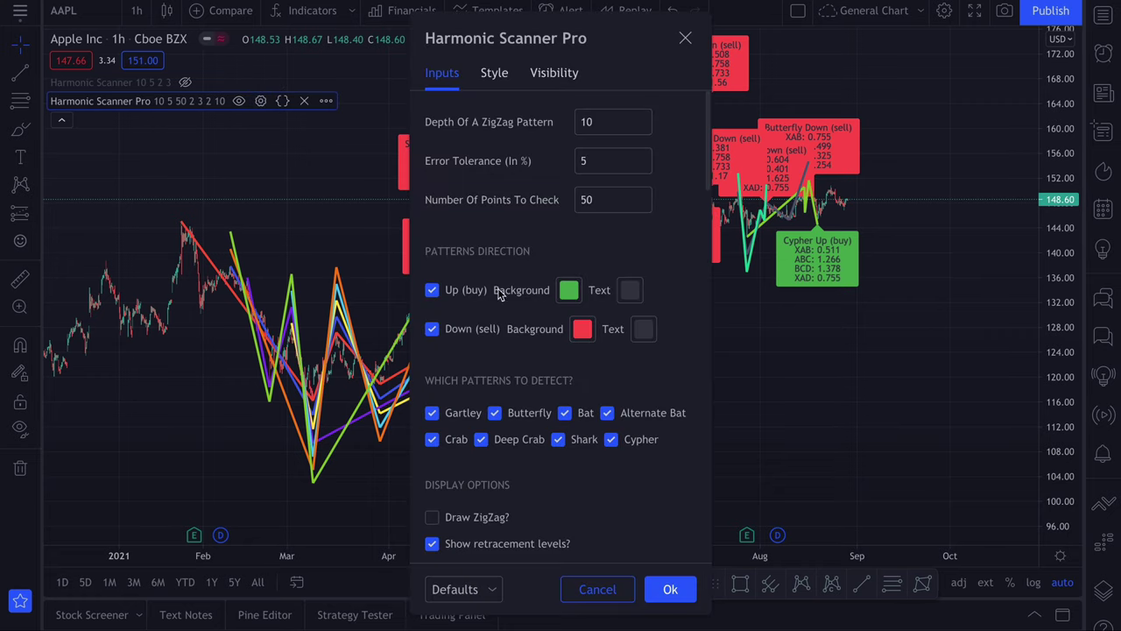
scroll(529, 394, "down", 2)
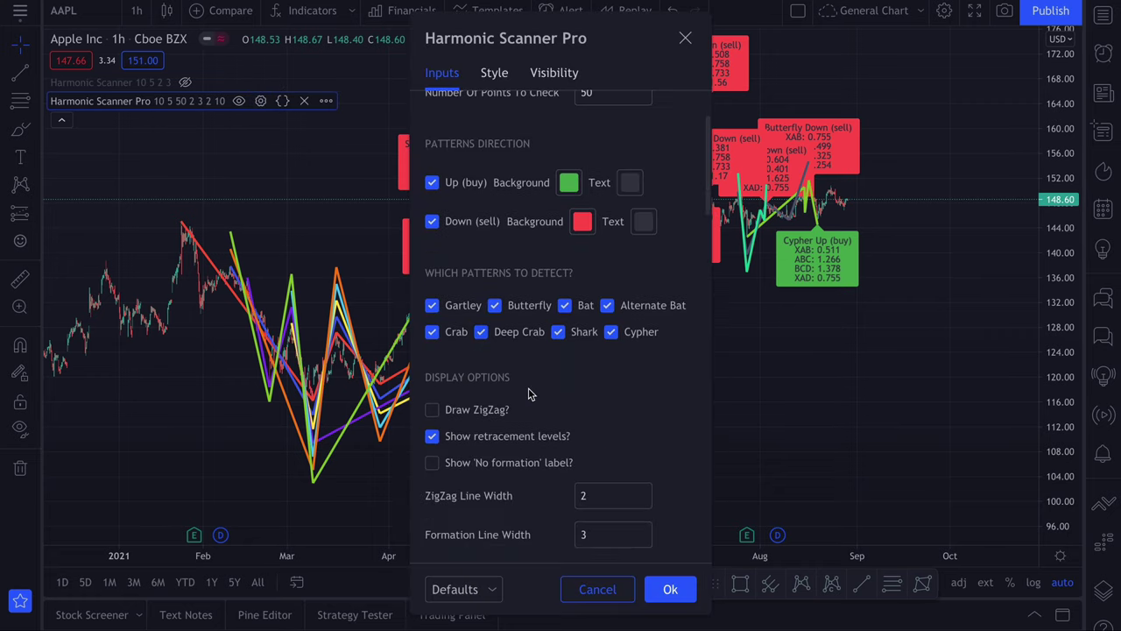
left_click(432, 429)
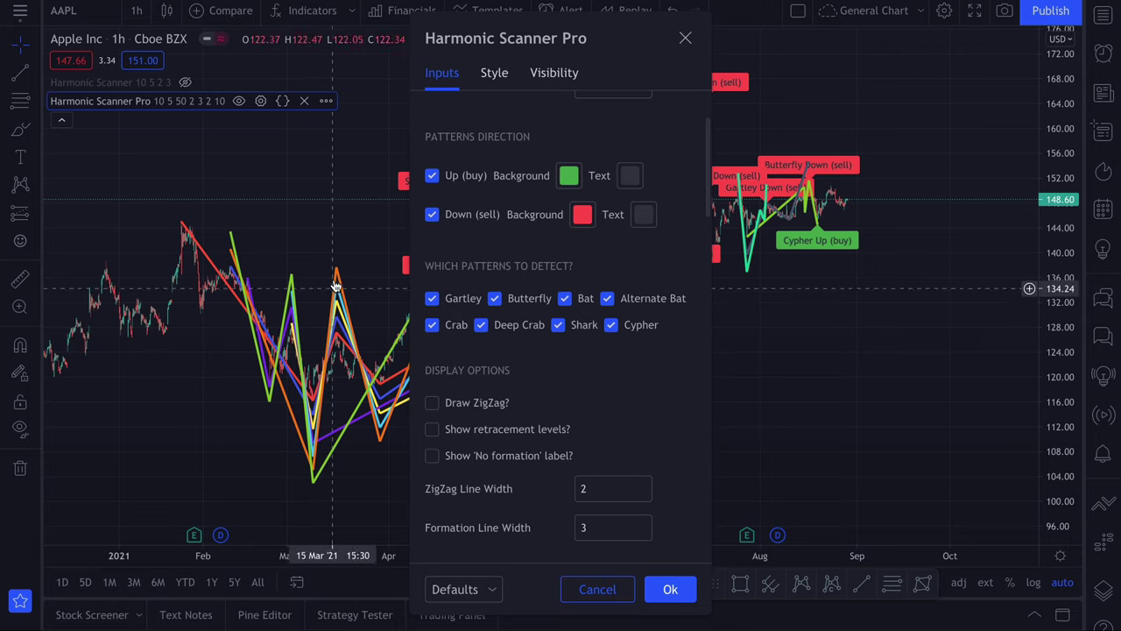
scroll(519, 384, "down", 3)
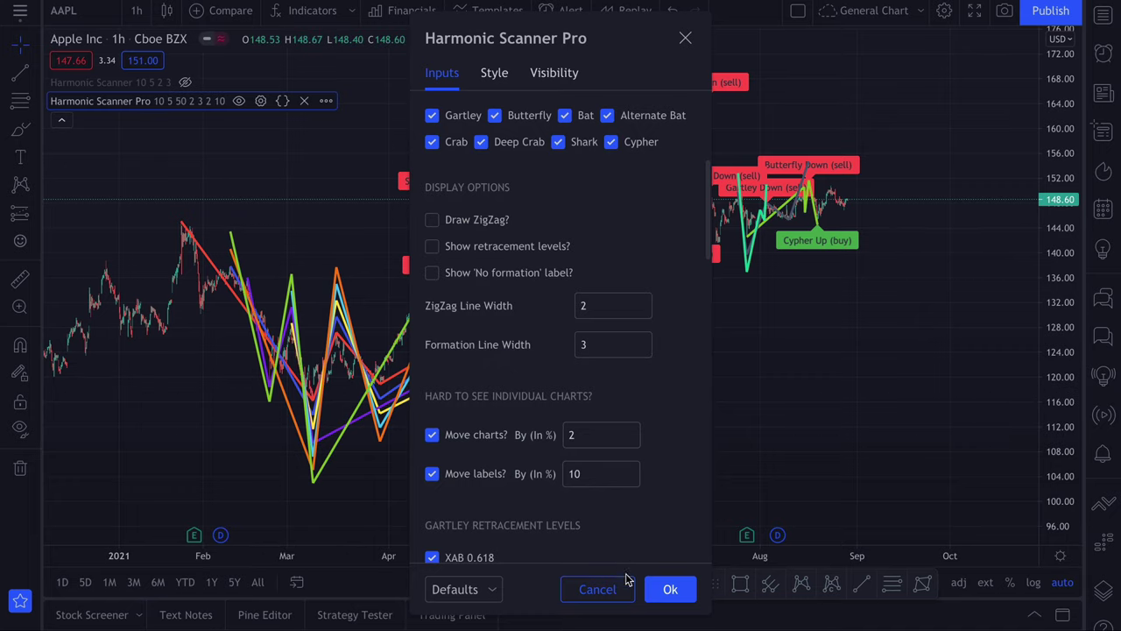
left_click(670, 588)
Step: Zoom and pan the AAPL chart to inspect the Bat Down and Shark Down pattern values
scroll(281, 270, "right", 3)
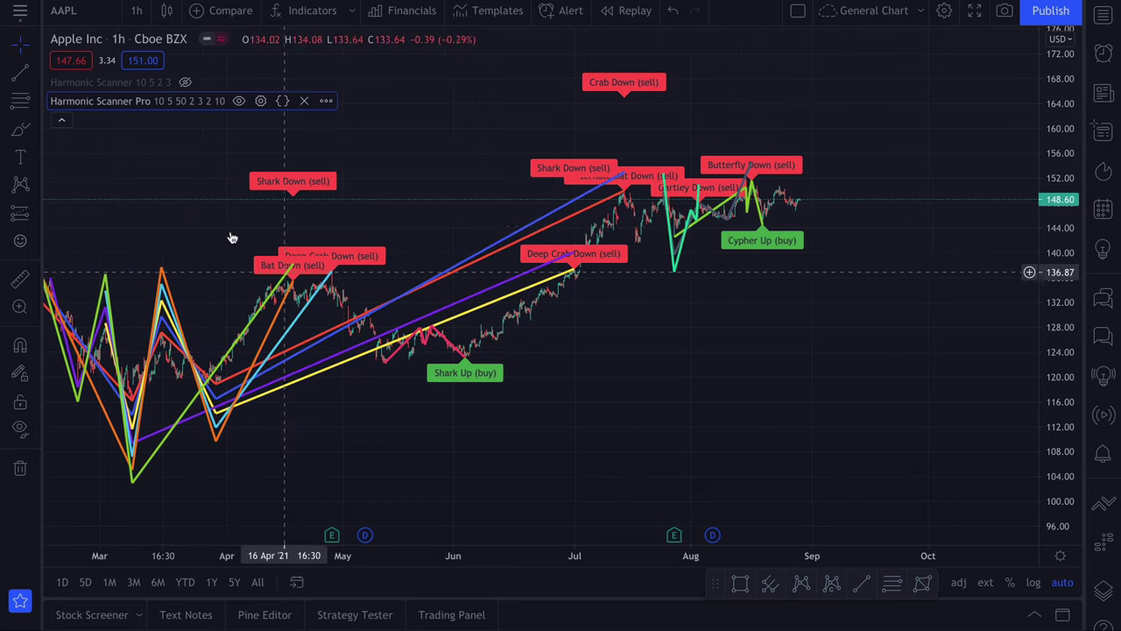
scroll(231, 237, "left", 6)
scroll(653, 237, "up", 3)
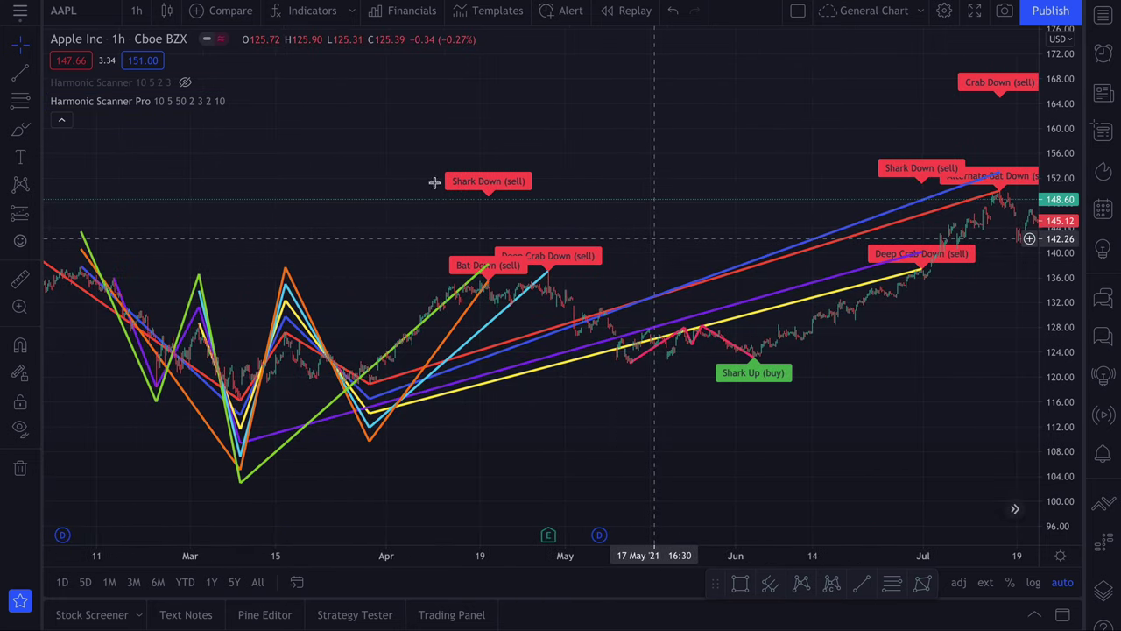
left_click_drag(306, 126, 676, 142)
scroll(526, 190, "right", 5)
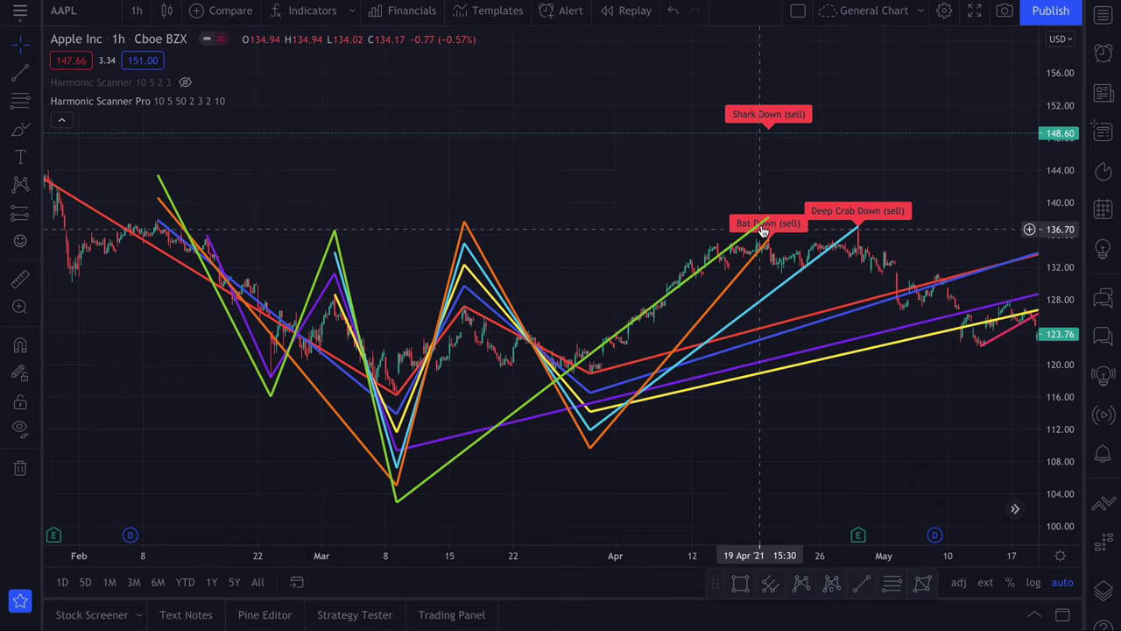
mouse_move(786, 227)
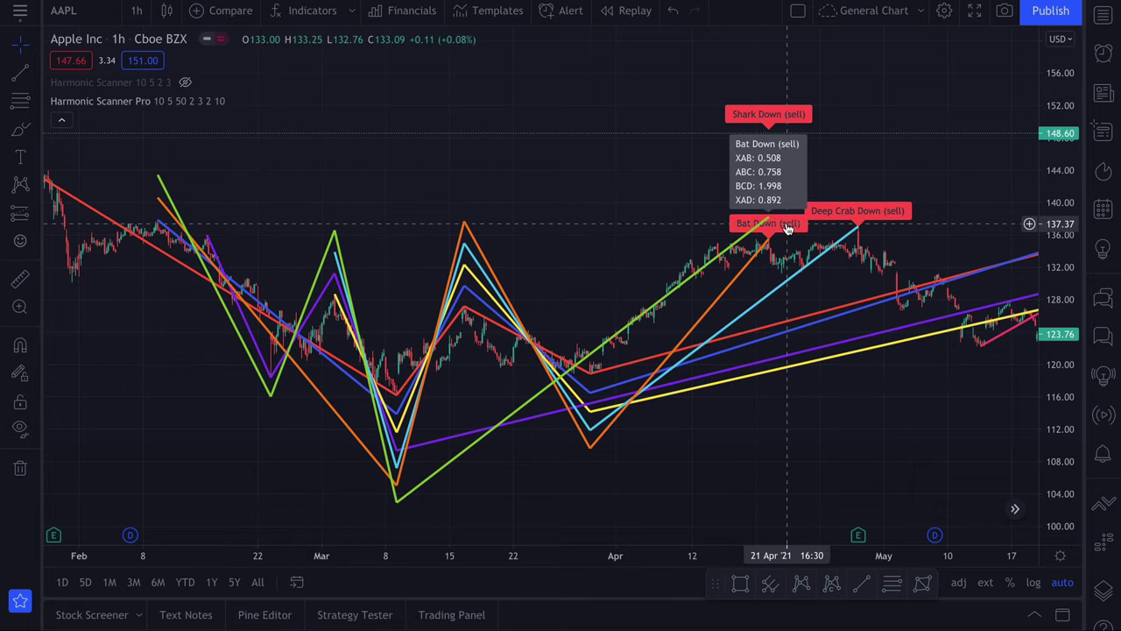
mouse_move(774, 115)
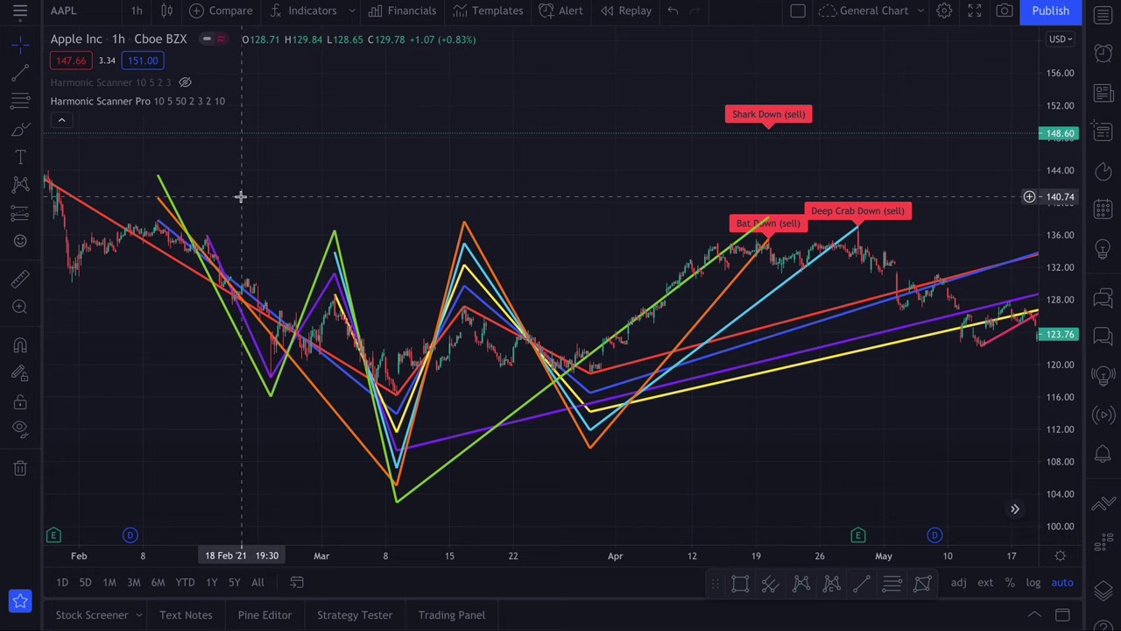
scroll(298, 196, "left", 3)
Step: Untick Move charts and Move labels in Harmonic Scanner Pro's settings and apply
mouse_move(185, 102)
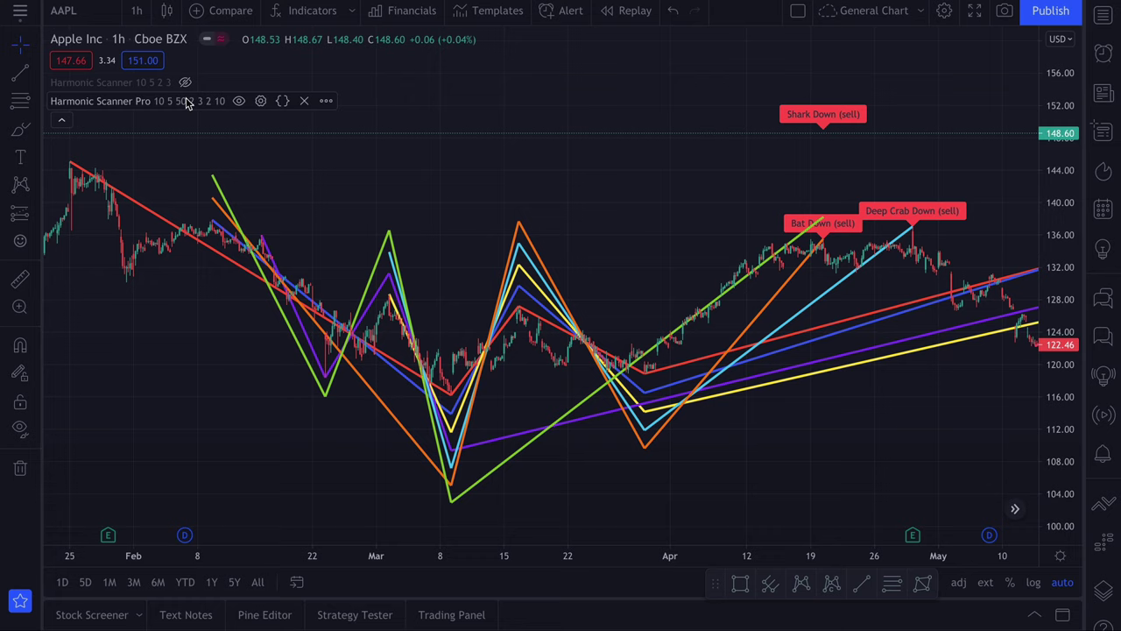
left_click(261, 102)
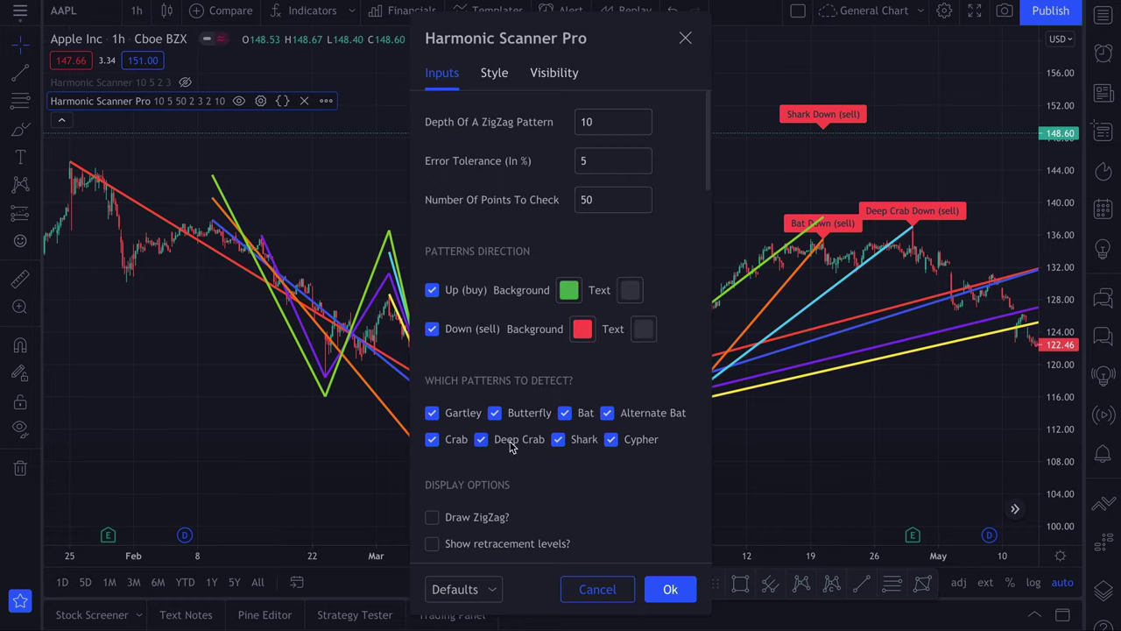
scroll(485, 536, "down", 3)
scroll(493, 515, "down", 2)
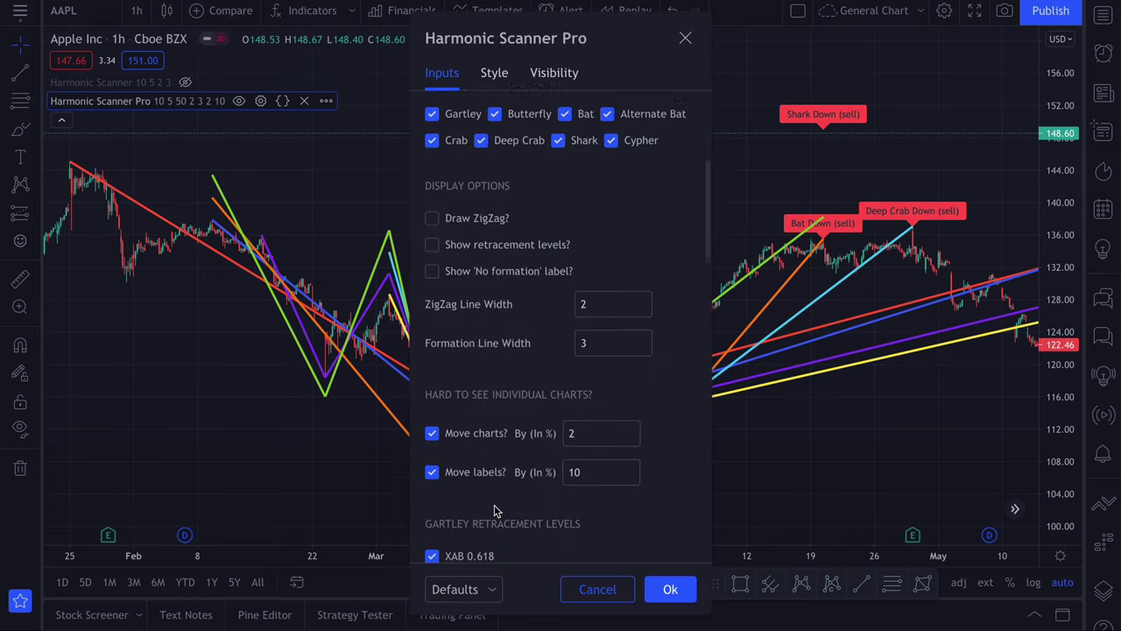
left_click(431, 413)
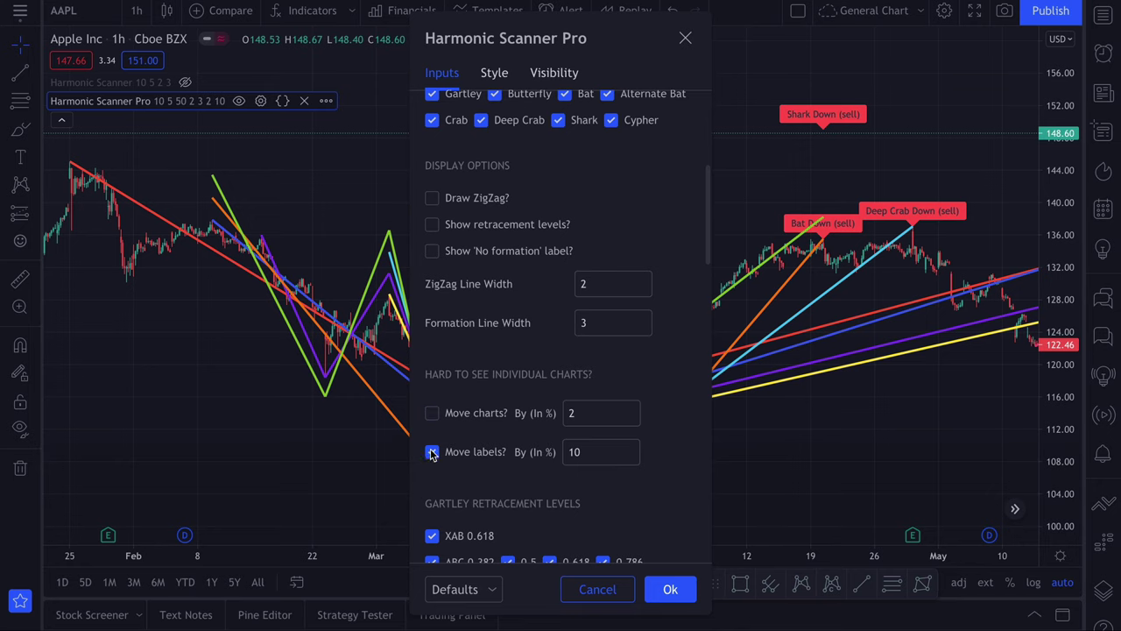
left_click(432, 452)
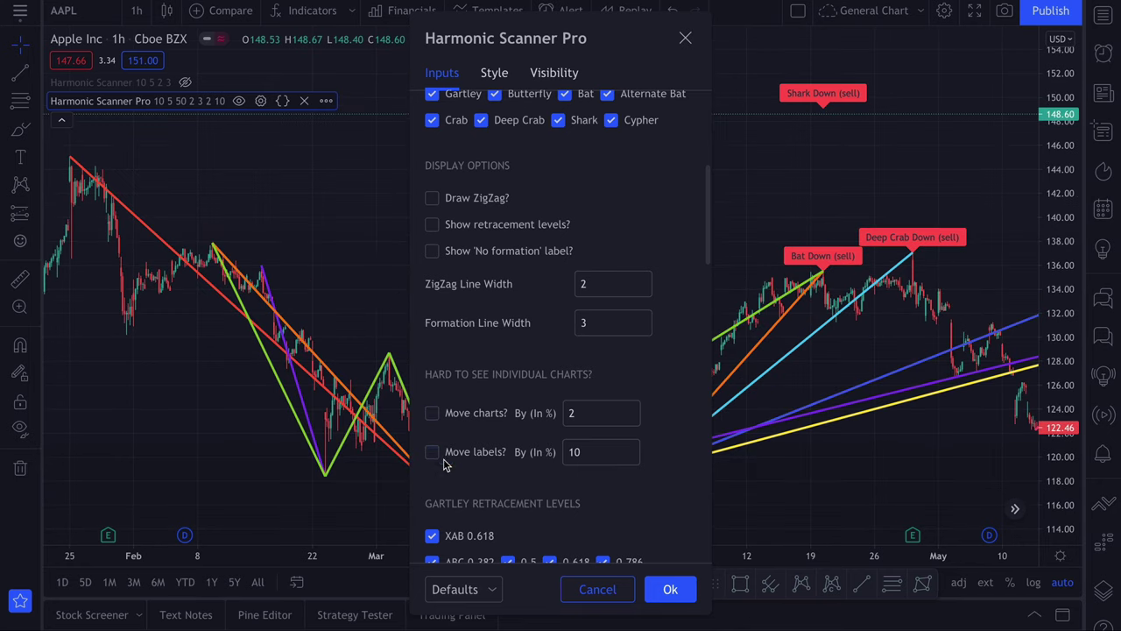
left_click(671, 590)
Step: Zoom out and pan the AAPL chart to show history back to October
scroll(620, 275, "down", 4)
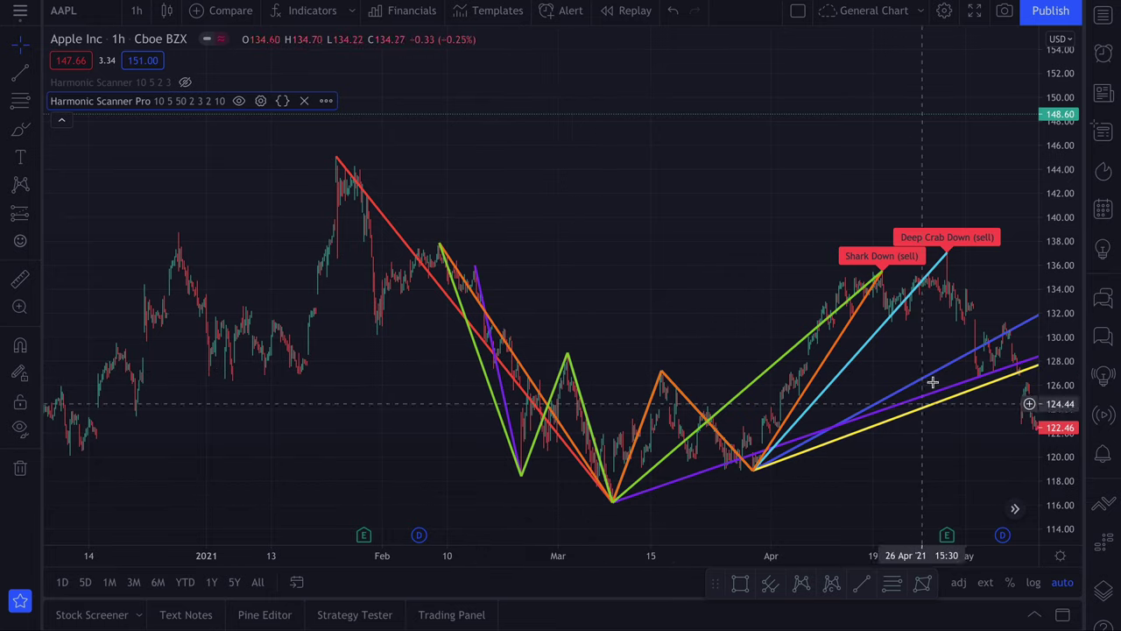
left_click_drag(913, 446, 762, 447)
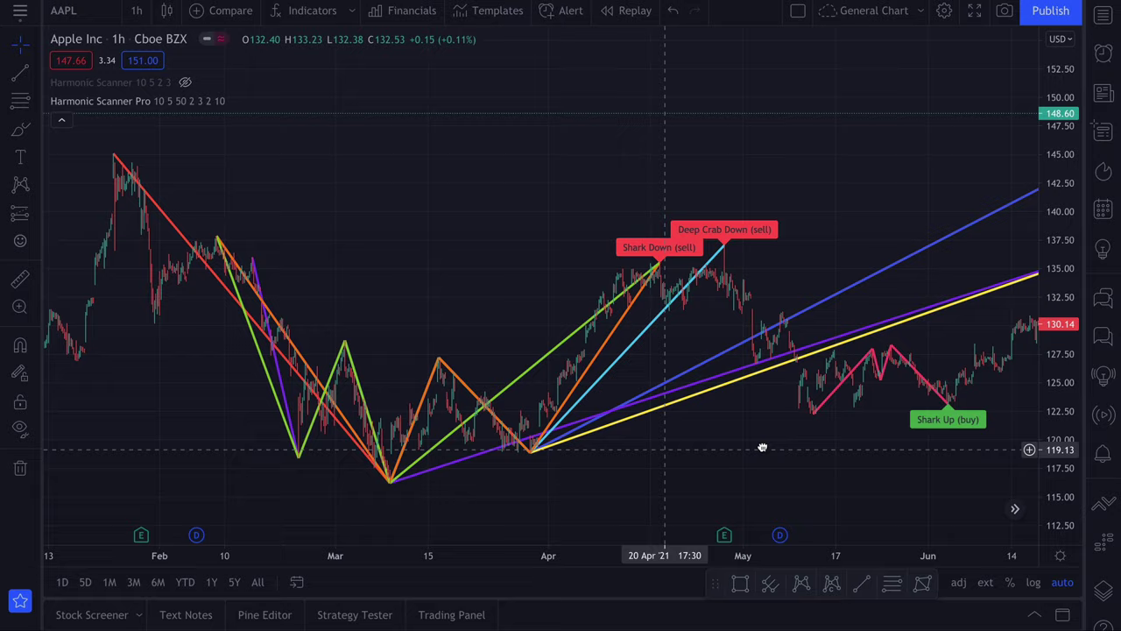
scroll(762, 448, "down", 8)
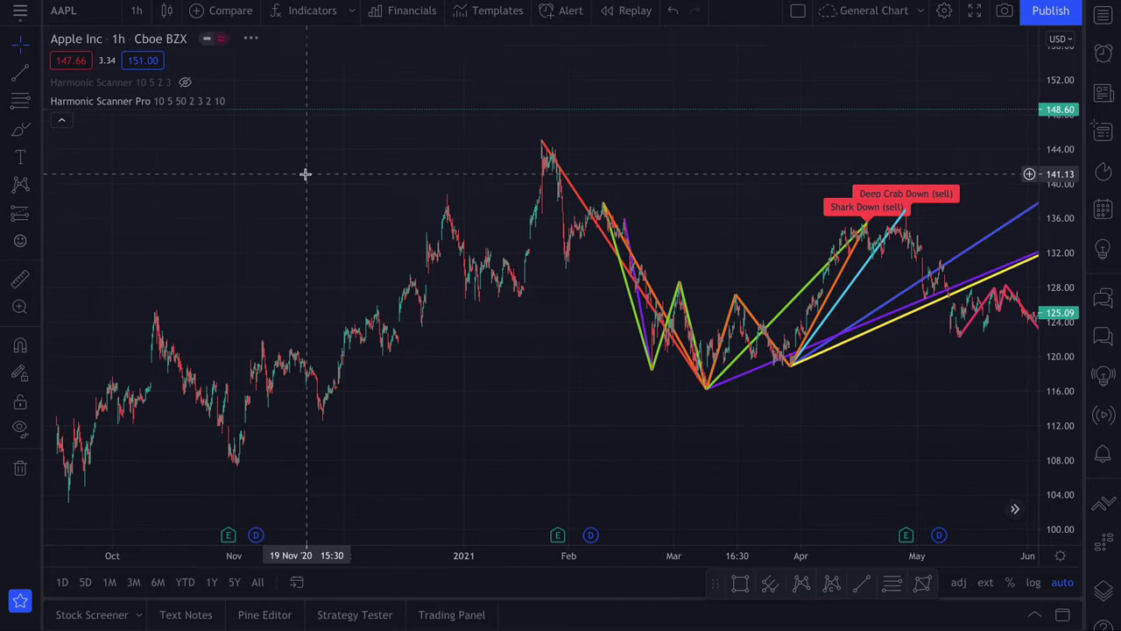
Step: Turn on Move charts and Move labels in Harmonic Scanner Pro and view the shifted patterns
left_click(260, 101)
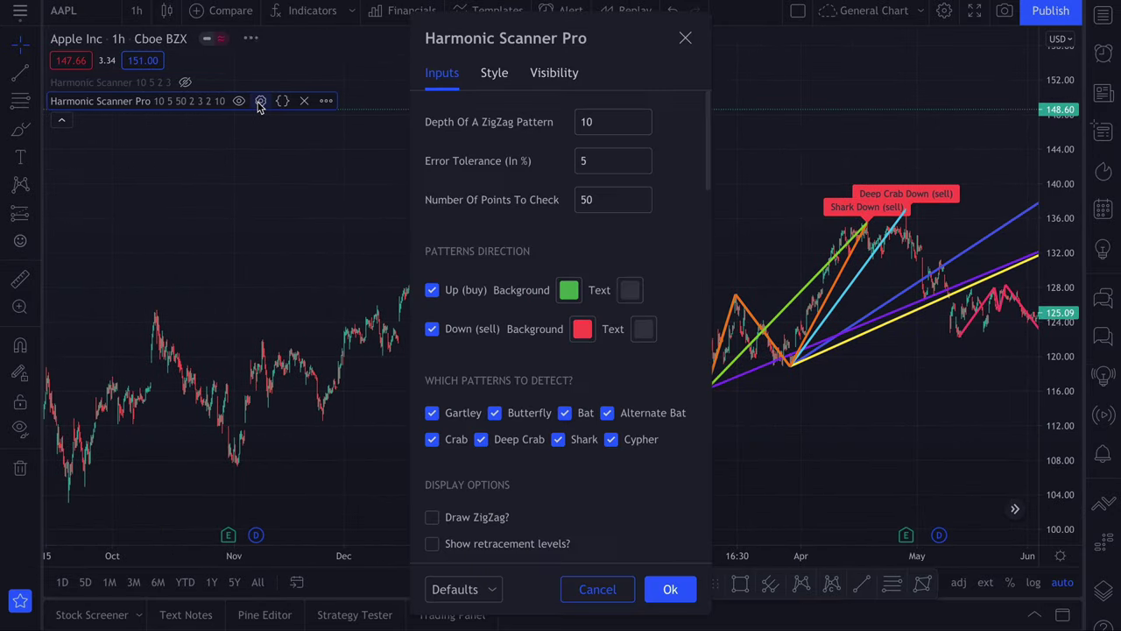
scroll(492, 421, "down", 4)
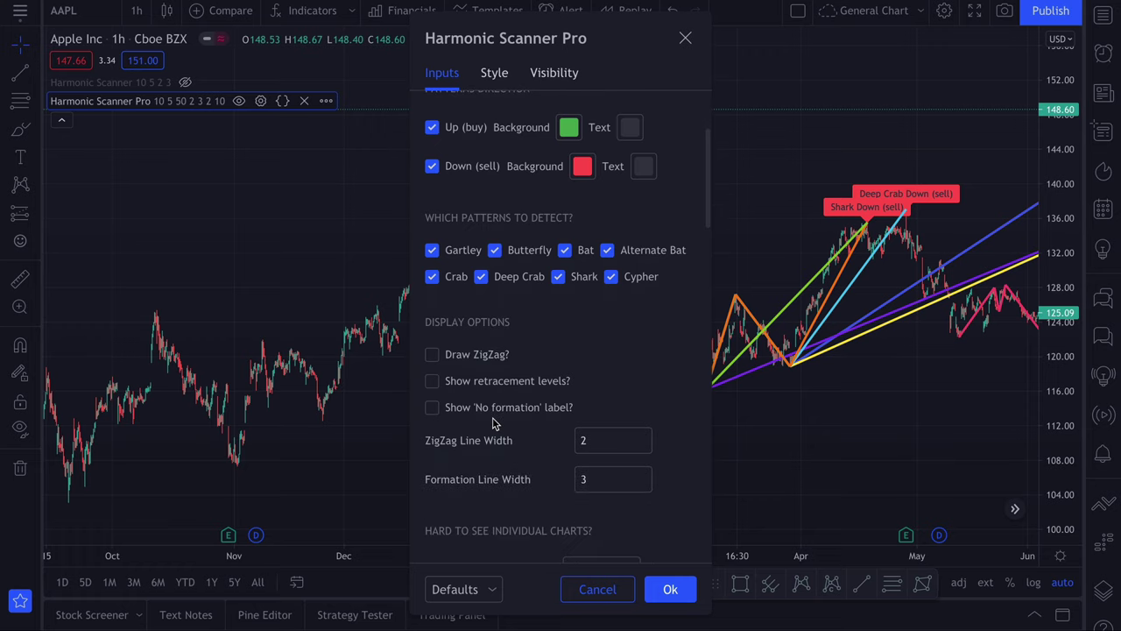
scroll(492, 423, "down", 1)
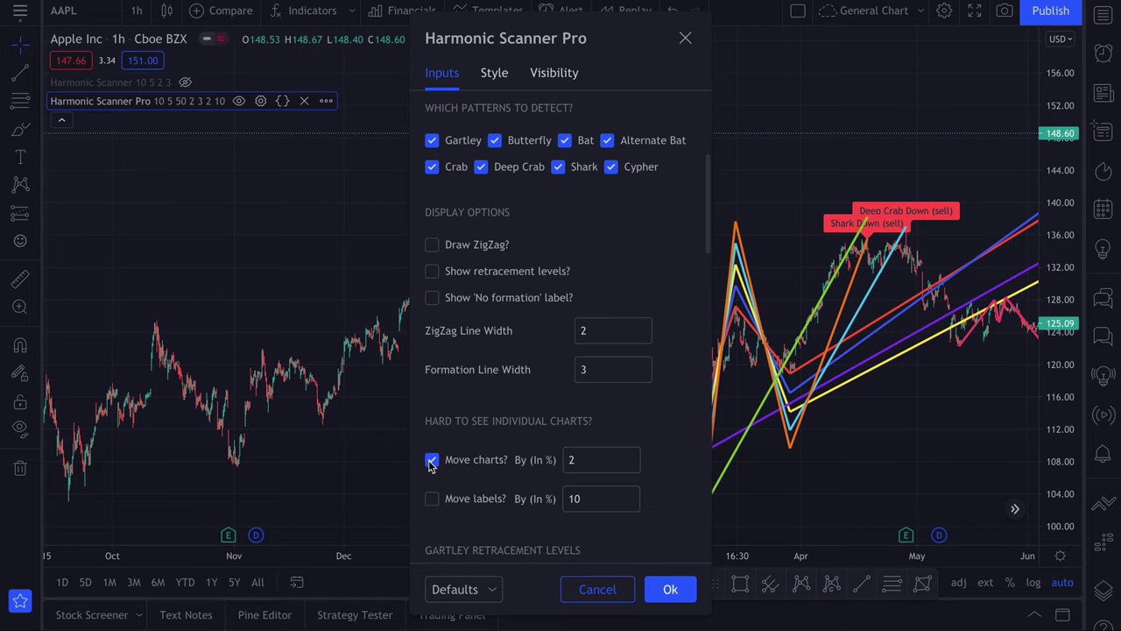
left_click(431, 499)
left_click(670, 589)
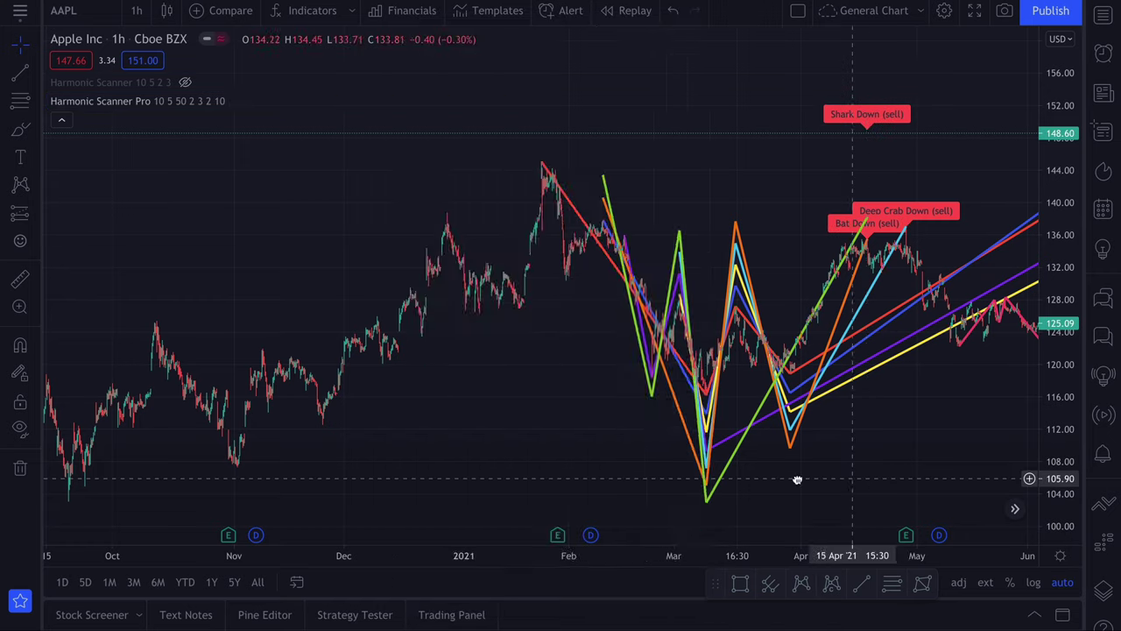
left_click_drag(796, 476, 347, 453)
left_click_drag(542, 458, 542, 456)
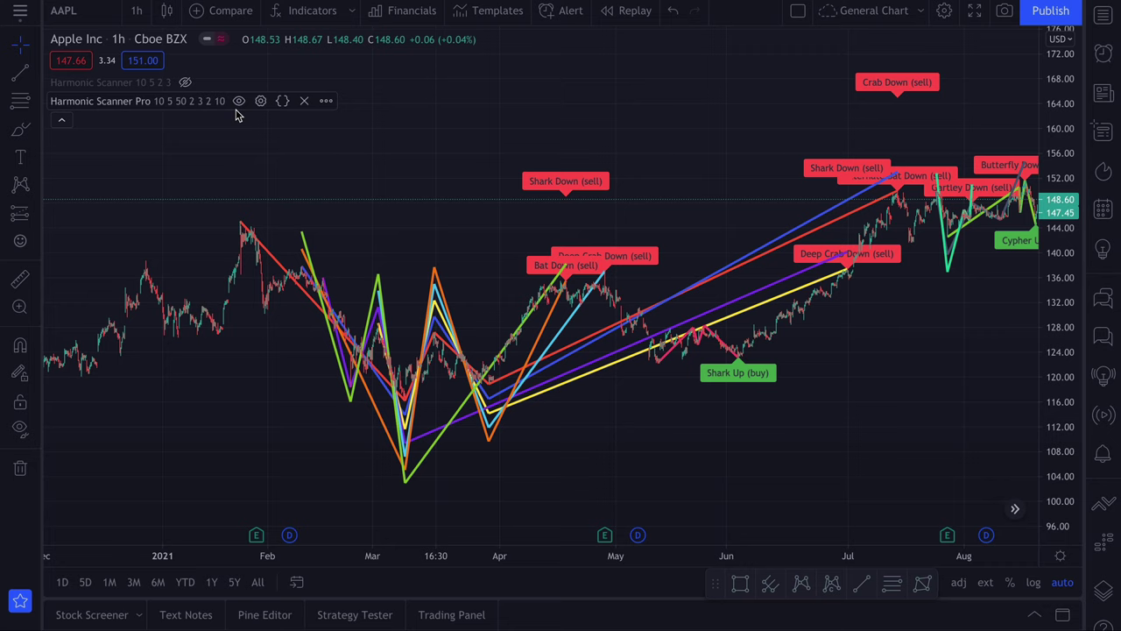
Step: Lower the chart offset to 0.5% and the label offset to 2%, then apply
left_click(260, 101)
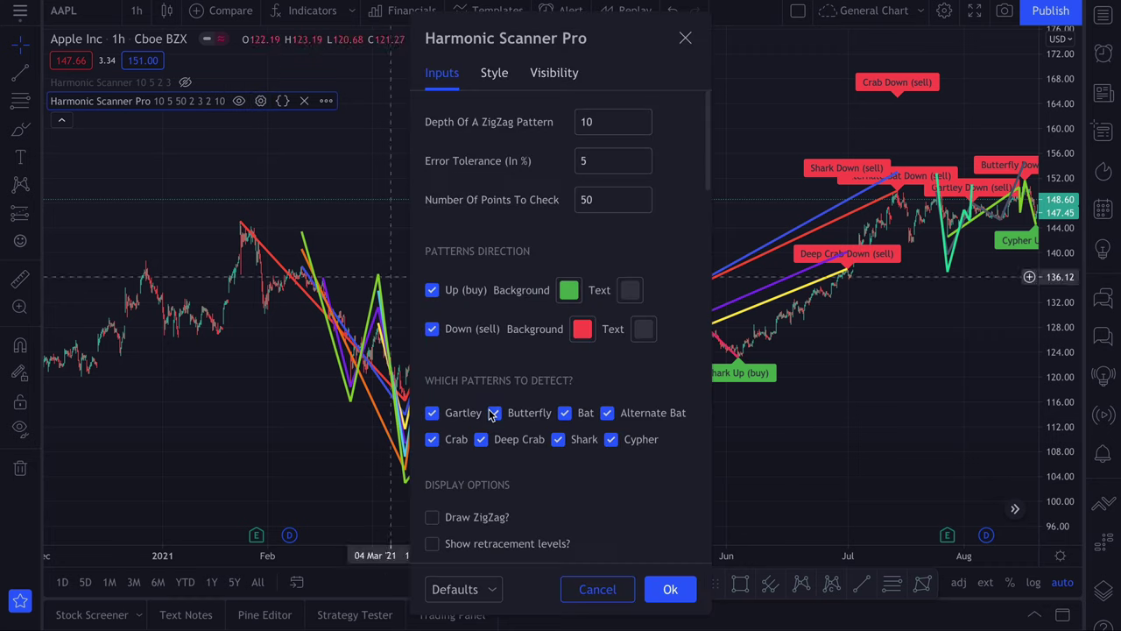
scroll(491, 419, "down", 3)
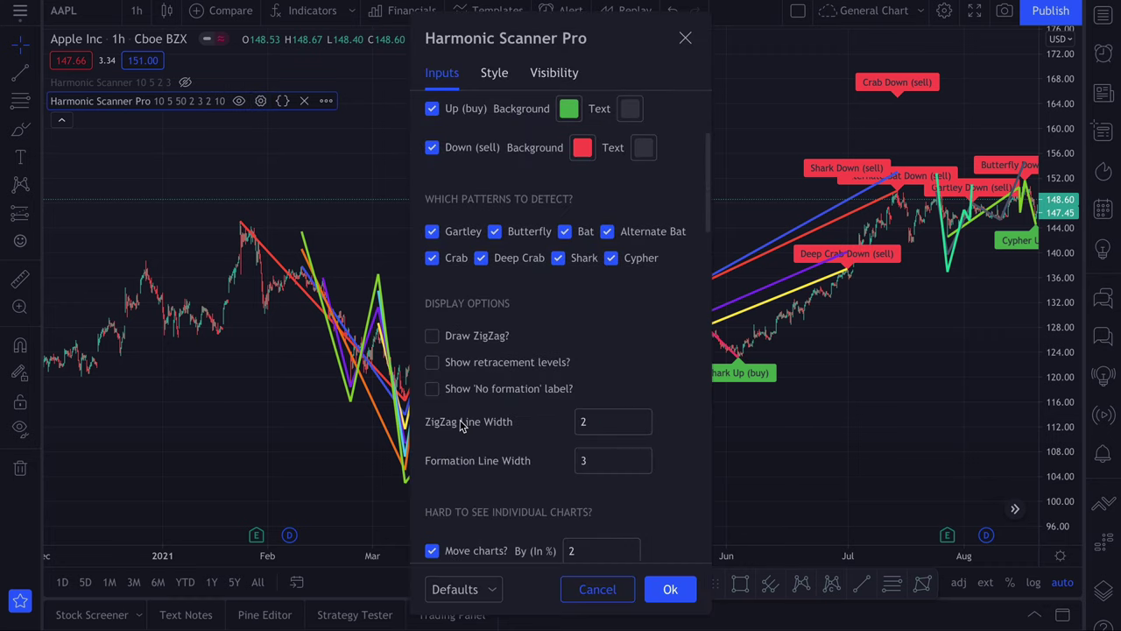
scroll(526, 438, "down", 1)
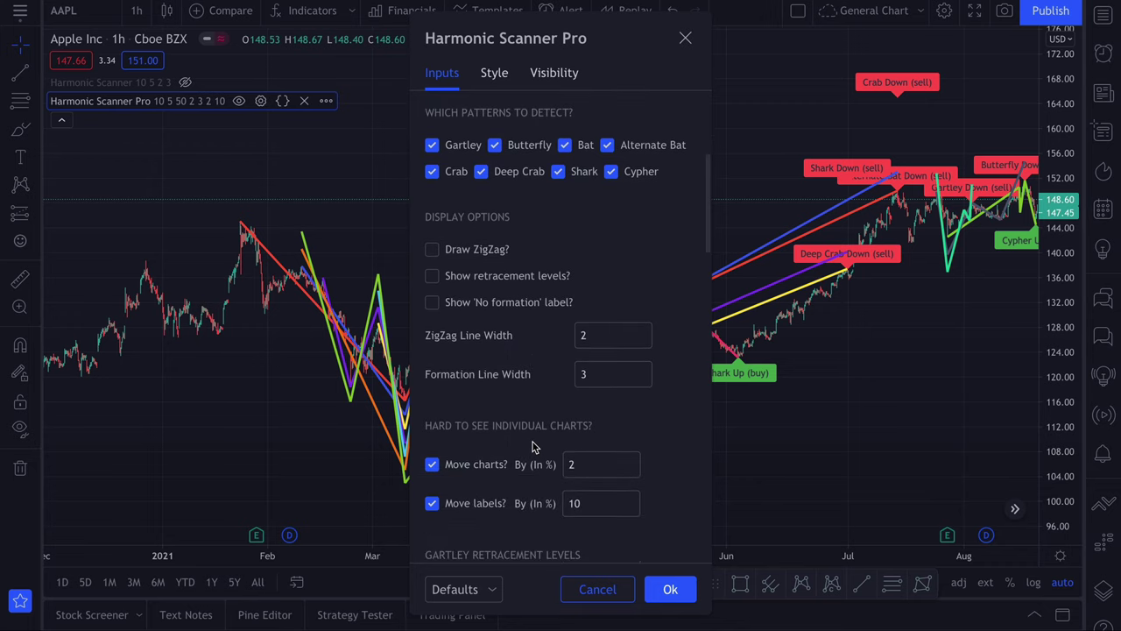
left_click(631, 471)
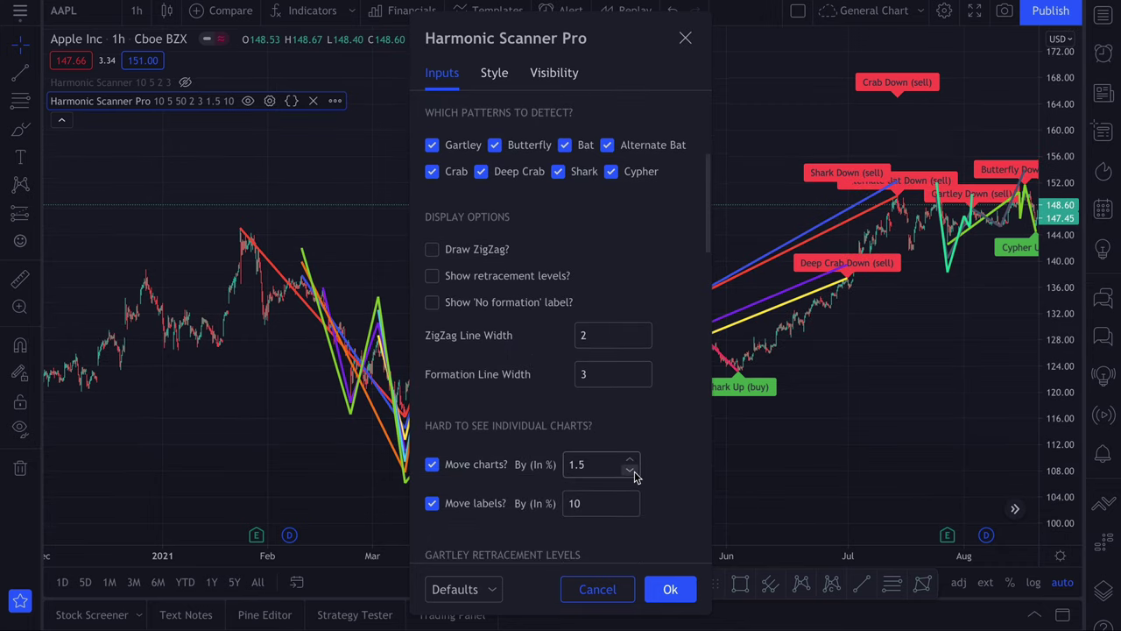
left_click(630, 471)
left_click(630, 472)
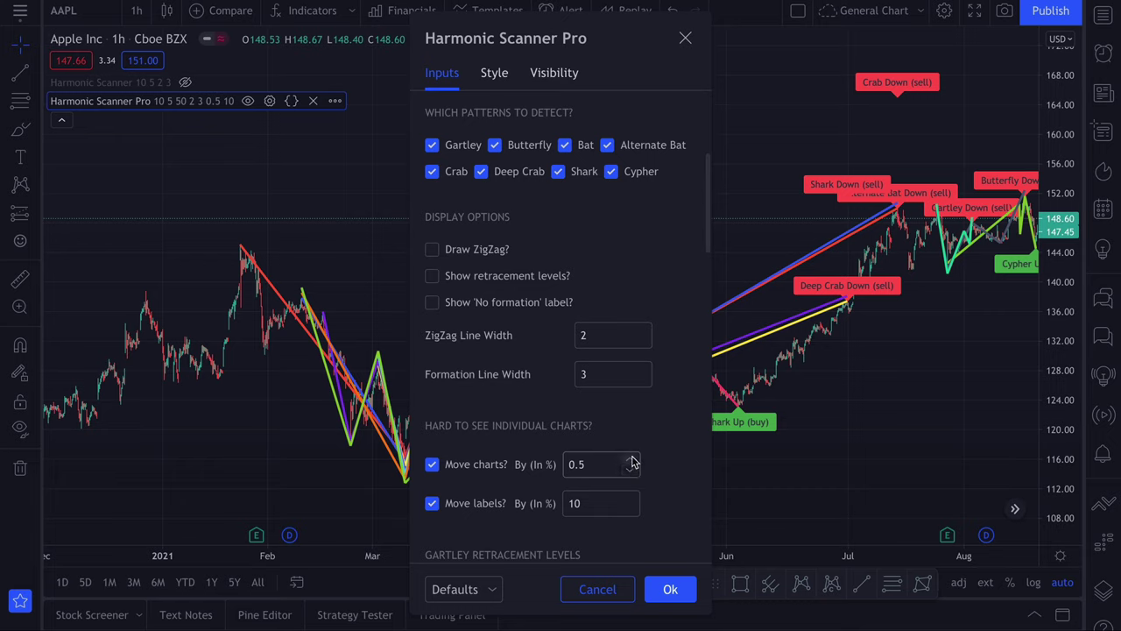
left_click(630, 509)
left_click(630, 508)
left_click(630, 509)
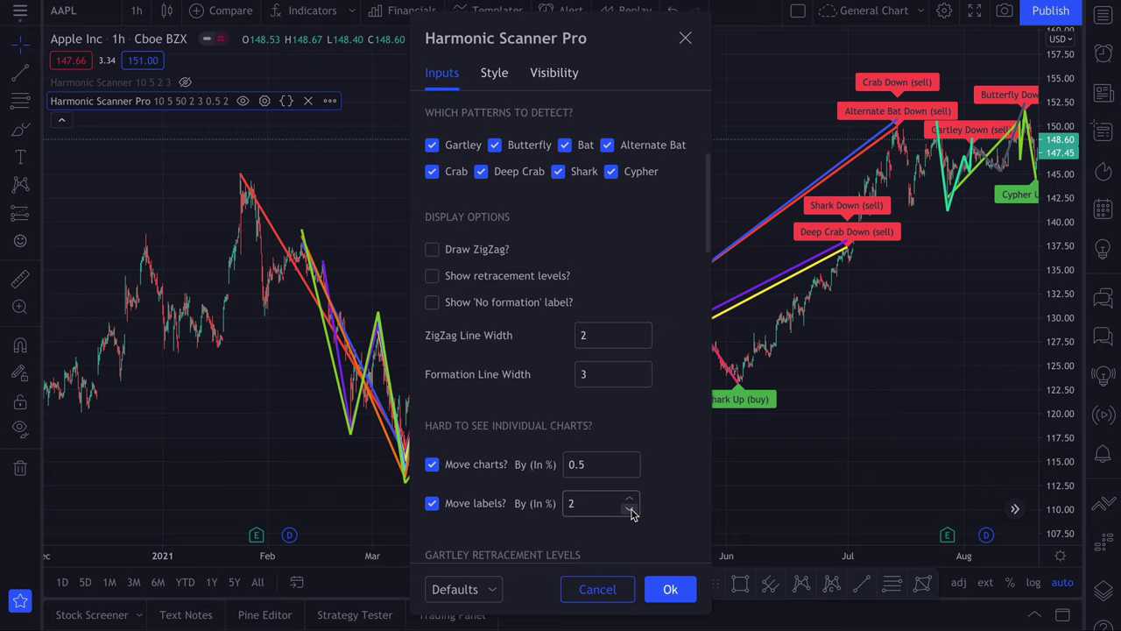
left_click(669, 588)
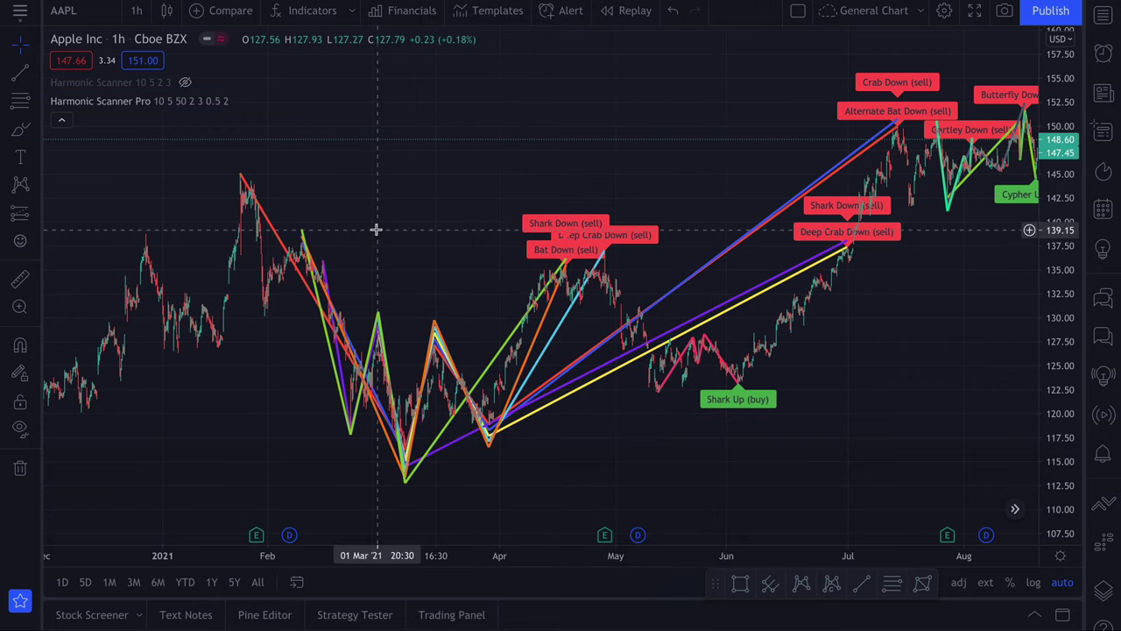
type("10")
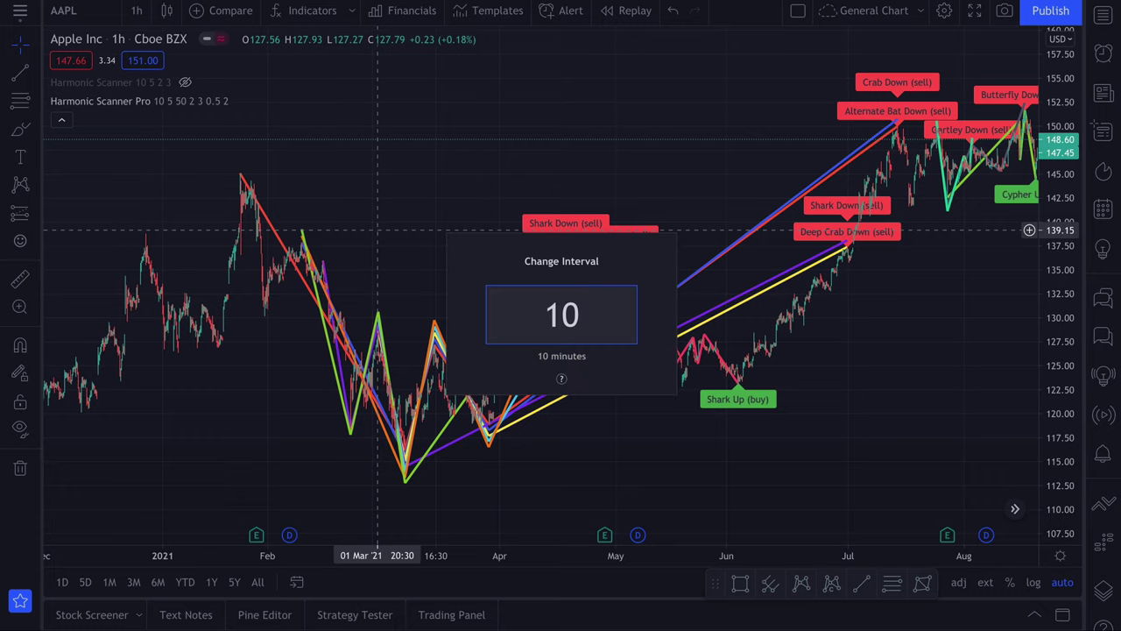
key("Return")
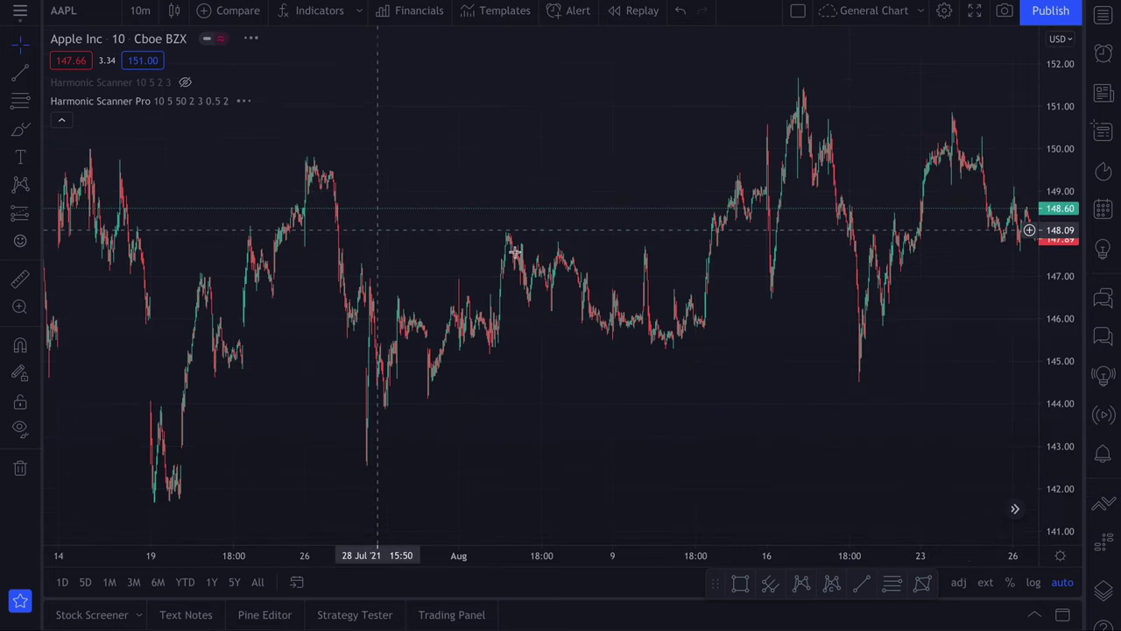
scroll(785, 312, "down", 3)
scroll(784, 313, "down", 3)
left_click_drag(916, 268, 613, 277)
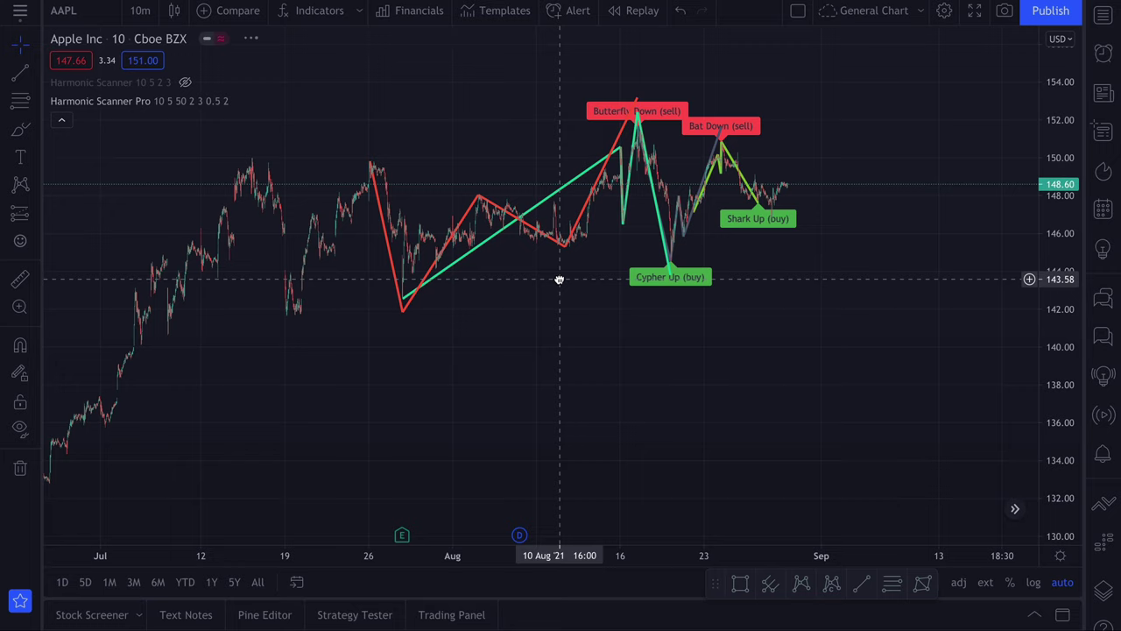
mouse_move(642, 108)
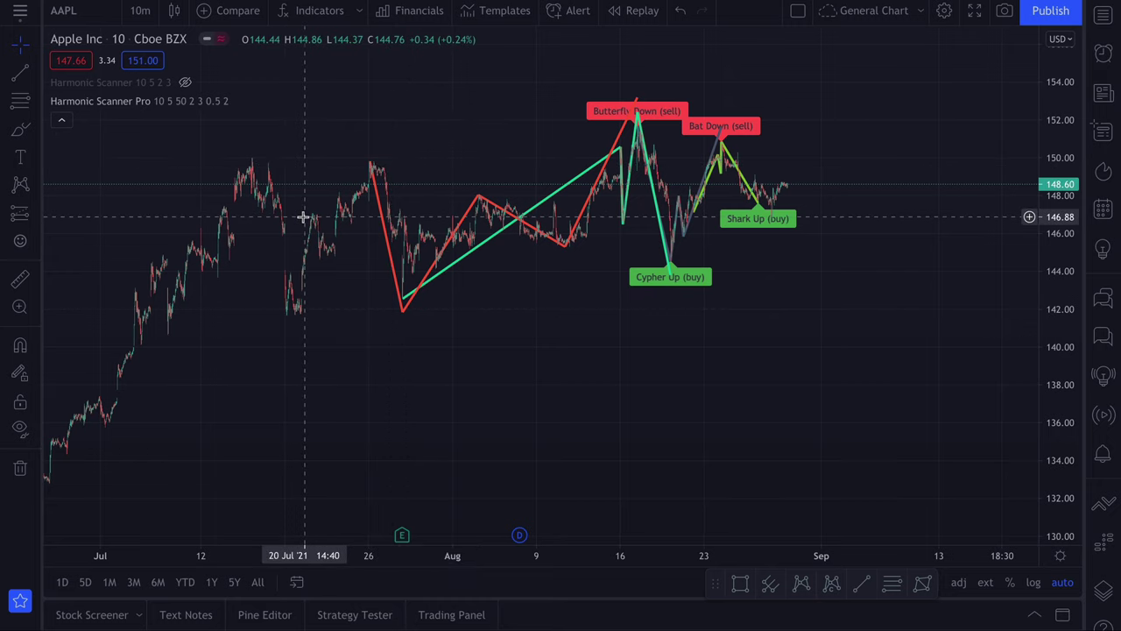
type("1h")
key("Return")
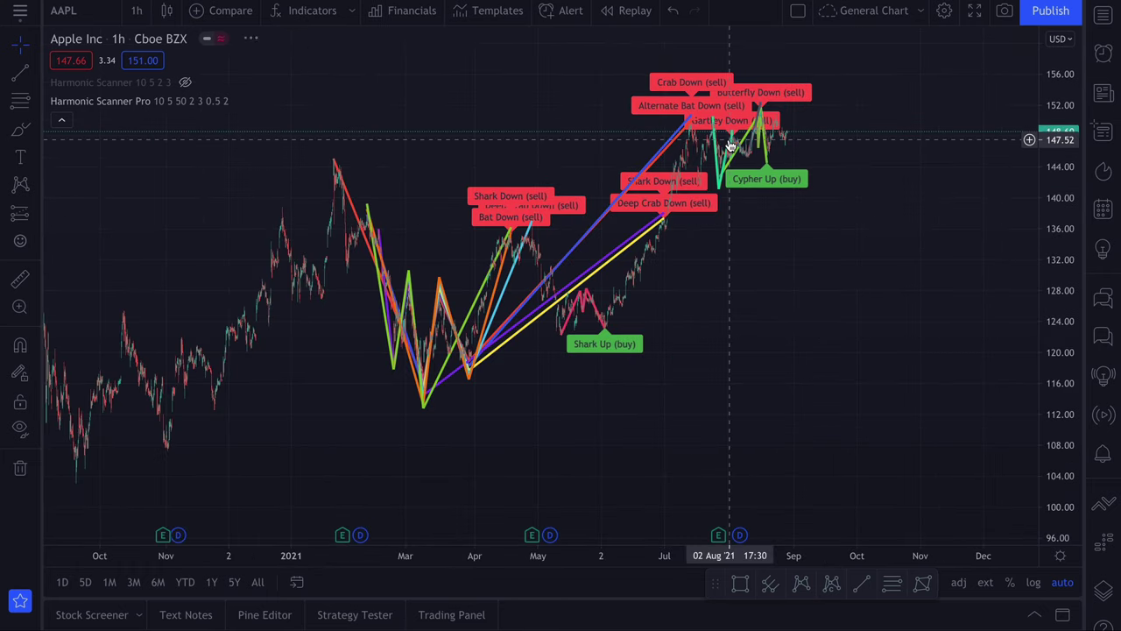
scroll(525, 368, "up", 5)
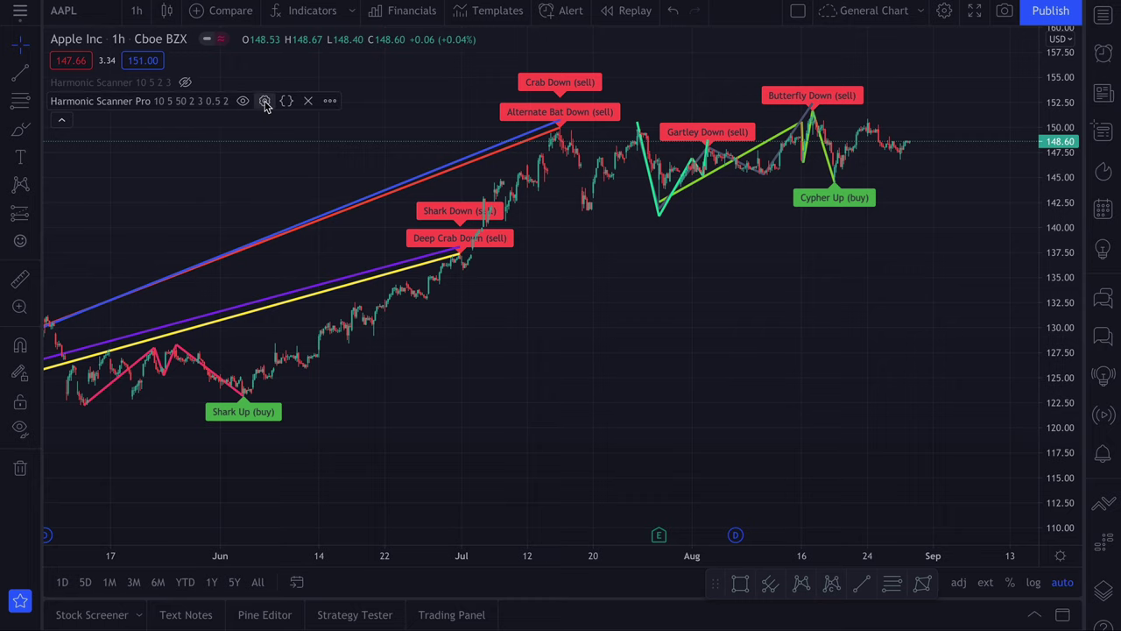
left_click(265, 101)
left_click(307, 242)
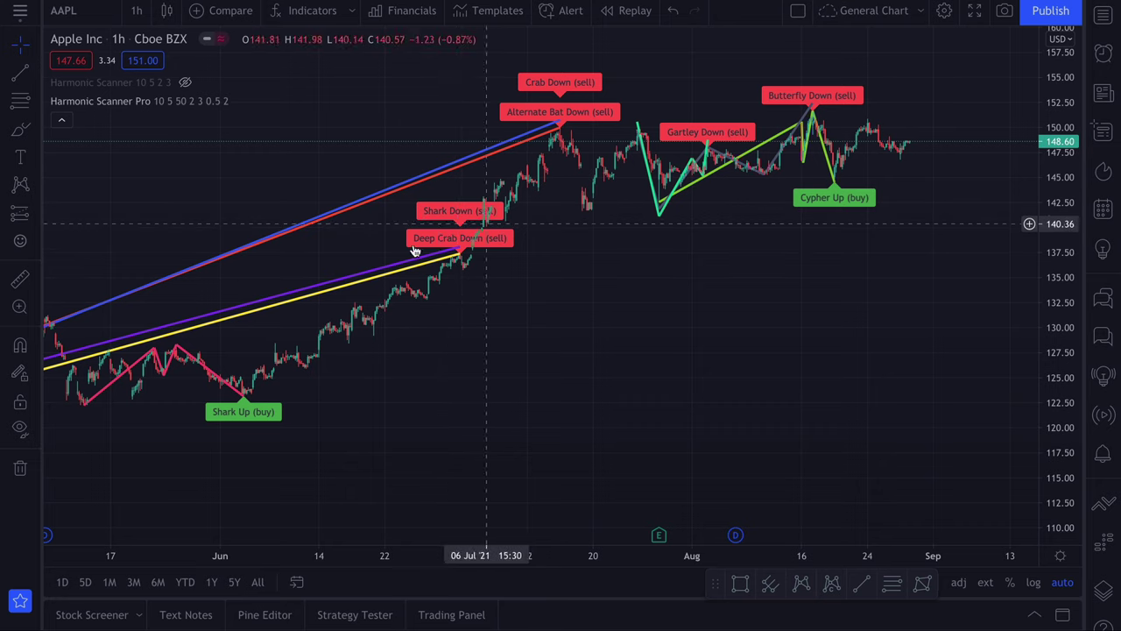
mouse_move(477, 237)
scroll(486, 238, "down", 1)
scroll(486, 238, "down", 2)
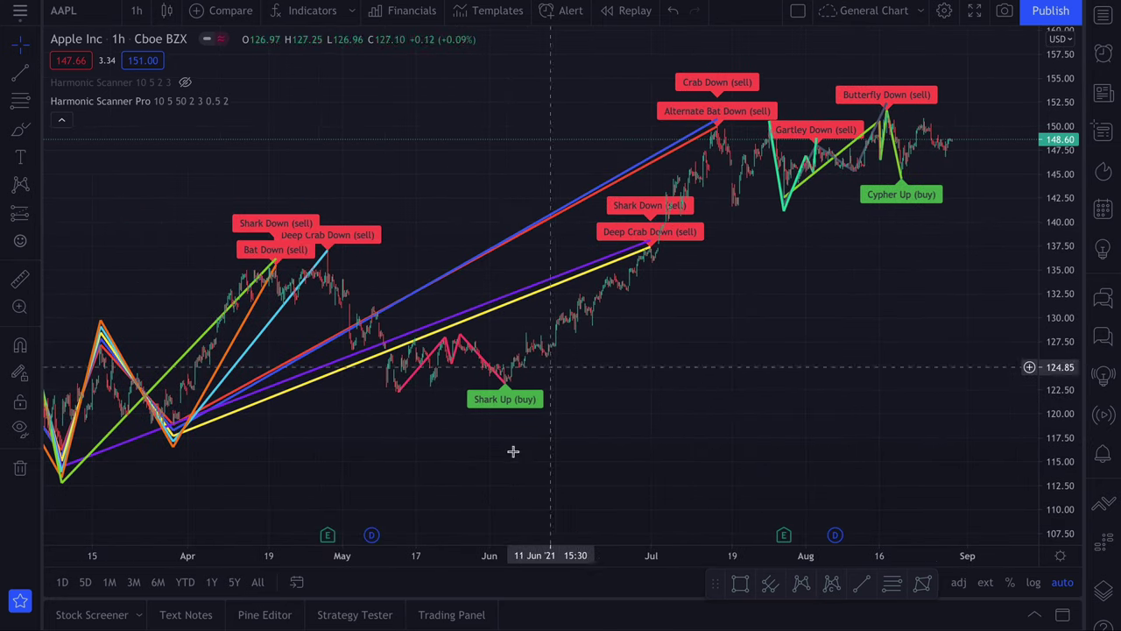
mouse_move(653, 245)
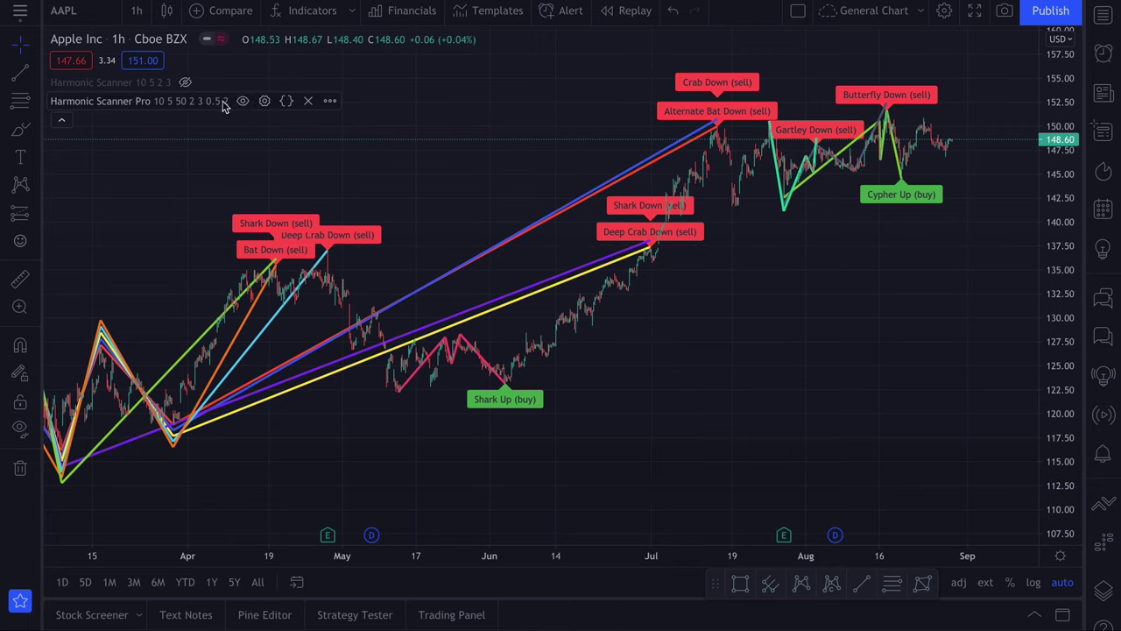
Step: Set Harmonic Scanner Pro's ZigZag pattern depth to 20 and close the settings
left_click(265, 101)
left_click(588, 120)
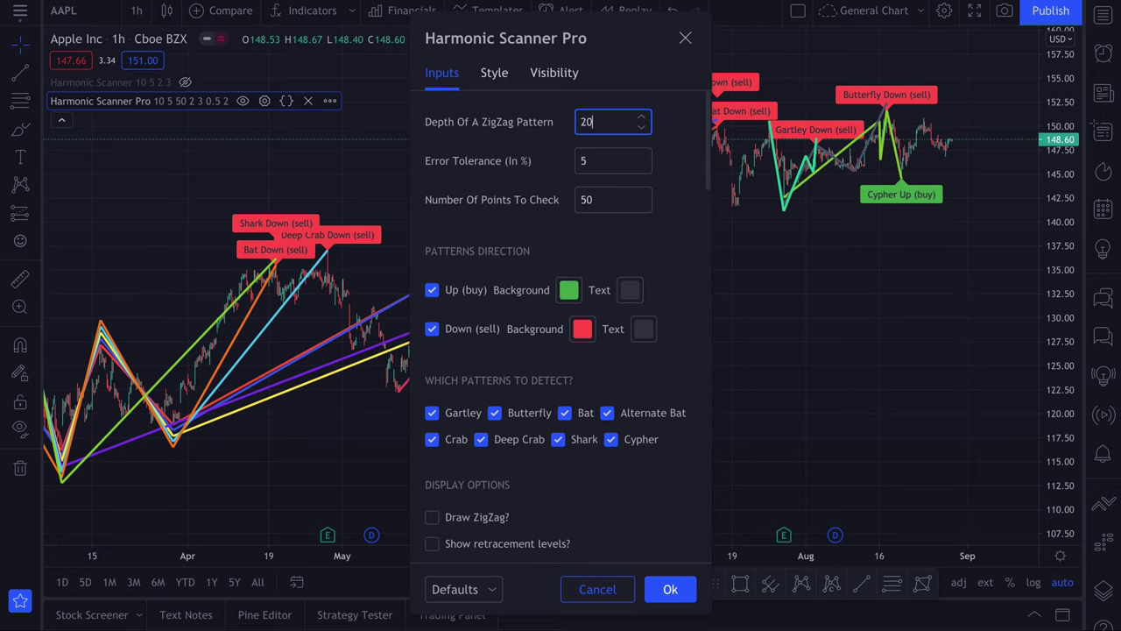
left_click(685, 200)
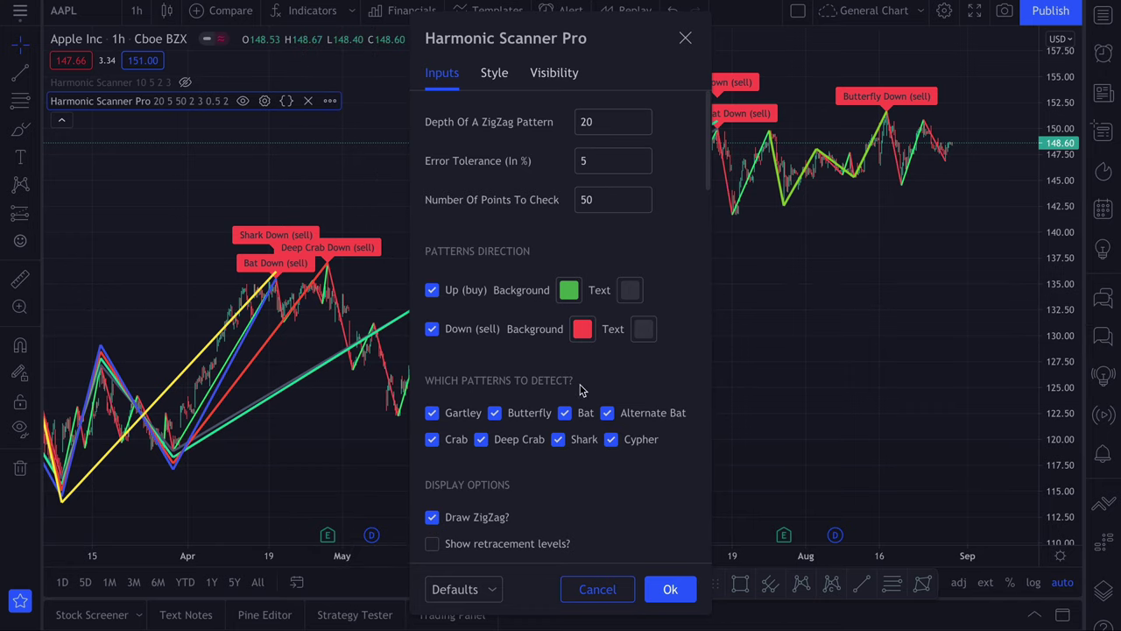
scroll(579, 390, "down", 1)
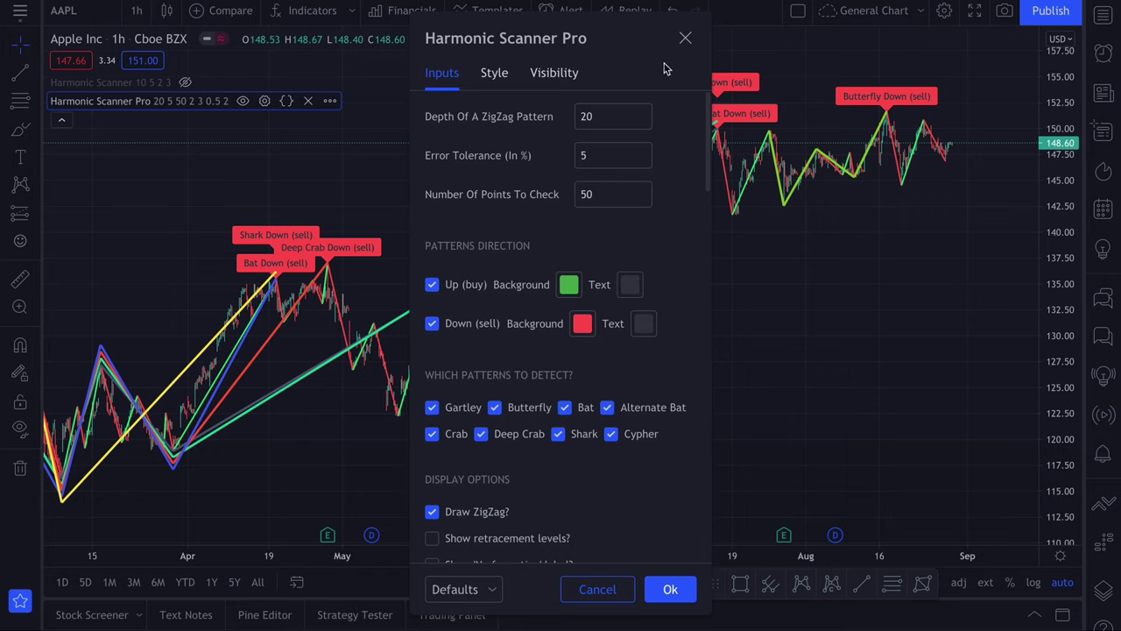
left_click(492, 589)
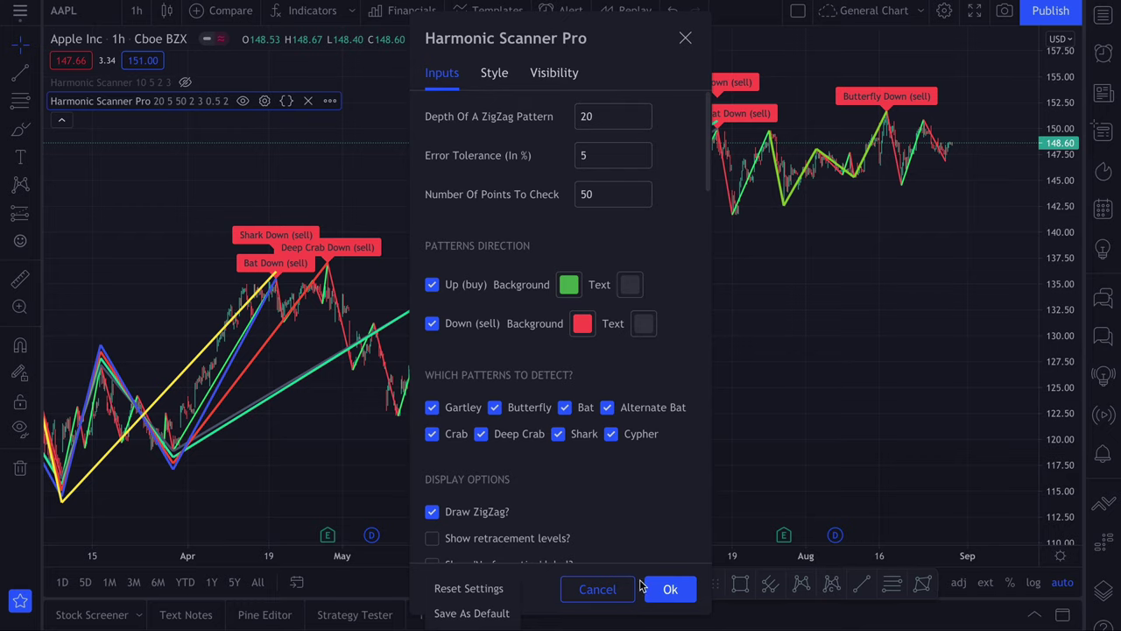
left_click(680, 589)
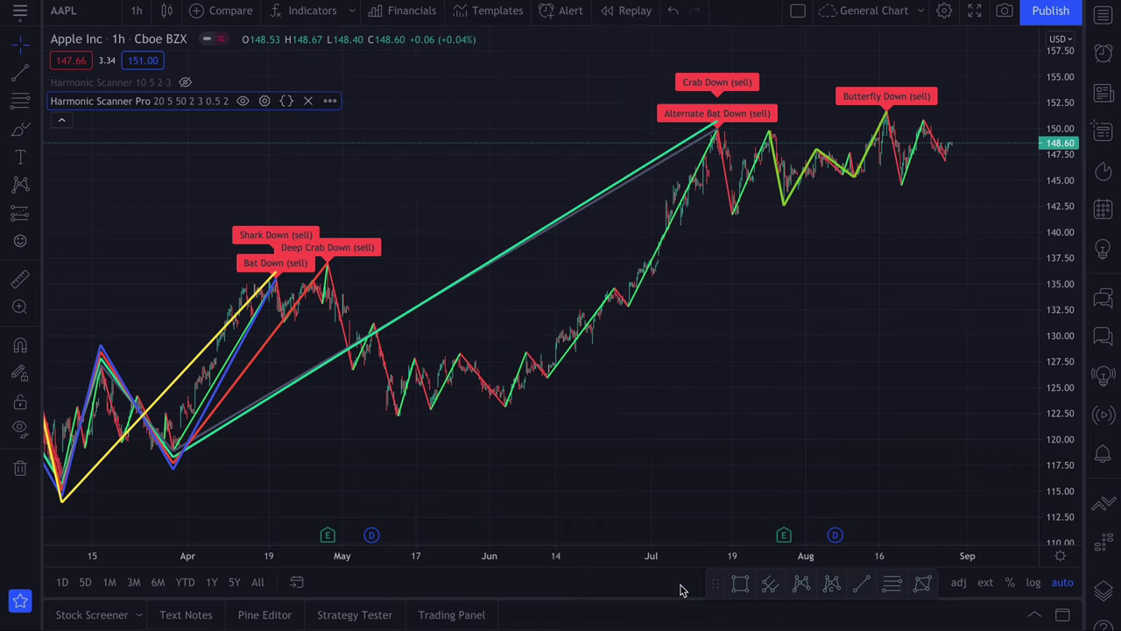
scroll(763, 194, "up", 5)
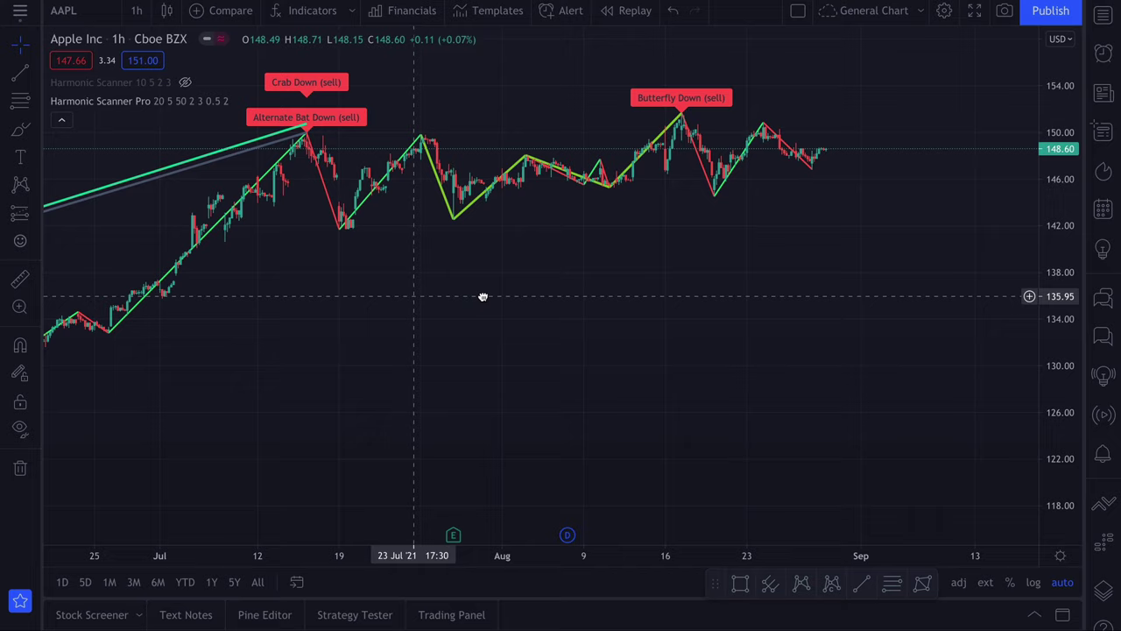
left_click_drag(419, 295, 655, 292)
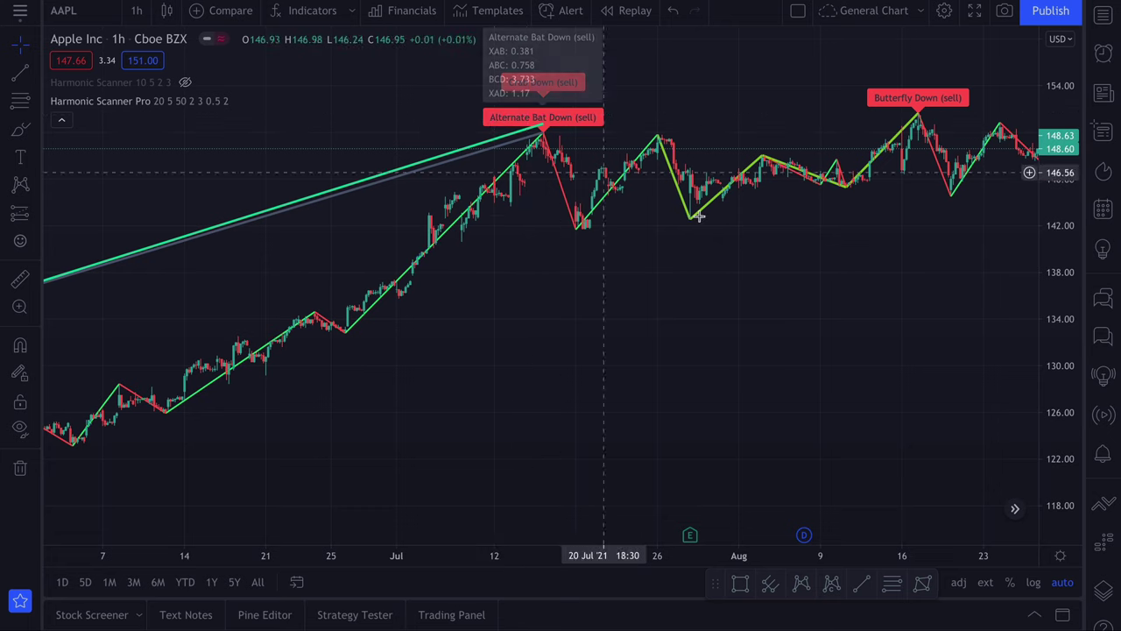
scroll(698, 218, "down", 10)
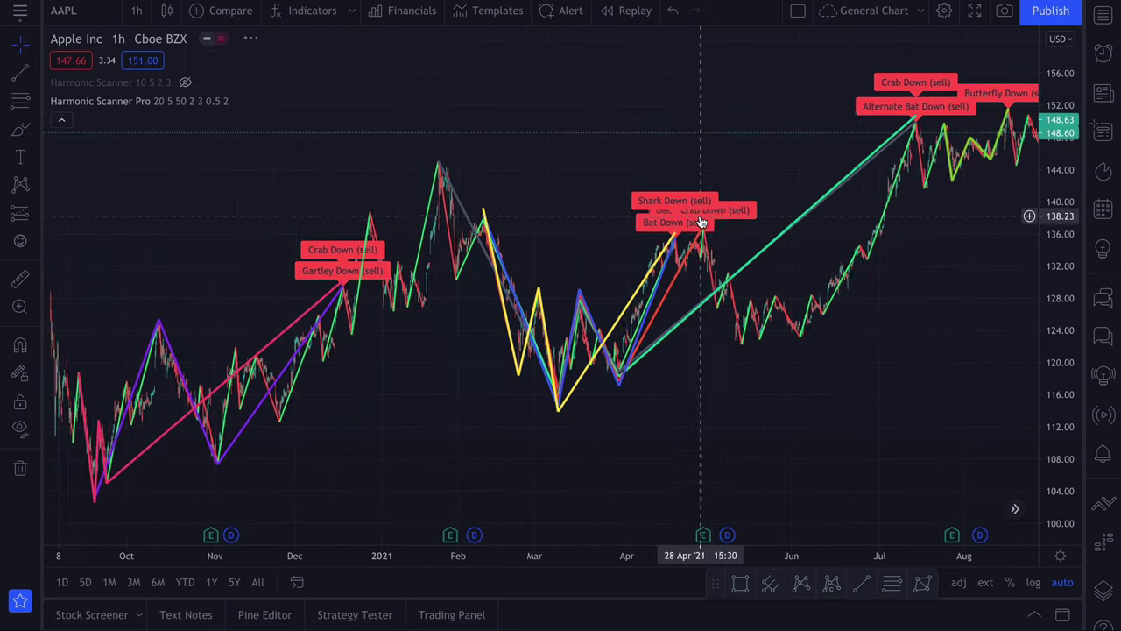
scroll(700, 220, "down", 3)
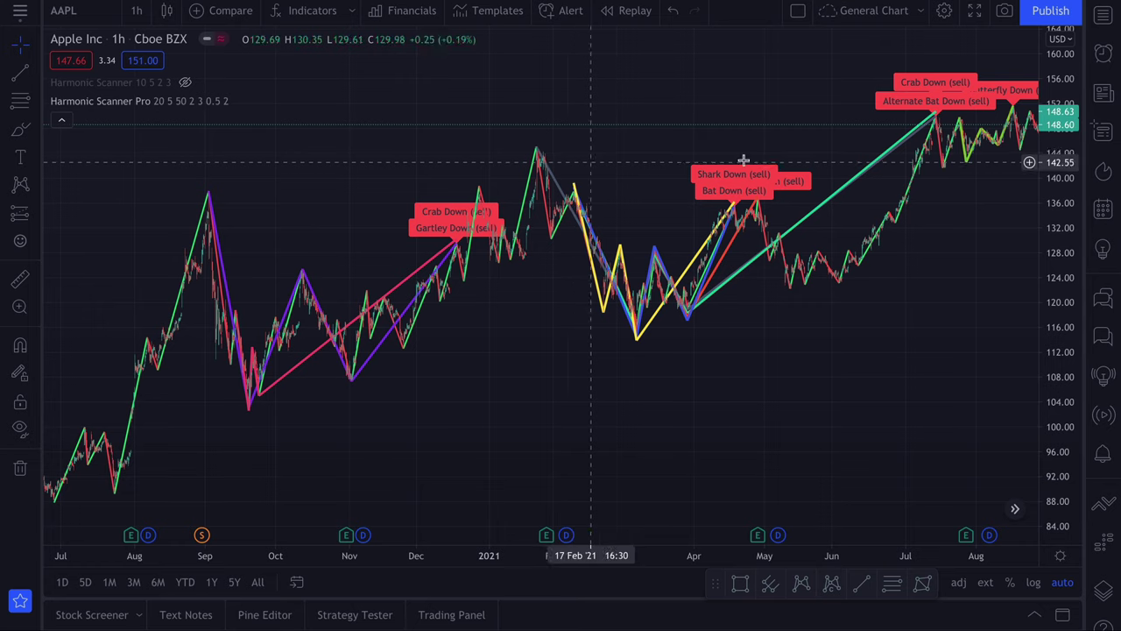
scroll(823, 159, "up", 5)
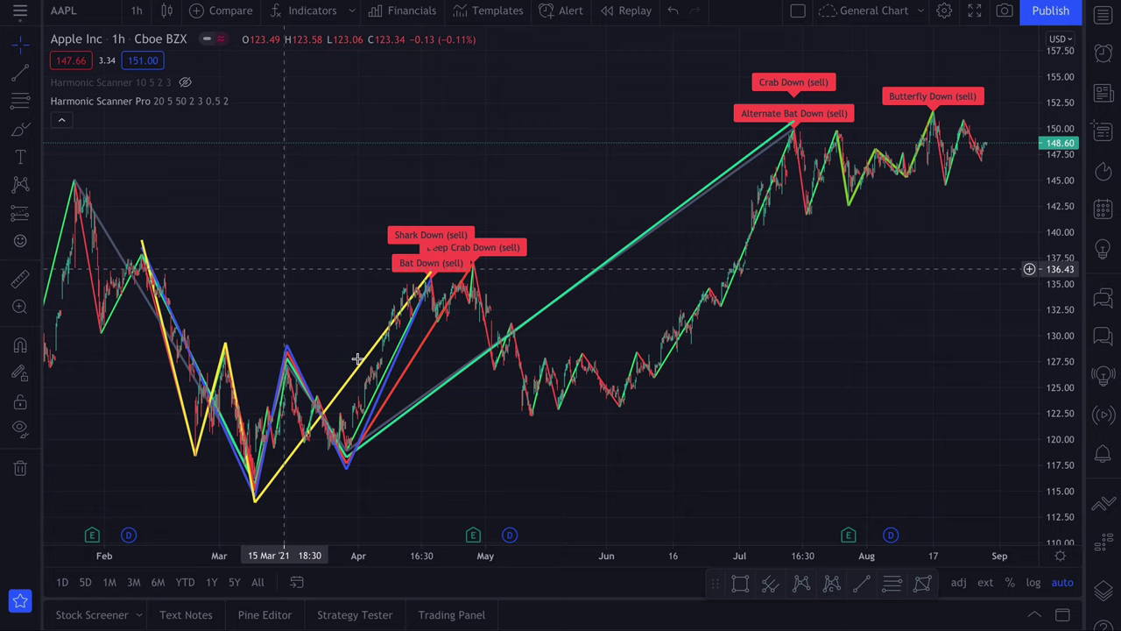
mouse_move(763, 119)
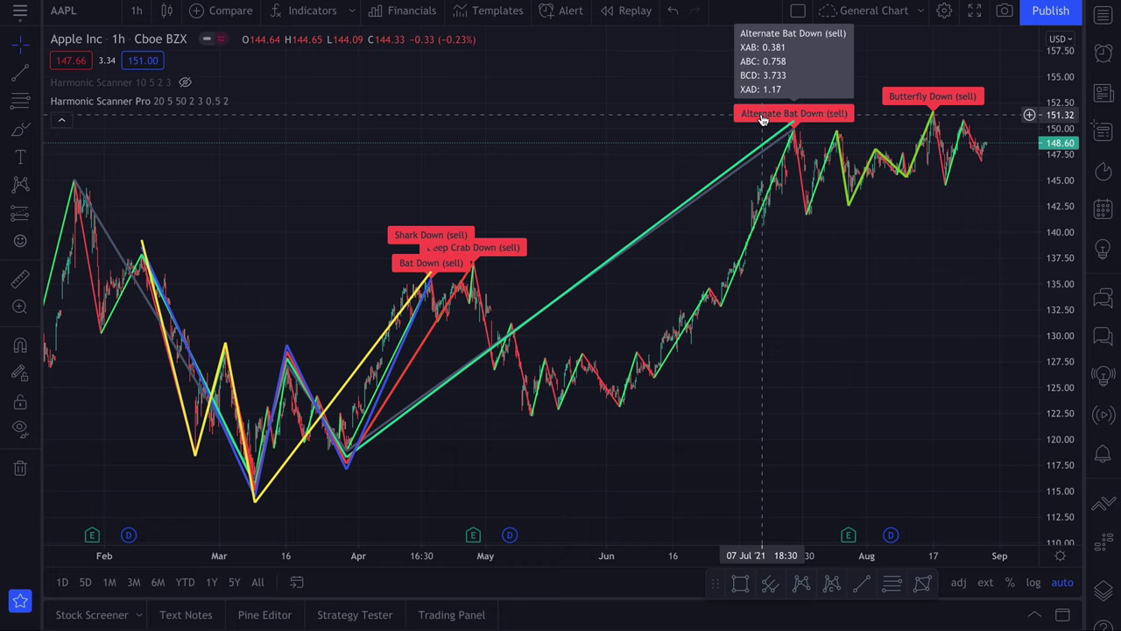
scroll(257, 237, "up", 3)
left_click_drag(366, 206, 527, 210)
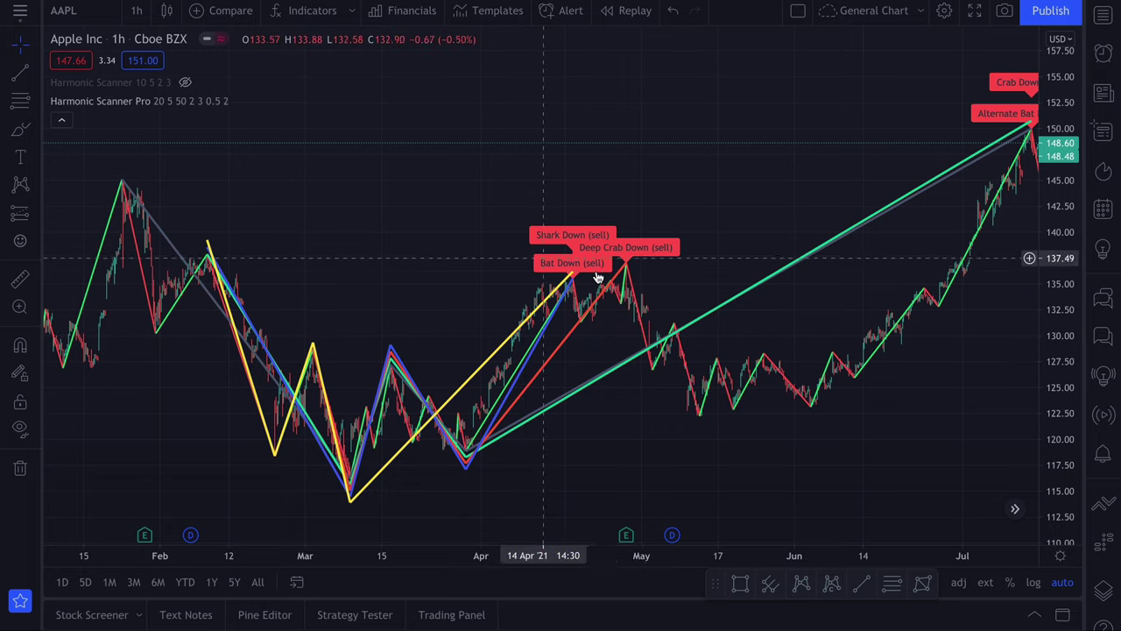
mouse_move(599, 278)
mouse_move(642, 255)
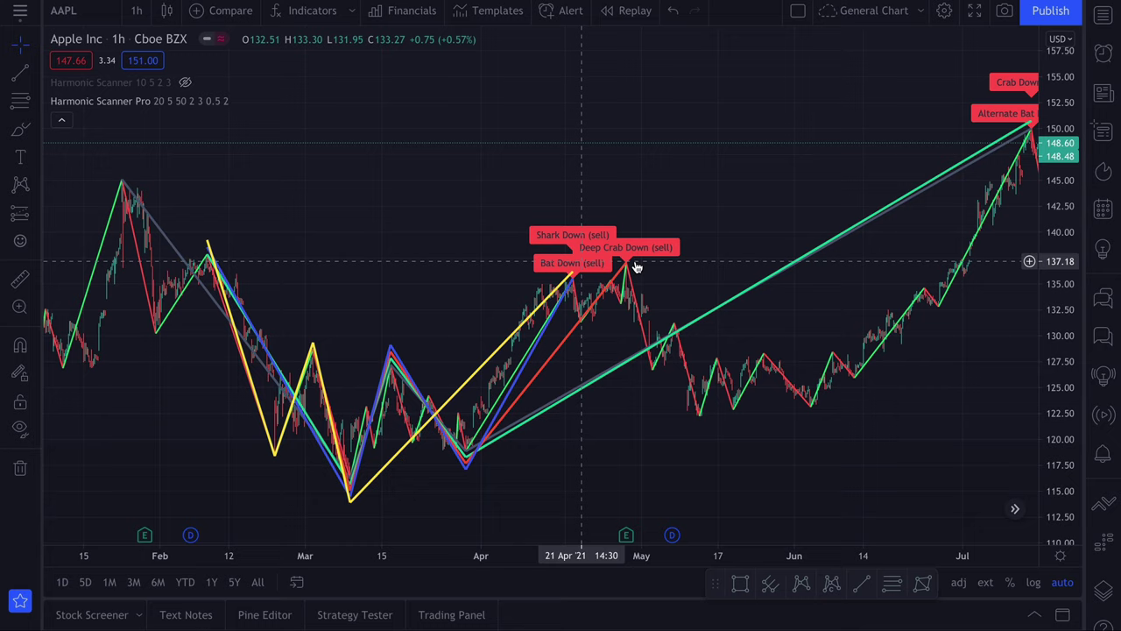
scroll(629, 235, "down", 4)
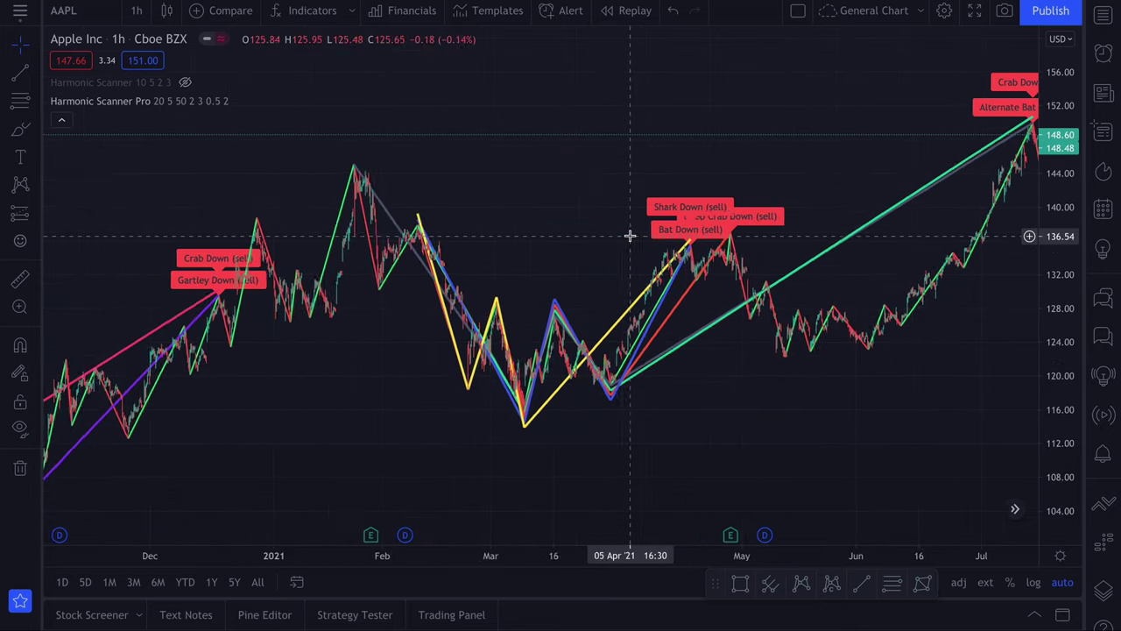
mouse_move(765, 237)
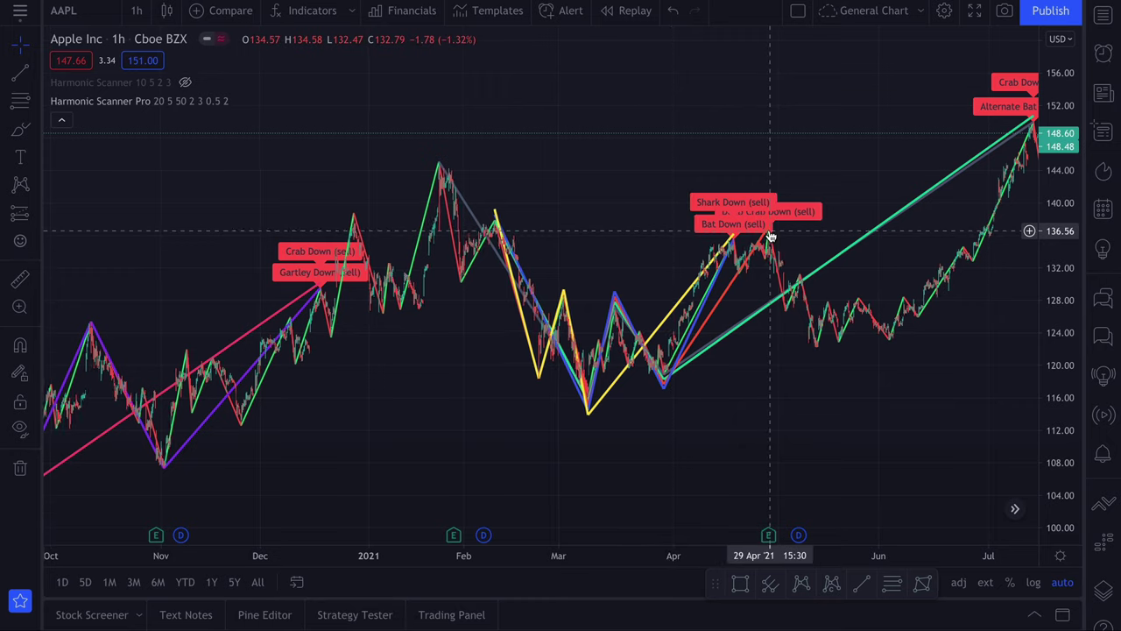
scroll(769, 233, "down", 2)
scroll(685, 136, "down", 2)
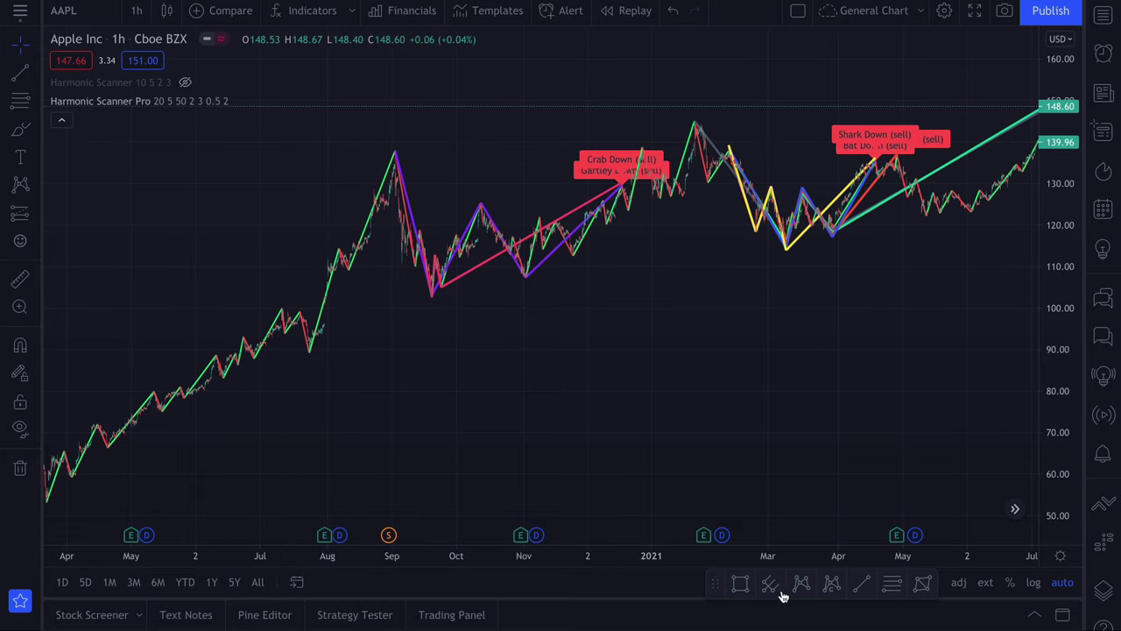
left_click(740, 583)
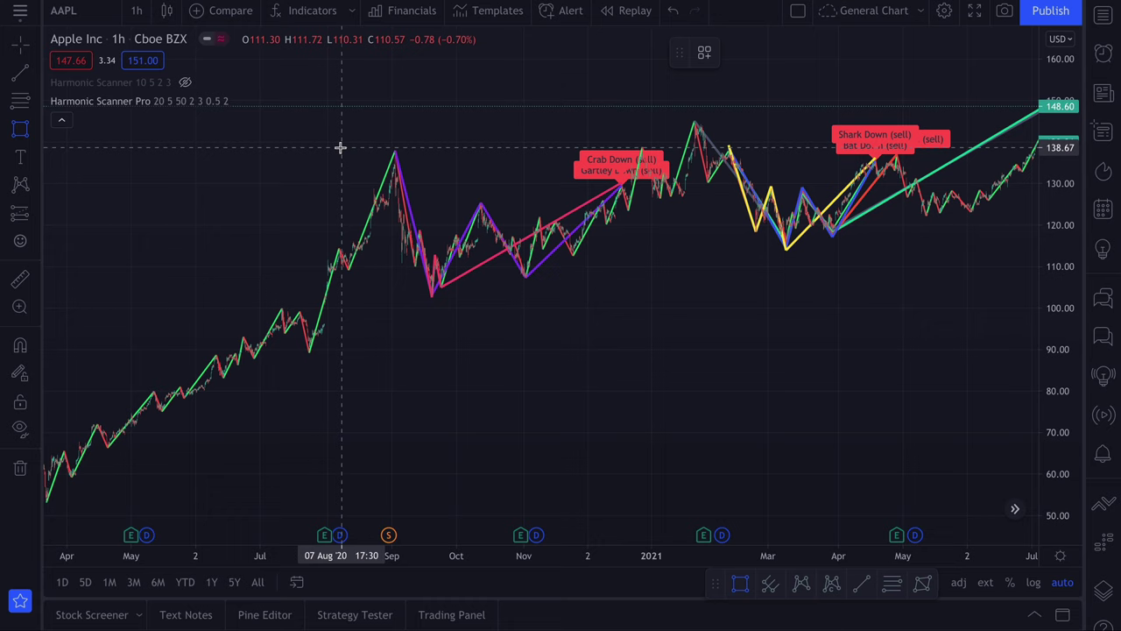
mouse_move(340, 147)
left_mouse_down()
mouse_move(656, 120)
mouse_move(1016, 127)
left_mouse_up()
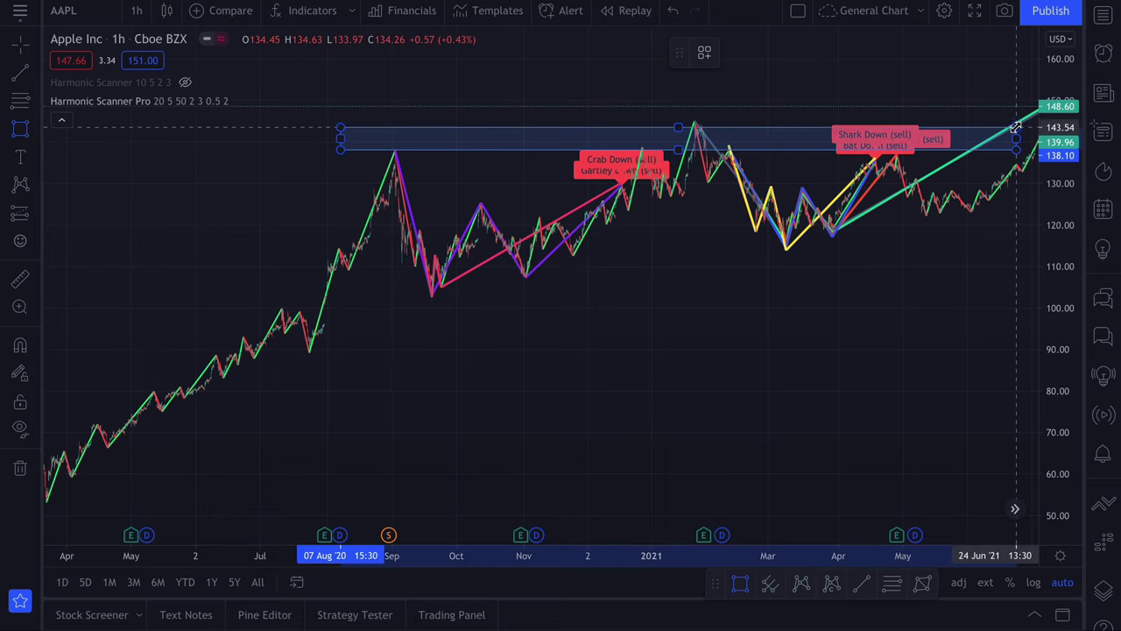
scroll(721, 167, "up", 5)
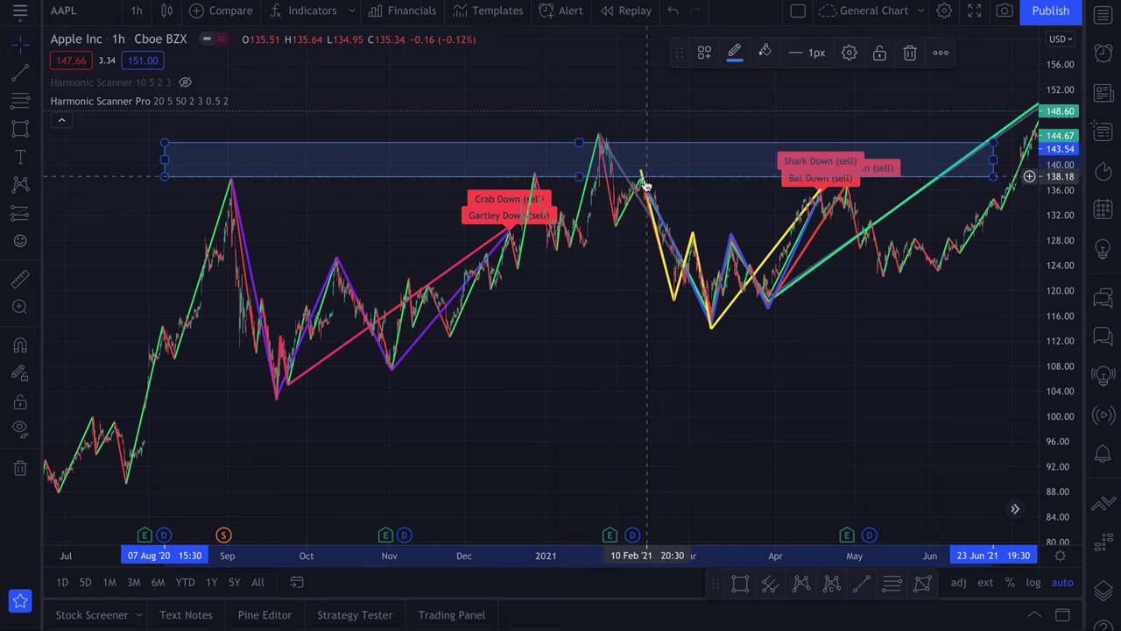
scroll(763, 183, "up", 5)
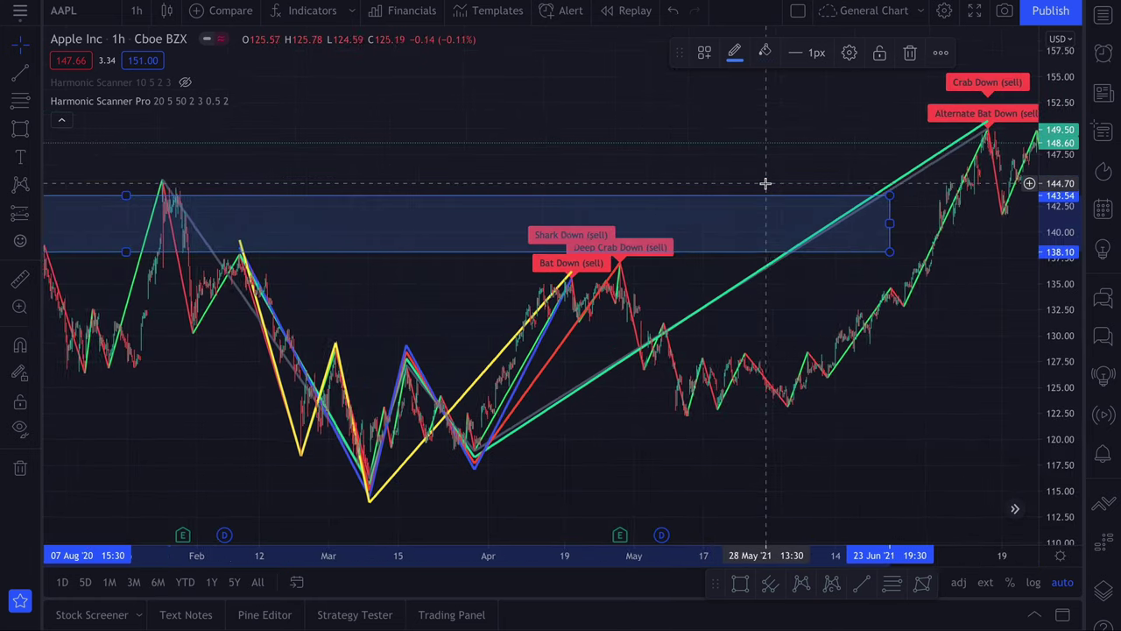
scroll(765, 183, "up", 3)
mouse_move(433, 275)
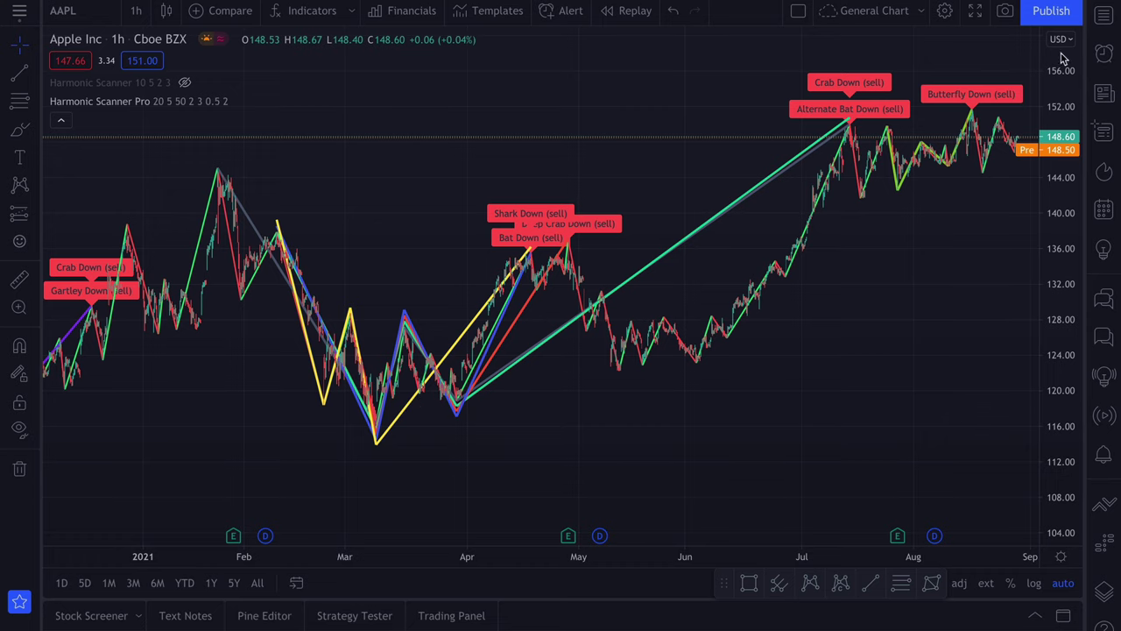
Step: Browse UNP and JNJ from the watchlist, switch to the daily timeframe, then show TSLA
left_click(1103, 20)
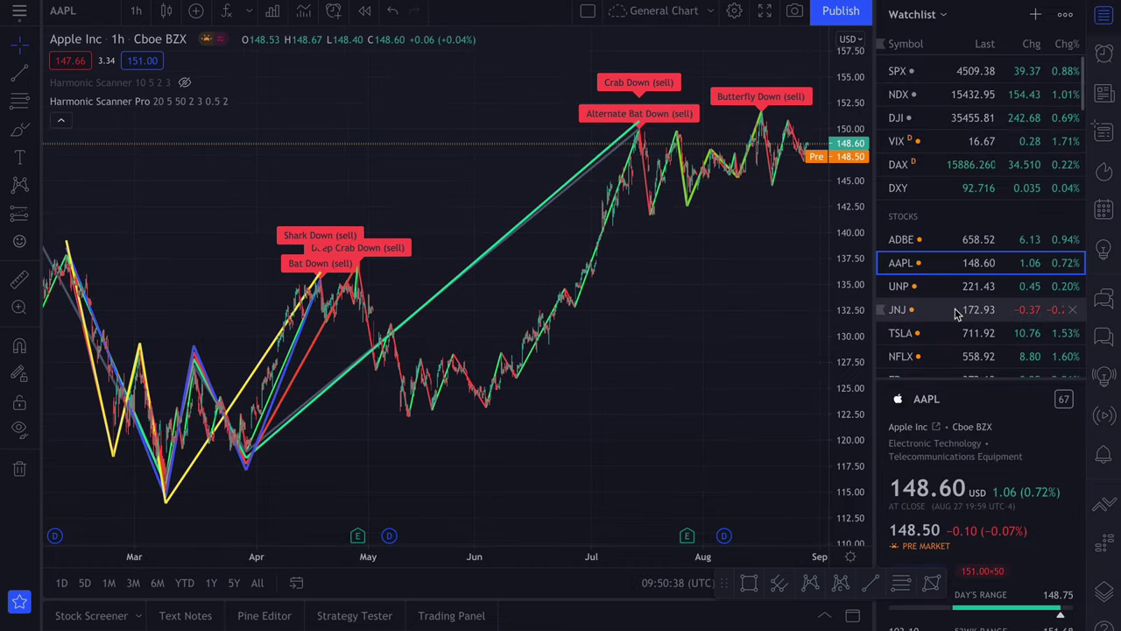
scroll(955, 263, "down", 1)
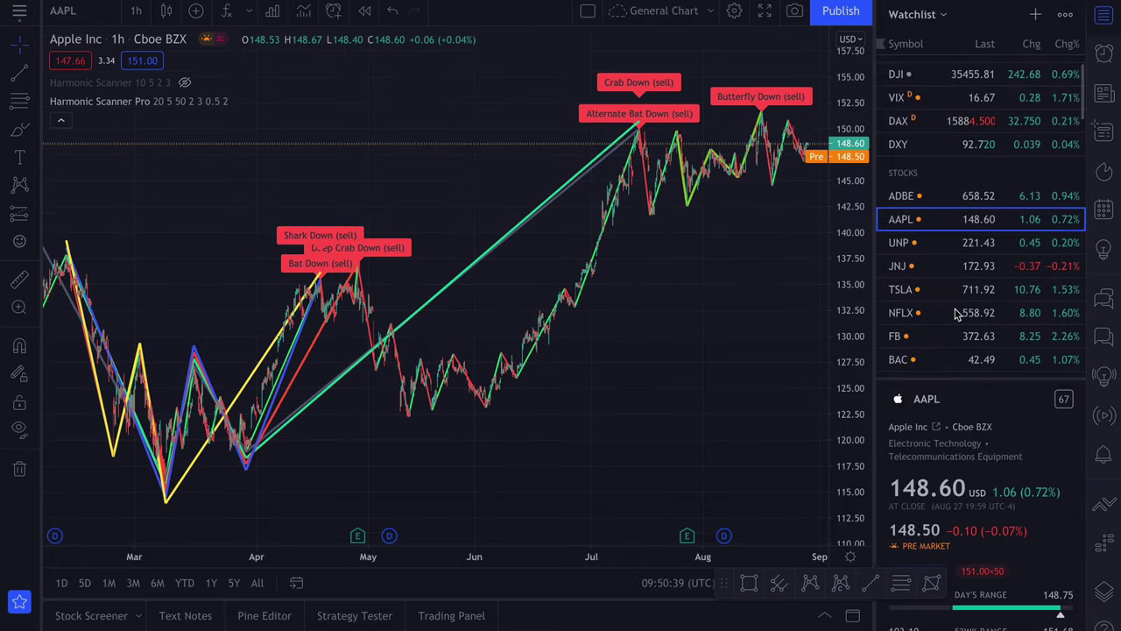
left_click(944, 243)
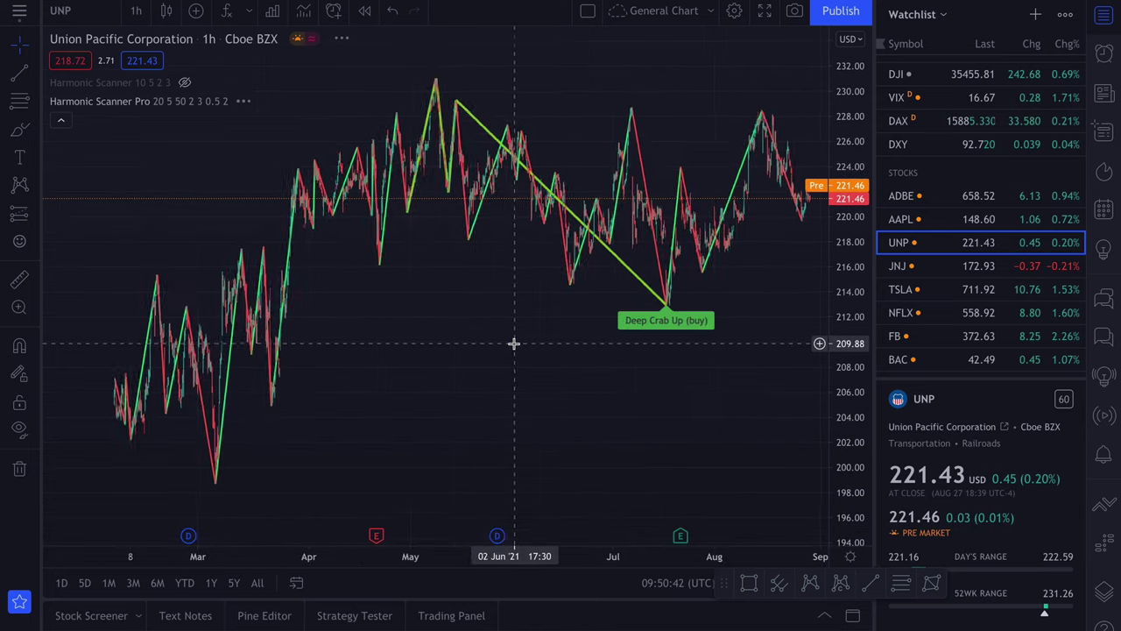
scroll(514, 342, "down", 5)
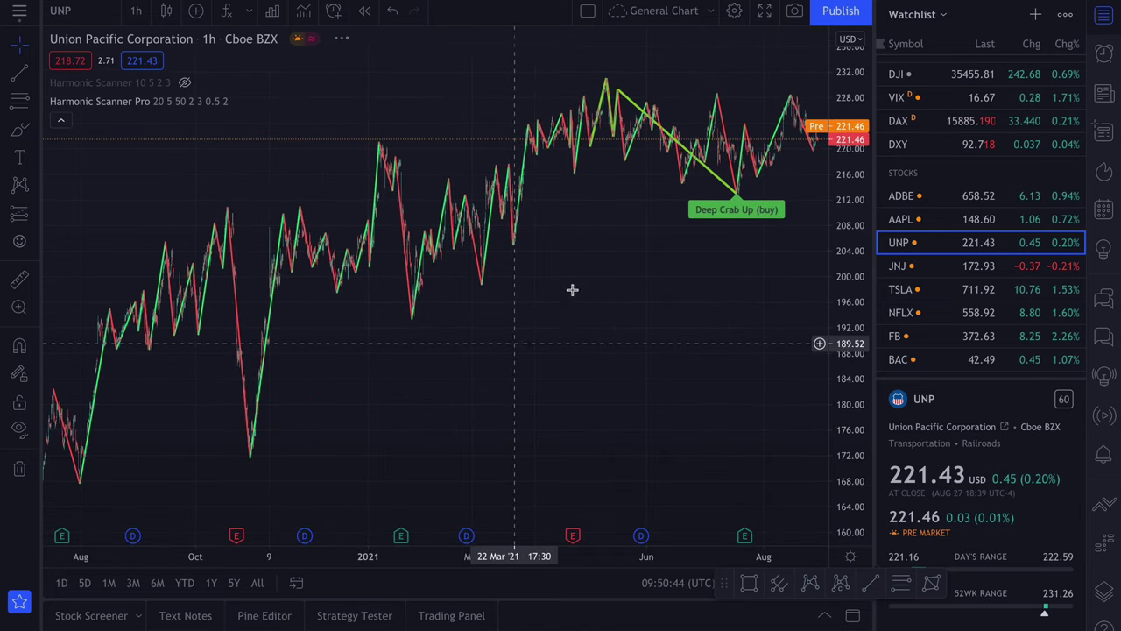
left_click(934, 263)
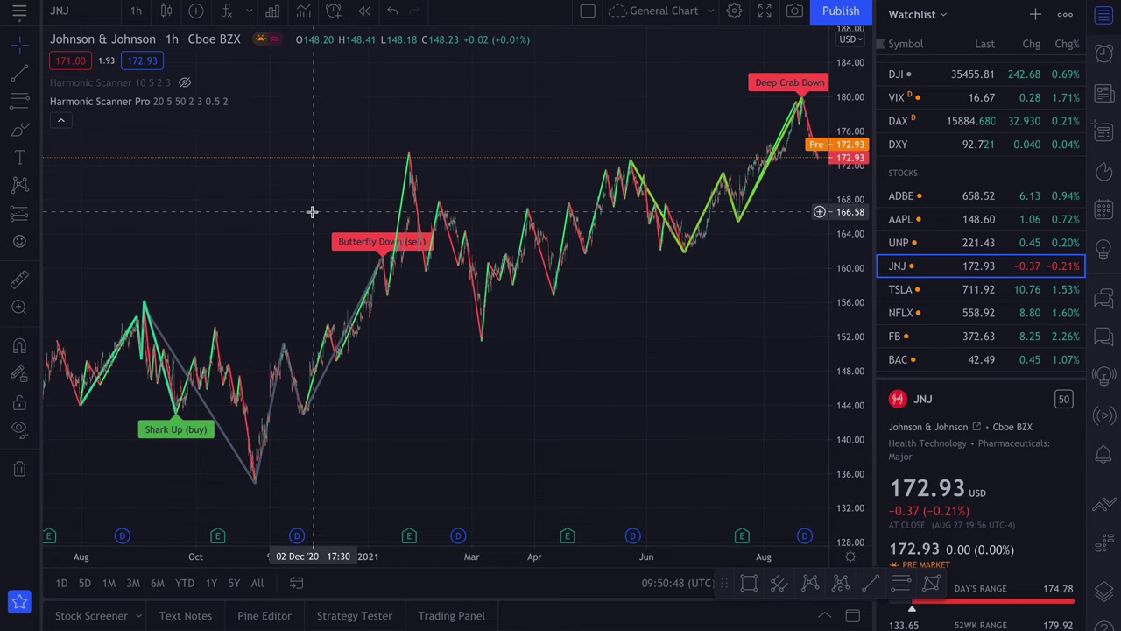
left_click(136, 10)
left_click(166, 477)
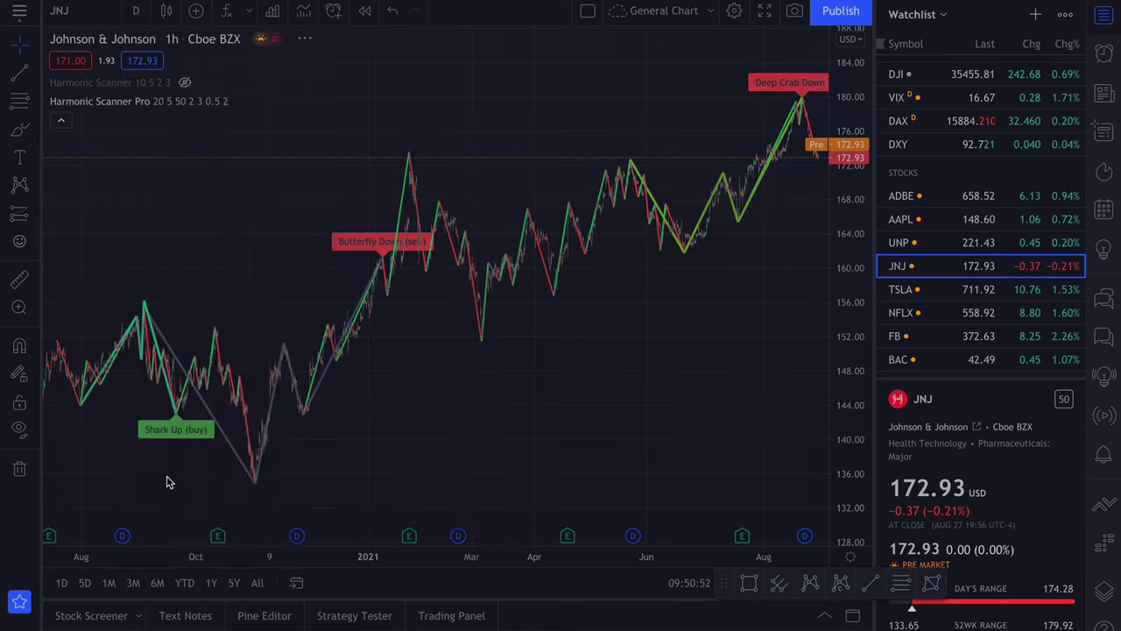
left_click(935, 293)
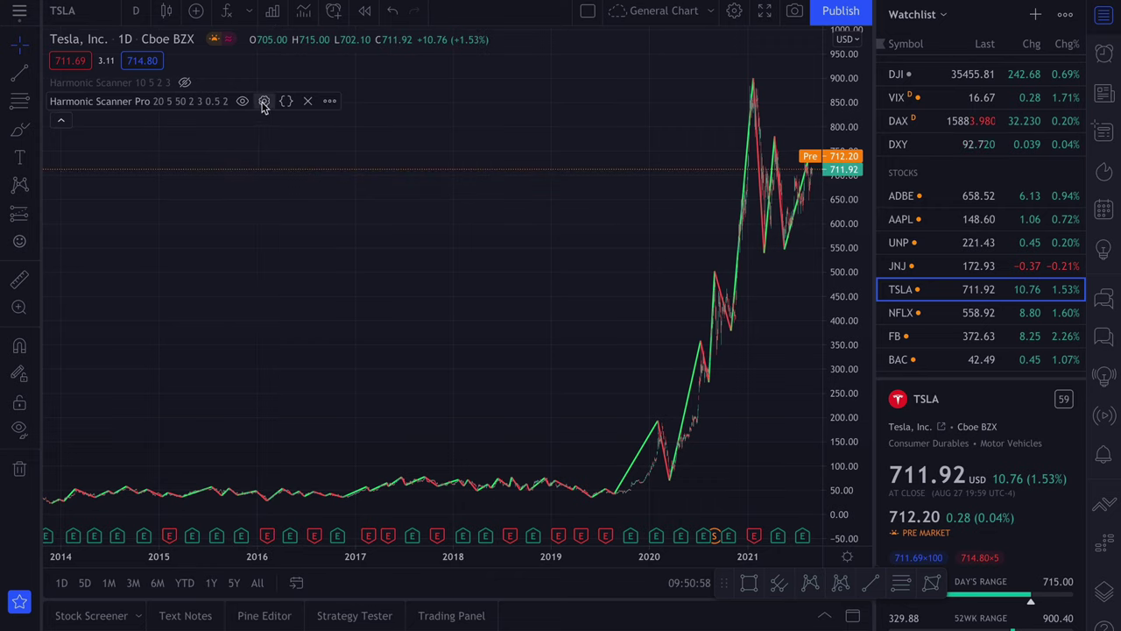
Step: Reduce Harmonic Scanner Pro's ZigZag line width from 2 to 1
left_click(264, 101)
scroll(530, 329, "down", 2)
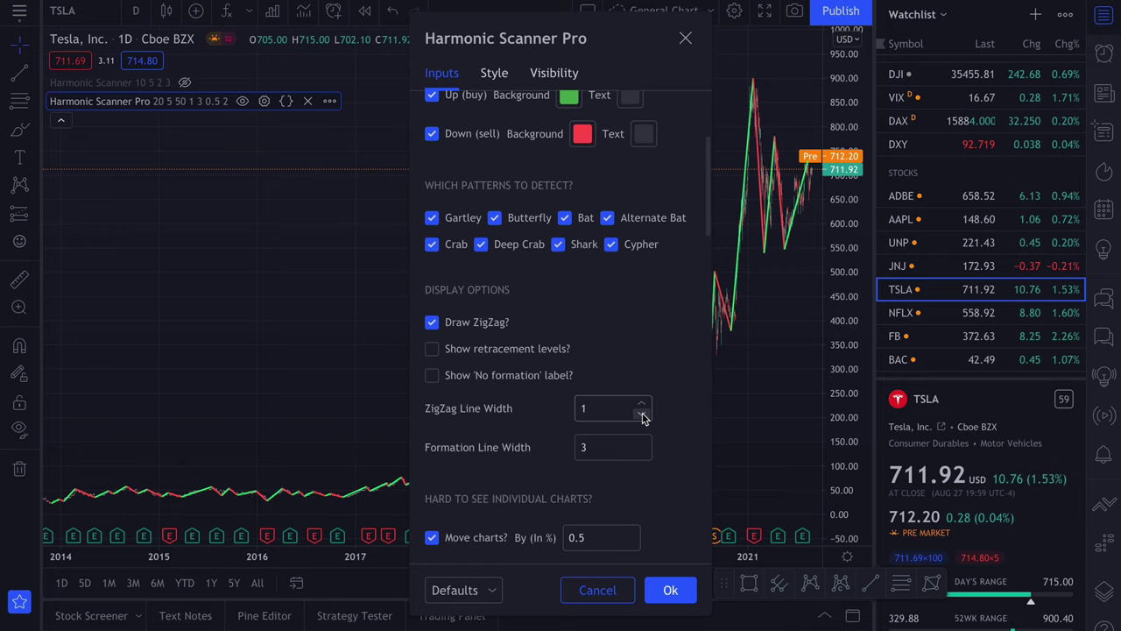
left_click(670, 590)
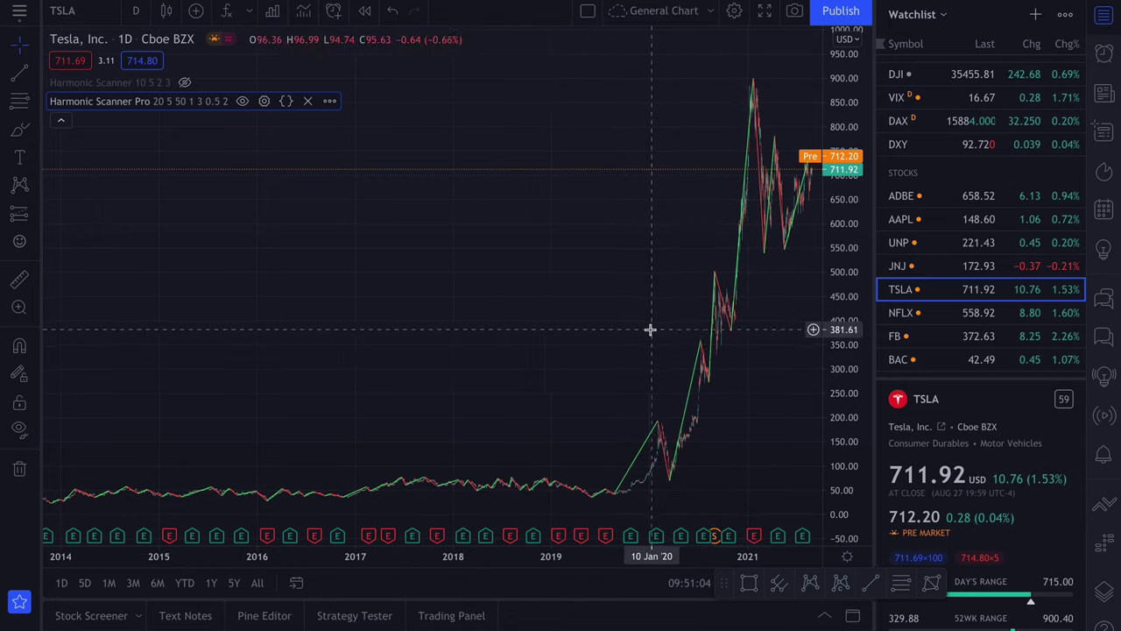
Step: Show USOIL crude oil on the 1-hour timeframe, zoomed out to reveal its harmonic patterns
scroll(649, 329, "up", 4)
scroll(956, 307, "down", 10)
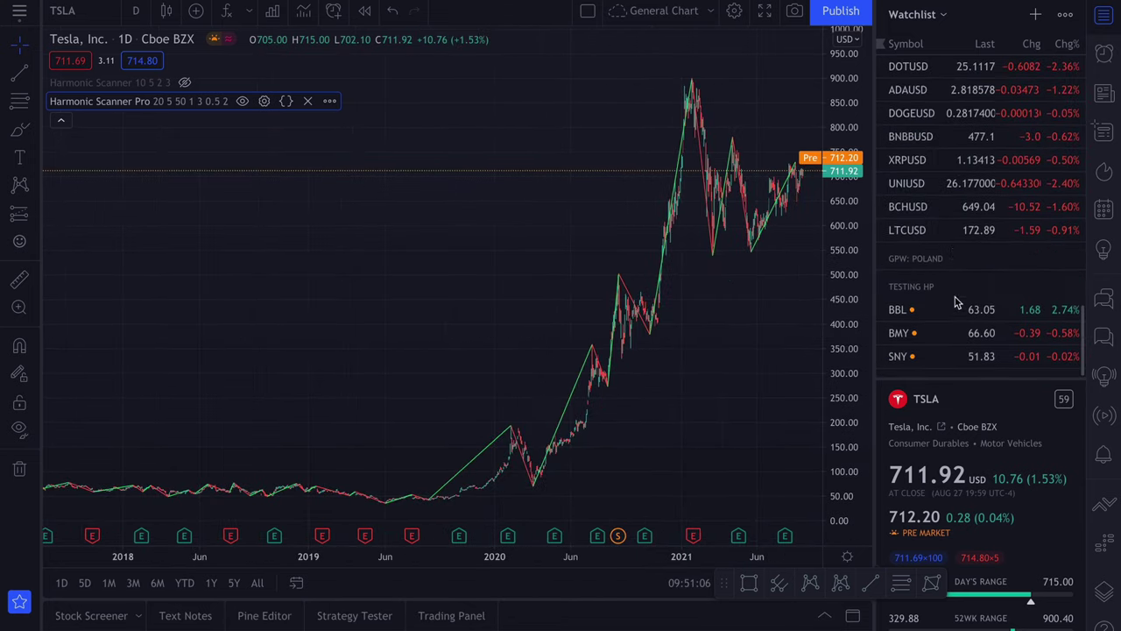
scroll(946, 228, "up", 15)
scroll(933, 160, "down", 5)
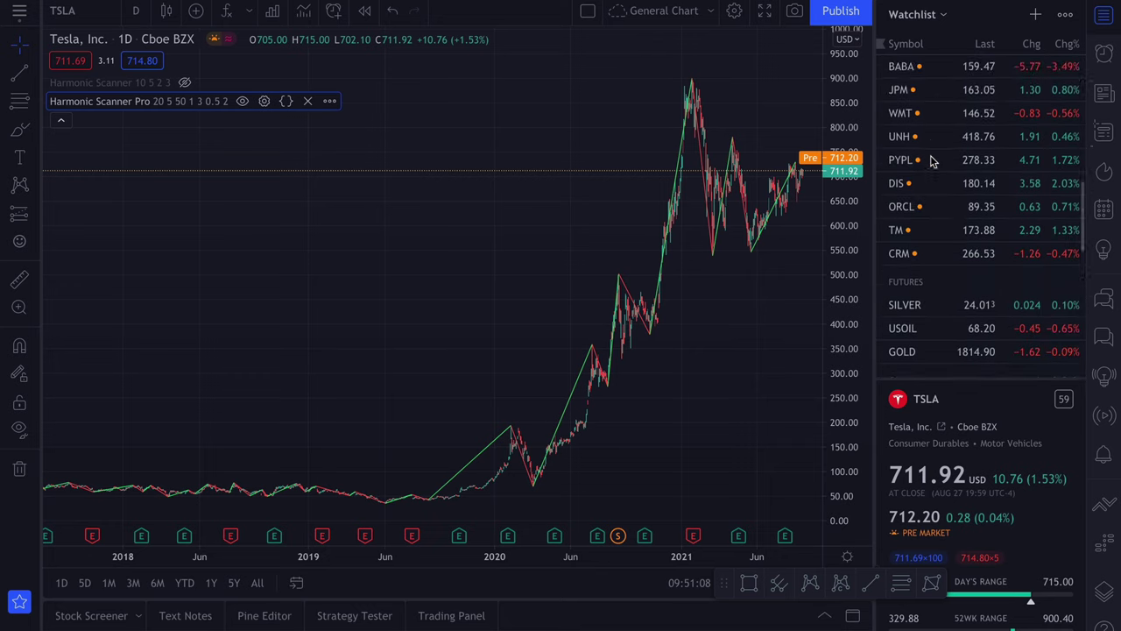
scroll(934, 161, "down", 3)
left_click(929, 204)
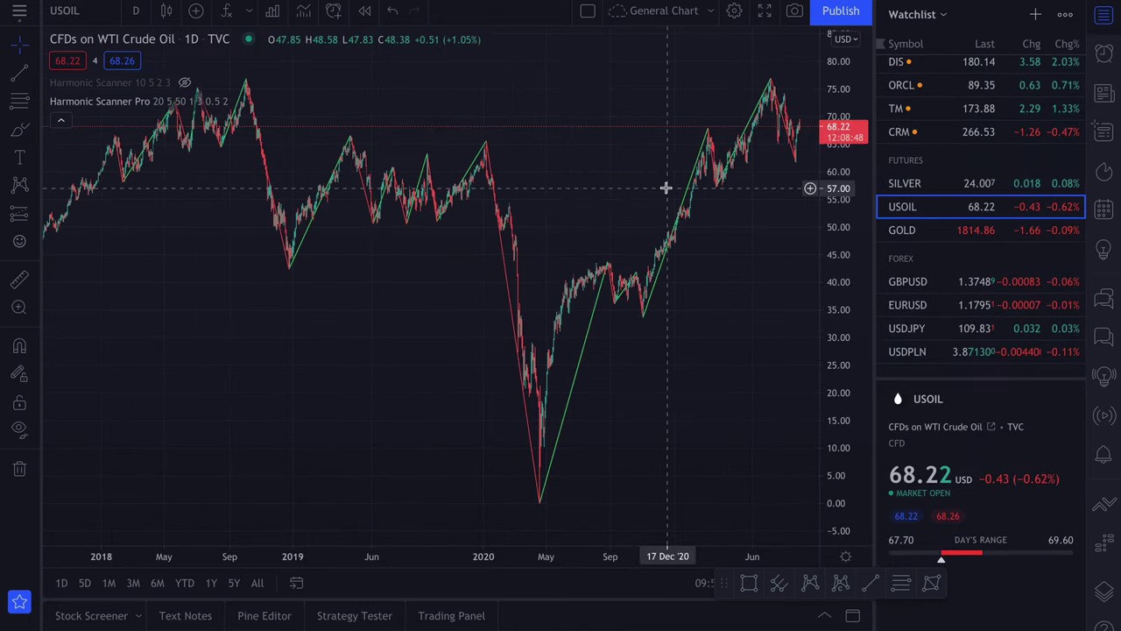
type("1h")
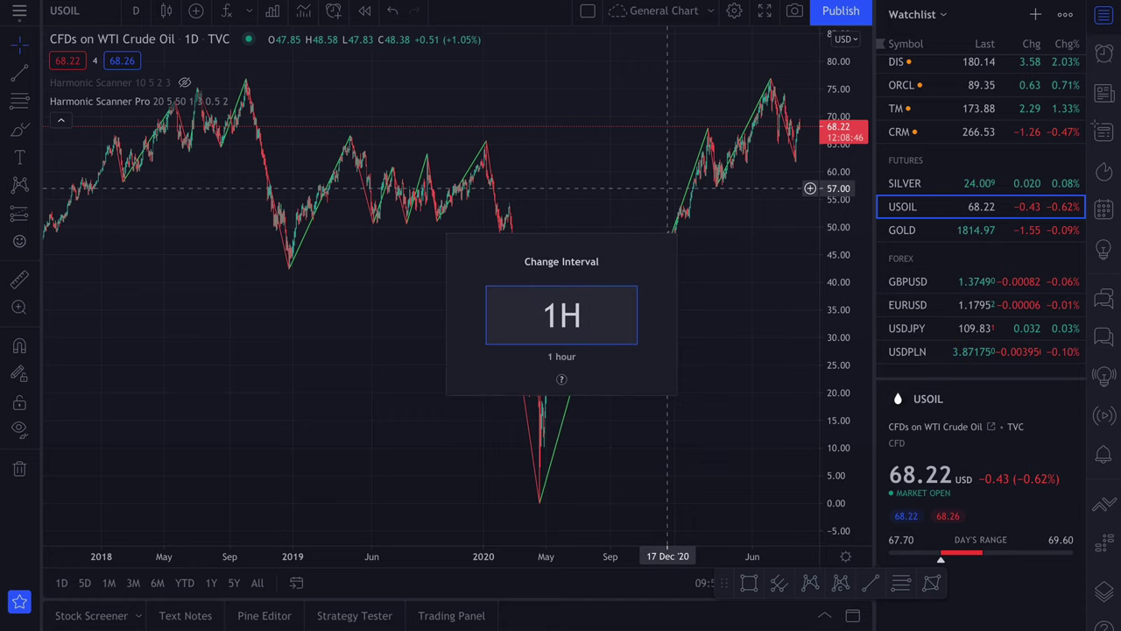
key("Return")
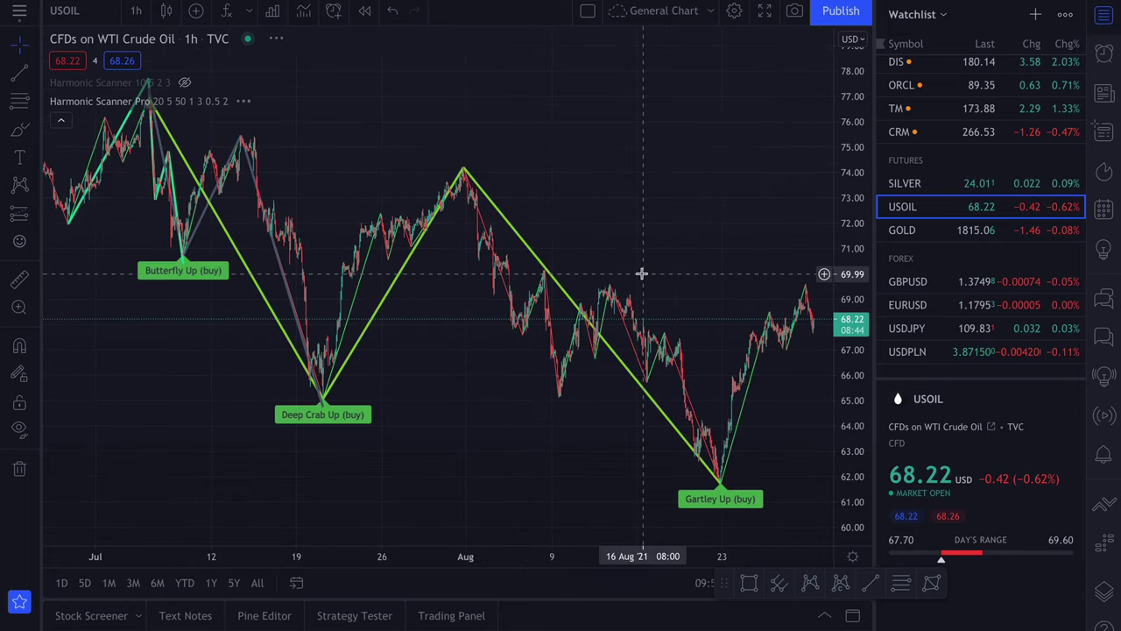
scroll(642, 273, "down", 4)
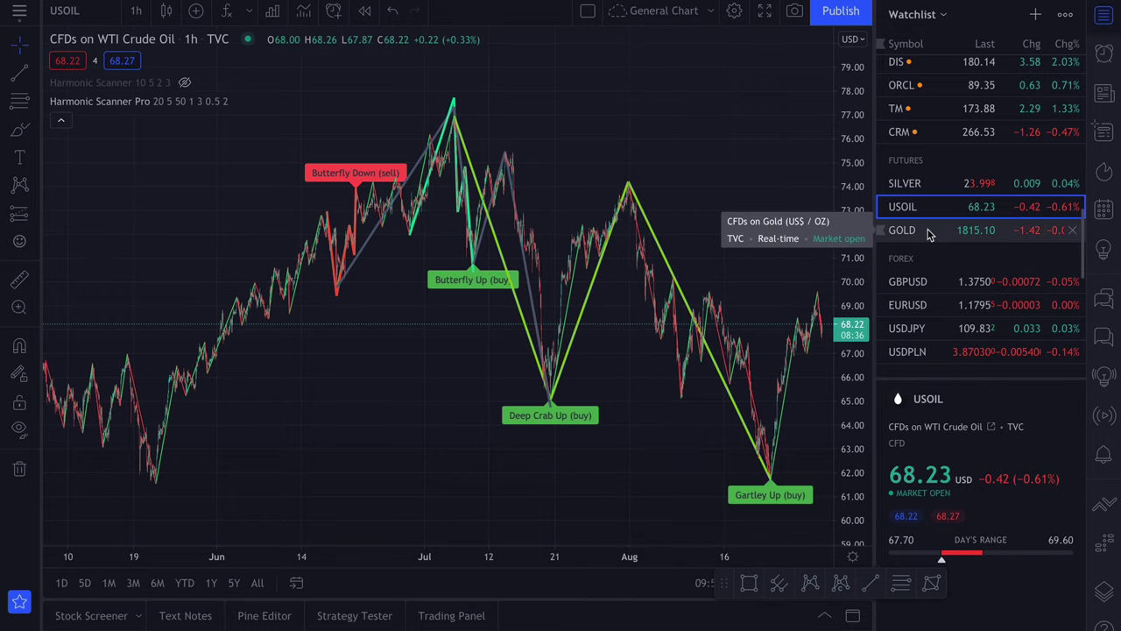
Step: Step the chart through Silver, Gold and GBPUSD from the watchlist
left_click(929, 183)
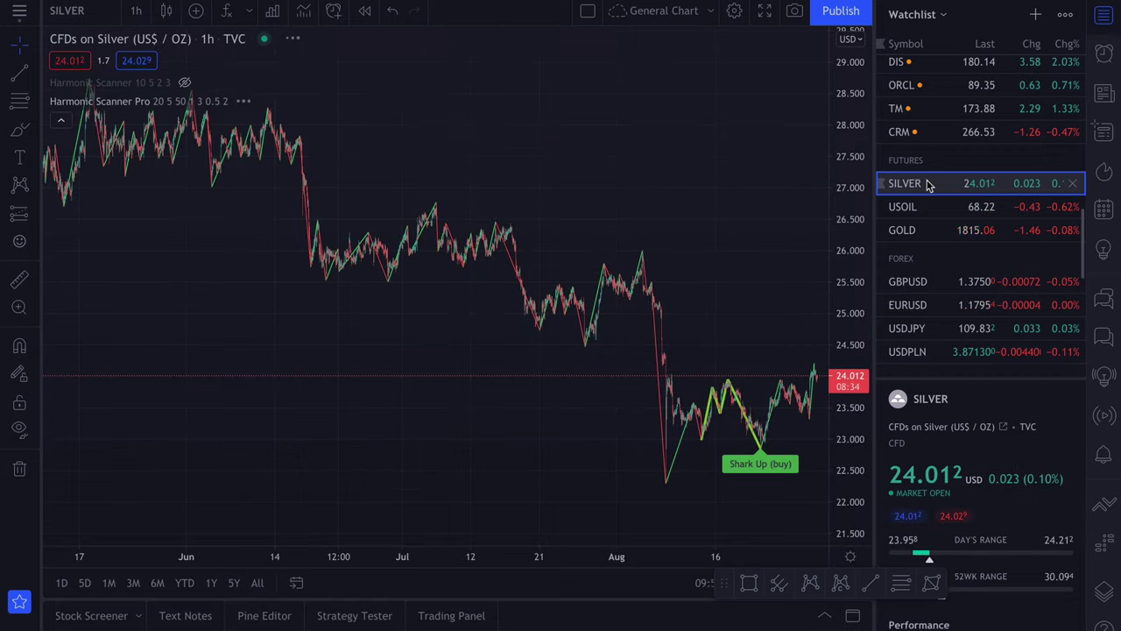
scroll(546, 389, "up", 3)
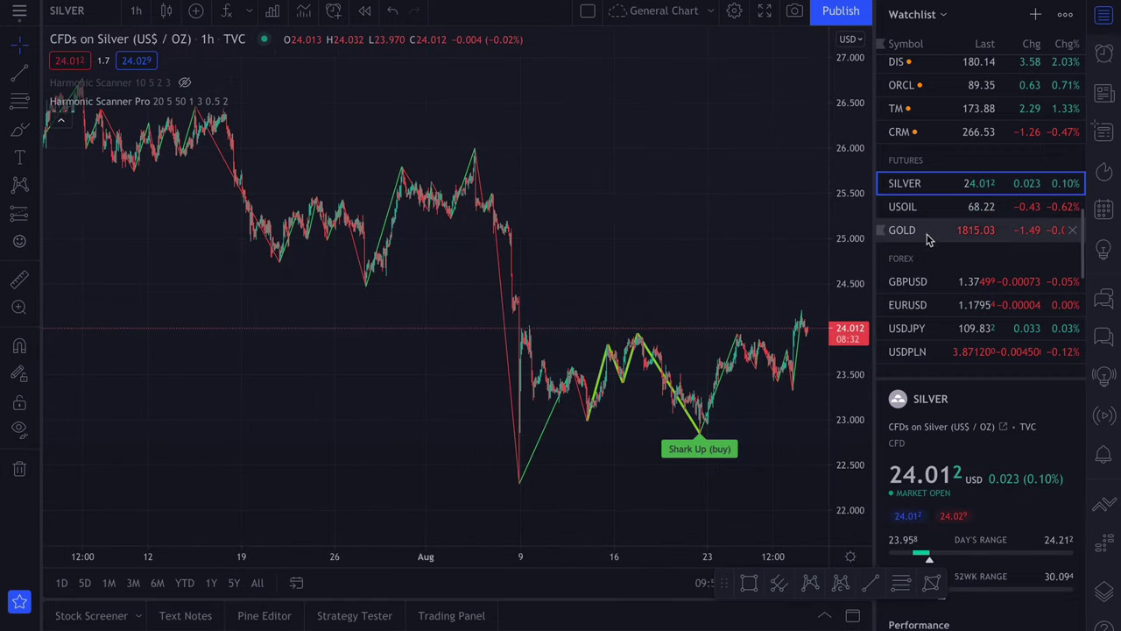
left_click(930, 234)
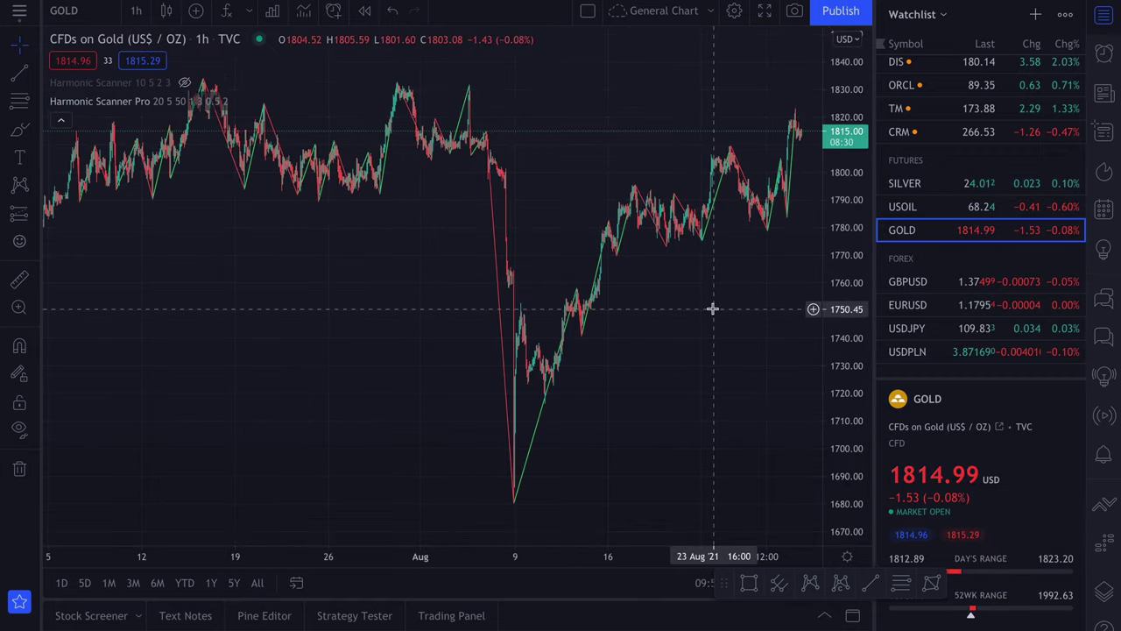
scroll(712, 308, "down", 3)
scroll(712, 309, "down", 3)
left_click(944, 281)
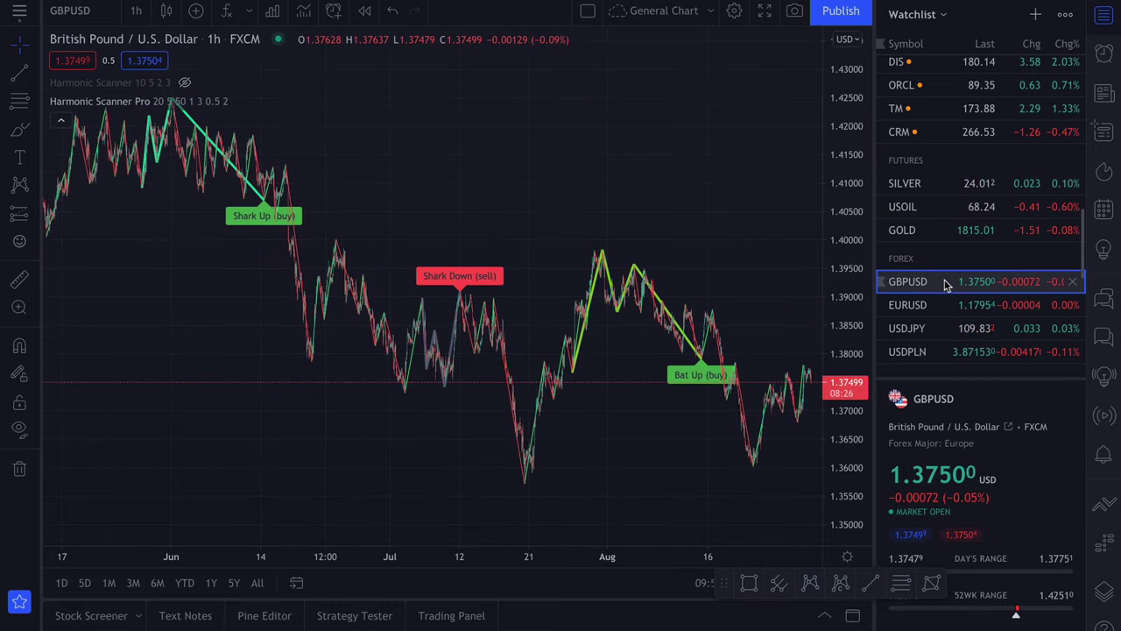
left_click_drag(695, 304, 629, 312)
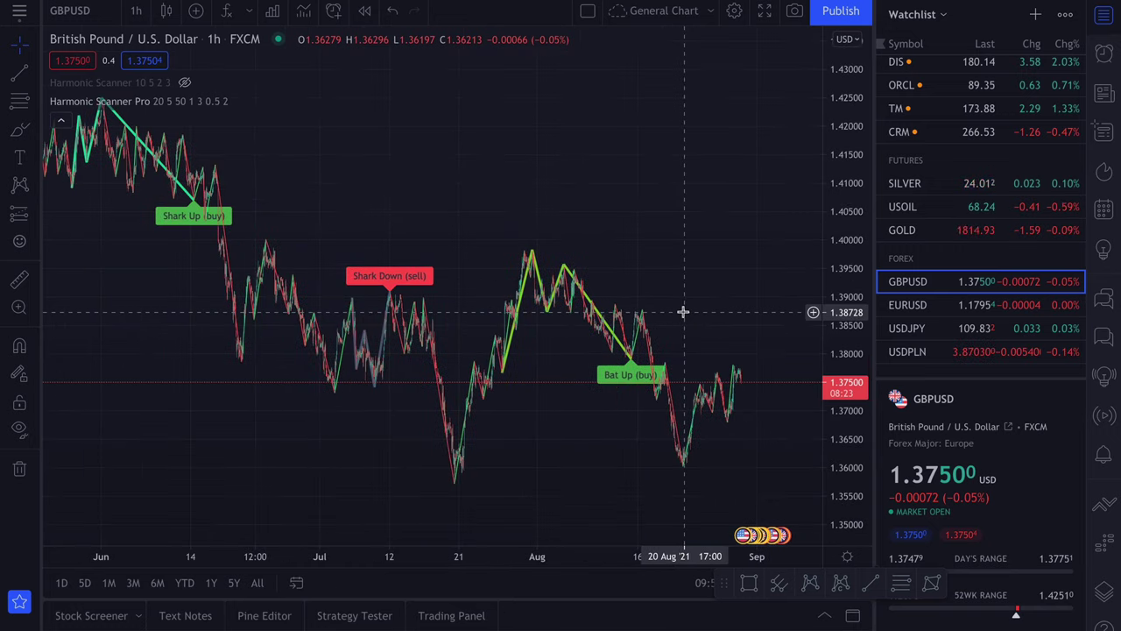
Step: Load EURUSD and pan back to its earlier overlapping Shark patterns
left_click(907, 308)
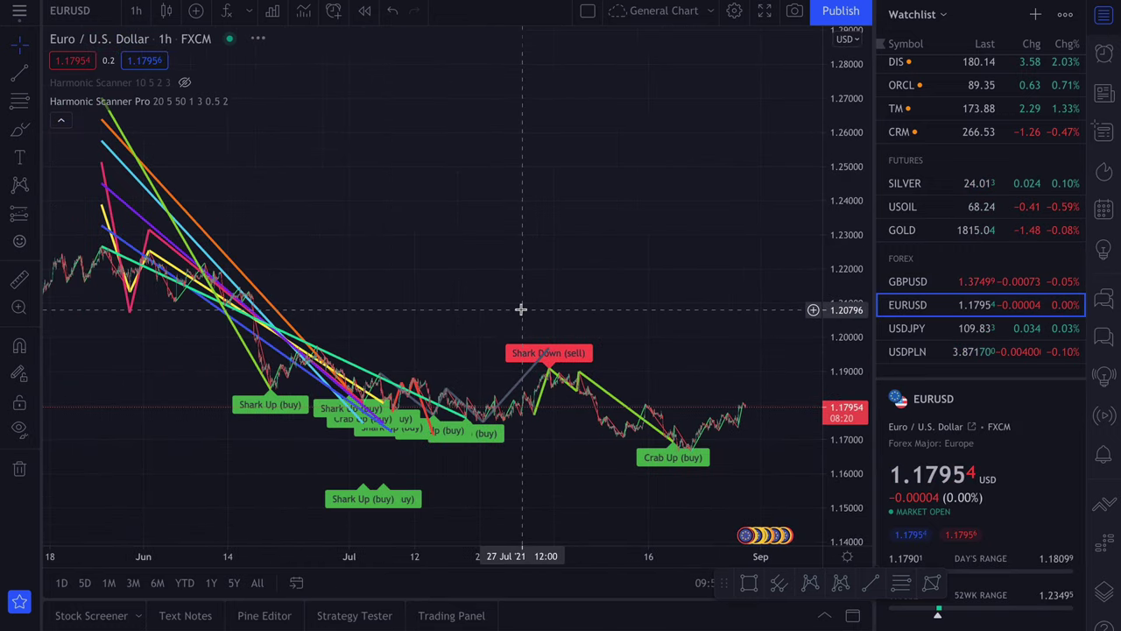
left_click_drag(430, 283, 626, 296)
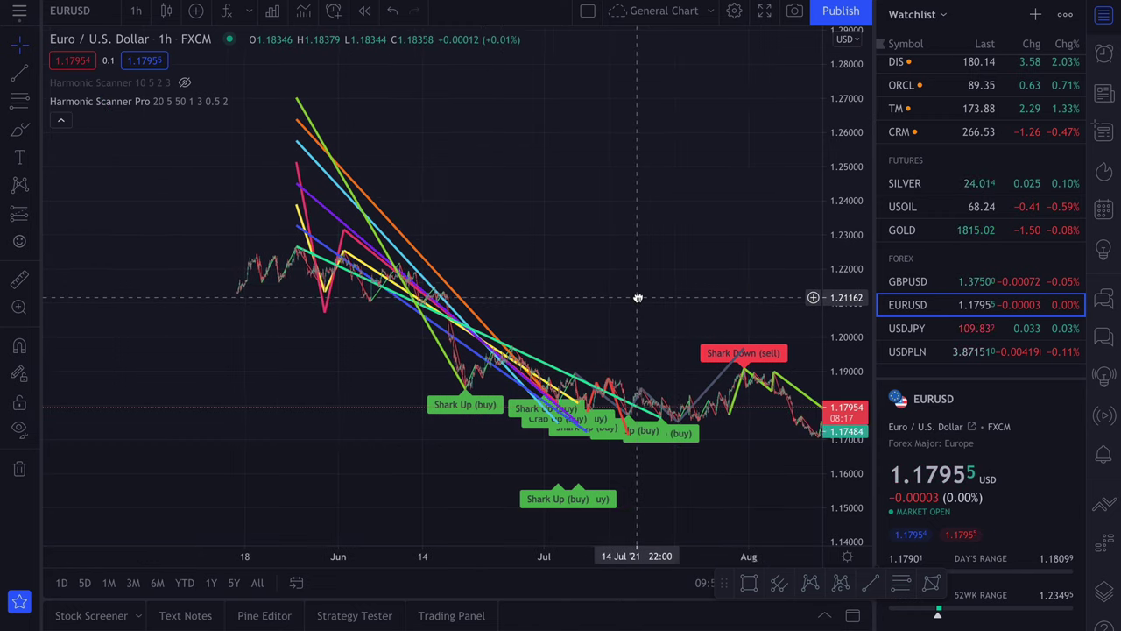
left_click_drag(462, 141, 530, 141)
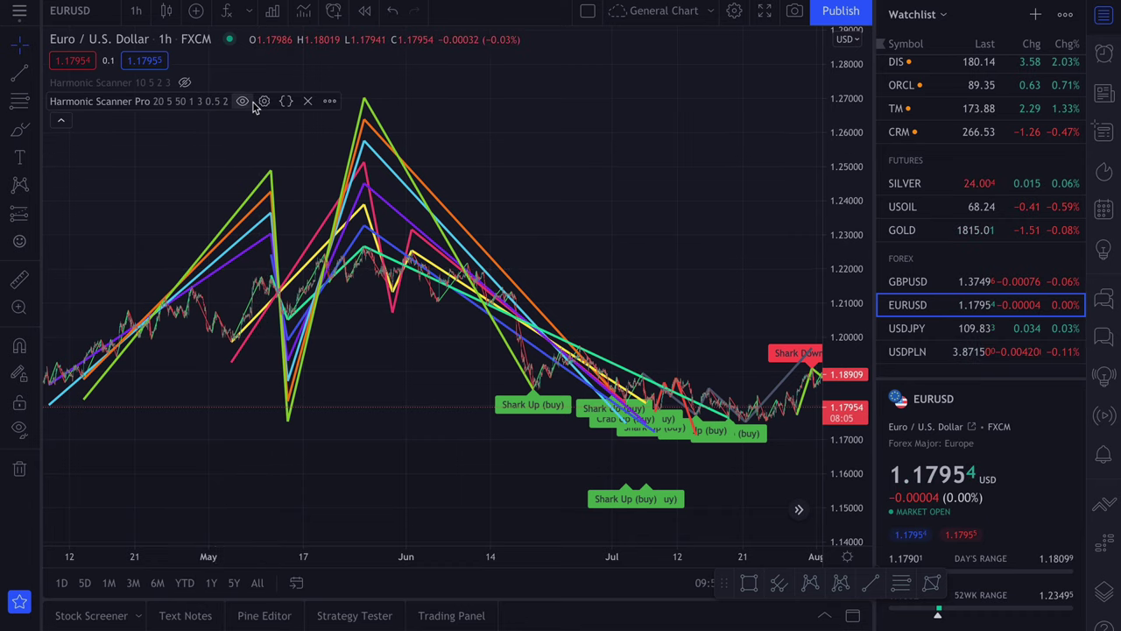
Step: Set Harmonic Scanner Pro's Move charts By (In %) value to 0.1 and apply it
left_click(264, 102)
scroll(517, 383, "down", 6)
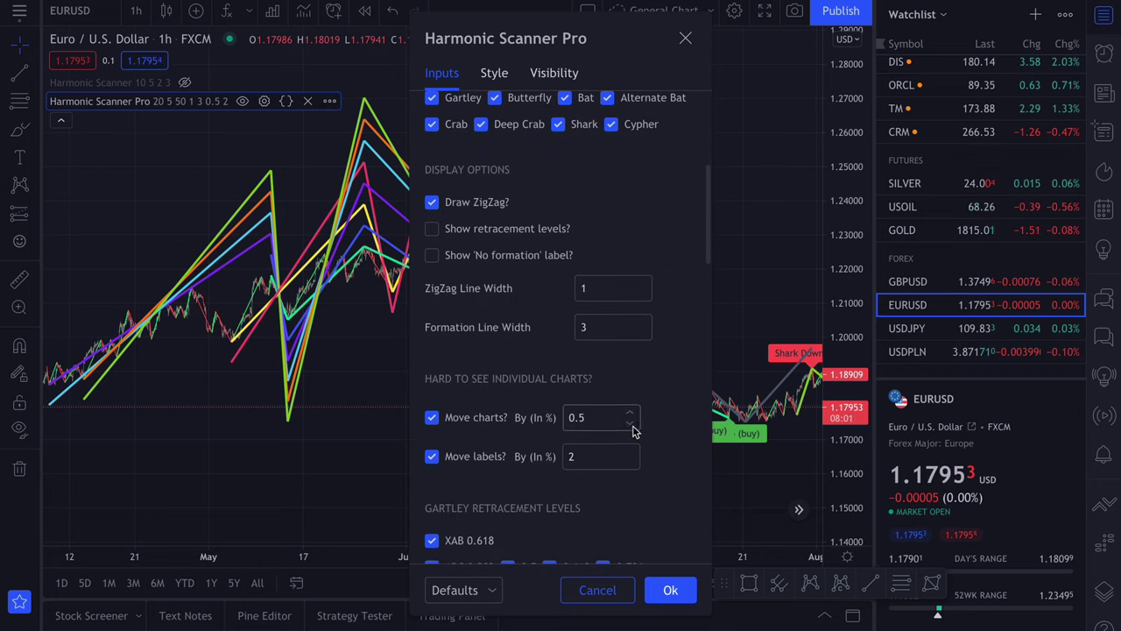
left_click(613, 418)
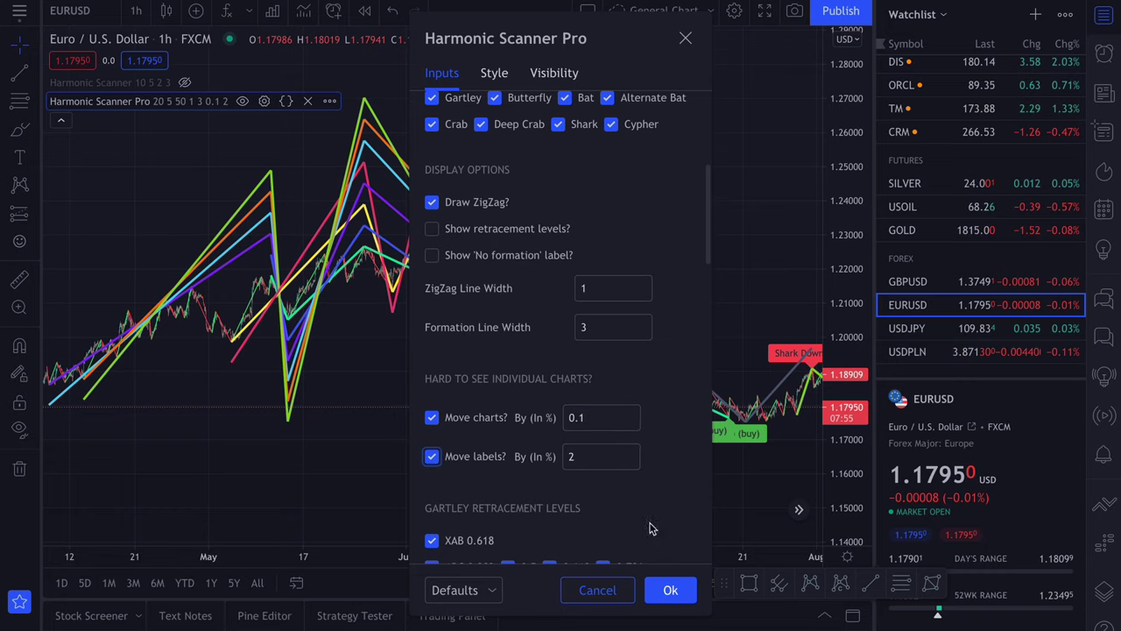
left_click(663, 587)
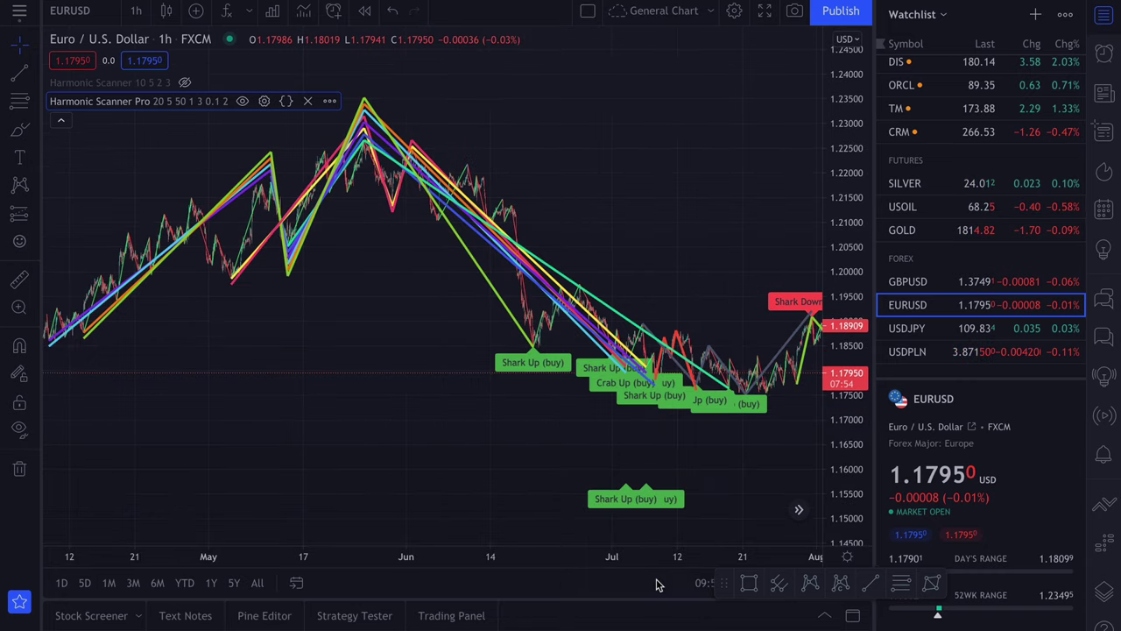
left_click(264, 100)
scroll(653, 459, "down", 5)
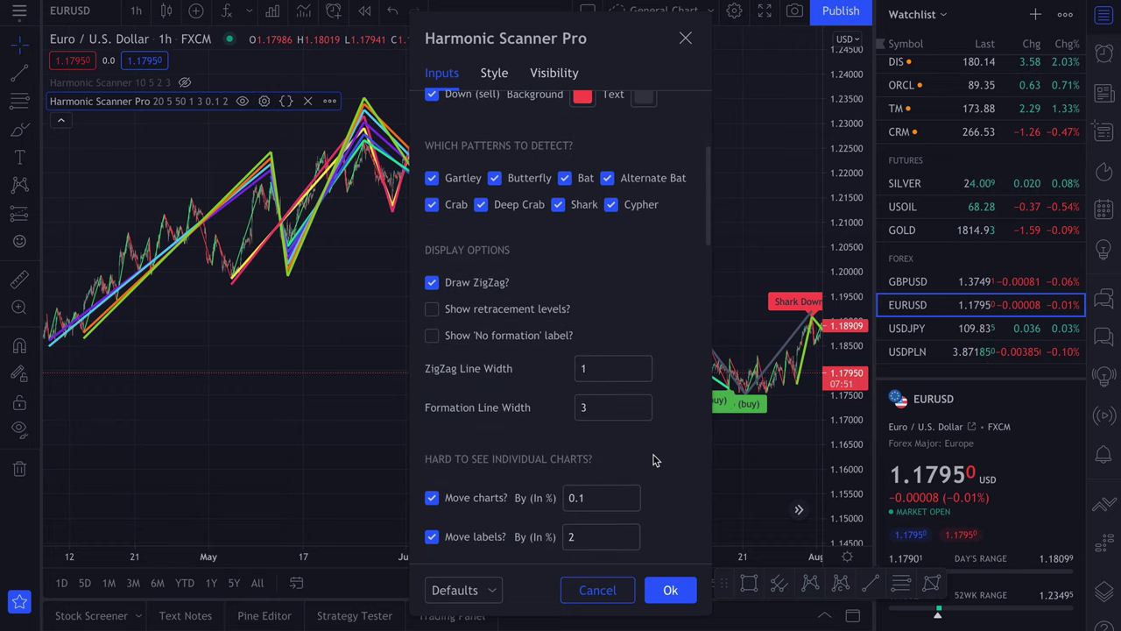
left_click(630, 494)
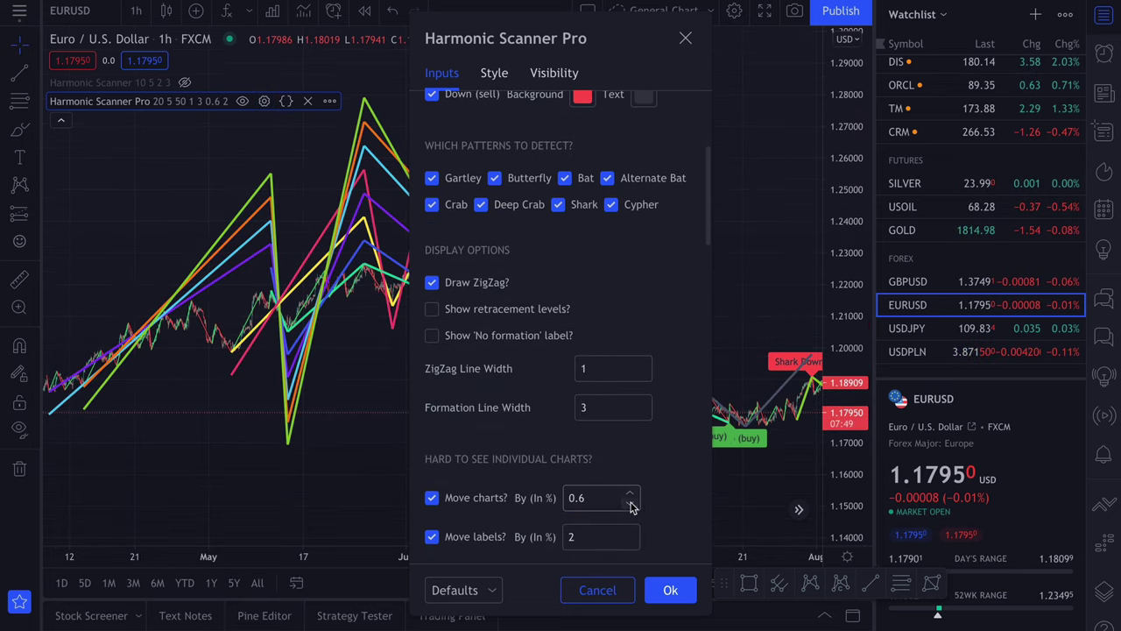
left_click(629, 503)
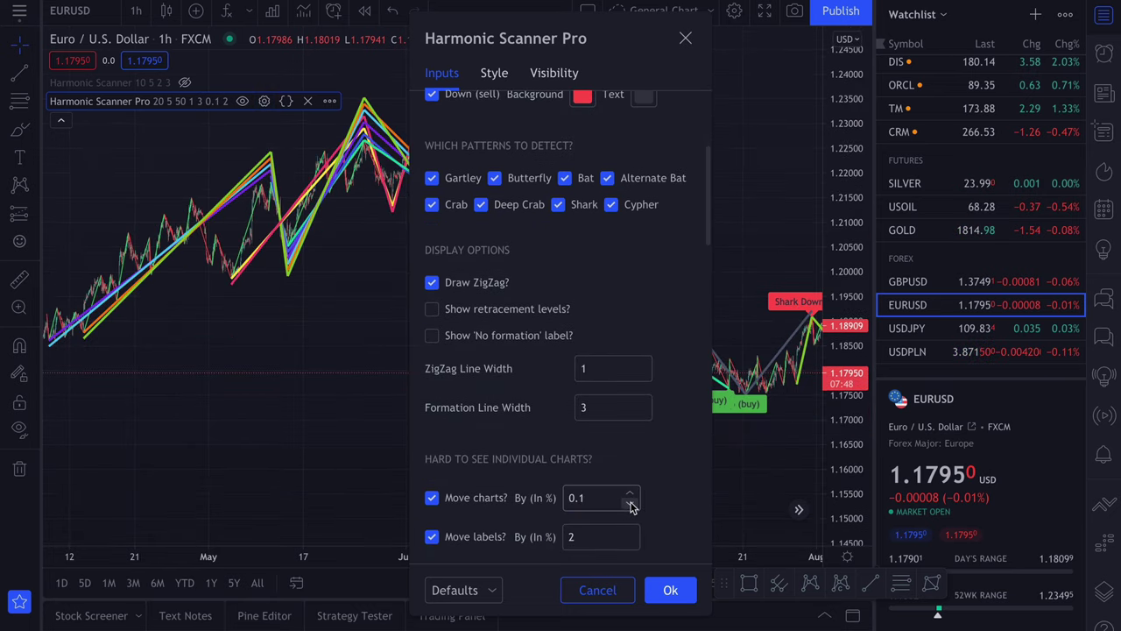
left_click(670, 591)
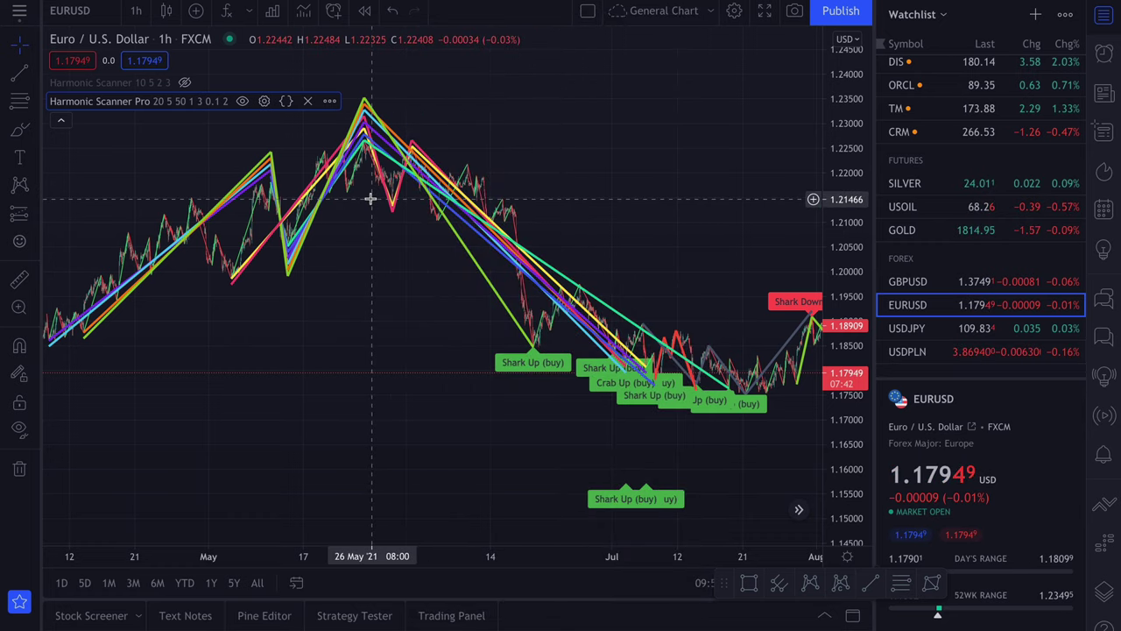
scroll(429, 166, "up", 2)
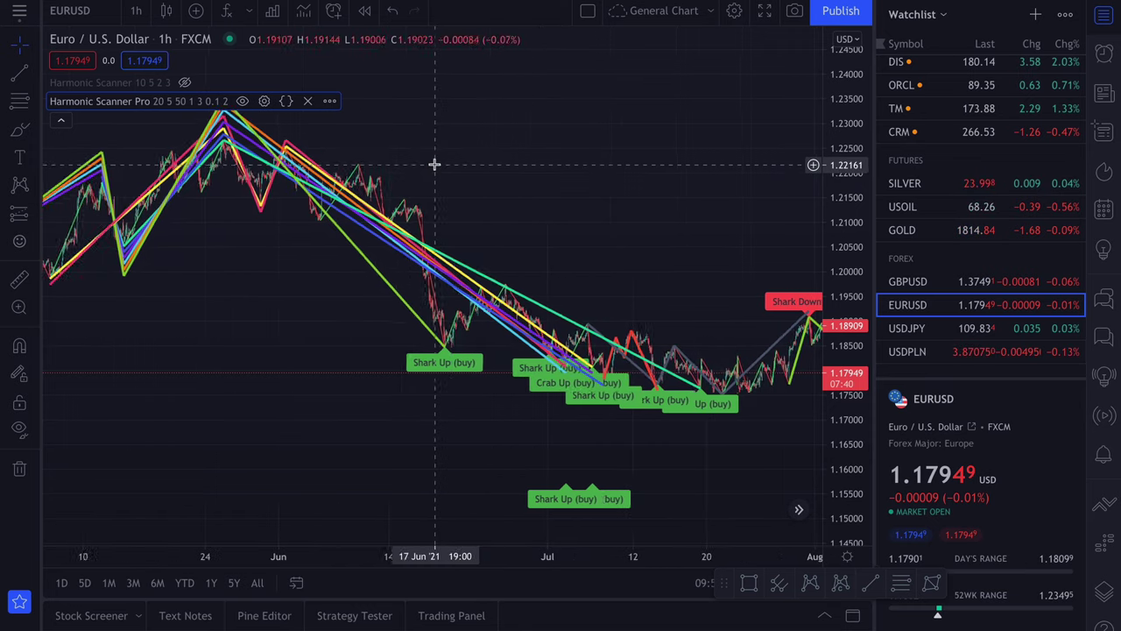
scroll(429, 171, "up", 2)
left_click_drag(375, 218, 648, 216)
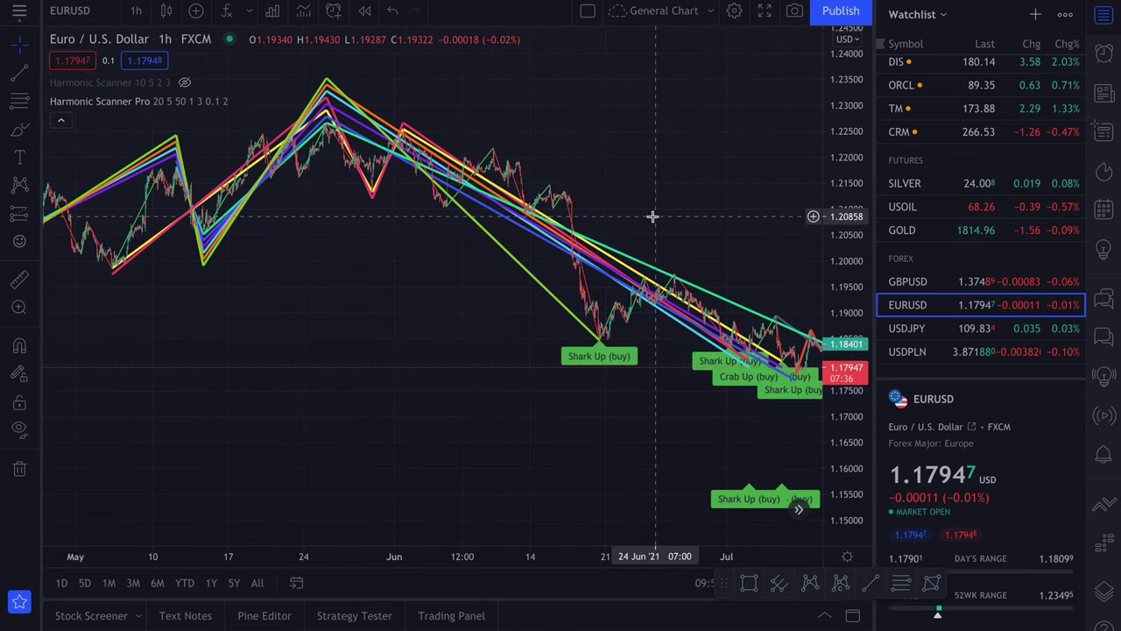
left_click_drag(370, 230, 596, 230)
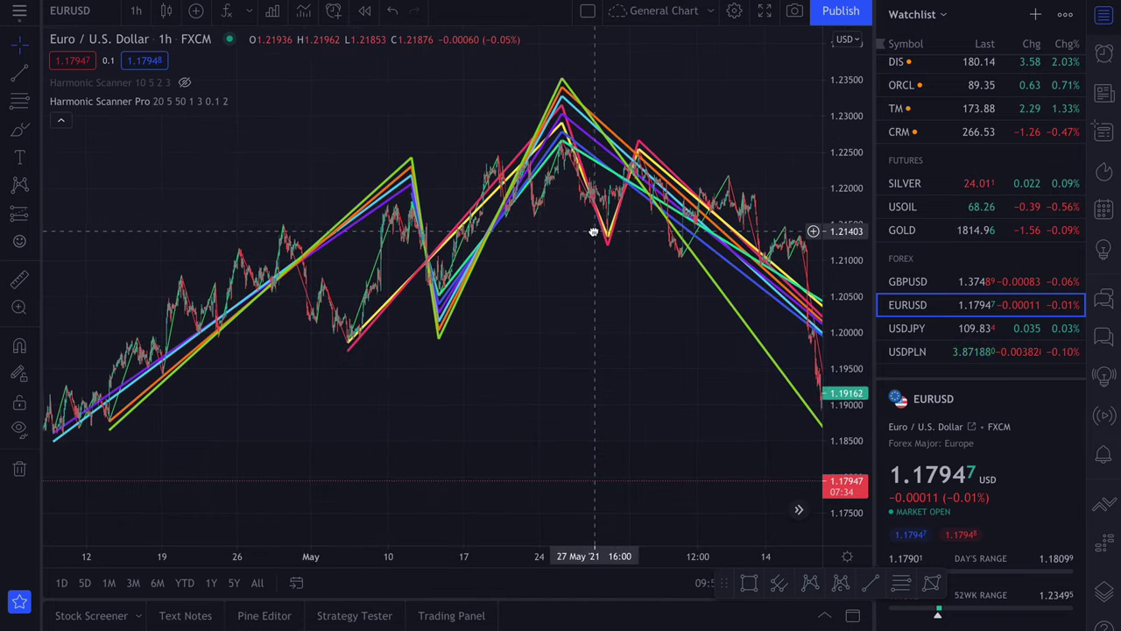
scroll(267, 182, "up", 4)
scroll(142, 298, "up", 1)
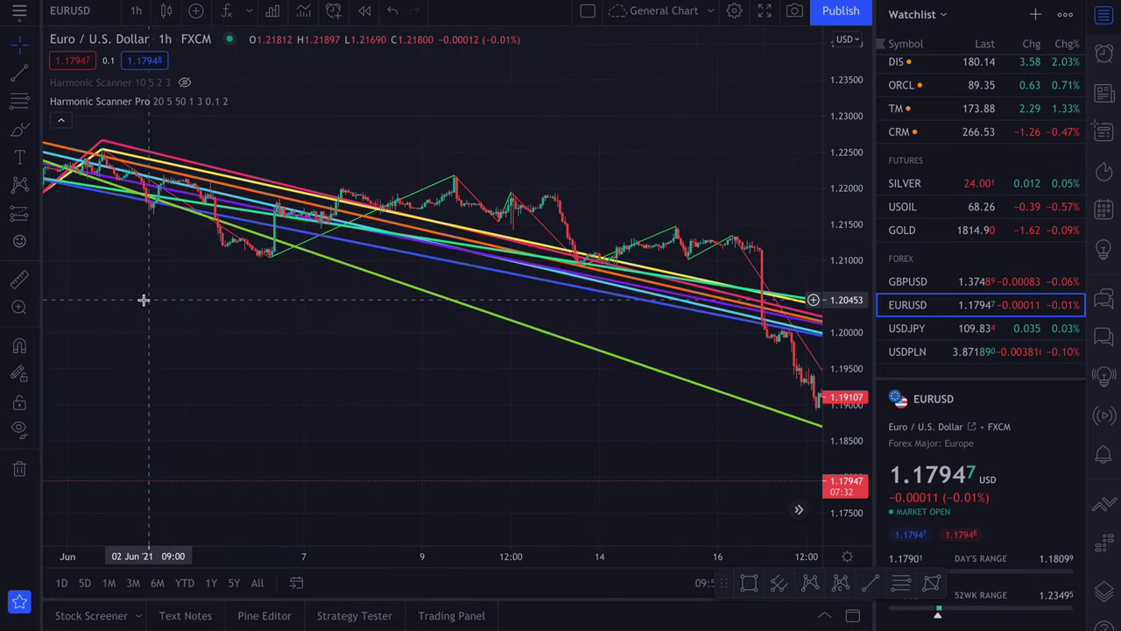
left_click_drag(143, 298, 591, 340)
left_click_drag(268, 289, 545, 270)
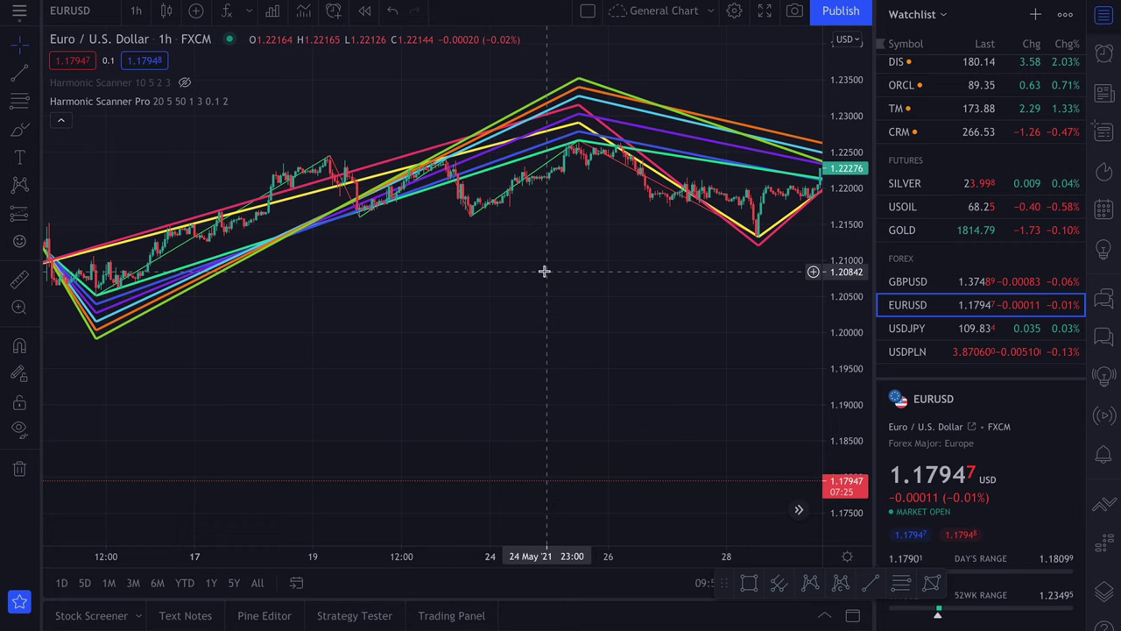
scroll(531, 138, "up", 3)
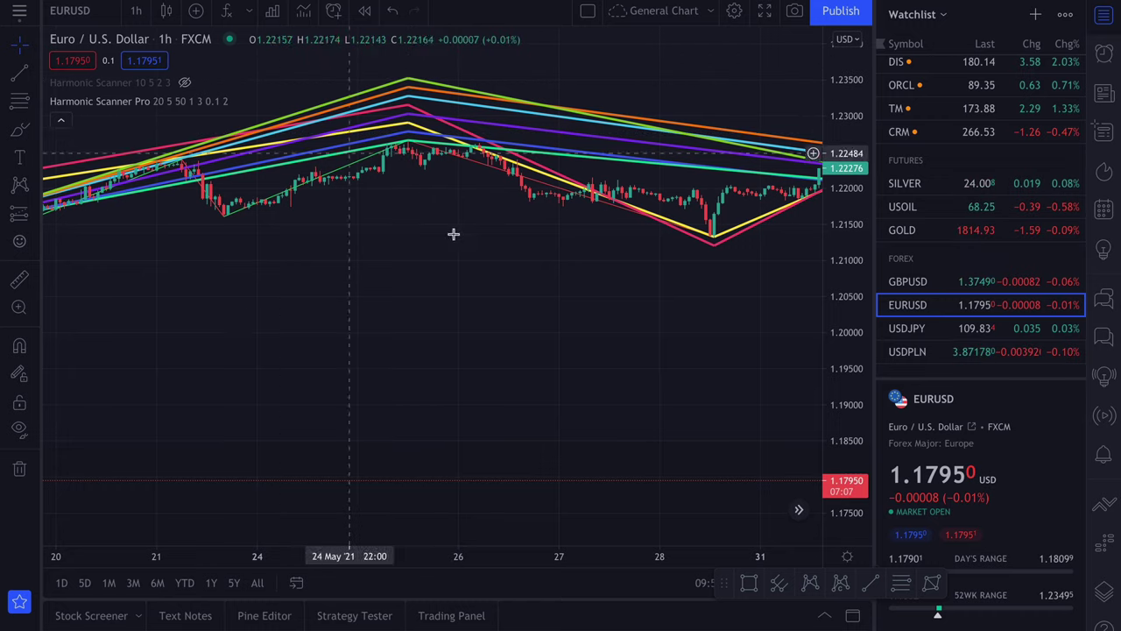
scroll(489, 311, "down", 5)
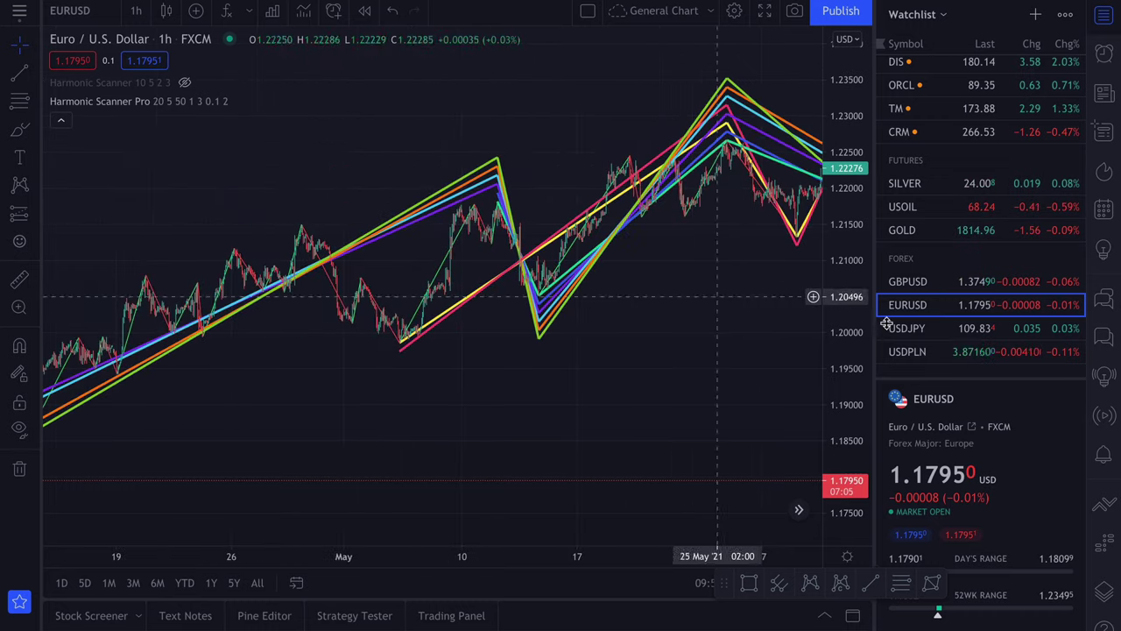
Step: Flip the chart through BTCUSD and ETHEUR in the watchlist
scroll(979, 300, "down", 2)
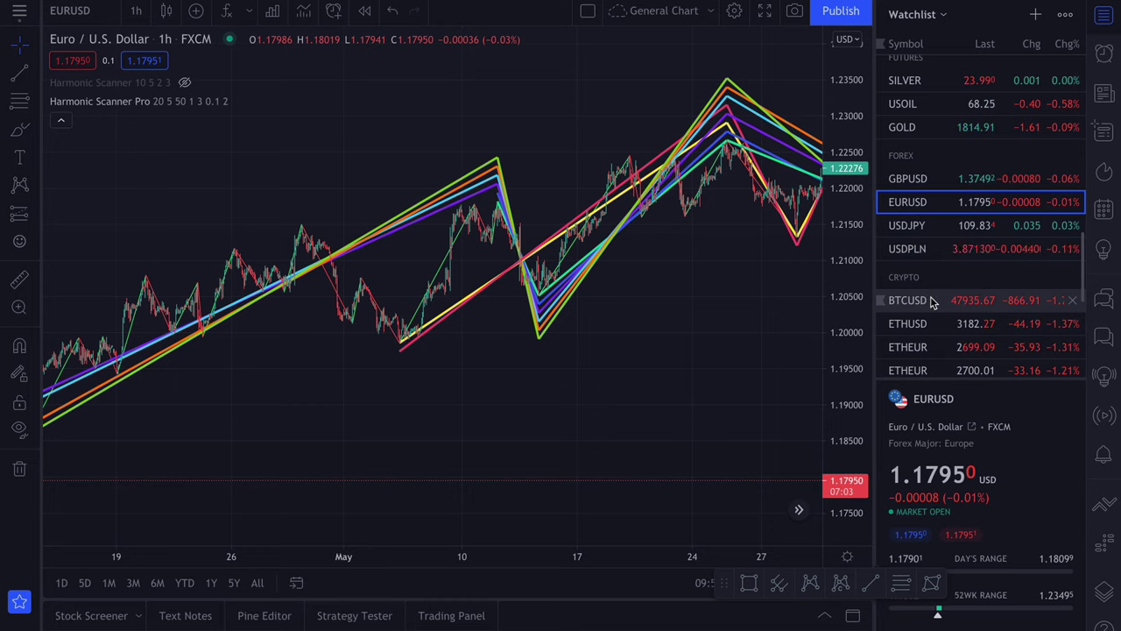
left_click(933, 301)
scroll(599, 292, "down", 3)
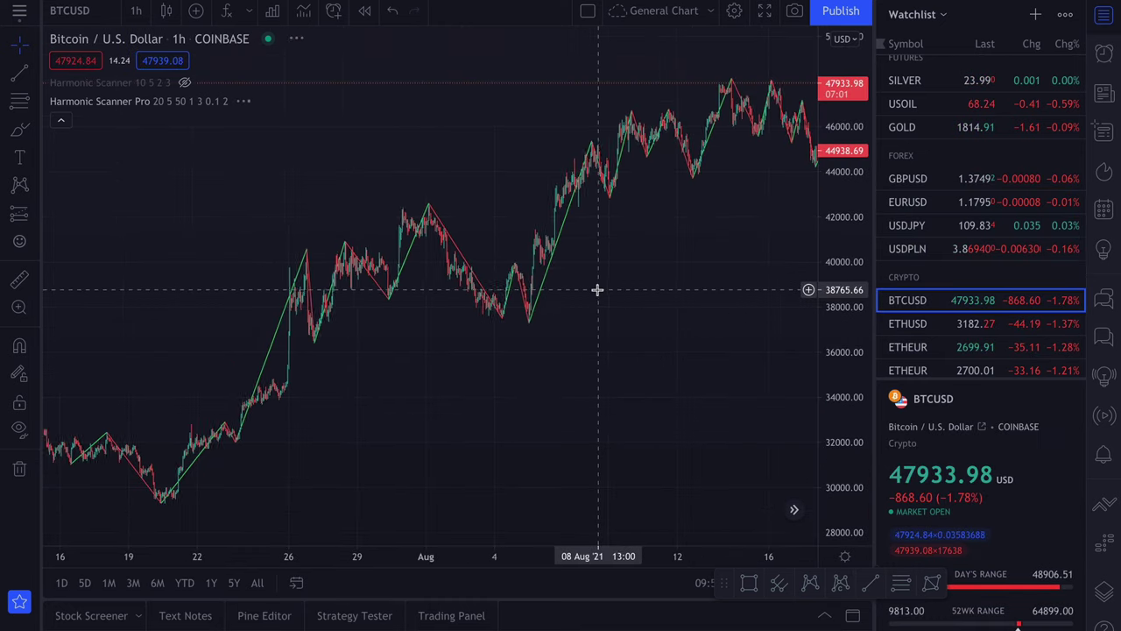
left_click(930, 348)
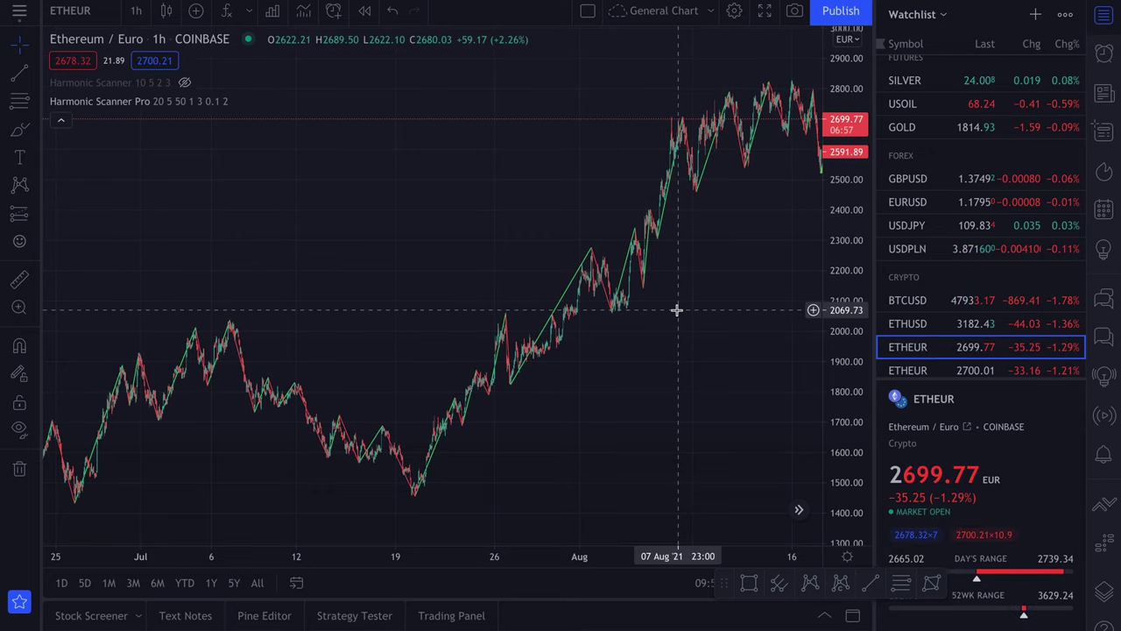
Step: Continue through DOGEUSD, BNBBUSD and BCHUSD, then load Adobe (ADBE) from the STOCKS section
scroll(676, 309, "up", 3)
scroll(710, 309, "right", 2)
scroll(926, 232, "down", 5)
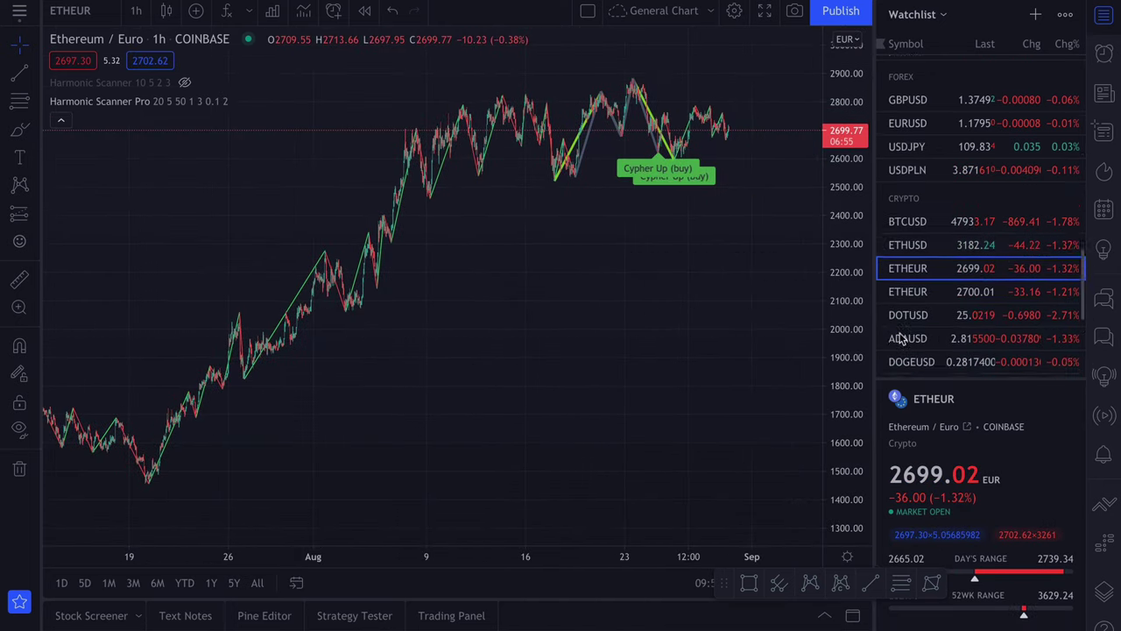
left_click(922, 202)
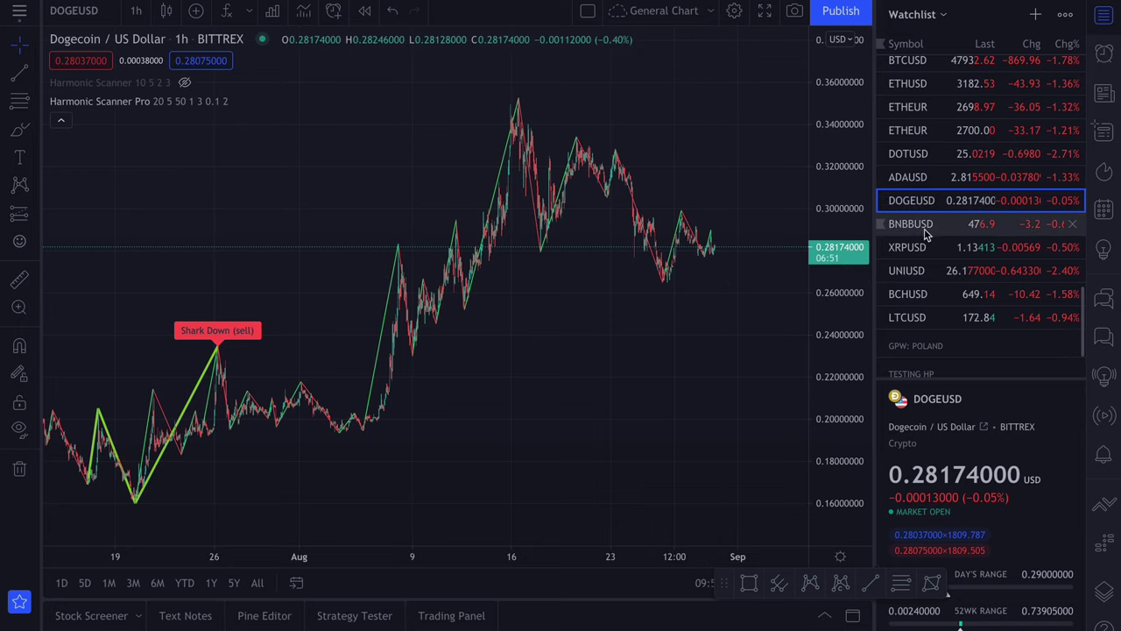
left_click(927, 226)
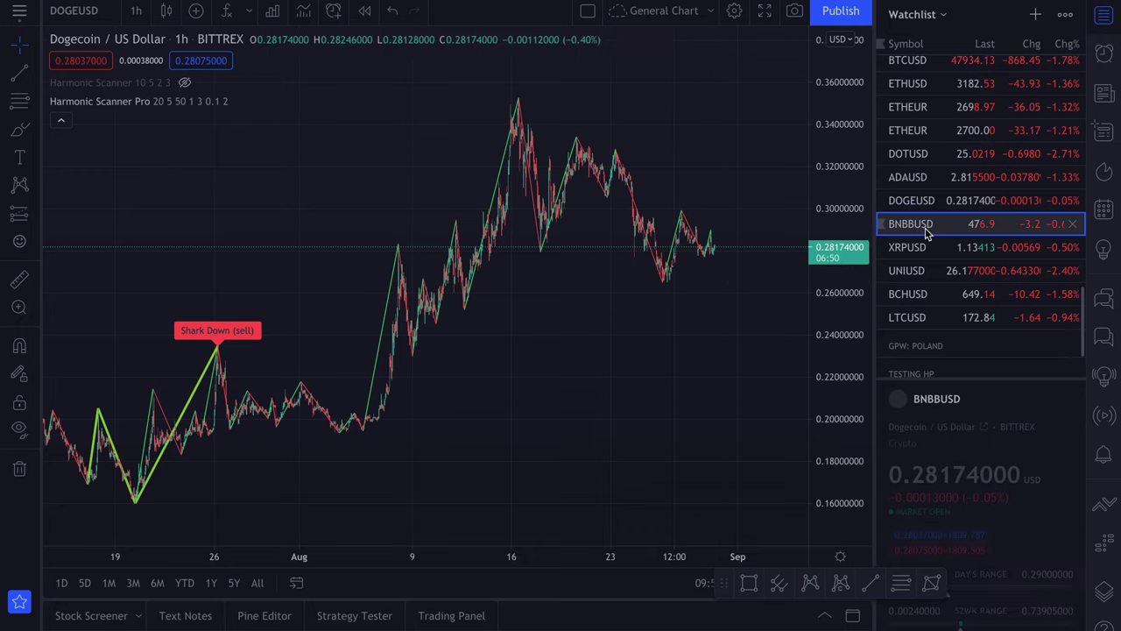
left_click(917, 298)
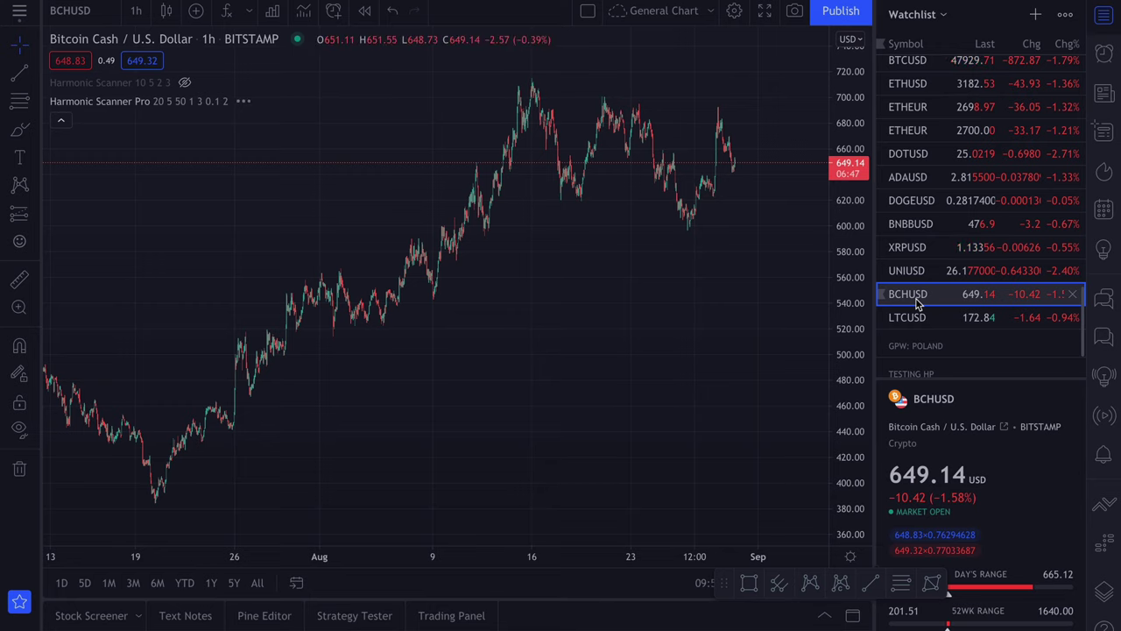
scroll(917, 302, "down", 5)
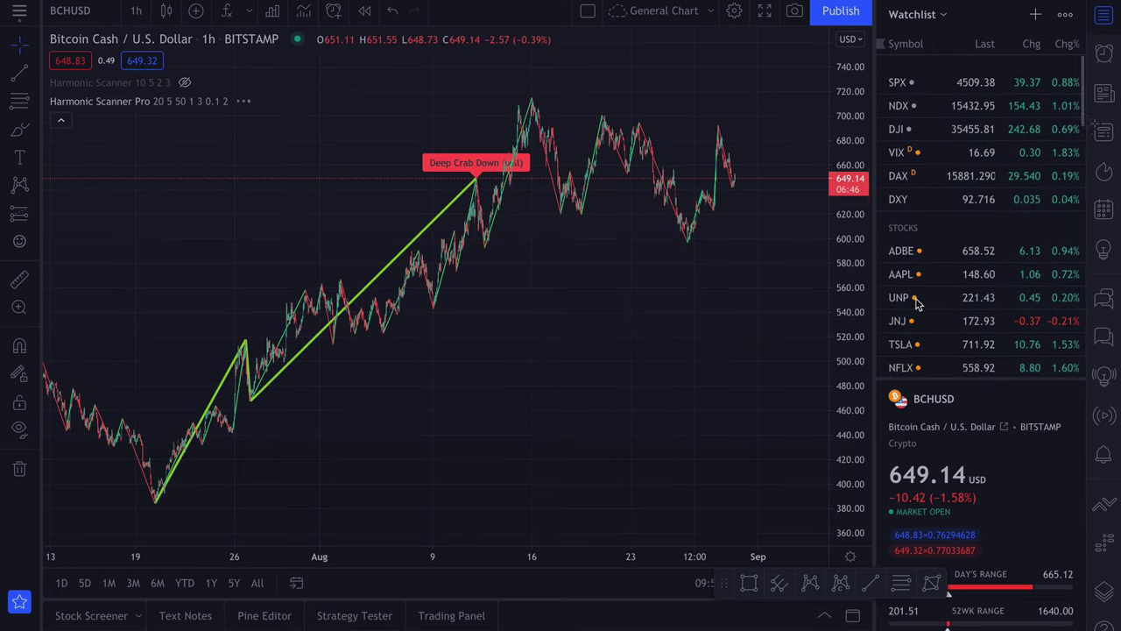
left_click(945, 249)
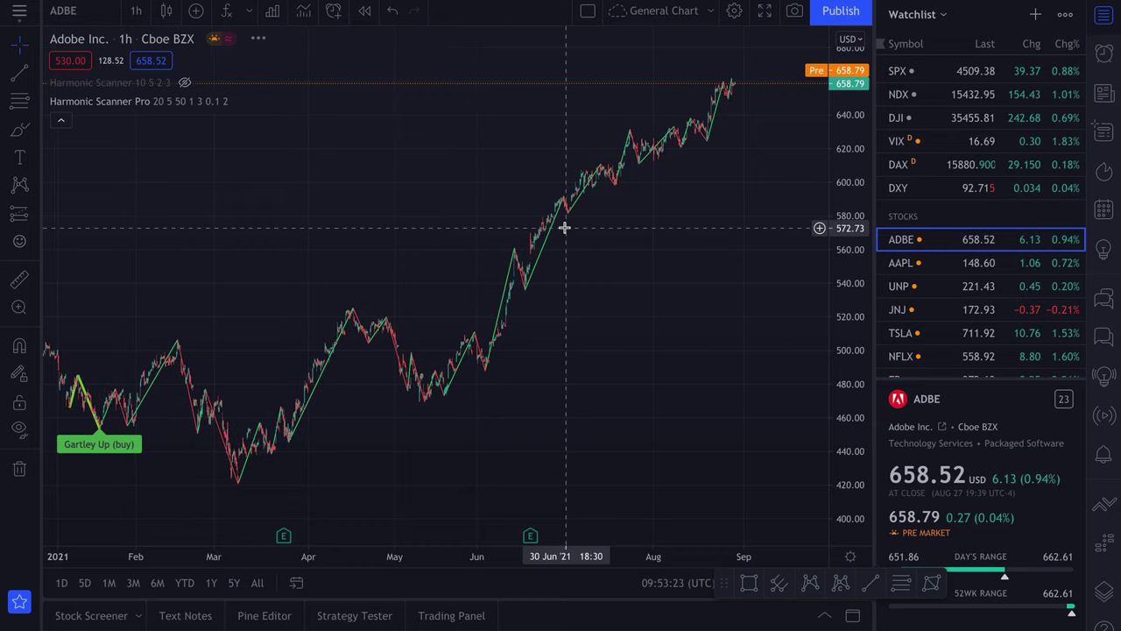
Step: Pan Adobe's chart back to 2019–2020 prices, then switch to Apple (AAPL)
mouse_move(226, 103)
left_click(263, 101)
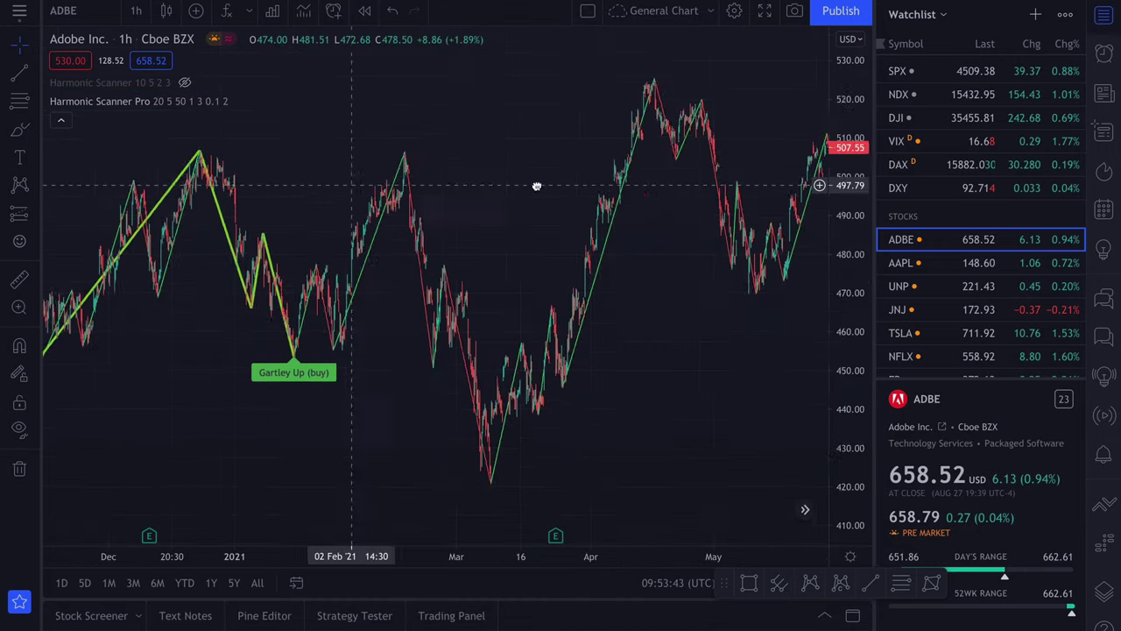
left_click_drag(333, 183, 744, 185)
scroll(245, 220, "down", 5)
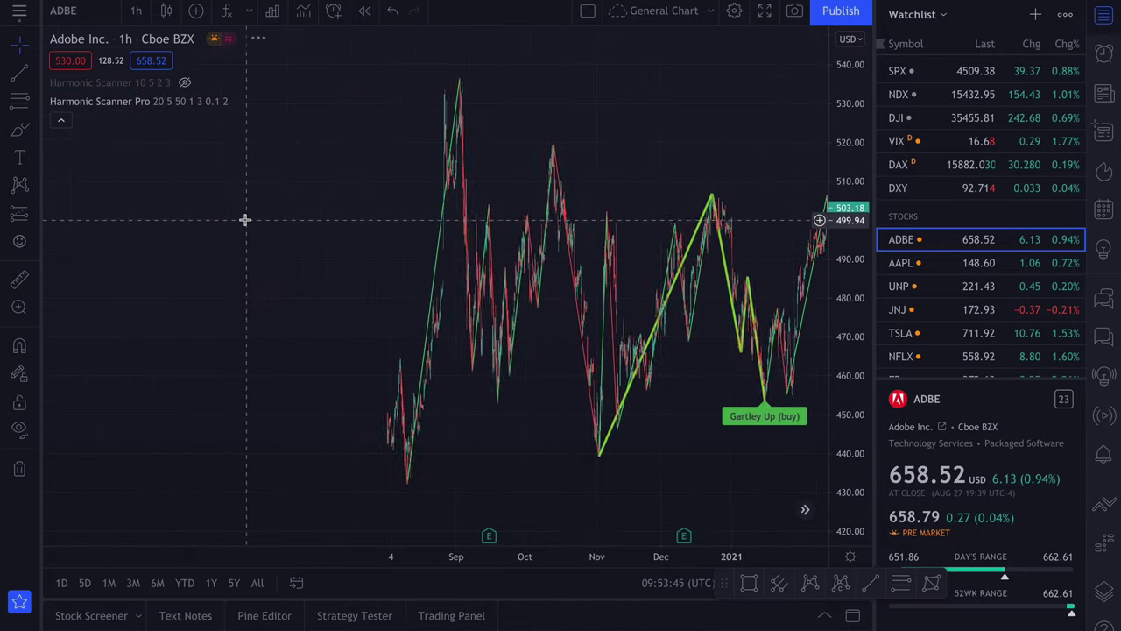
left_click_drag(218, 216, 708, 205)
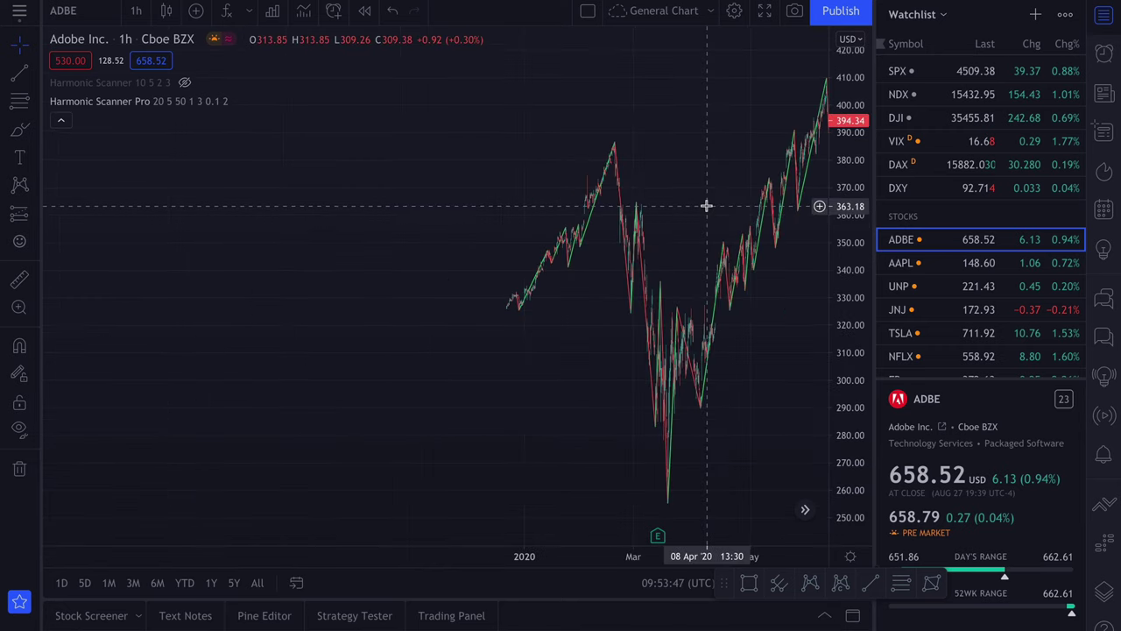
left_click(967, 265)
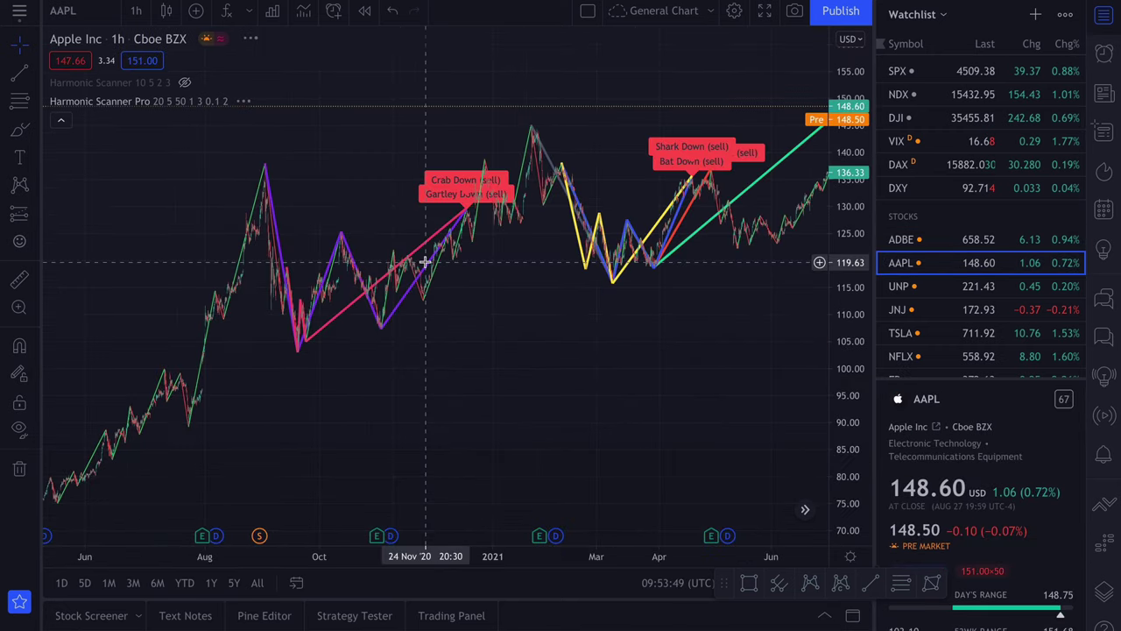
scroll(425, 261, "up", 3)
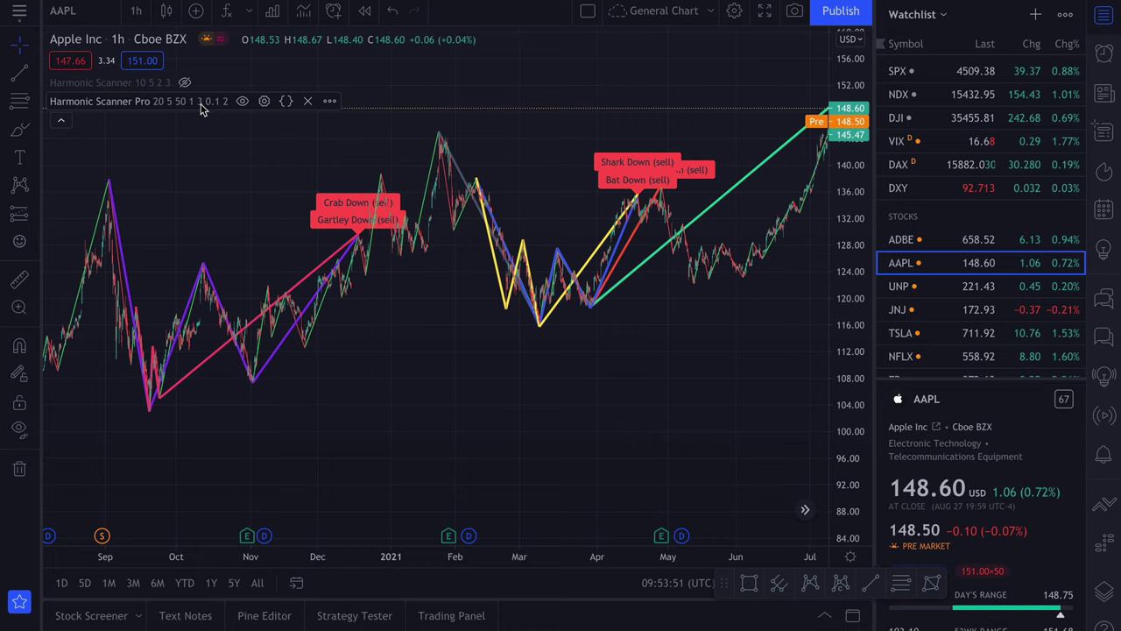
Step: Try ZigZag depth 13 on AAPL, review the redrawn patterns, then reopen settings at depth 20
left_click(264, 101)
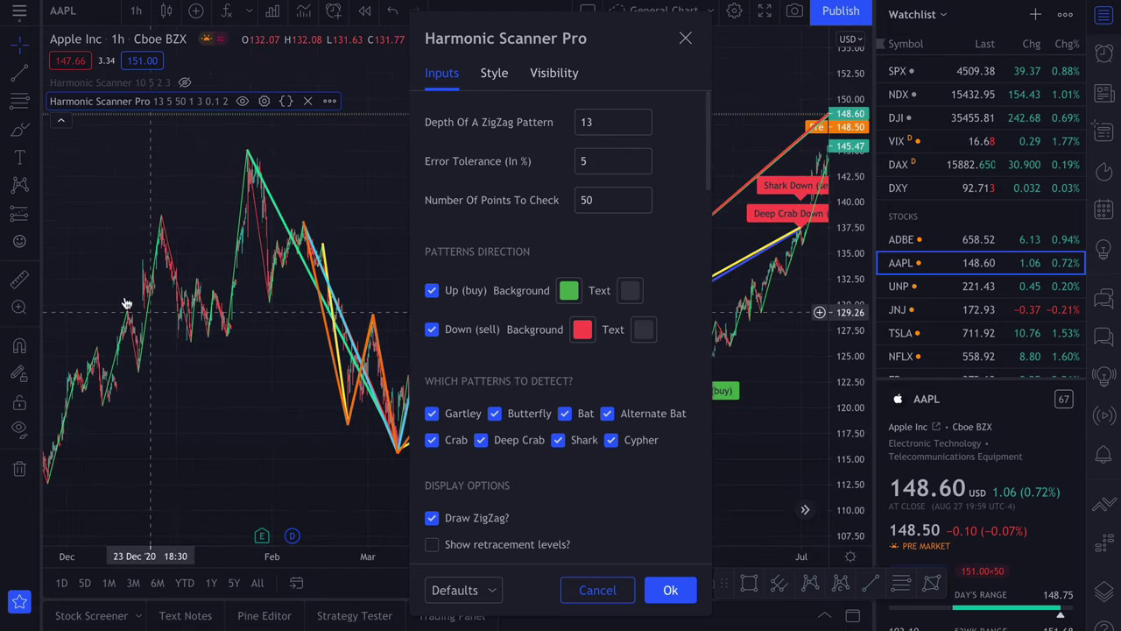
left_click_drag(140, 351, 396, 285)
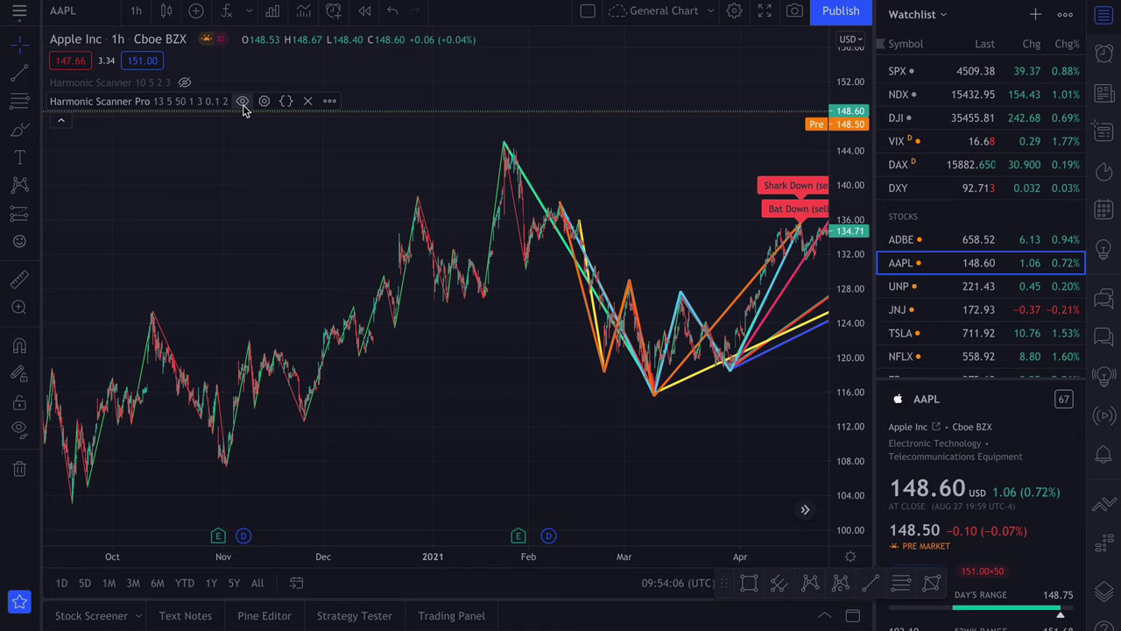
left_click(263, 101)
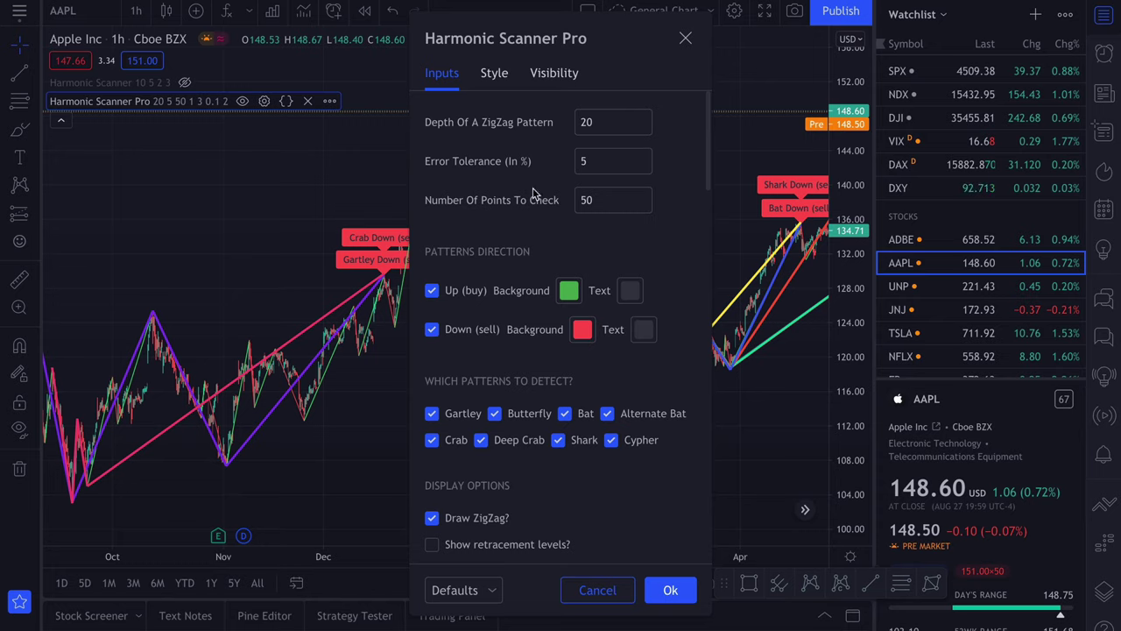
left_click(643, 169)
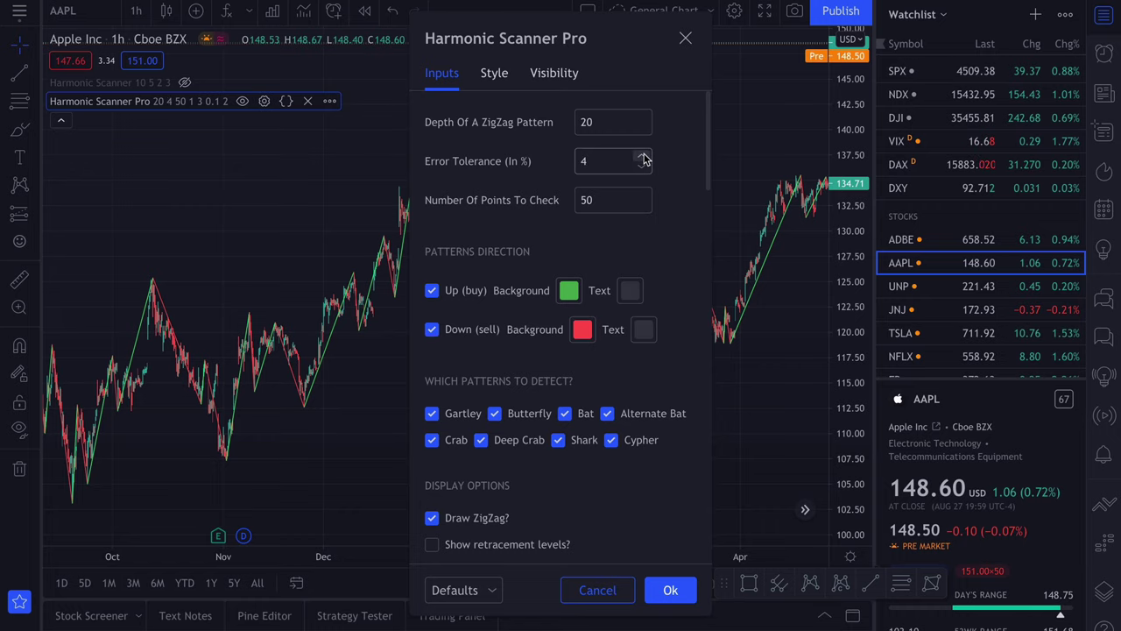
left_click(644, 157)
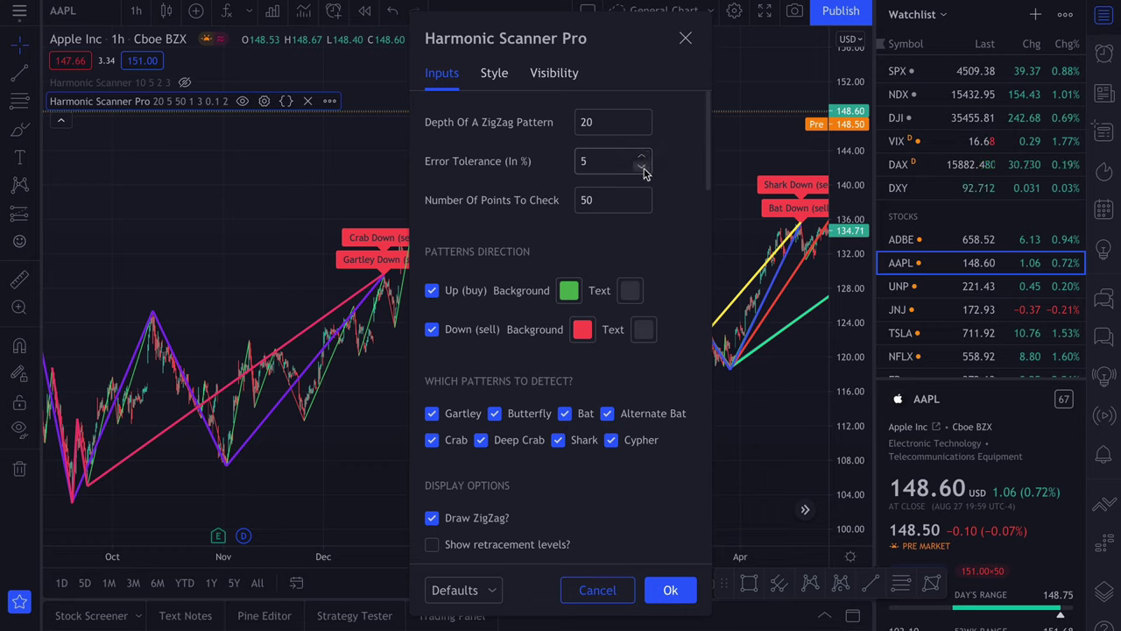
left_click(643, 167)
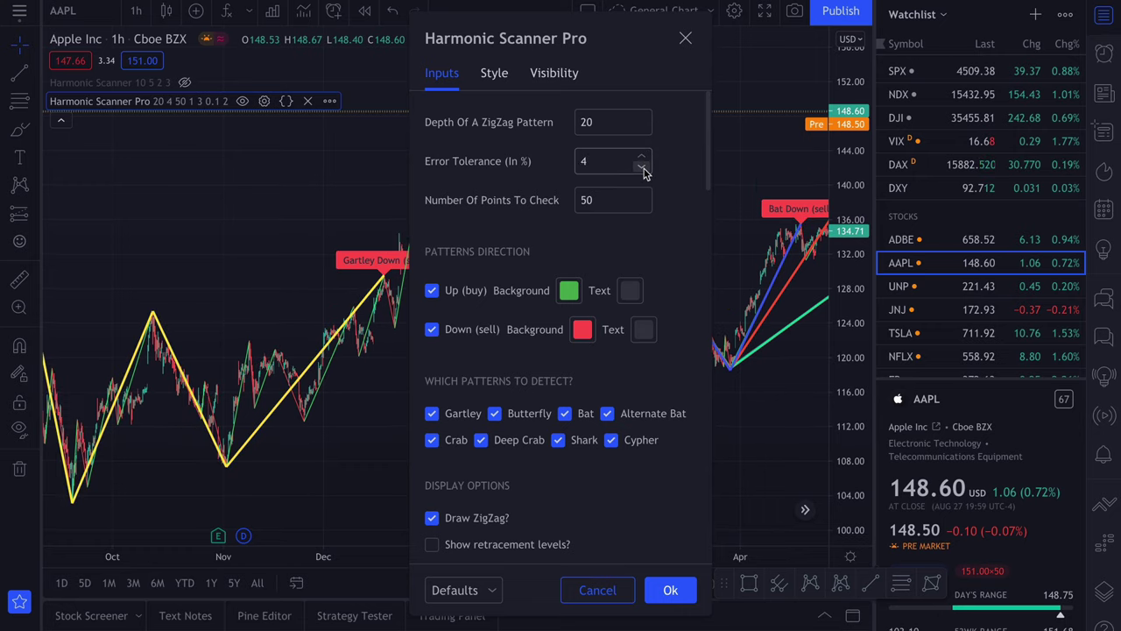
left_click(642, 160)
left_click(642, 160)
left_click(642, 169)
left_click(659, 591)
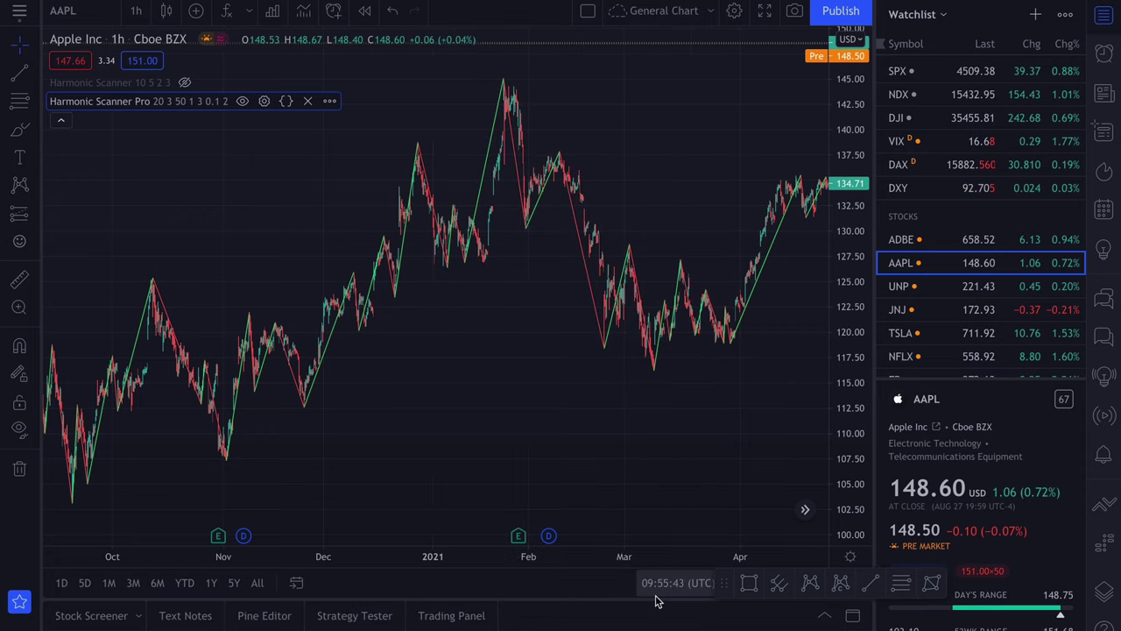
left_click_drag(688, 444, 706, 330)
scroll(525, 435, "down", 3)
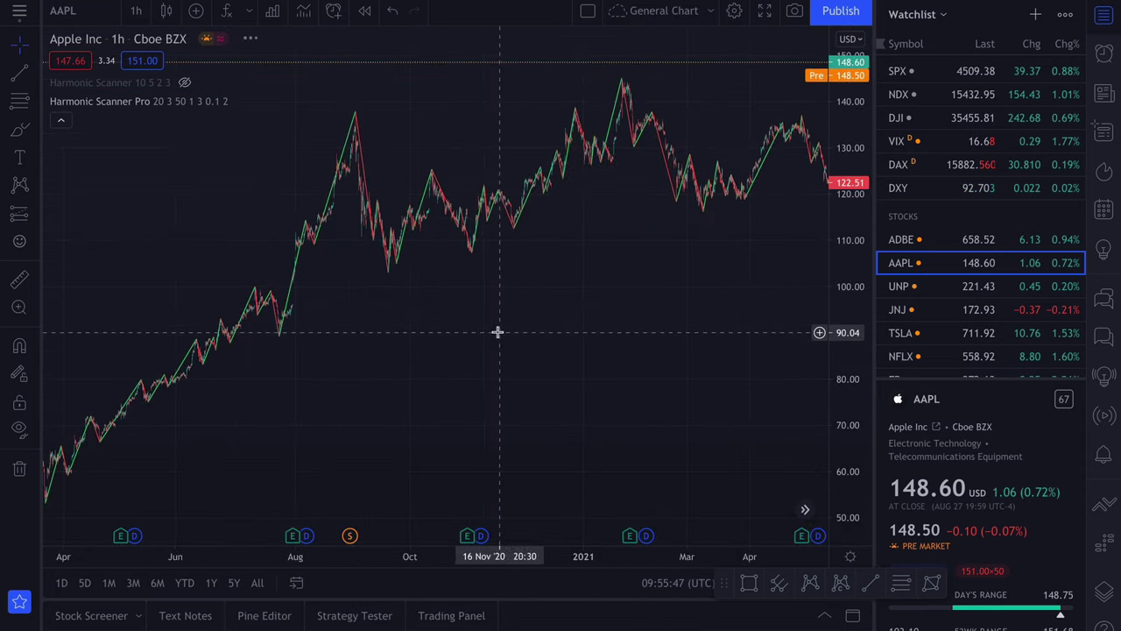
left_click_drag(503, 330, 353, 170)
left_click(263, 101)
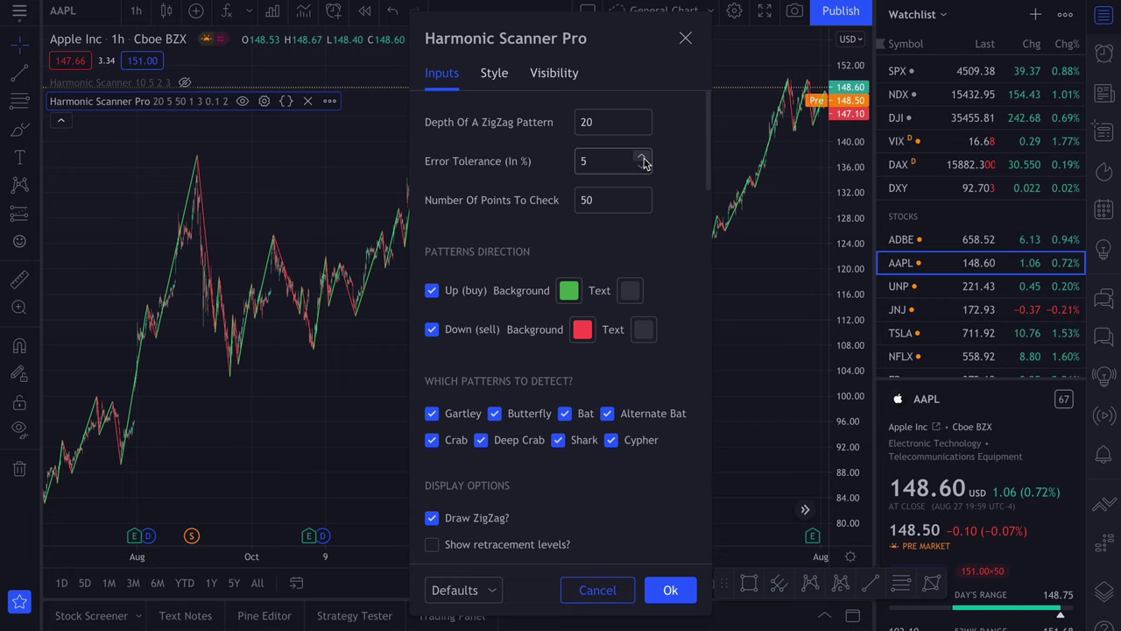
Step: Set Number Of Points To Check to 500 and view the resulting loop-too-long error
left_click(601, 200)
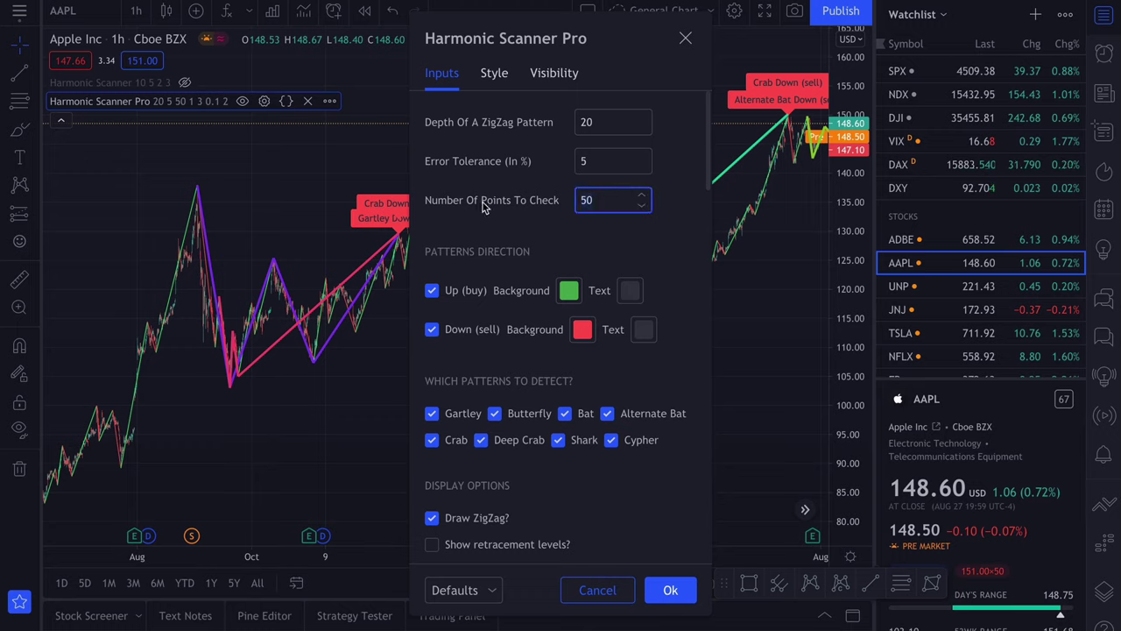
key("BackSpace")
type("00")
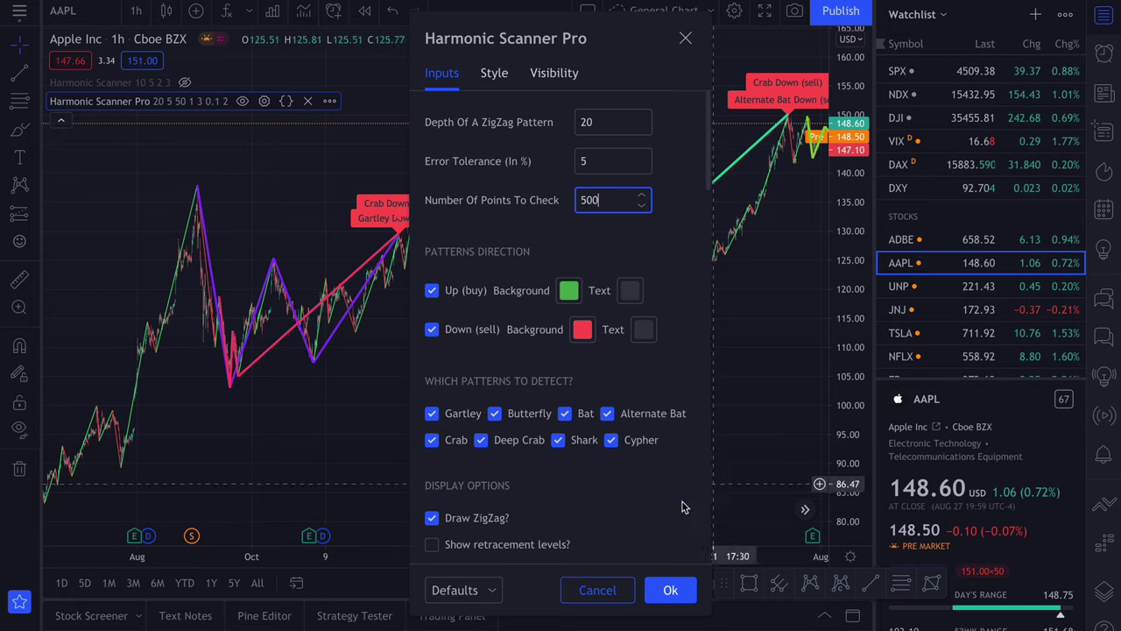
left_click(670, 589)
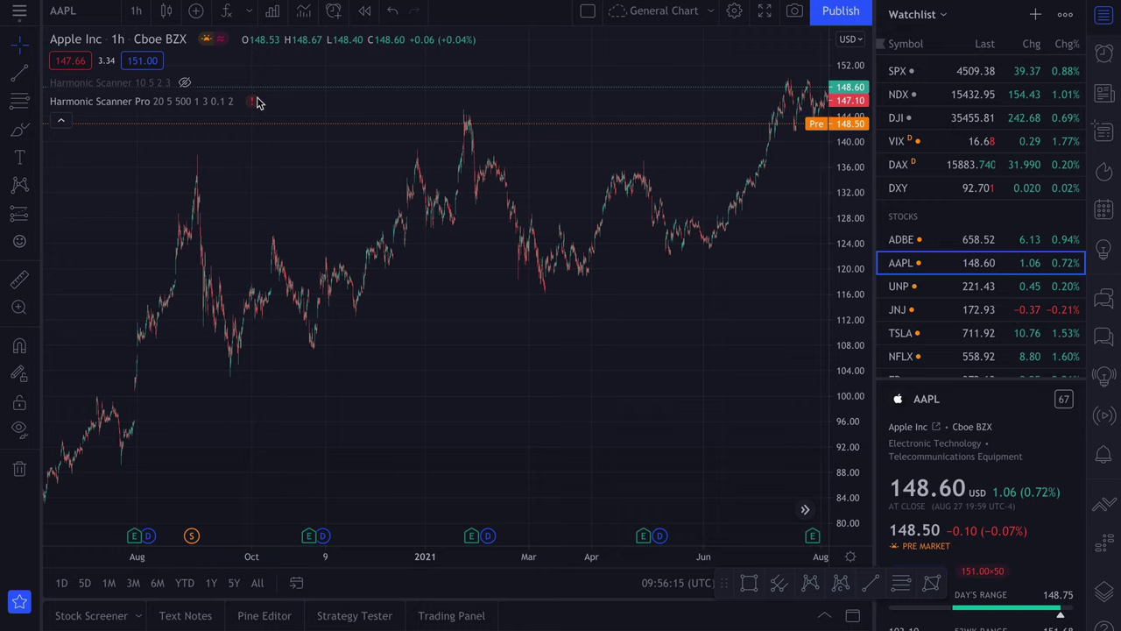
left_click(253, 102)
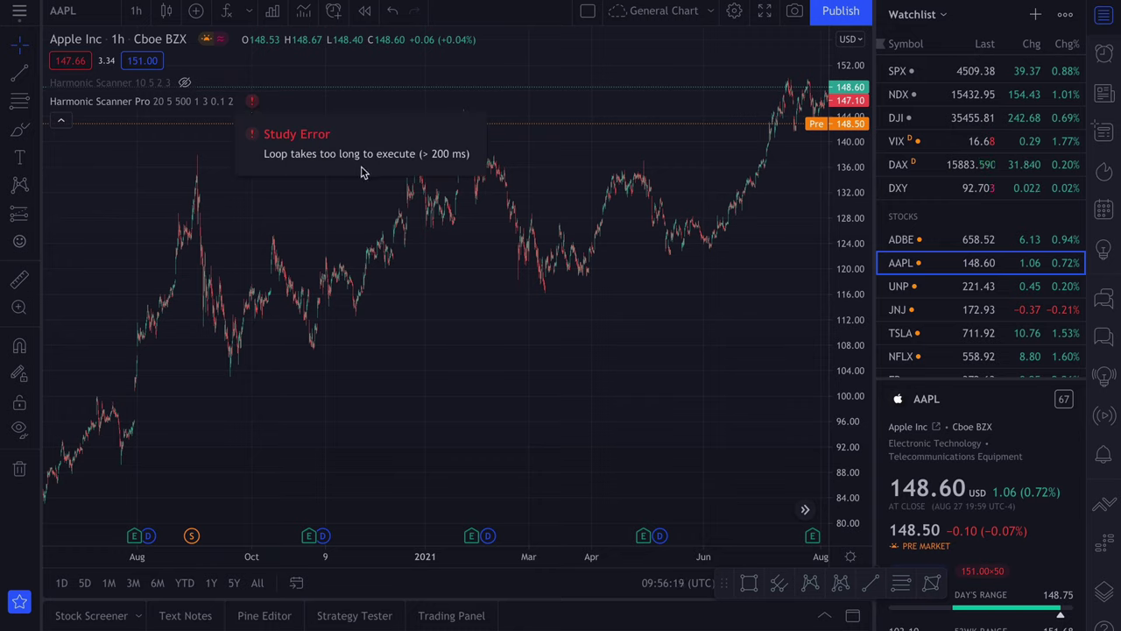
Step: Change Number Of Points To Check to 10 and pan AAPL to the Butterfly pattern
left_click(269, 101)
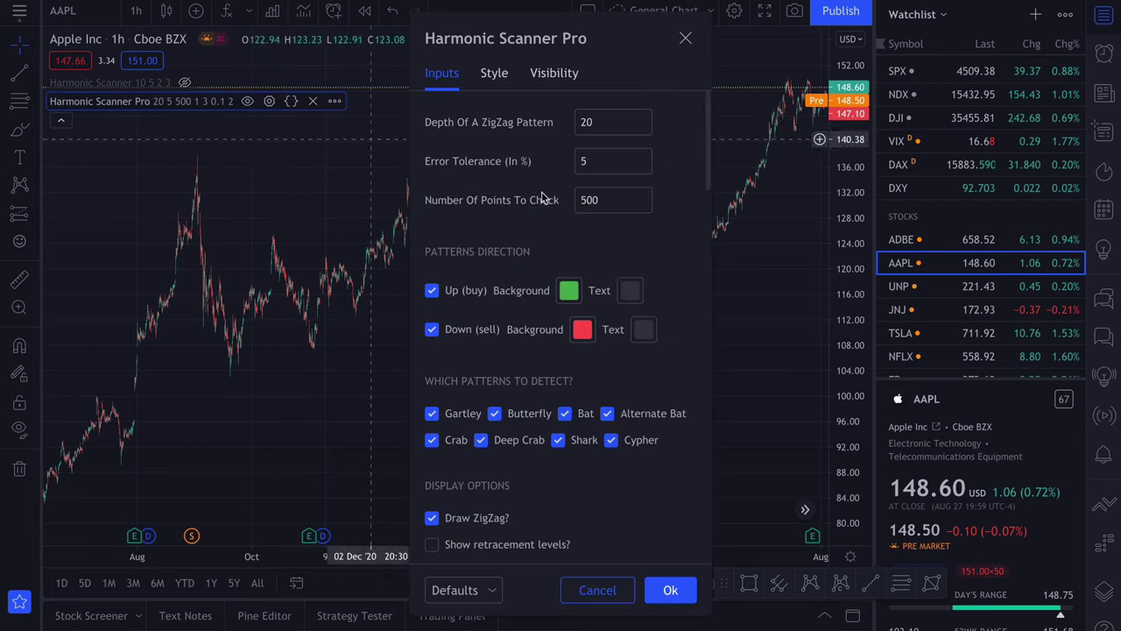
left_click(607, 200)
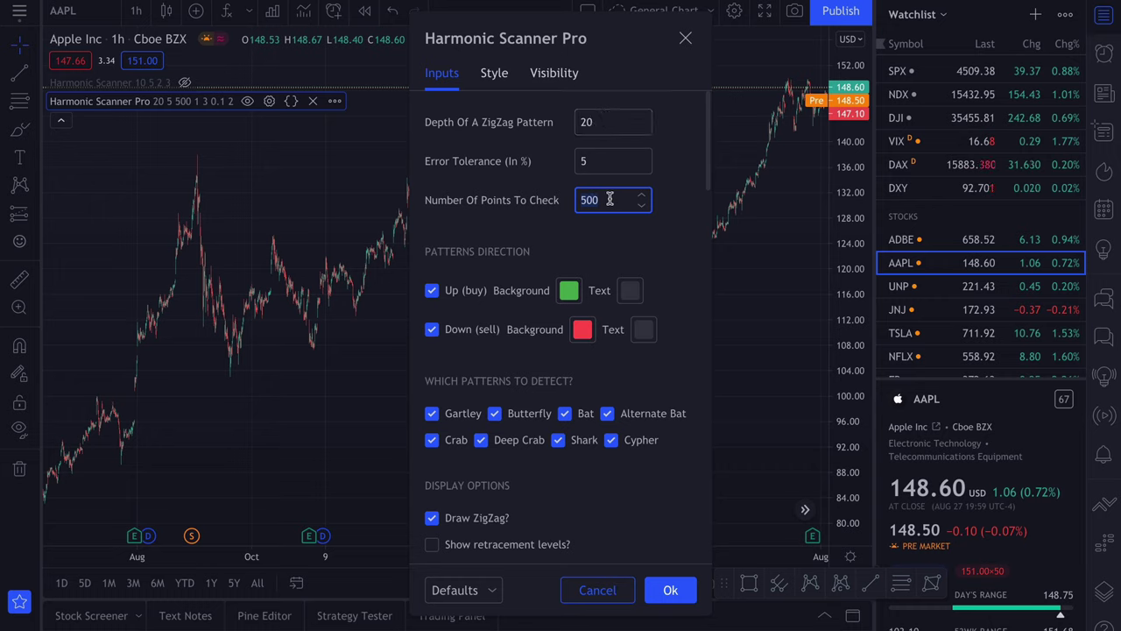
type("50")
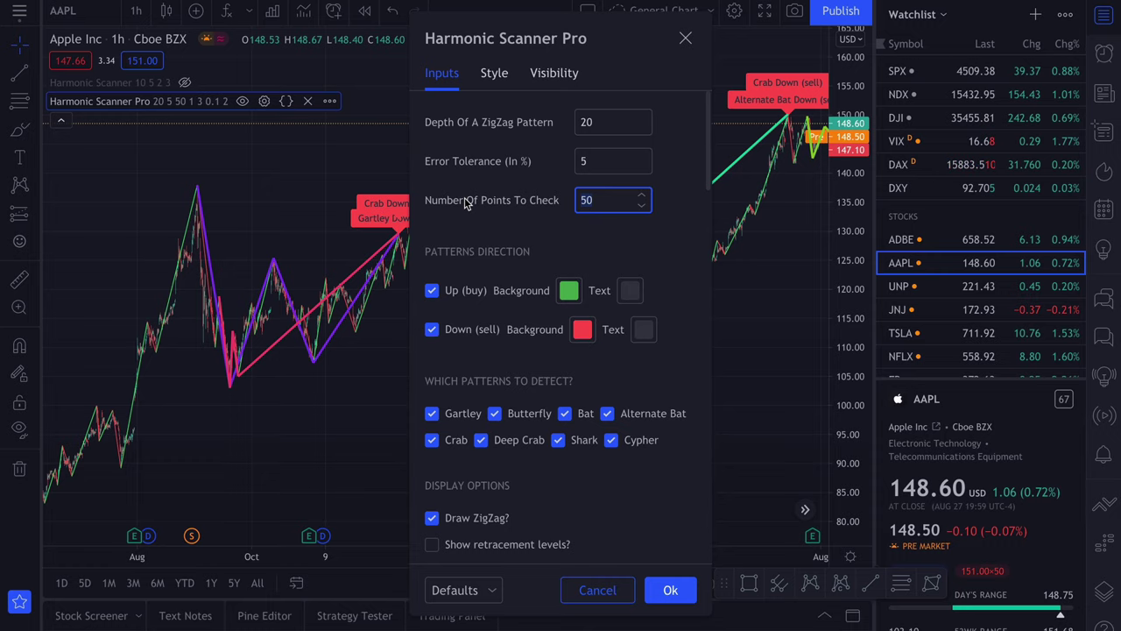
key("BackSpace")
key("BackSpace")
type("10")
left_click(670, 589)
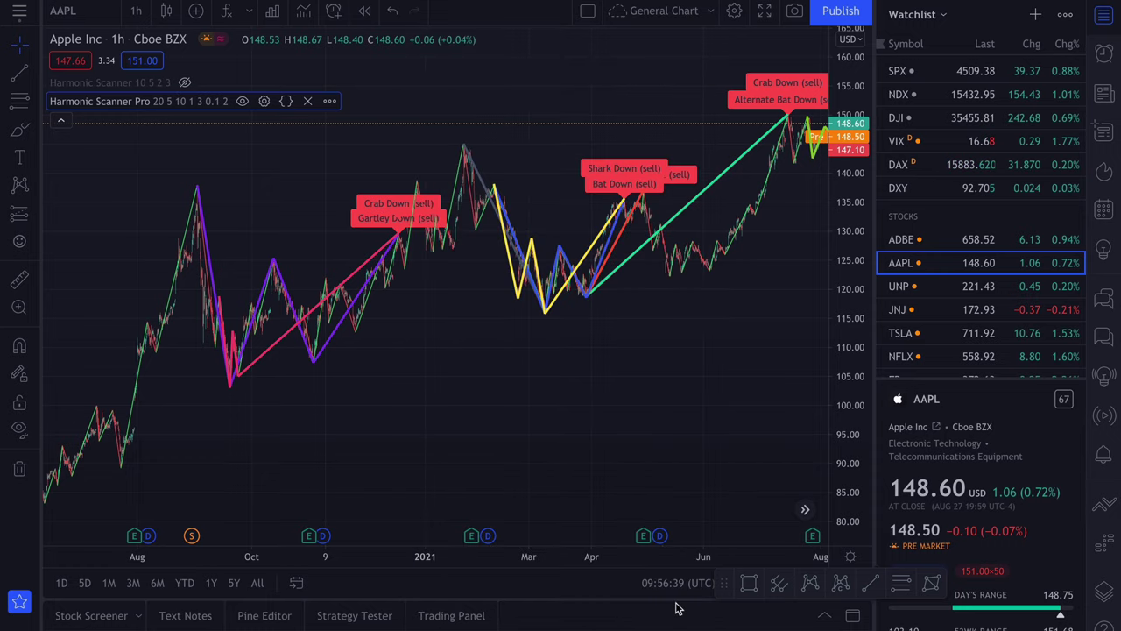
scroll(630, 333, "up", 2)
left_click_drag(644, 320, 313, 225)
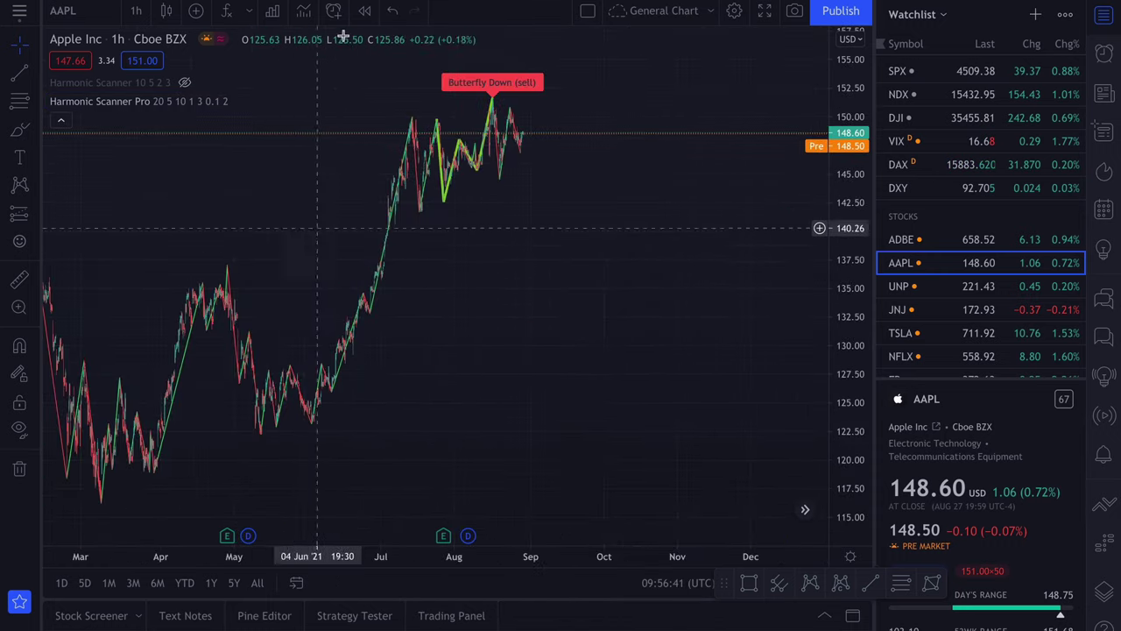
Step: Reopen the scanner settings and enter 50 points to check
double_click(523, 110)
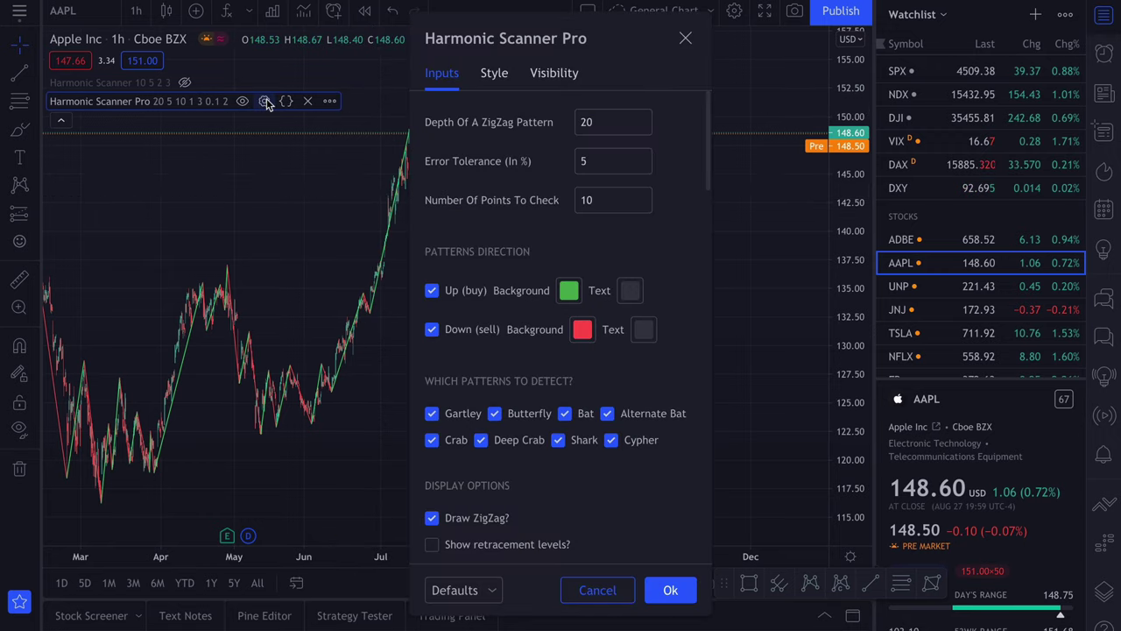
left_click(587, 199)
key("BackSpace")
key("BackSpace")
type("50")
key("Tab")
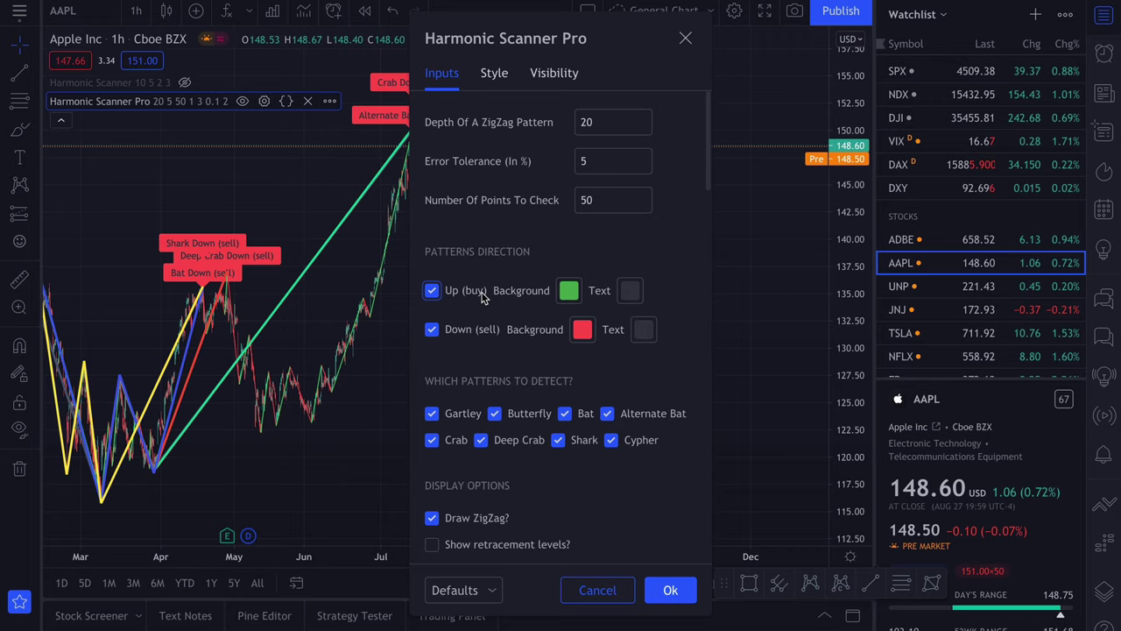
Step: Turn off Down (sell) pattern detection and apply the settings
left_click(432, 330)
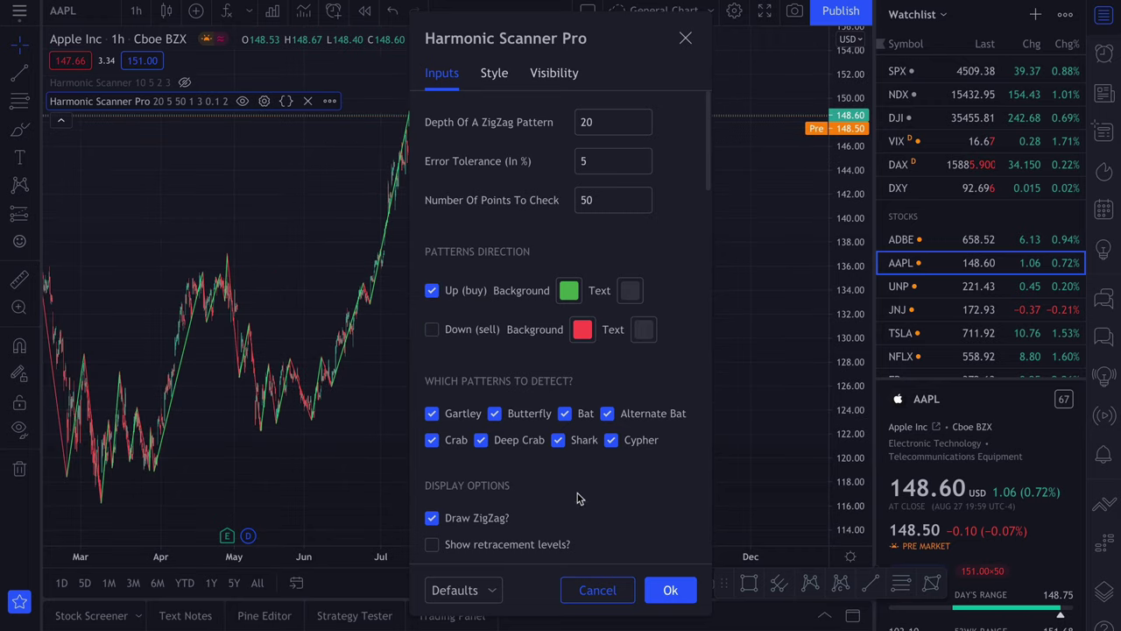
left_click(666, 589)
scroll(496, 343, "down", 4)
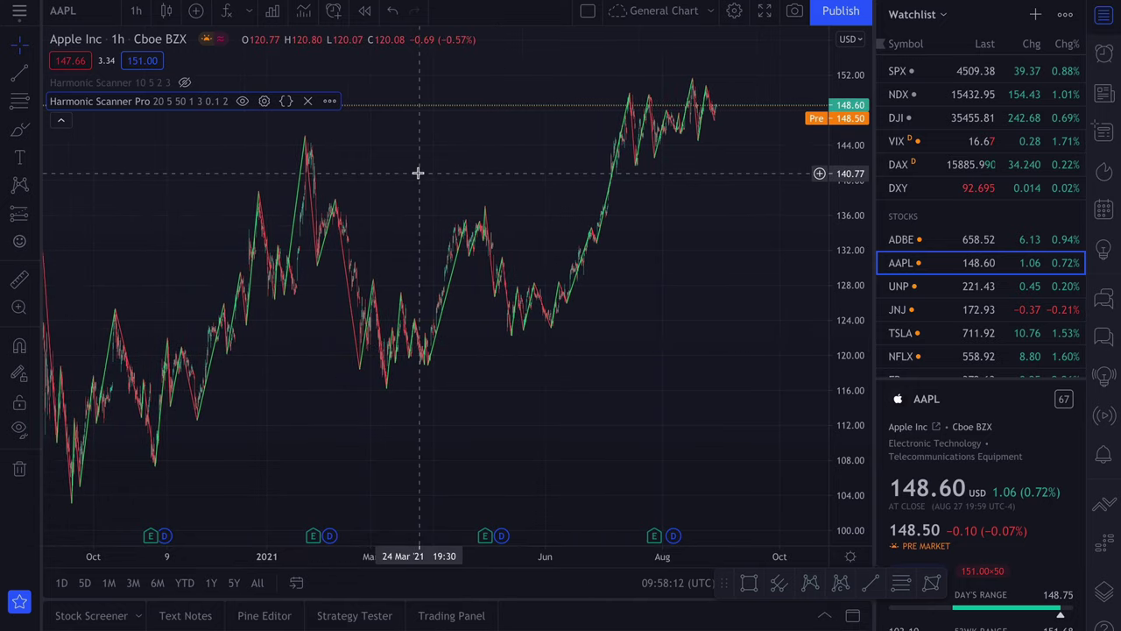
Step: Detect only sell patterns by unticking Up (buy) and ticking Down (sell)
left_click(264, 101)
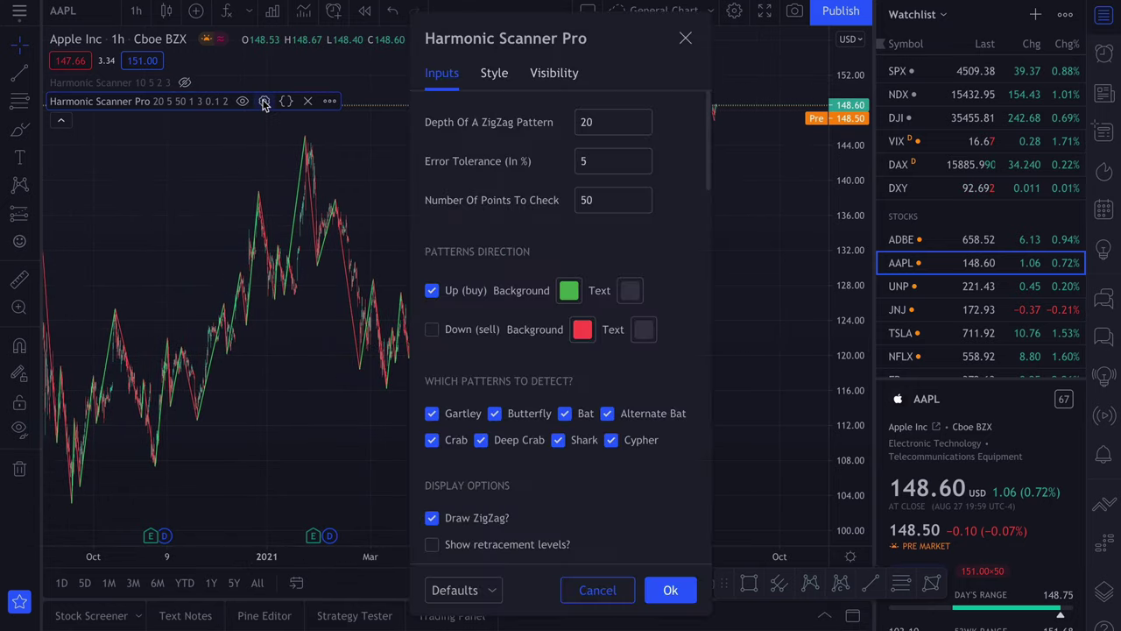
left_click(432, 290)
left_click(431, 330)
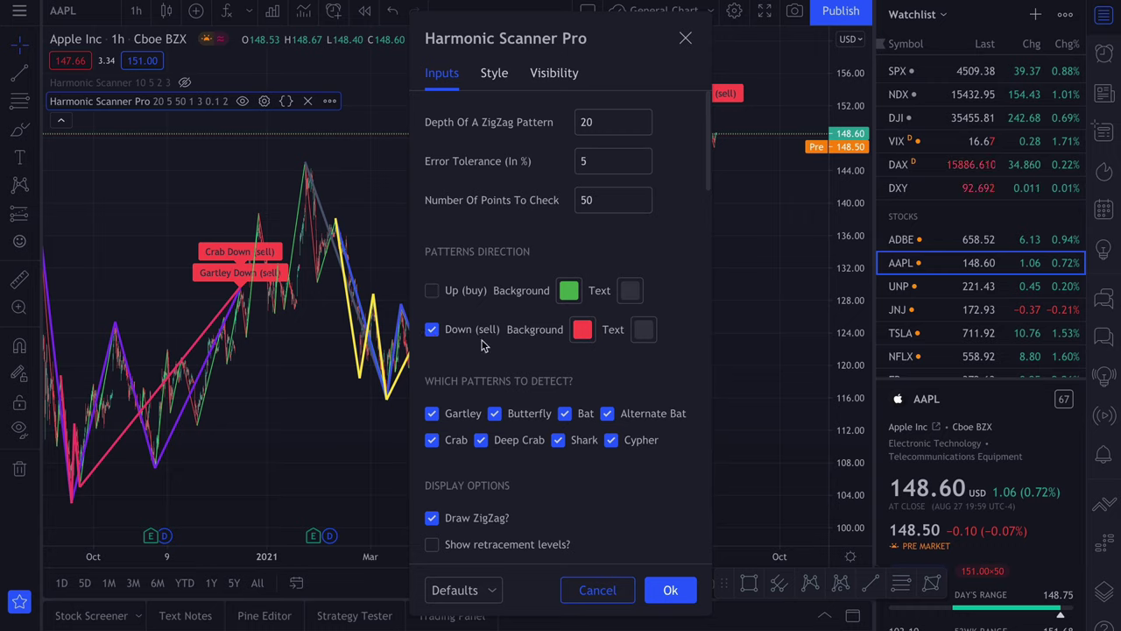
left_click(582, 330)
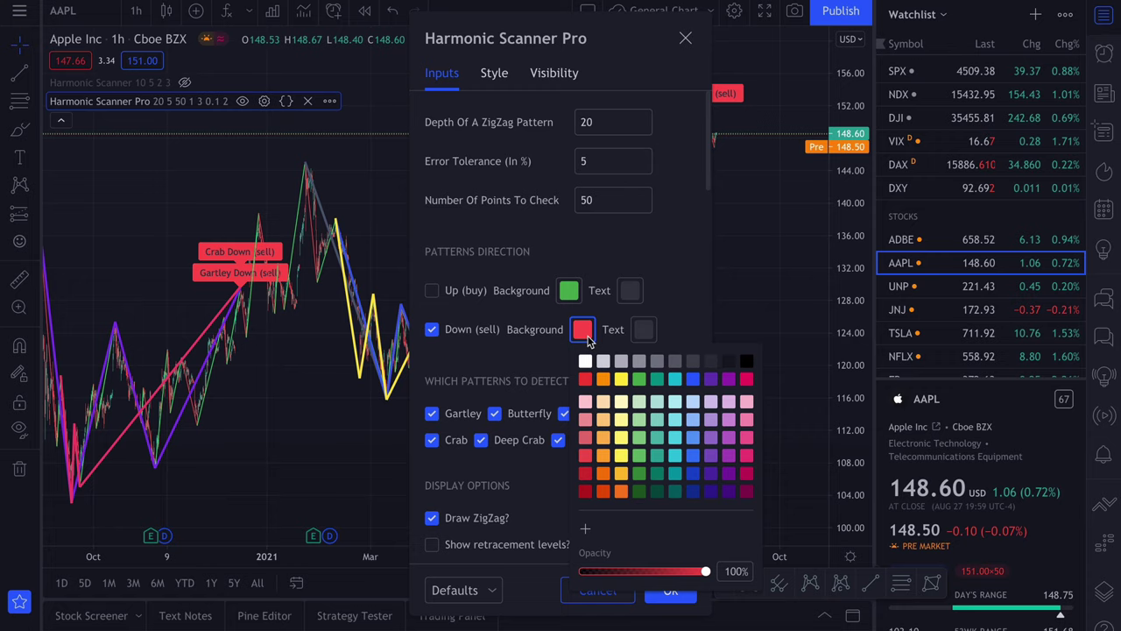
Step: Give Down (sell) labels a light teal background and dark green text
left_click(675, 420)
left_click(643, 329)
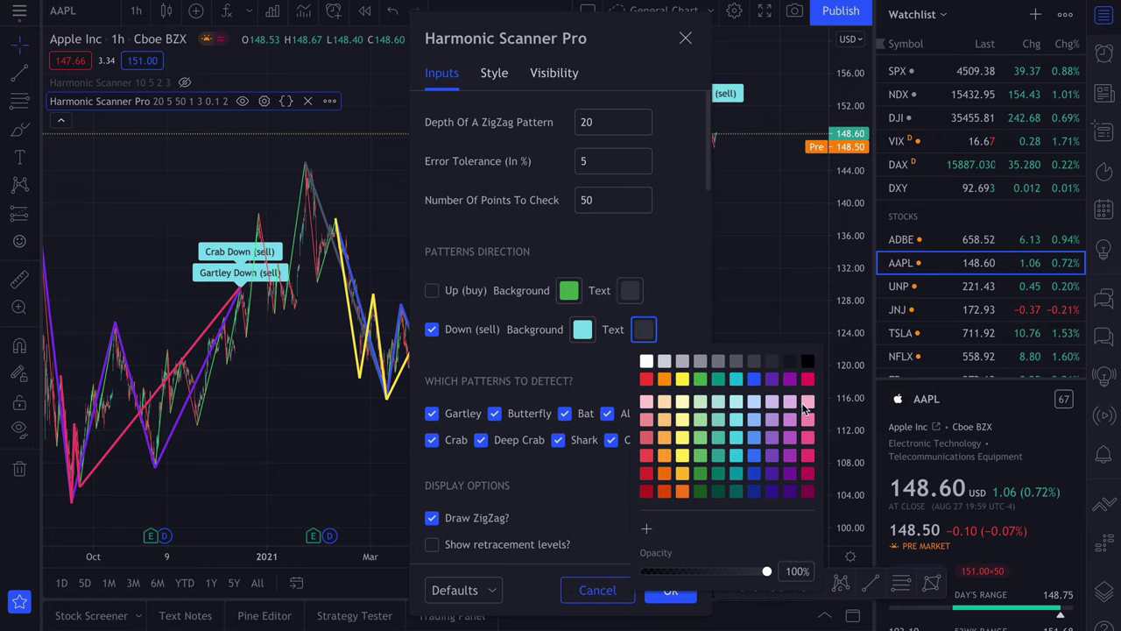
left_click(807, 362)
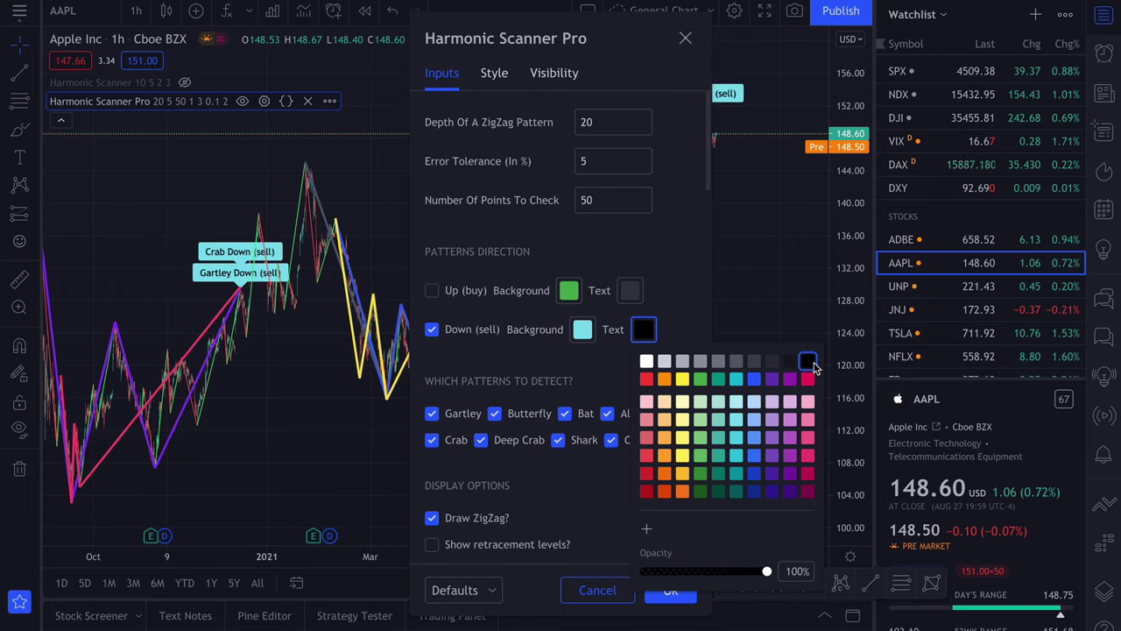
left_click(646, 362)
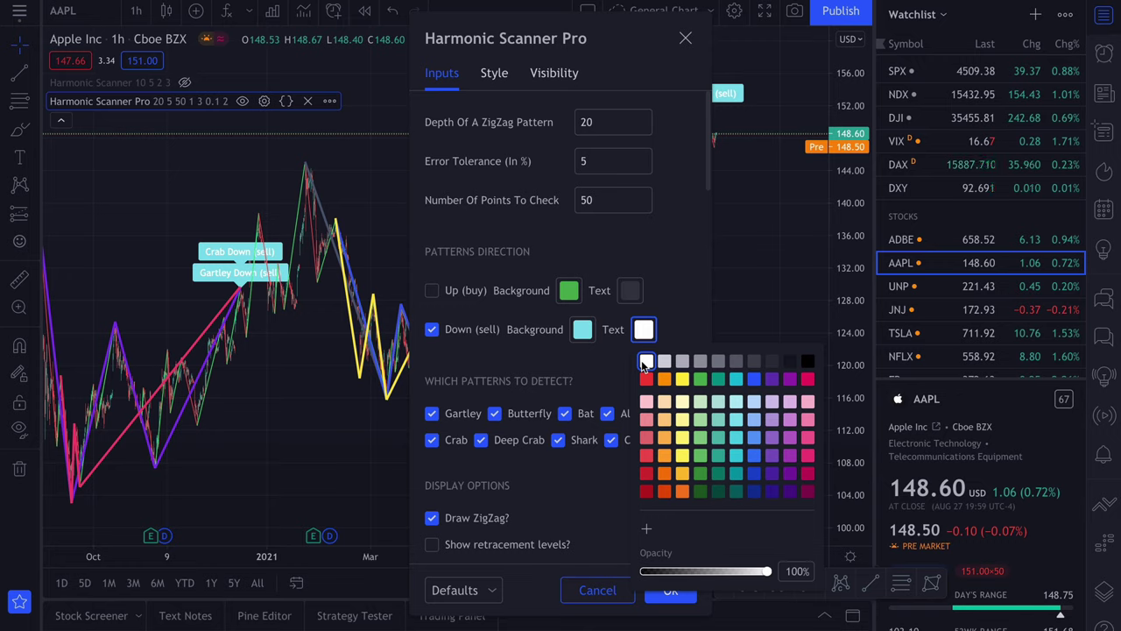
left_click(700, 474)
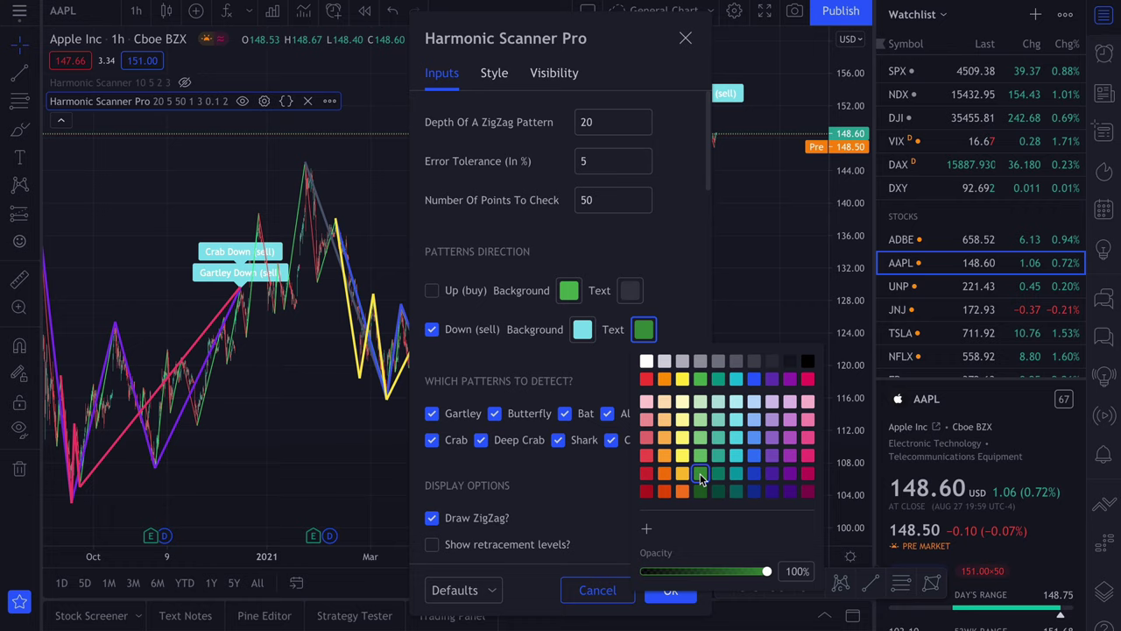
left_click(702, 493)
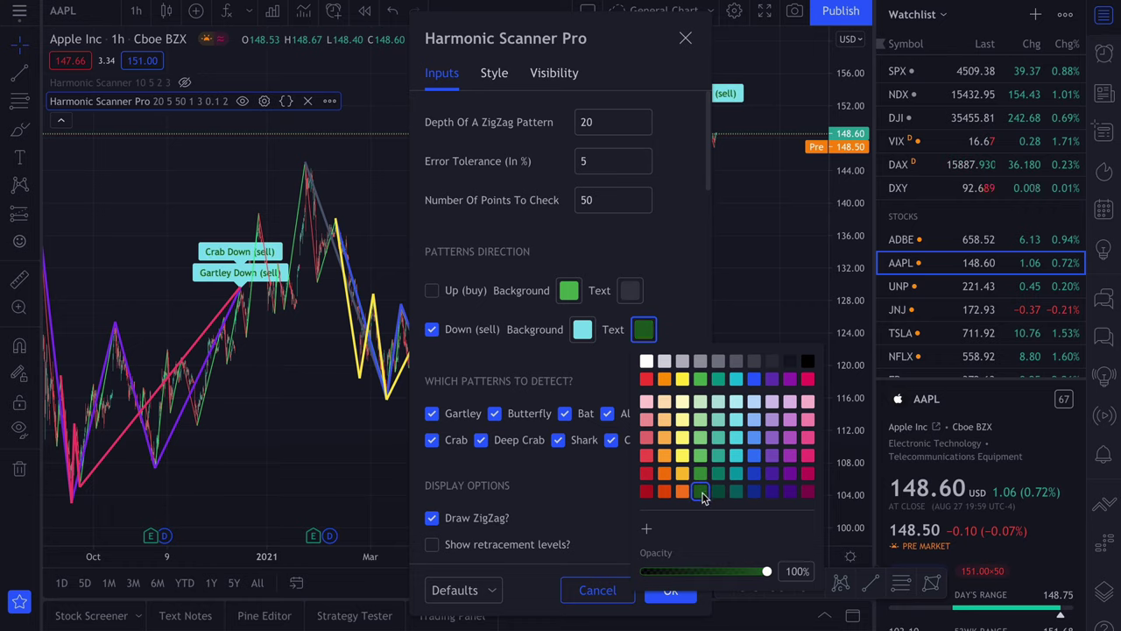
left_click(658, 280)
Step: Re-enable Up (buy) detection and untick Shark, Cypher, Deep Crab, Crab, Butterfly, Bat and Alternate Bat
scroll(505, 368, "down", 1)
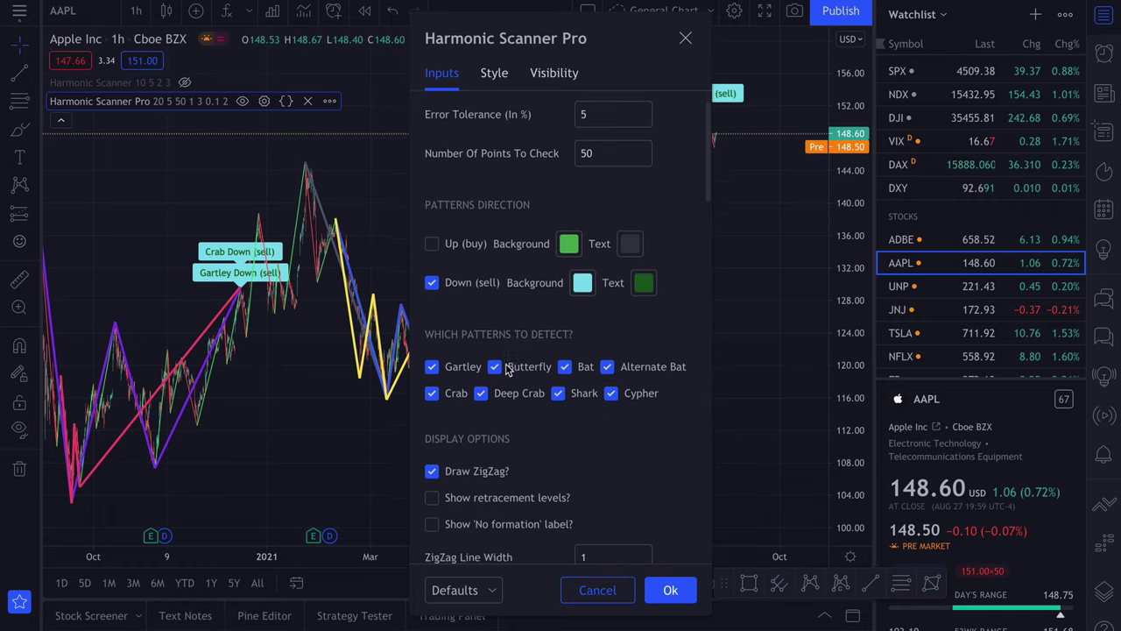
left_click(431, 241)
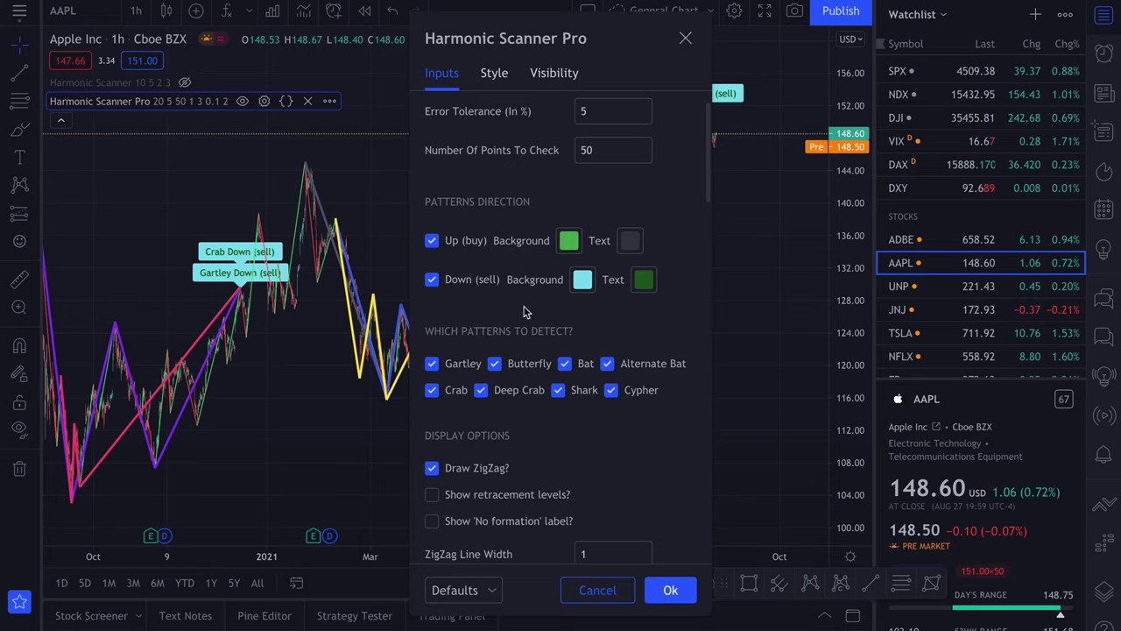
scroll(525, 311, "down", 1)
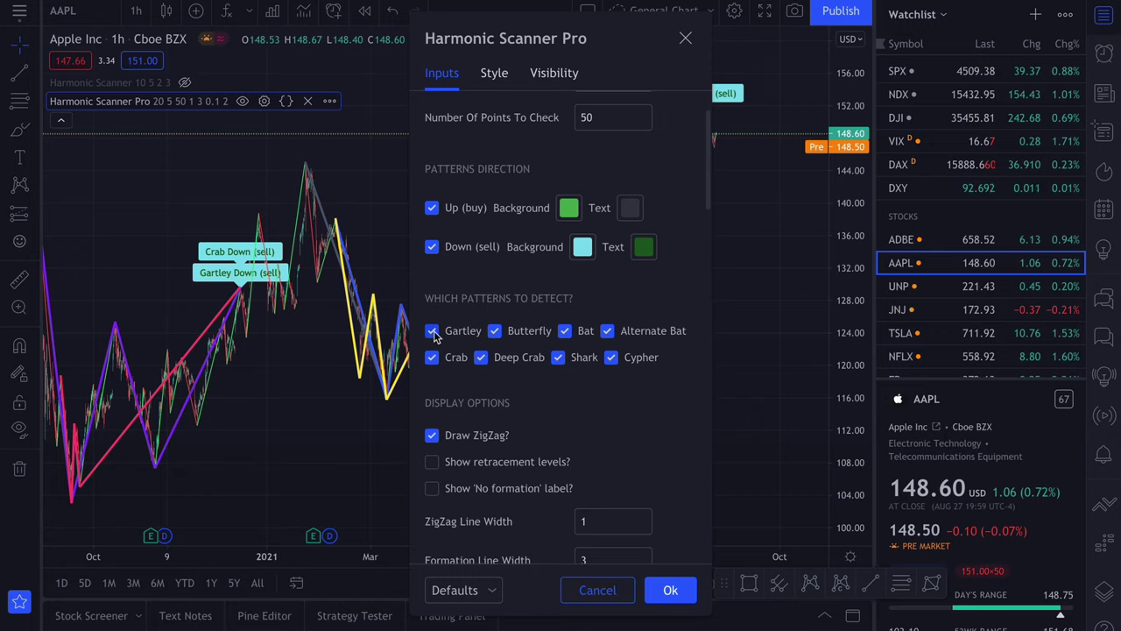
left_click(568, 360)
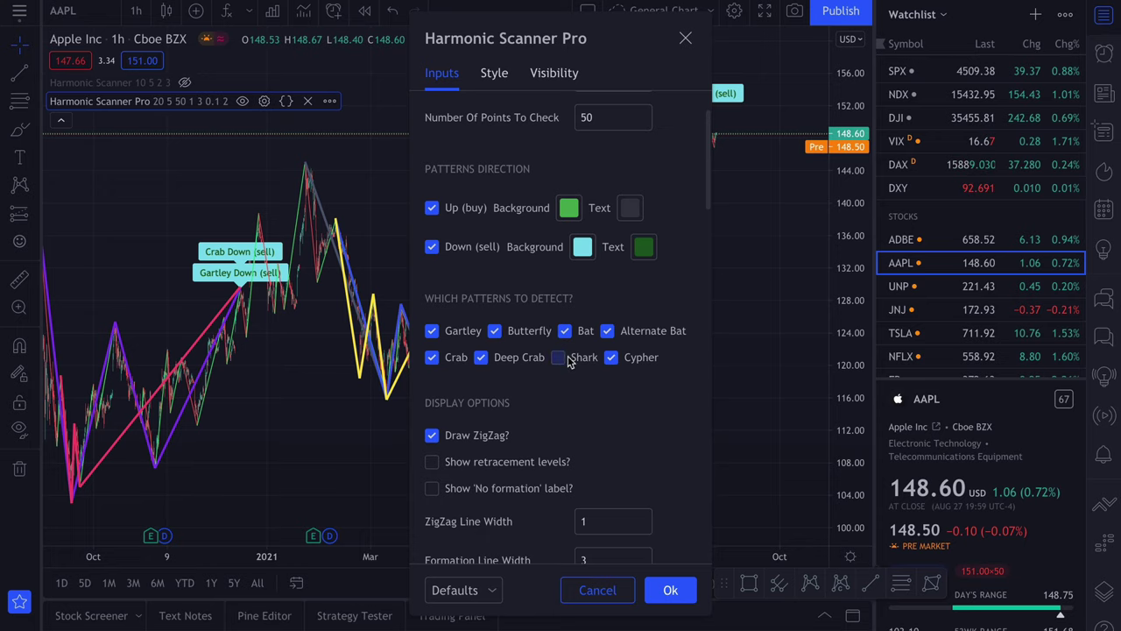
left_click(613, 359)
left_click(481, 357)
left_click(432, 357)
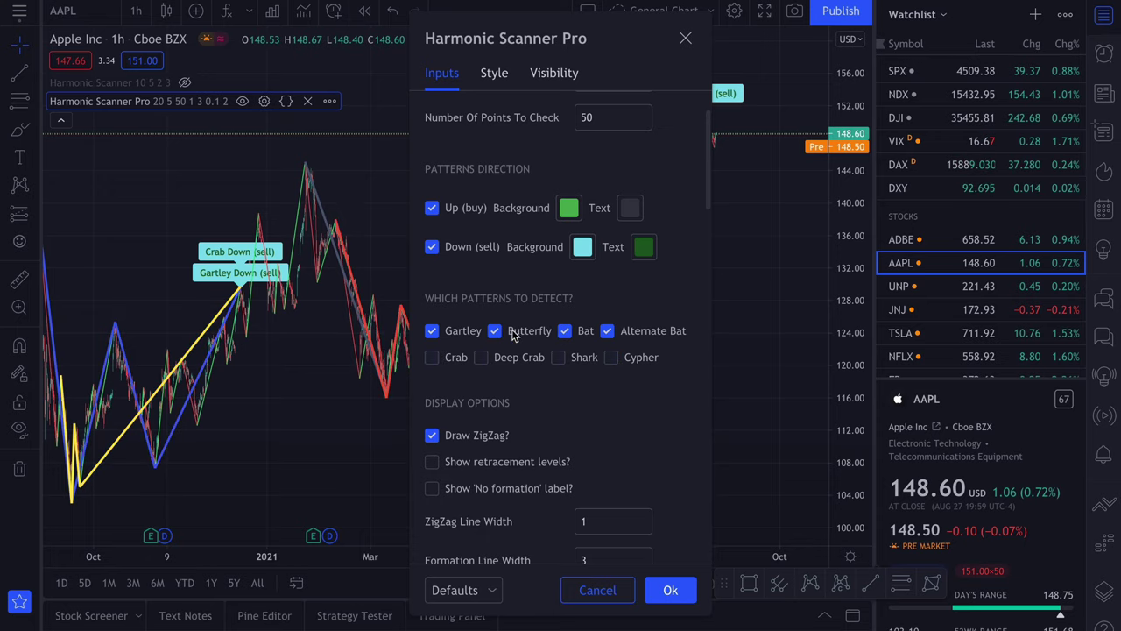
left_click(499, 332)
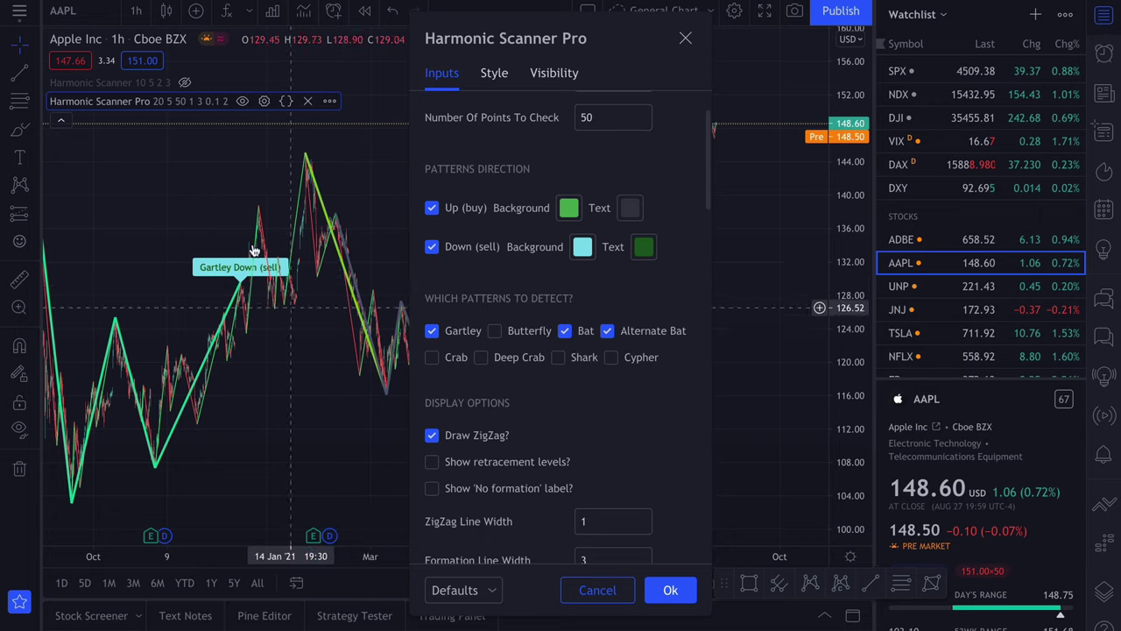
left_click(565, 330)
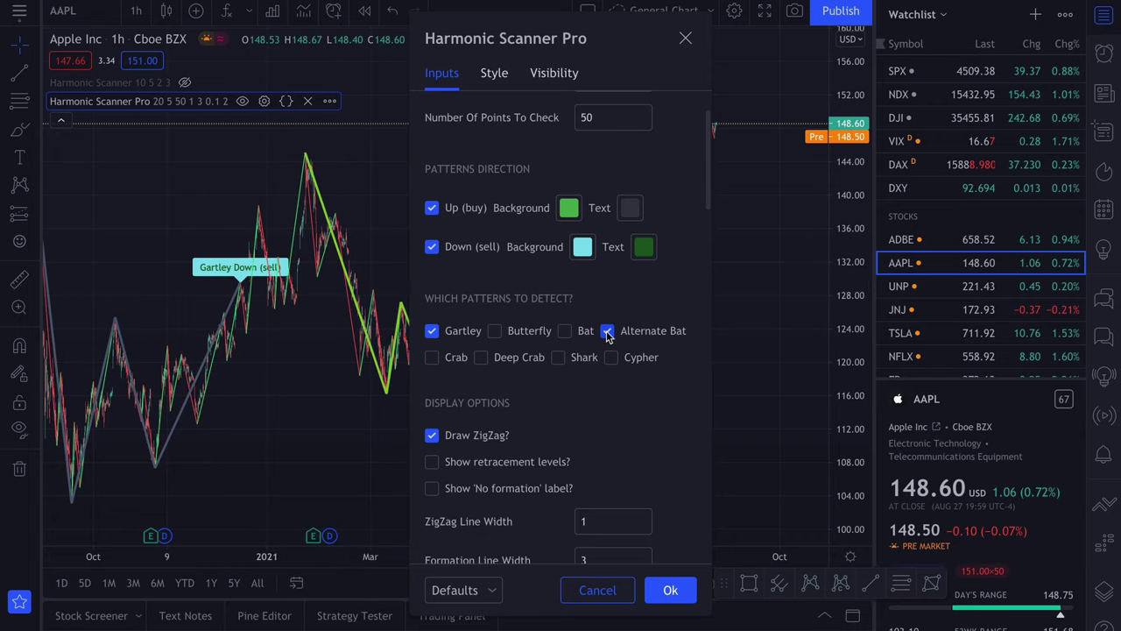
left_click(607, 332)
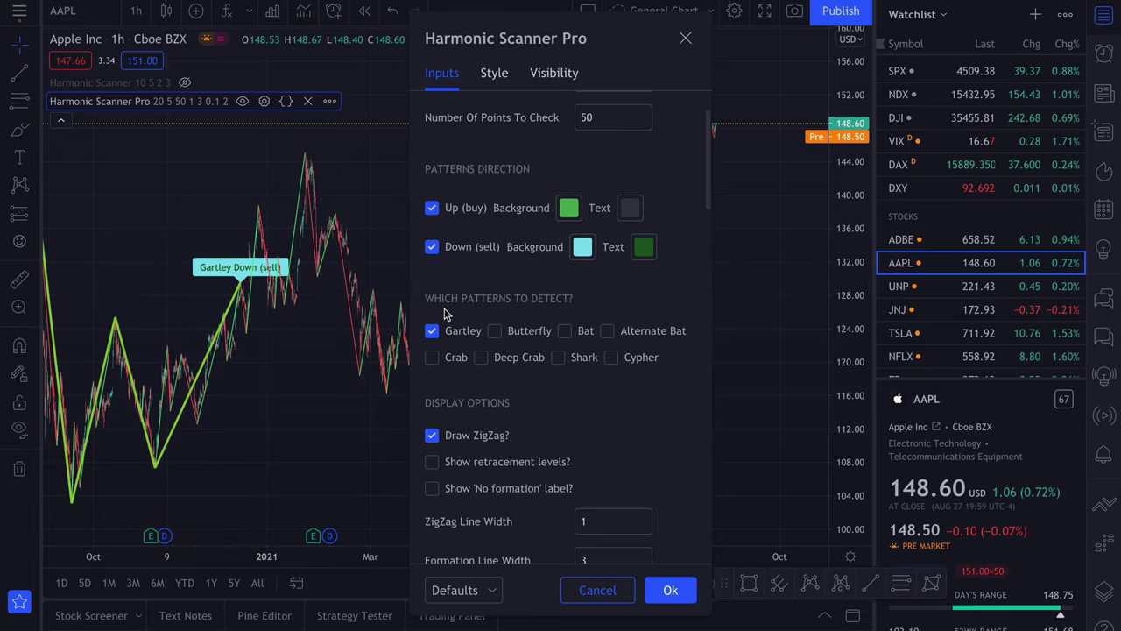
Step: Re-tick Butterfly, Bat, Alternate Bat, Cypher, Shark, Deep Crab and Crab patterns
left_click(494, 331)
left_click(565, 331)
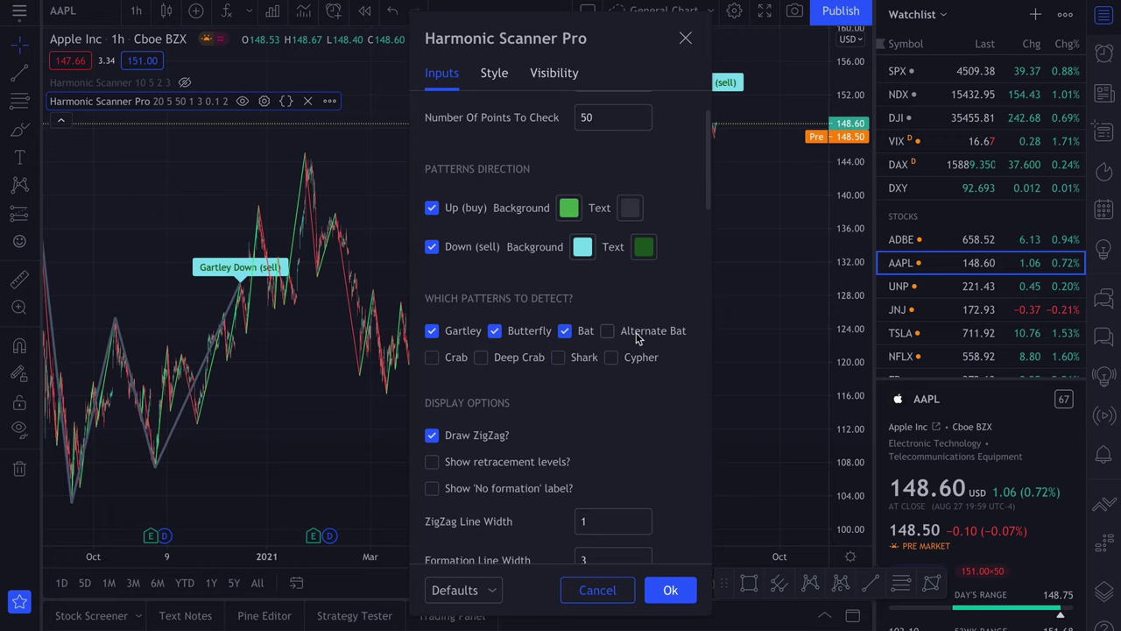
left_click(607, 331)
left_click(611, 358)
left_click(558, 357)
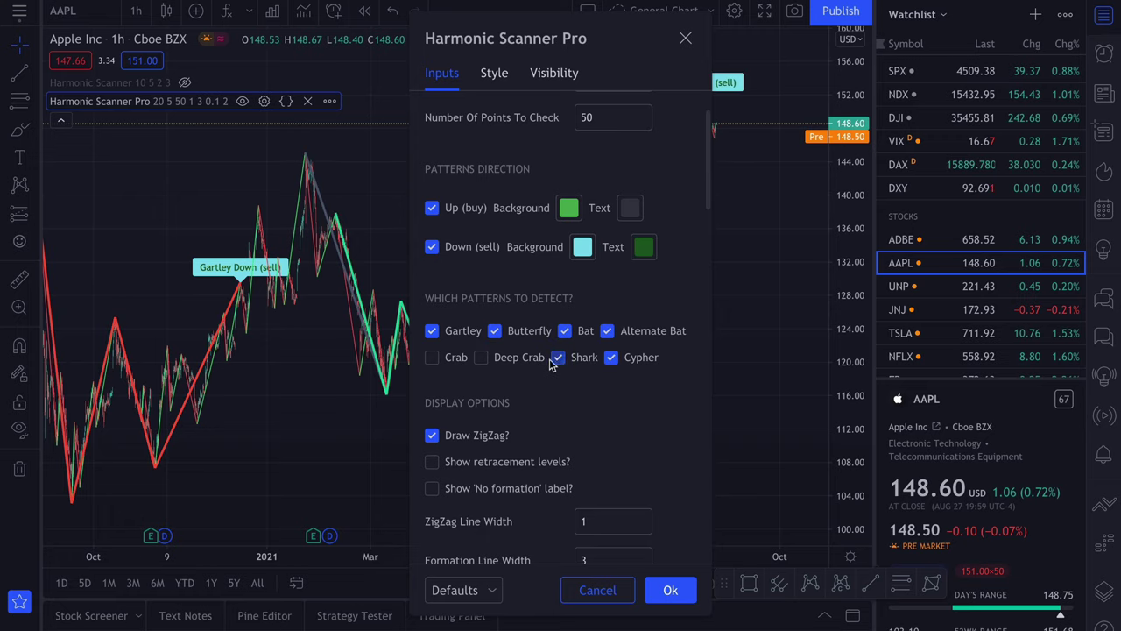
left_click(481, 357)
left_click(431, 358)
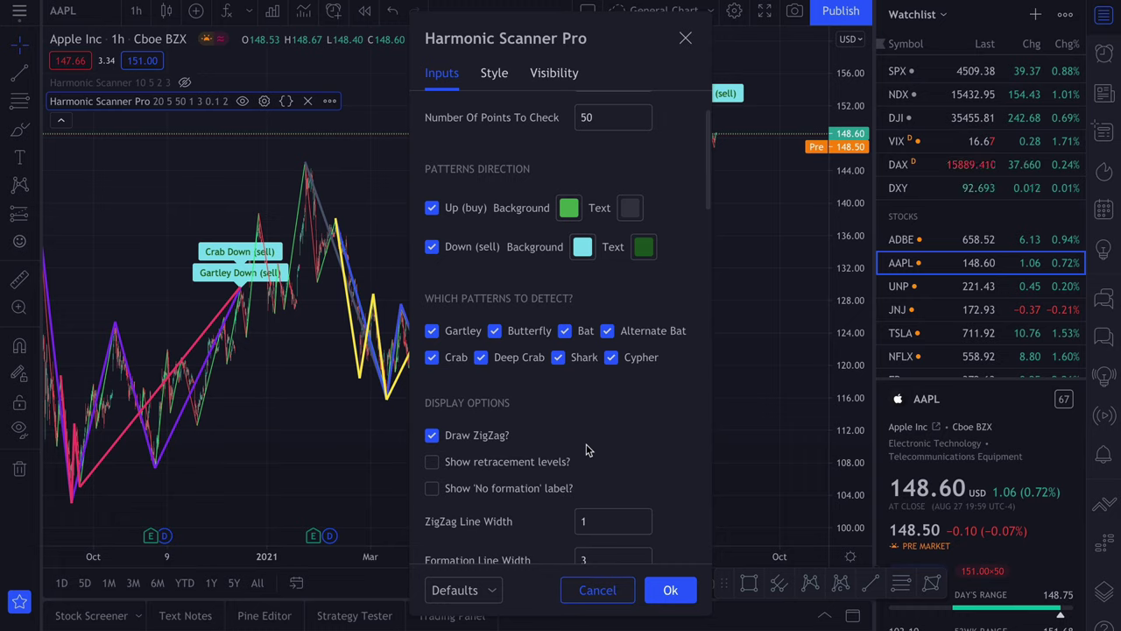
Step: Enable Show retracement levels with Draw ZigZag kept on, close settings, and pan AAPL
scroll(587, 450, "down", 2)
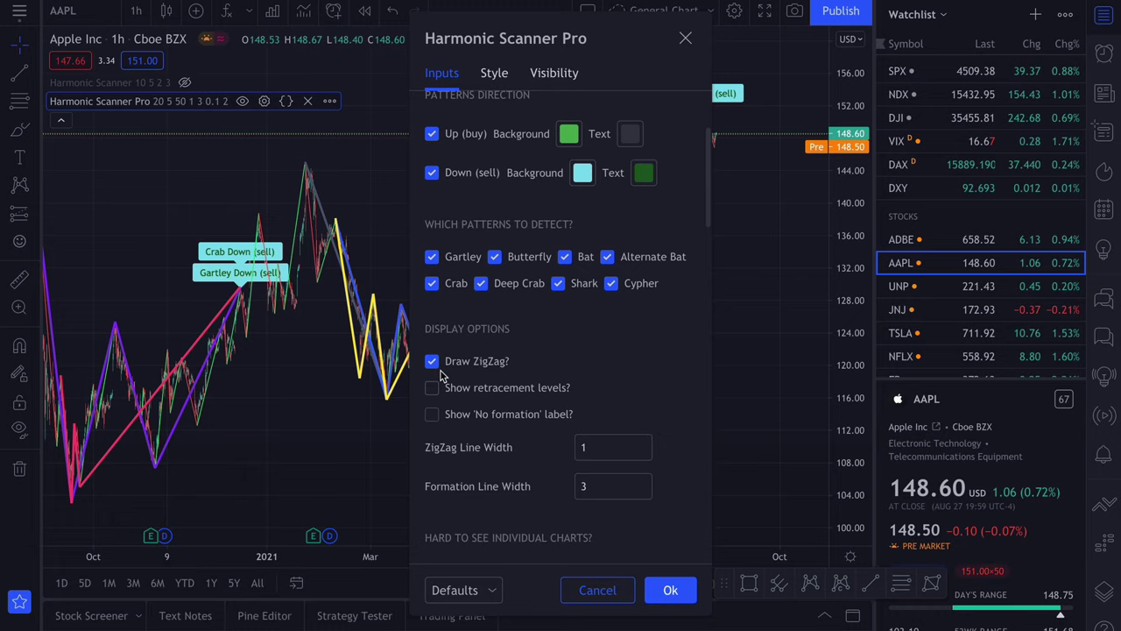
left_click(431, 362)
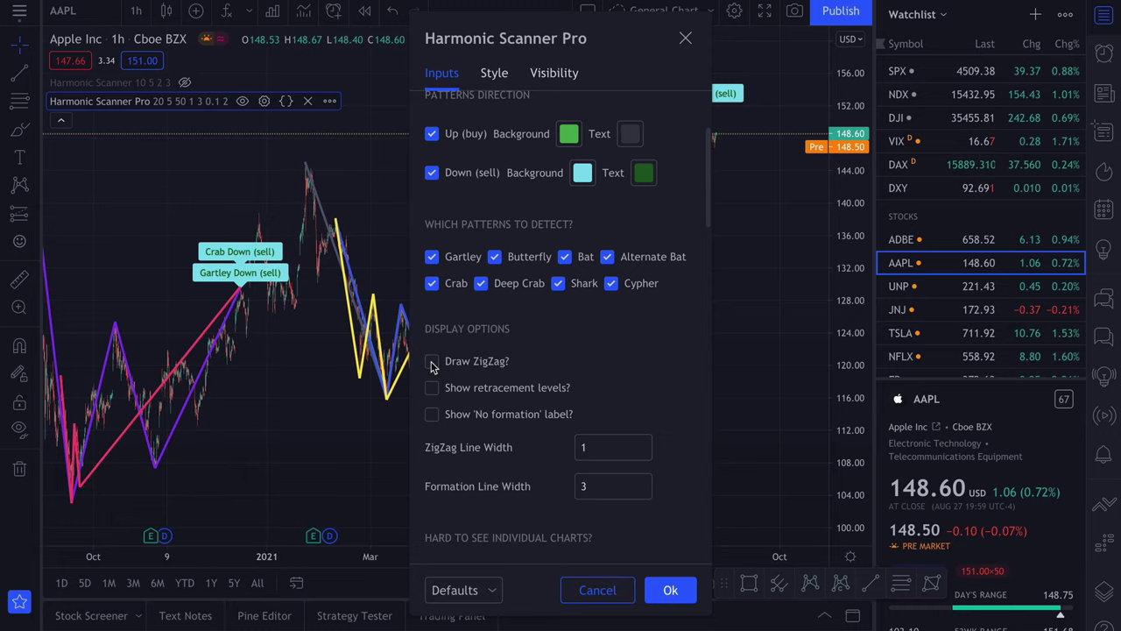
left_click(432, 363)
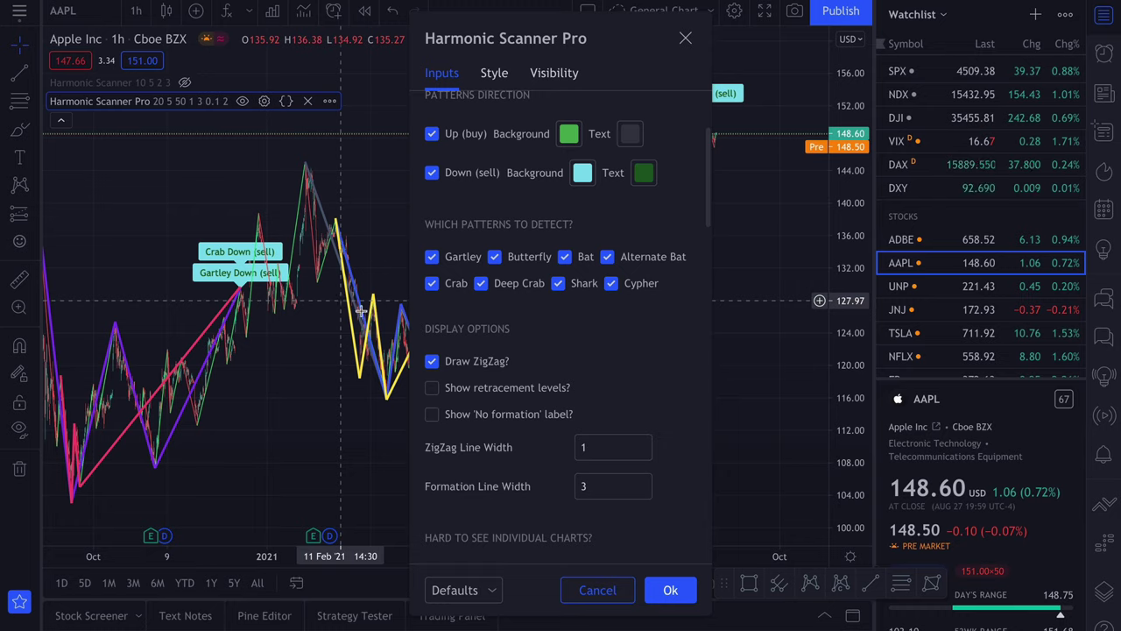
left_click(432, 388)
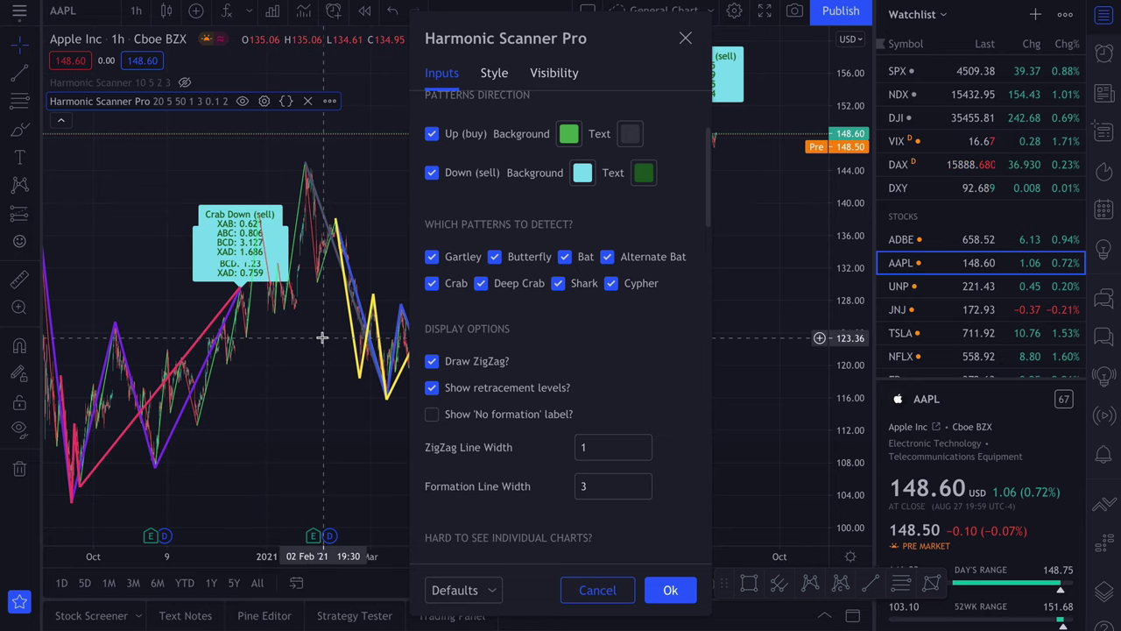
key("Escape")
left_click_drag(312, 353, 449, 367)
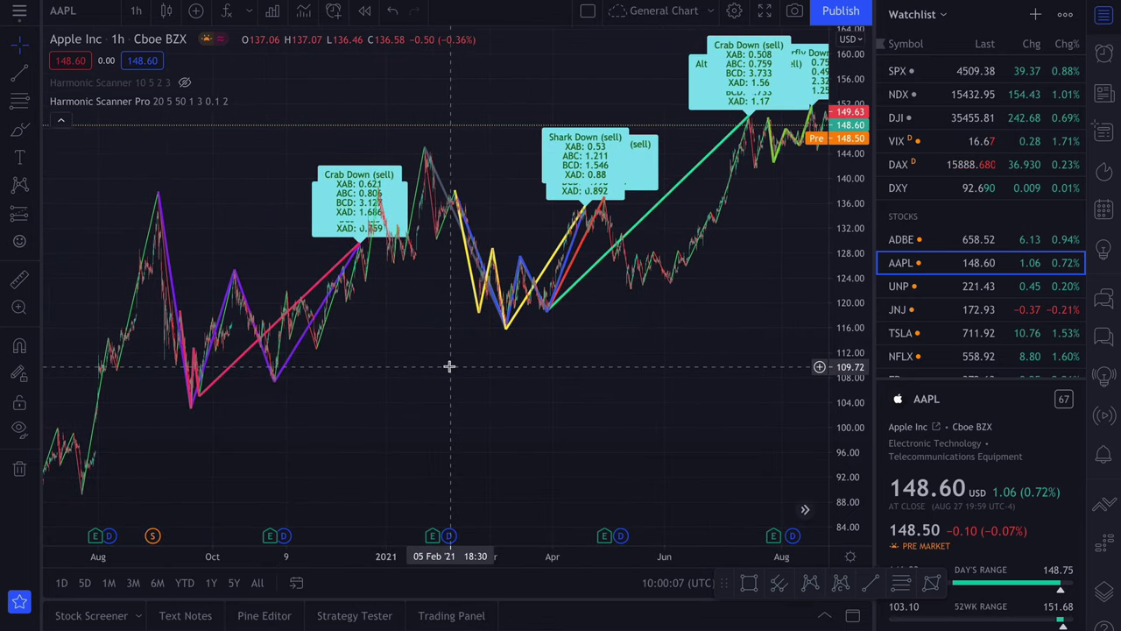
Step: Draw an XABCD harmonic pattern from the August peak through the following swing lows and highs
left_click(808, 583)
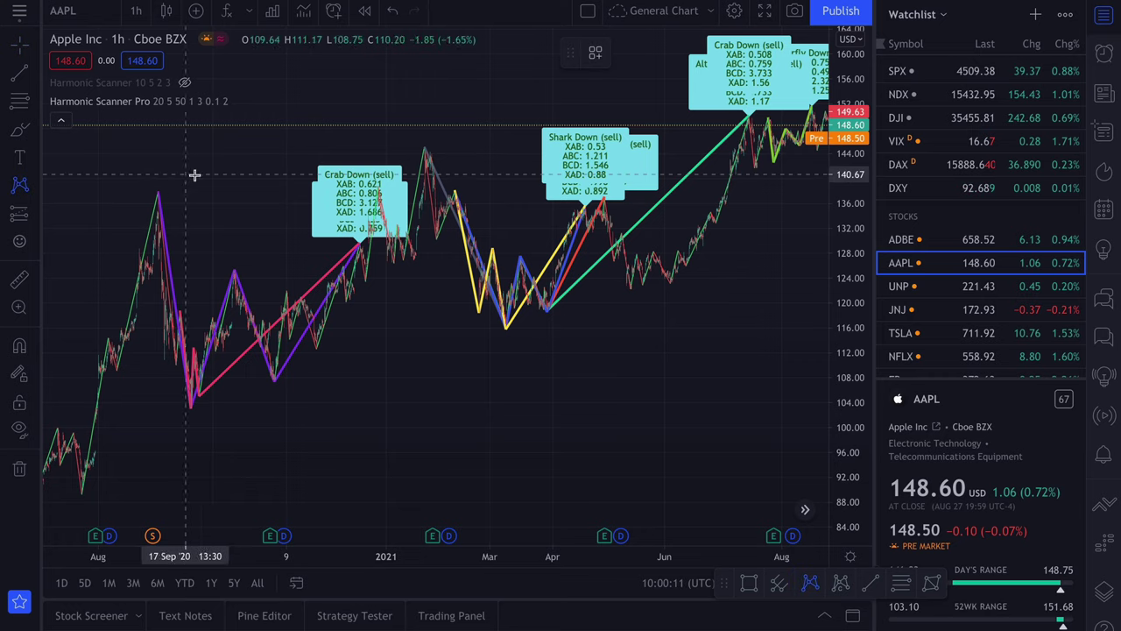
left_click(158, 189)
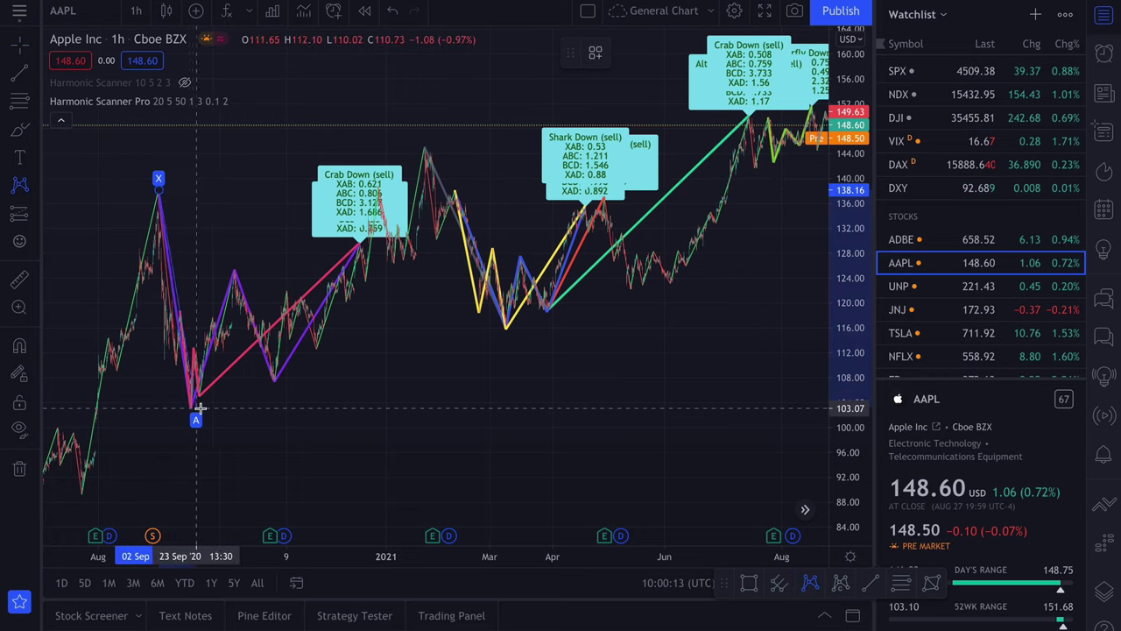
left_click(191, 404)
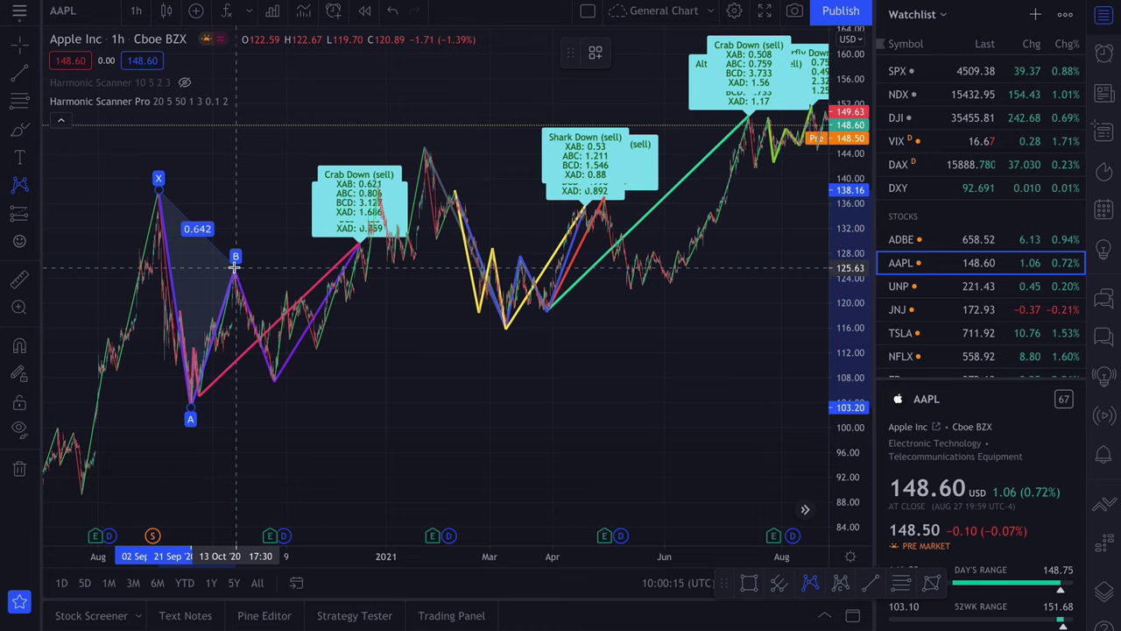
left_click(235, 262)
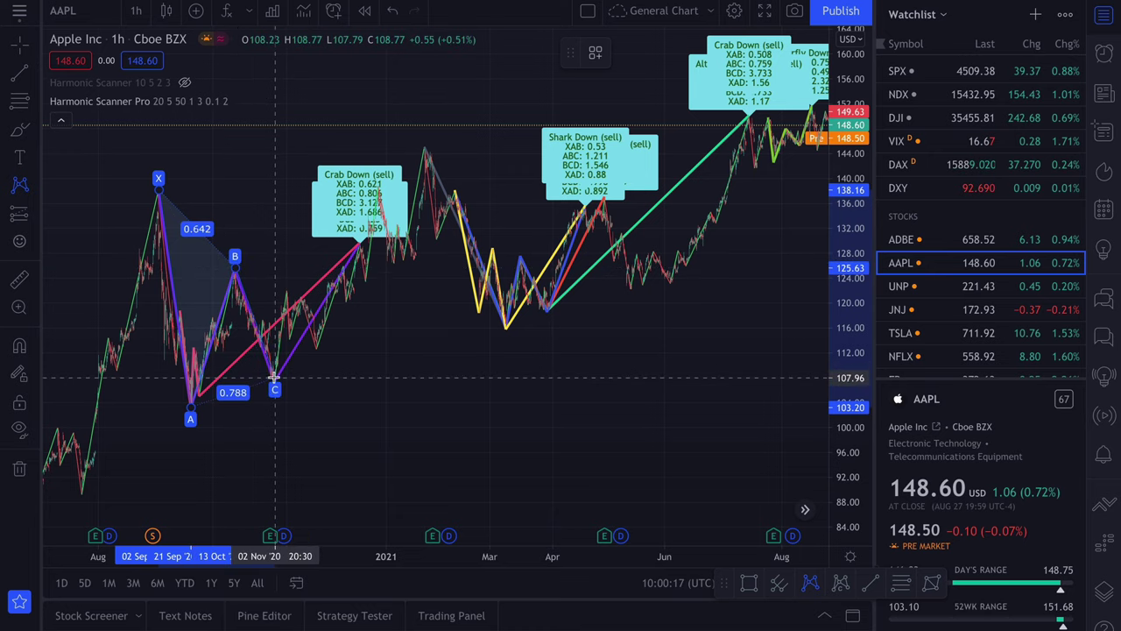
left_click(275, 376)
scroll(280, 254, "up", 4)
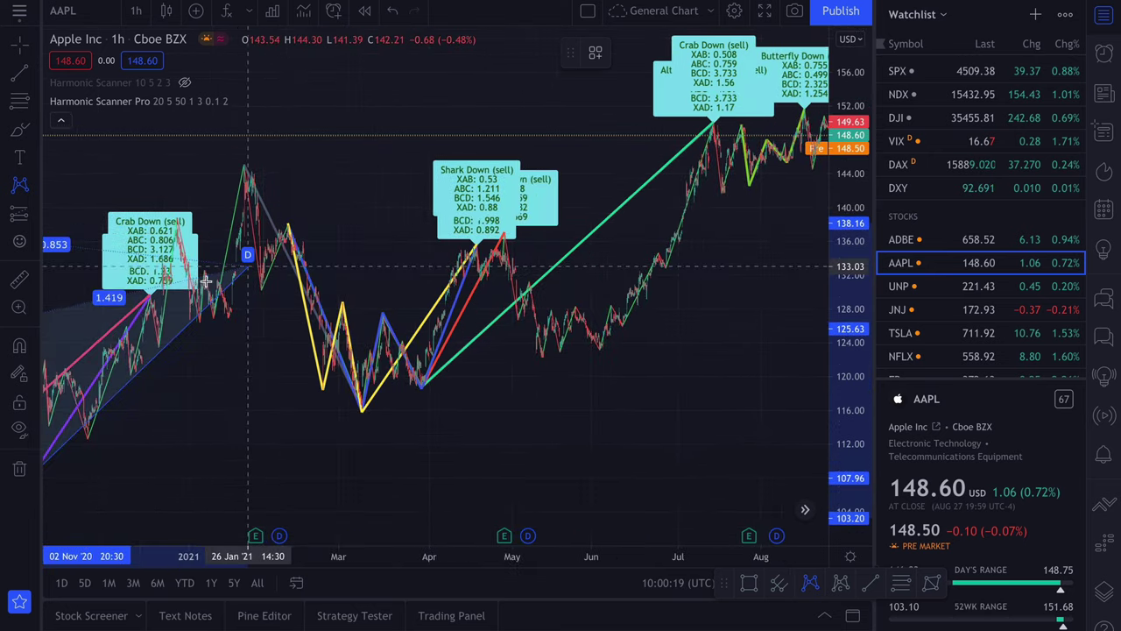
left_click(151, 286)
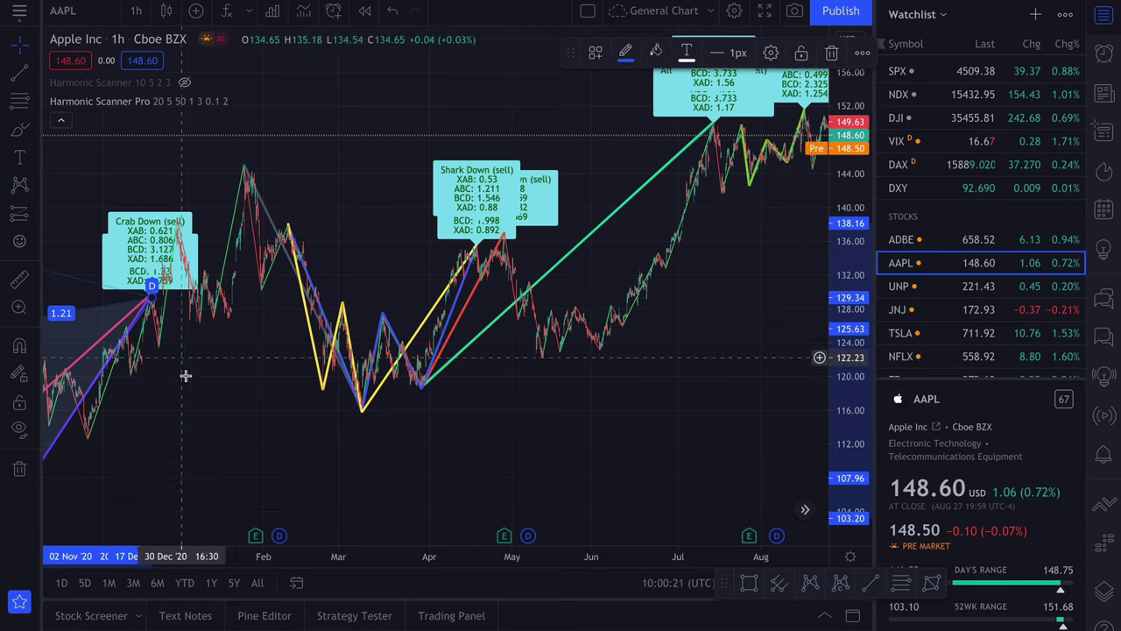
Step: Centre the hand-drawn XABCD pattern, select it and remove it from the AAPL chart
left_click_drag(186, 375, 651, 370)
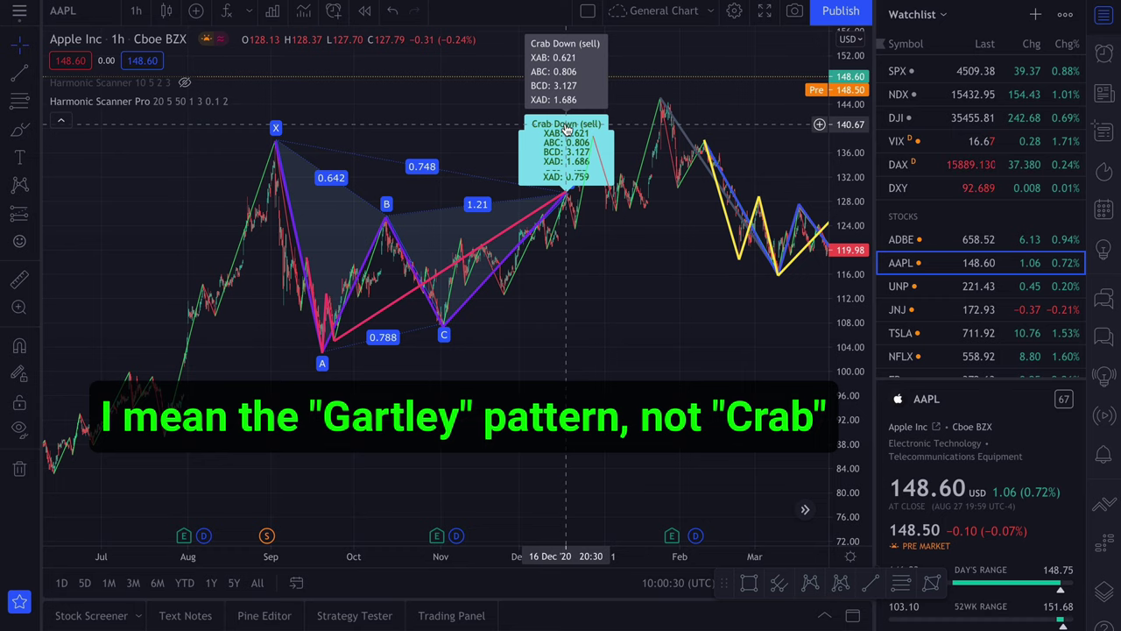
left_click(488, 206)
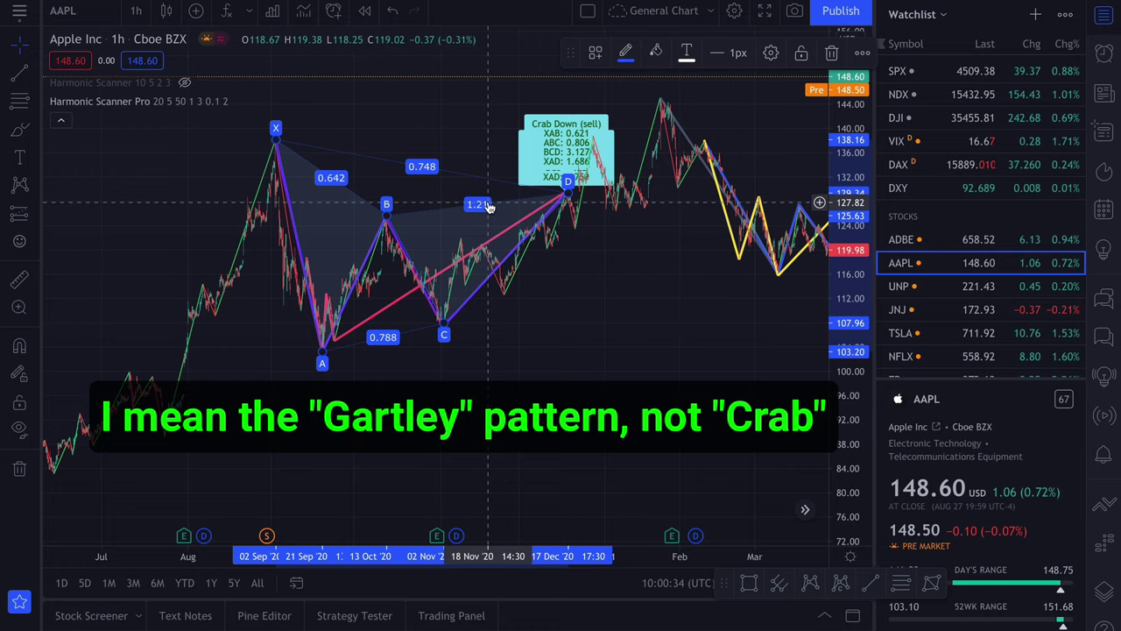
key("Escape")
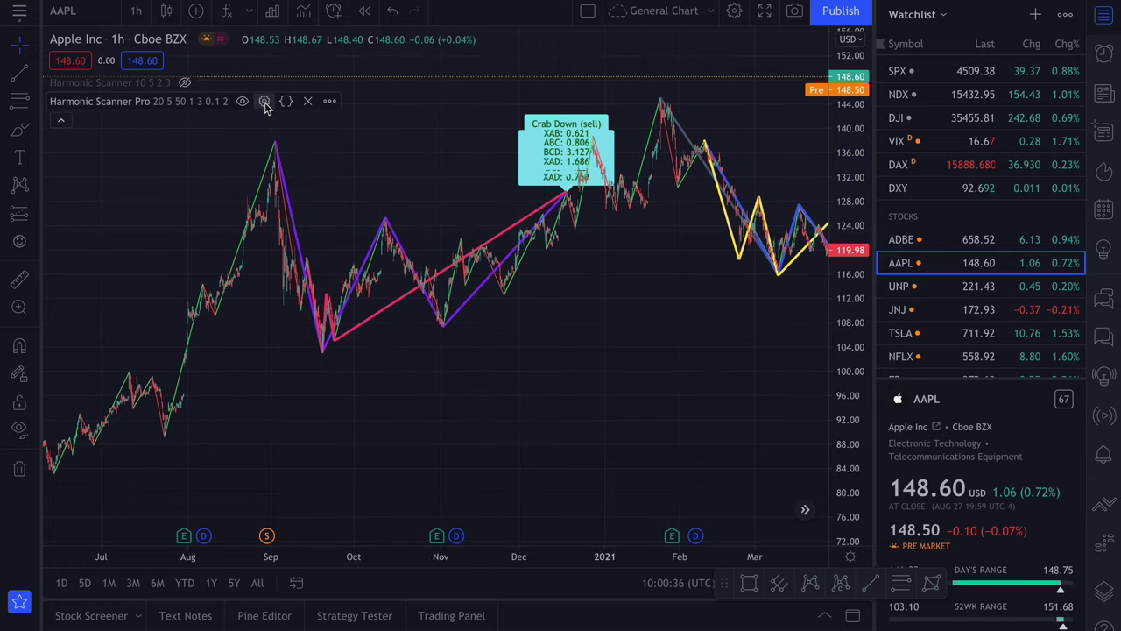
Step: Untick 'Show retracement levels?' in Harmonic Scanner Pro's settings and apply
left_click(263, 101)
scroll(504, 480, "down", 1)
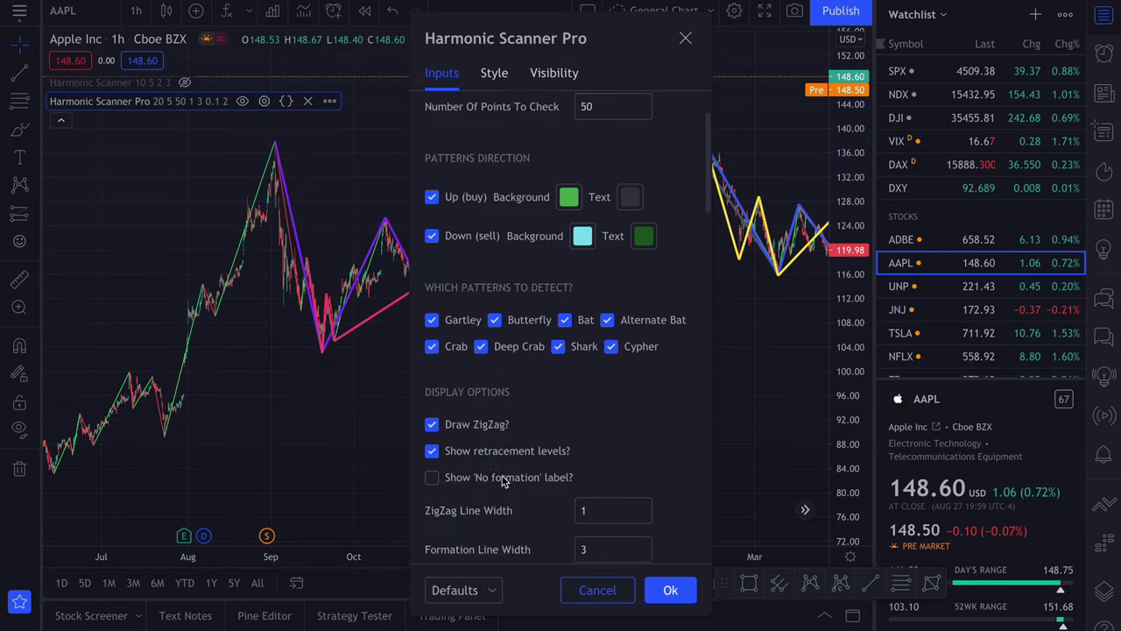
left_click(430, 437)
left_click(295, 419)
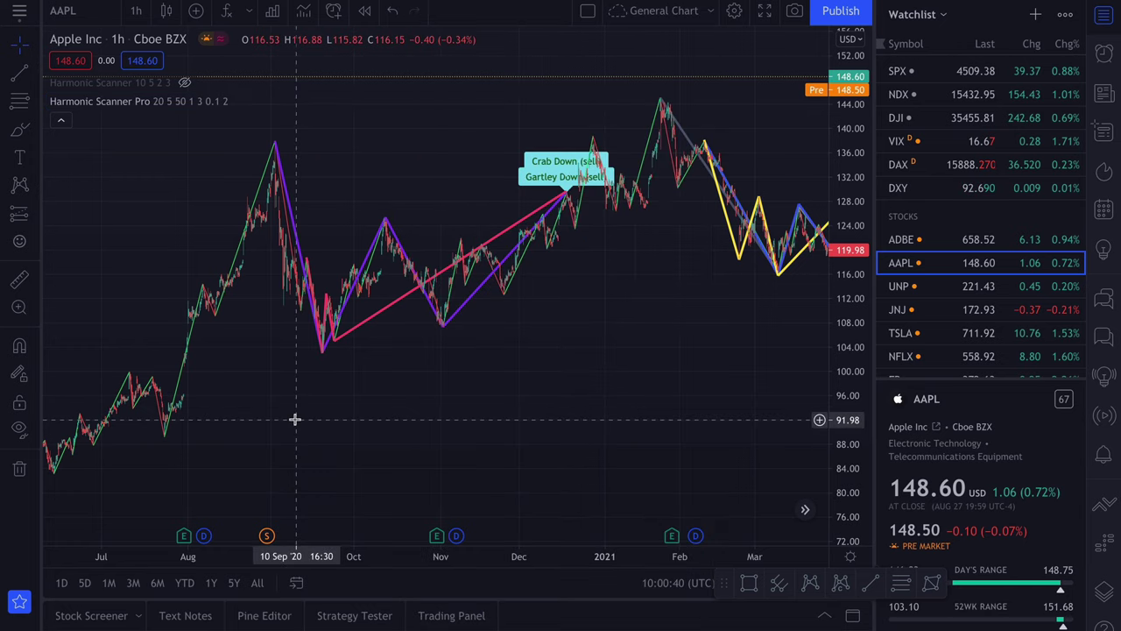
Step: Scroll and zoom the chart to later dates showing the Crab, Gartley, Shark and Bat sell patterns
scroll(295, 419, "right", 5)
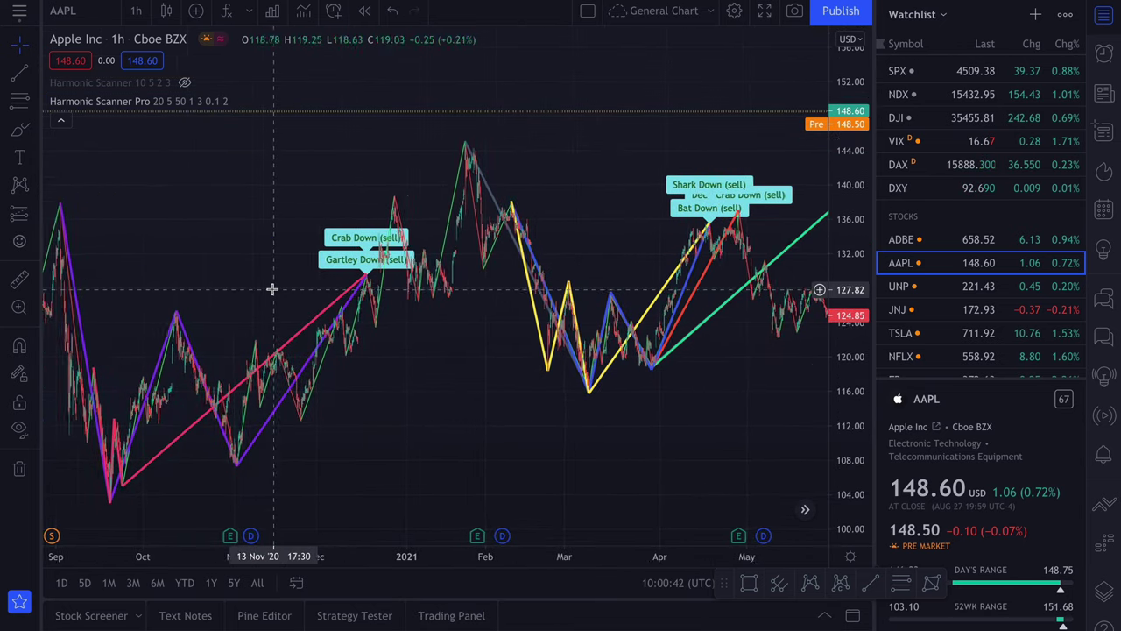
scroll(272, 289, "up", 2)
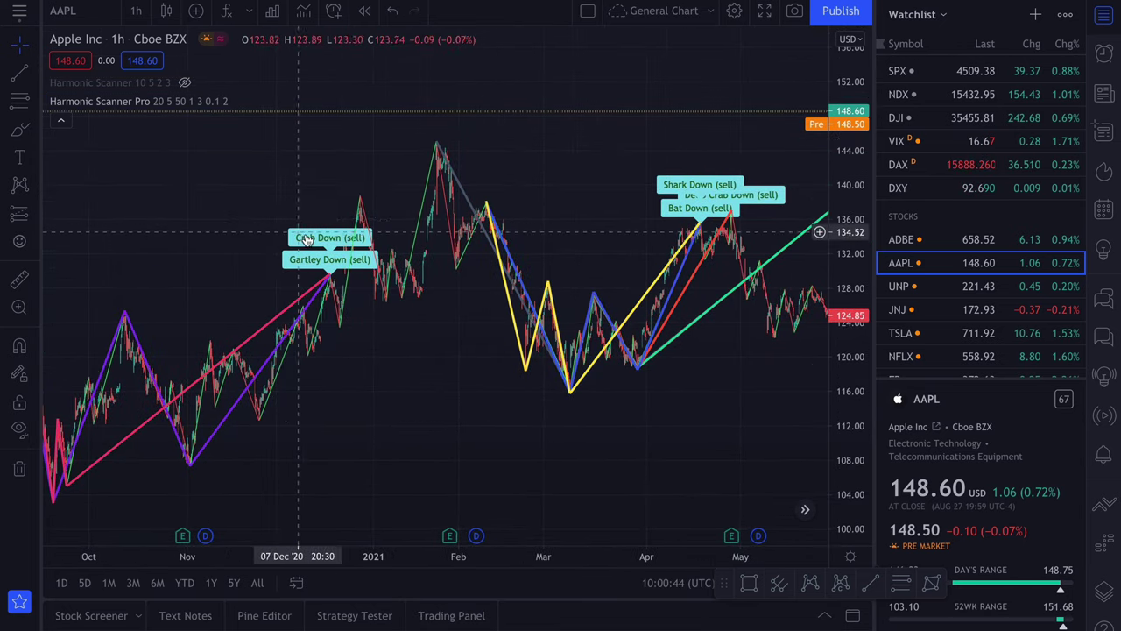
mouse_move(307, 239)
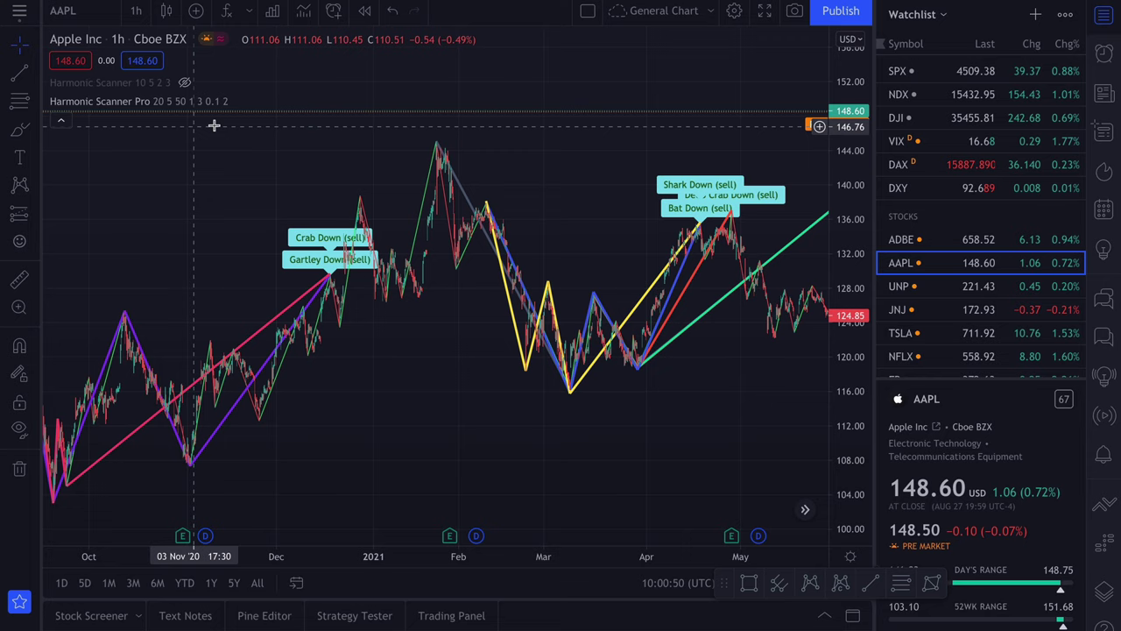
Step: Toggle 'Show No formation label?' in Harmonic Scanner Pro's Display Options, leaving it off
left_click(265, 104)
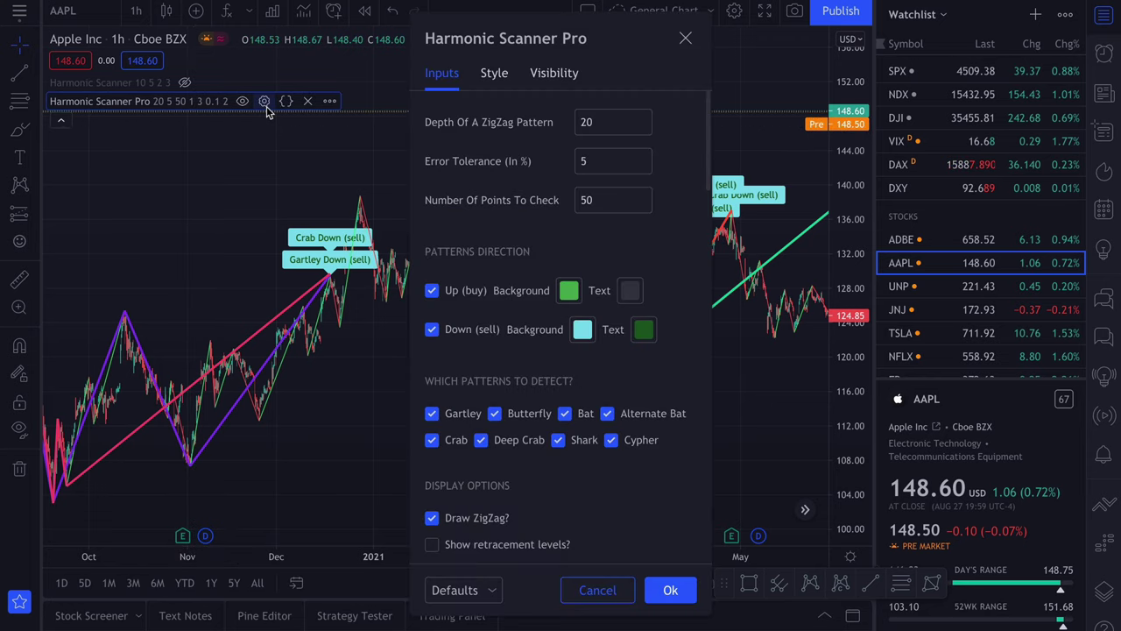
scroll(530, 403, "down", 5)
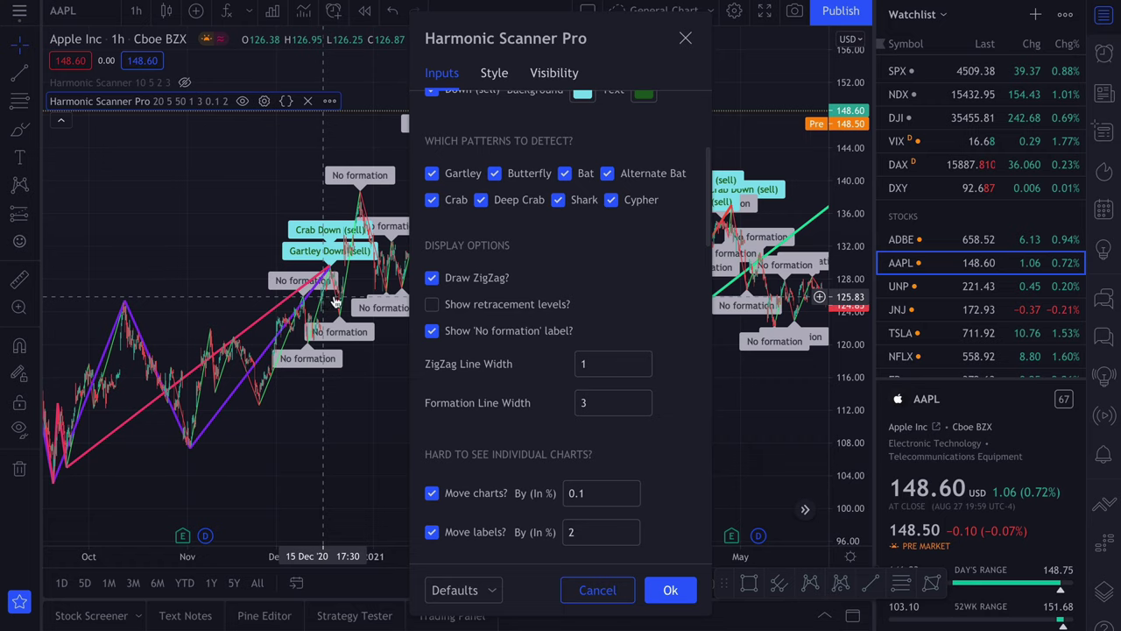
left_click(432, 330)
scroll(581, 395, "down", 2)
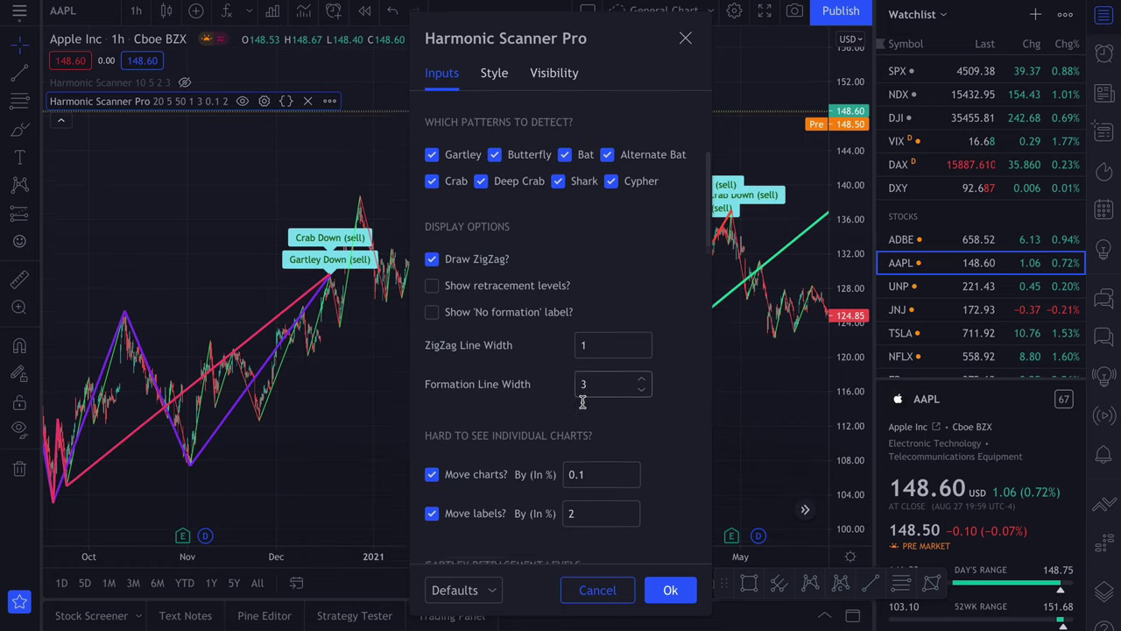
Step: Try thicker zigzag and formation lines, then return their widths to 1 and 3
left_click(641, 325)
left_click(641, 326)
left_click(641, 326)
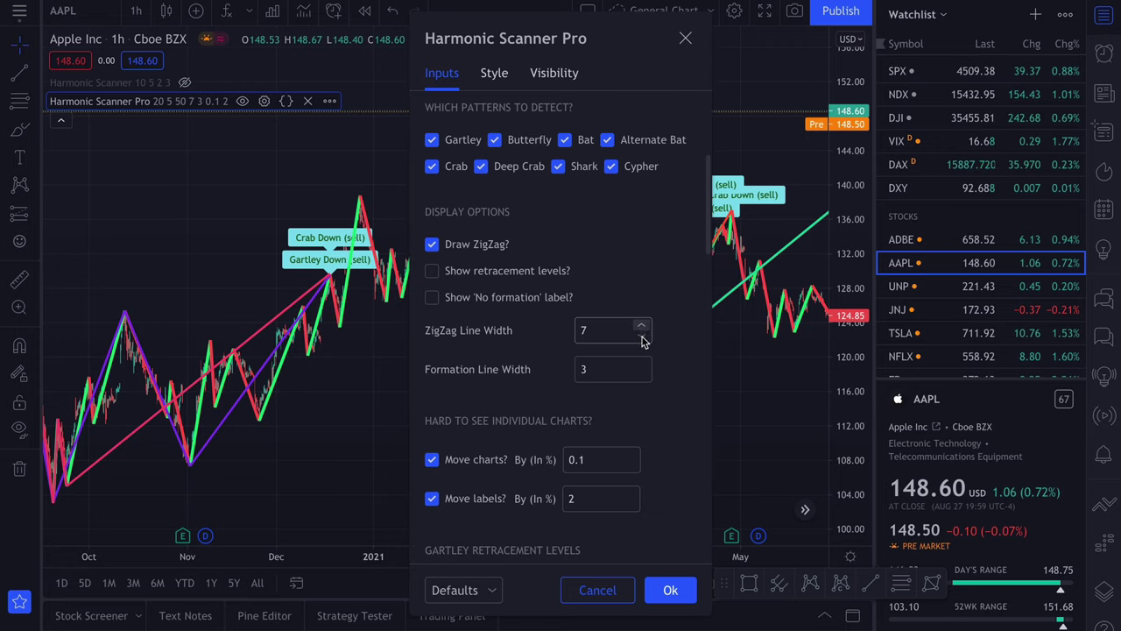
left_click(642, 336)
left_click(642, 337)
left_click(642, 336)
left_click(642, 336)
left_click(642, 336)
left_click(642, 336)
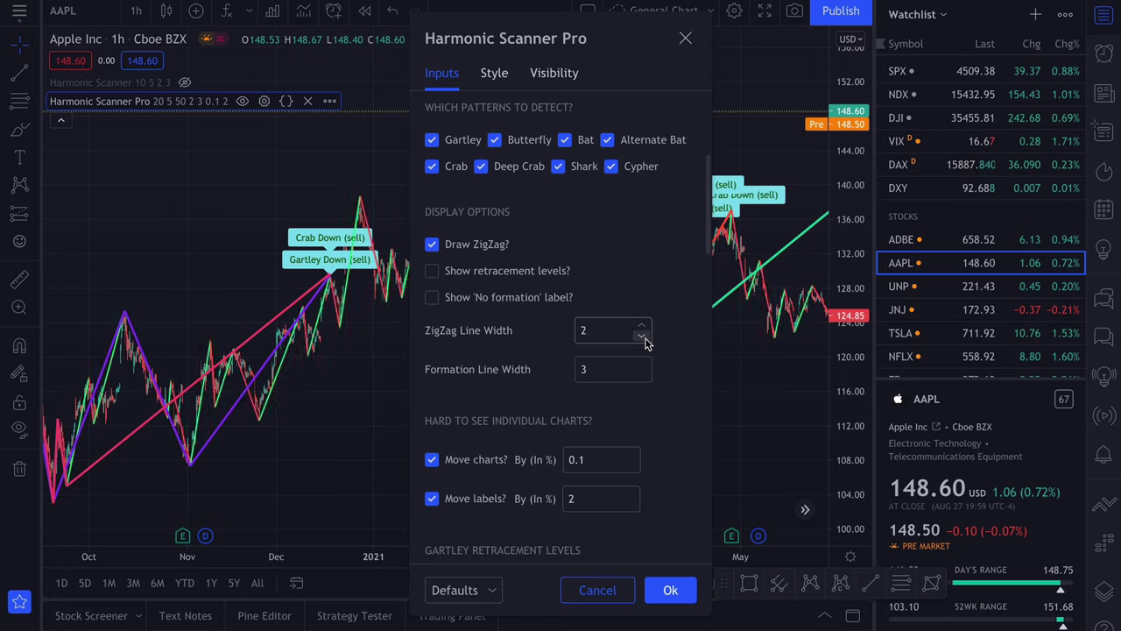
left_click(641, 365)
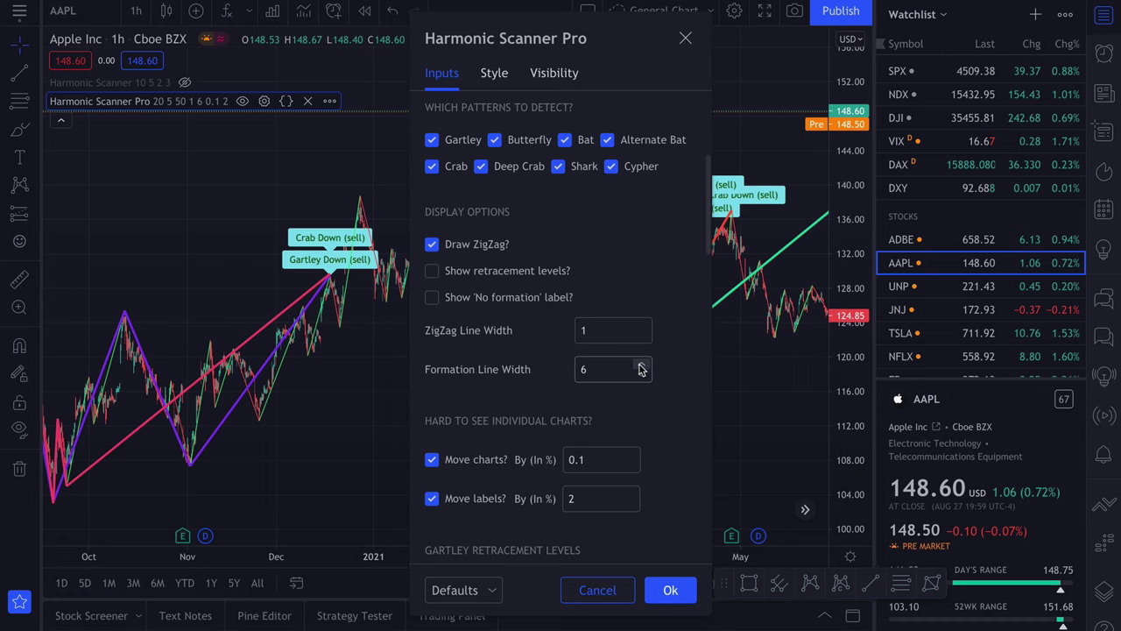
left_click(641, 365)
left_click(642, 375)
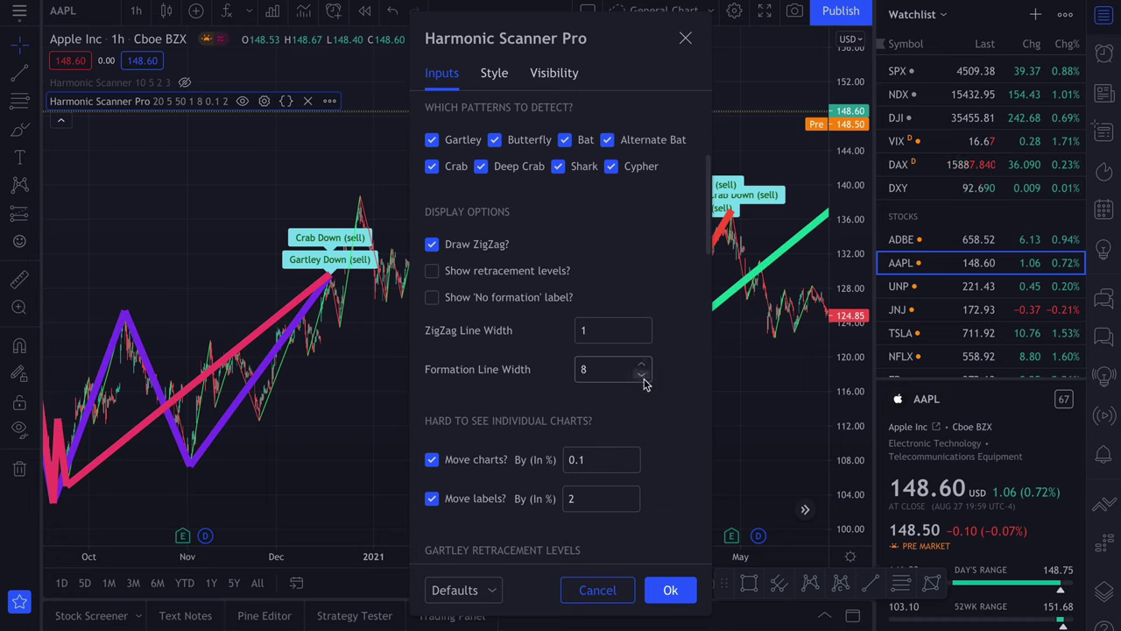
left_click(642, 375)
left_click(642, 375)
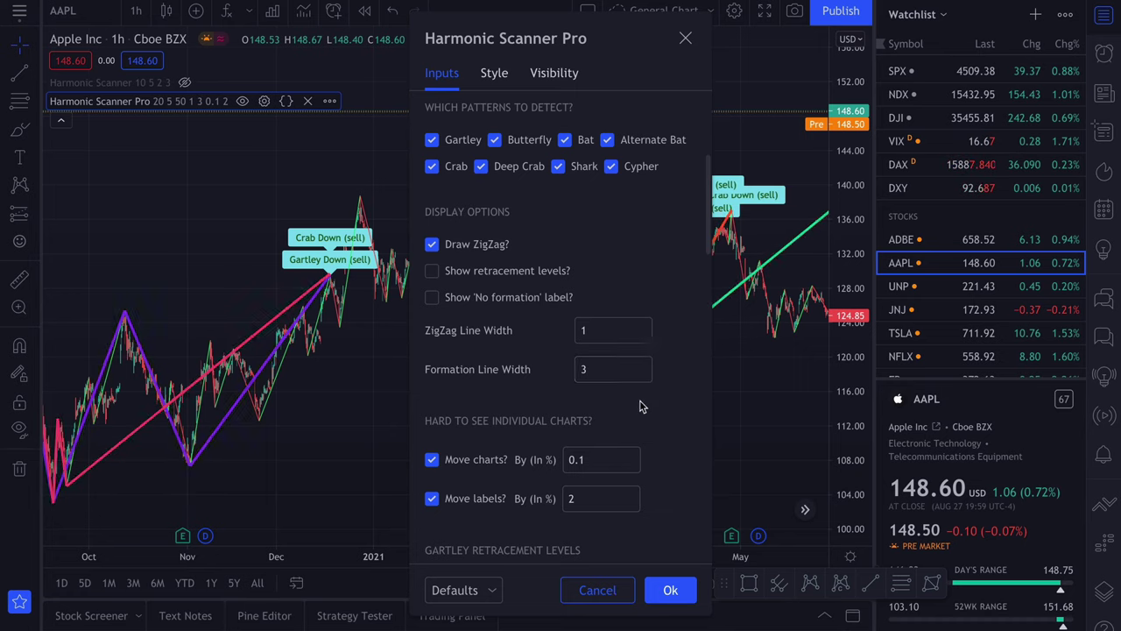
Step: Raise the Move charts offset to 4.1% and apply the settings
scroll(639, 405, "down", 3)
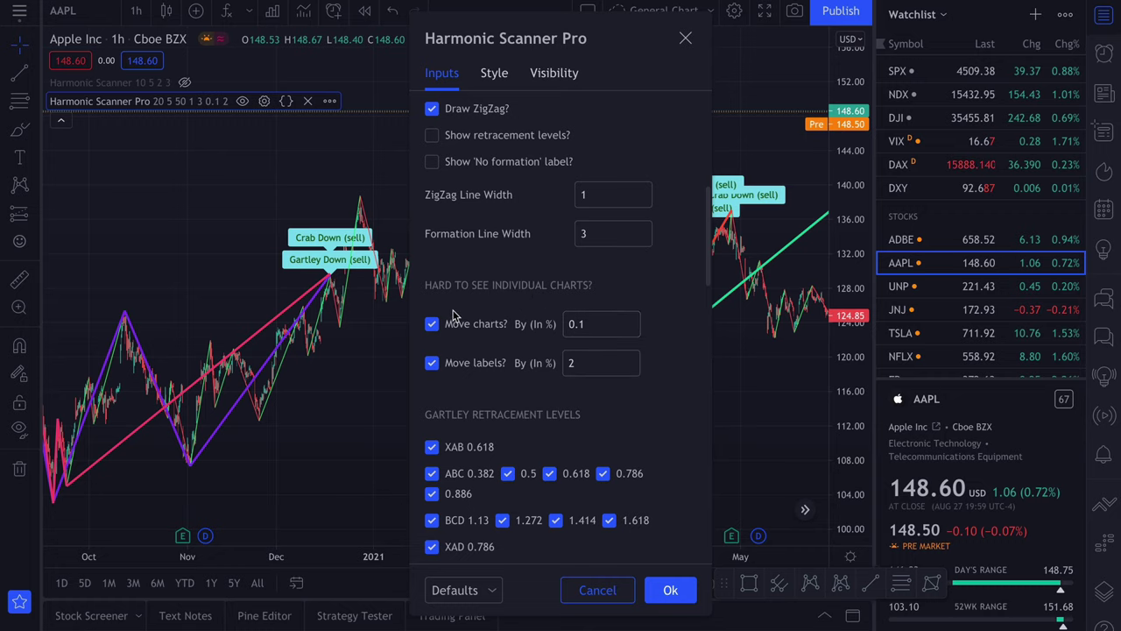
left_click(631, 319)
left_click(631, 319)
left_click(630, 320)
left_click(630, 320)
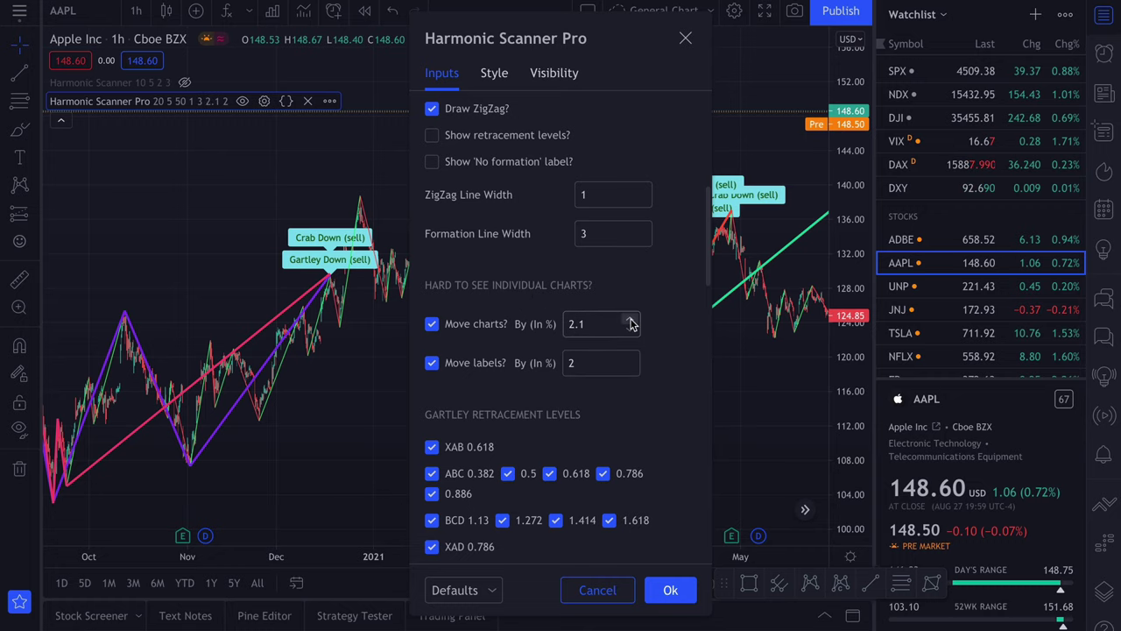
left_click(632, 320)
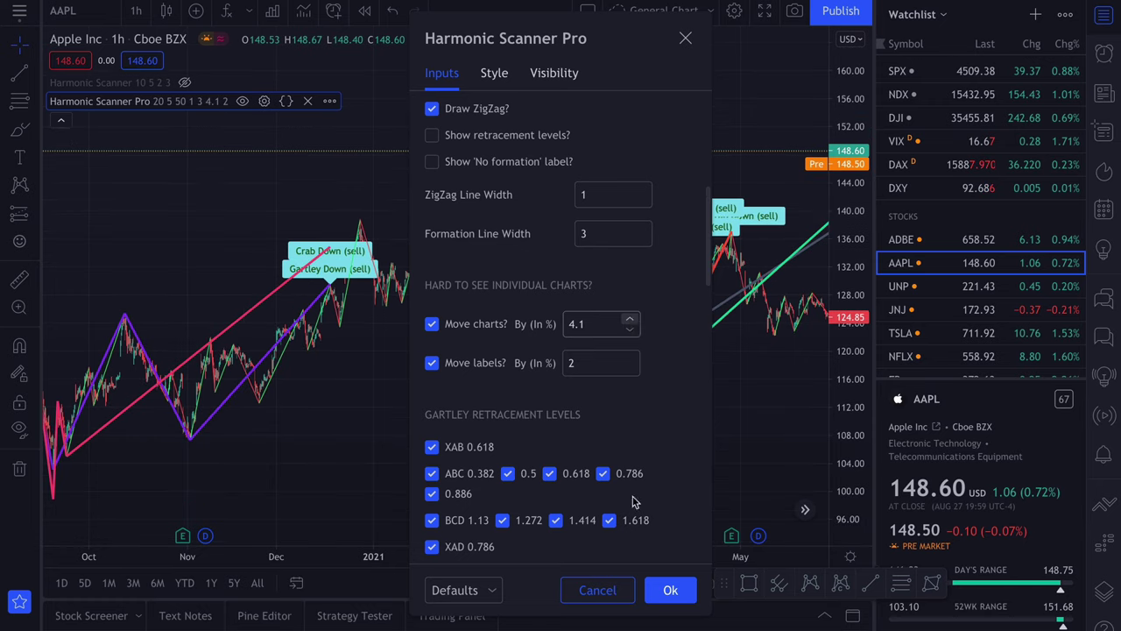
left_click(666, 591)
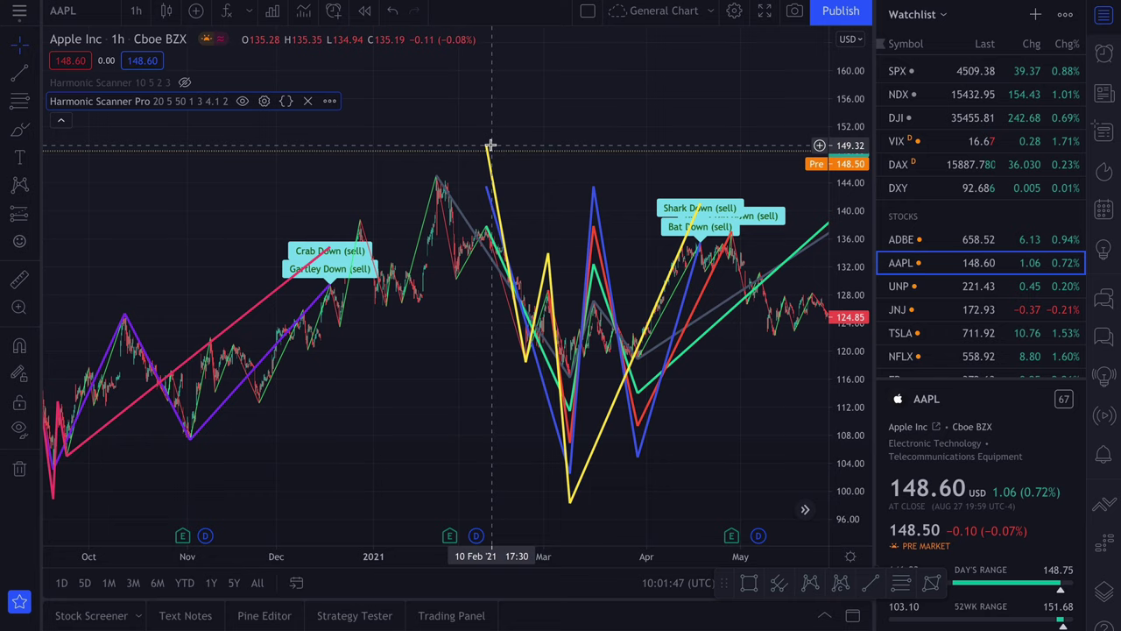
Step: Reopen Harmonic Scanner Pro's settings and raise the Move labels offset to 6%
left_click(264, 101)
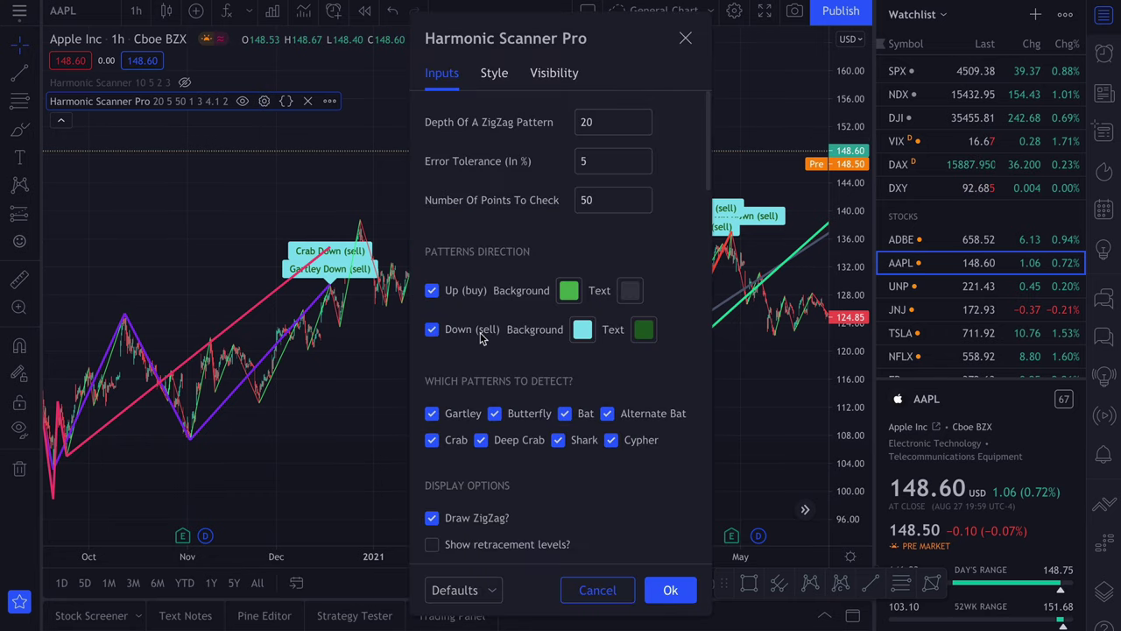
scroll(484, 339, "down", 5)
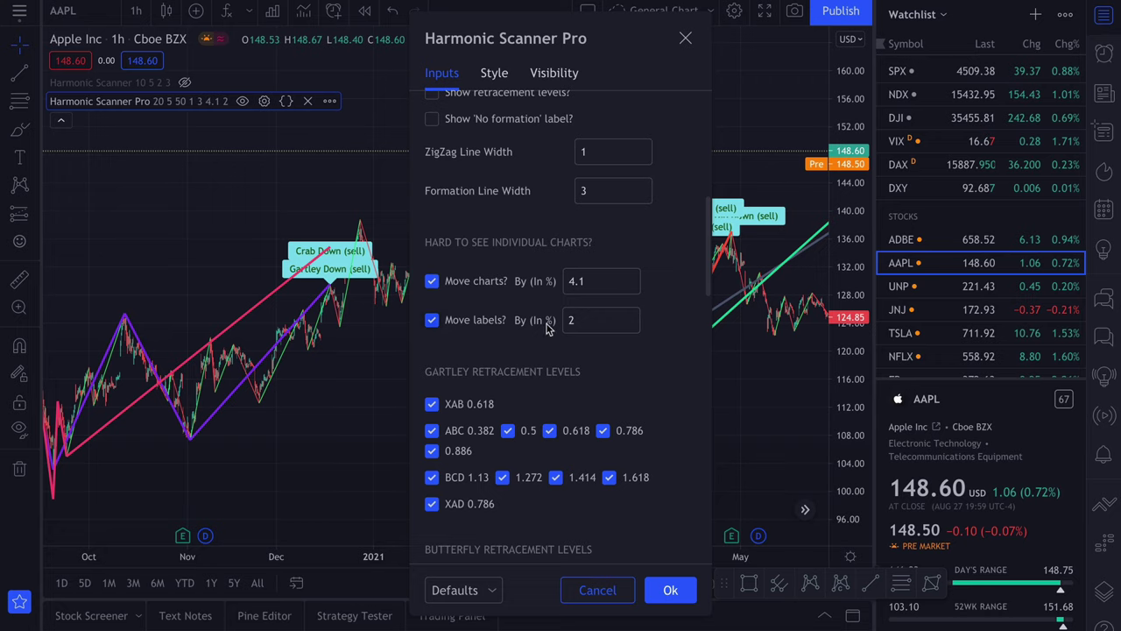
left_click(632, 316)
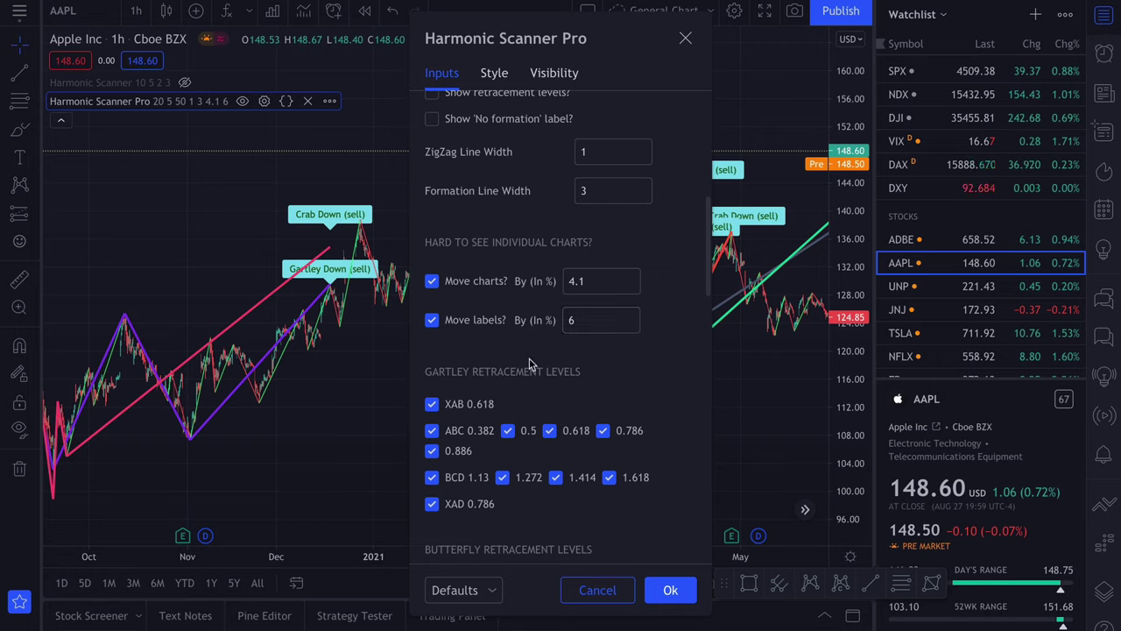
scroll(565, 350, "down", 5)
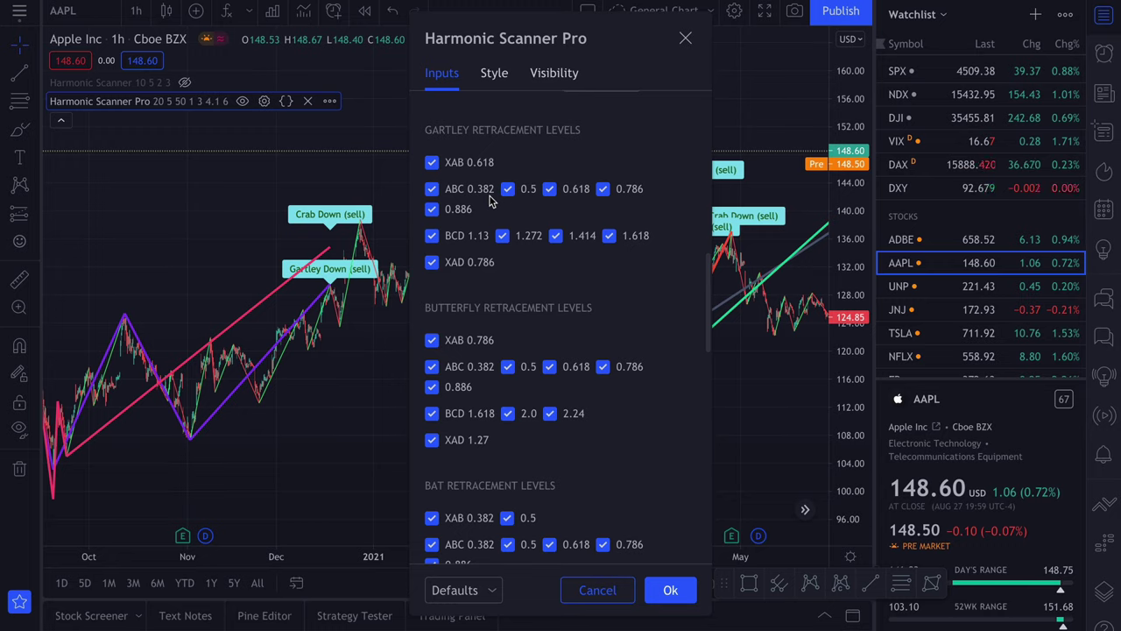
scroll(541, 291, "down", 10)
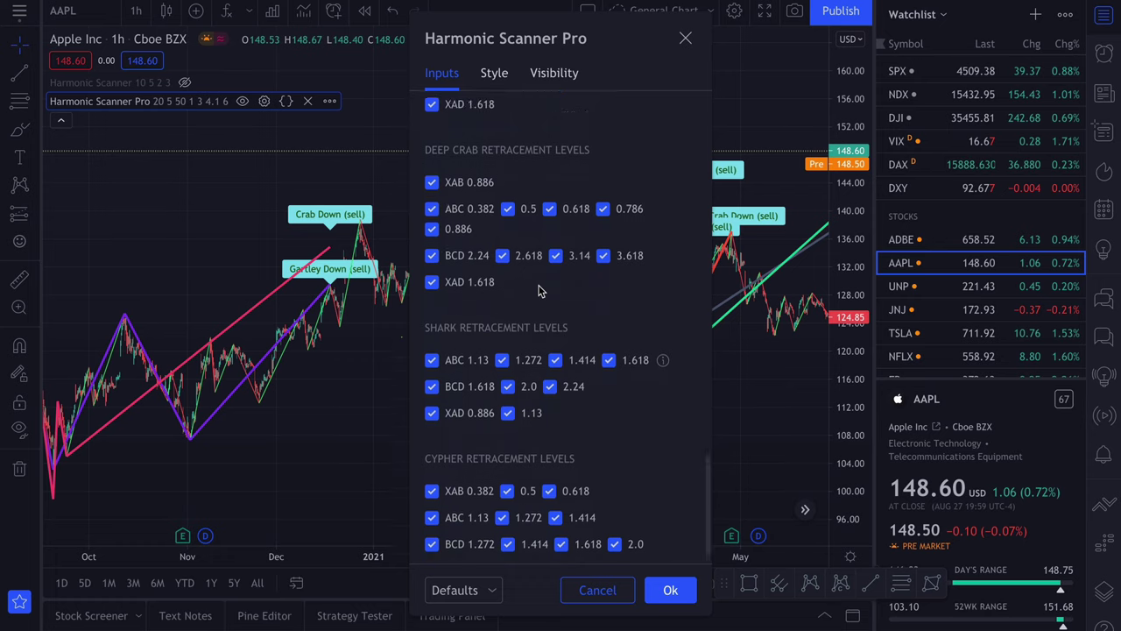
scroll(539, 291, "up", 10)
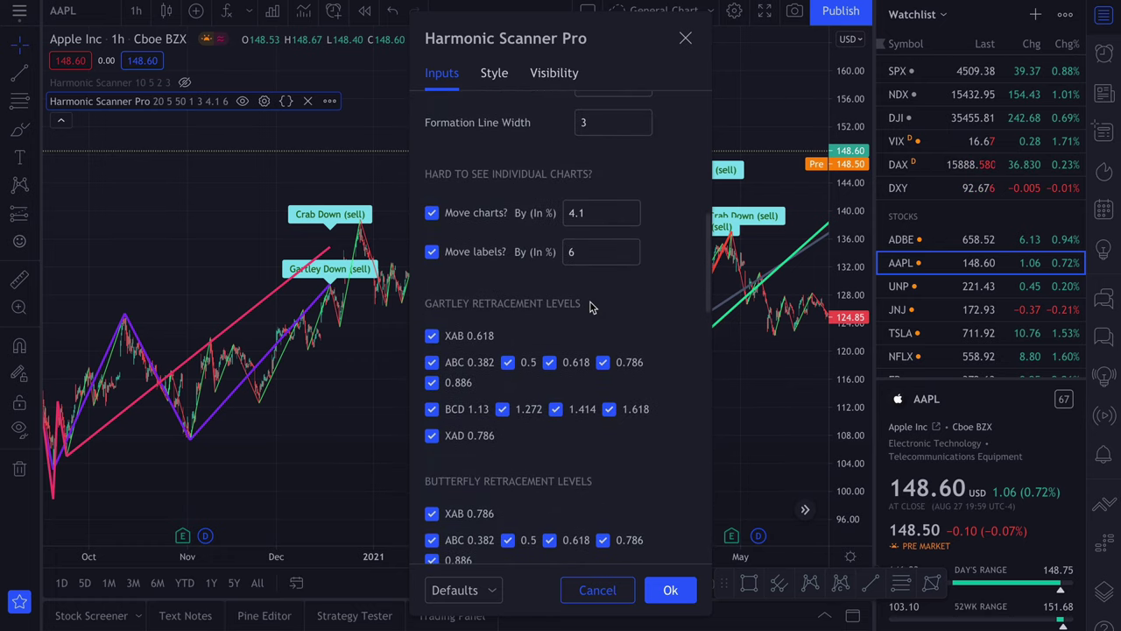
scroll(590, 307, "down", 1)
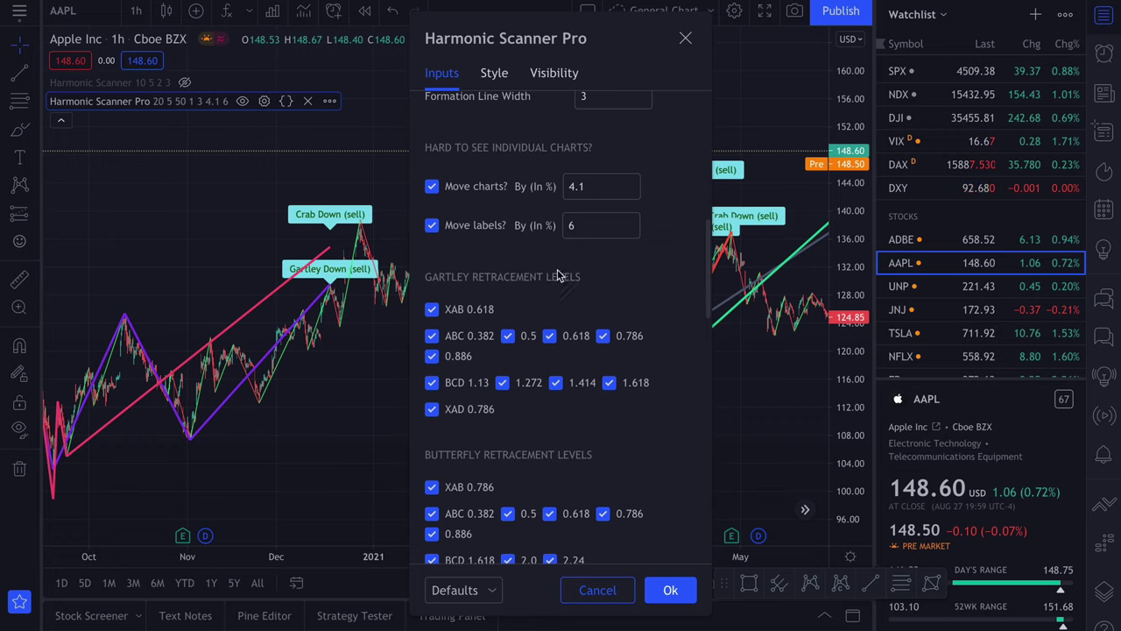
Step: Untick Butterfly, Bat, Alt Bat, Cypher, Shark, Deep Crab and Crab, and enable retracement levels
scroll(517, 194, "up", 2)
scroll(517, 194, "up", 2)
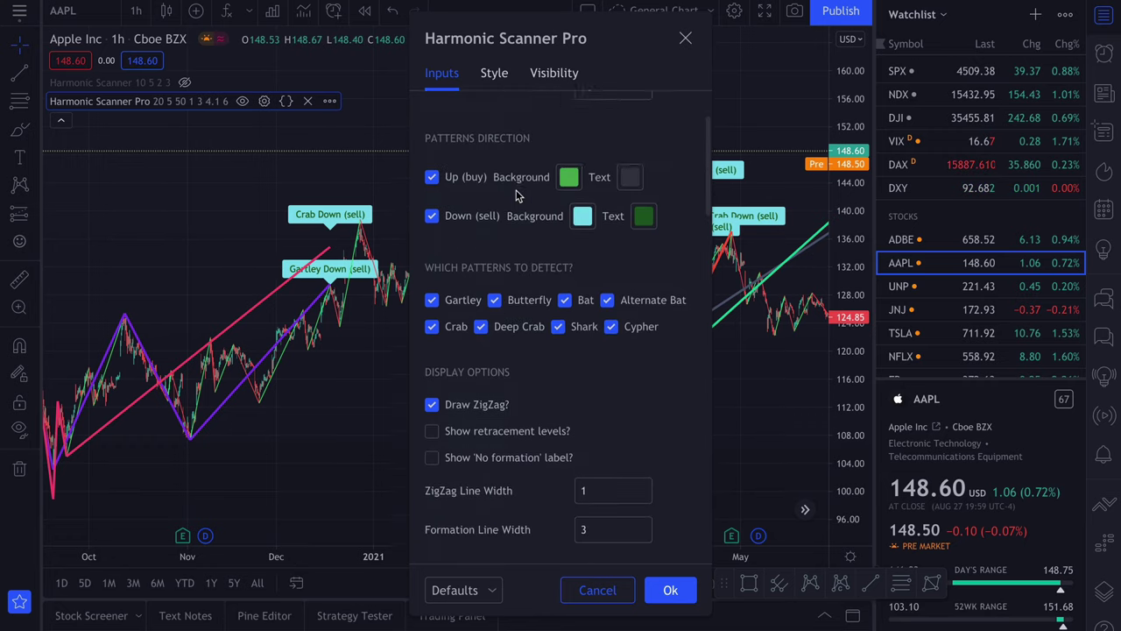
left_click(527, 219)
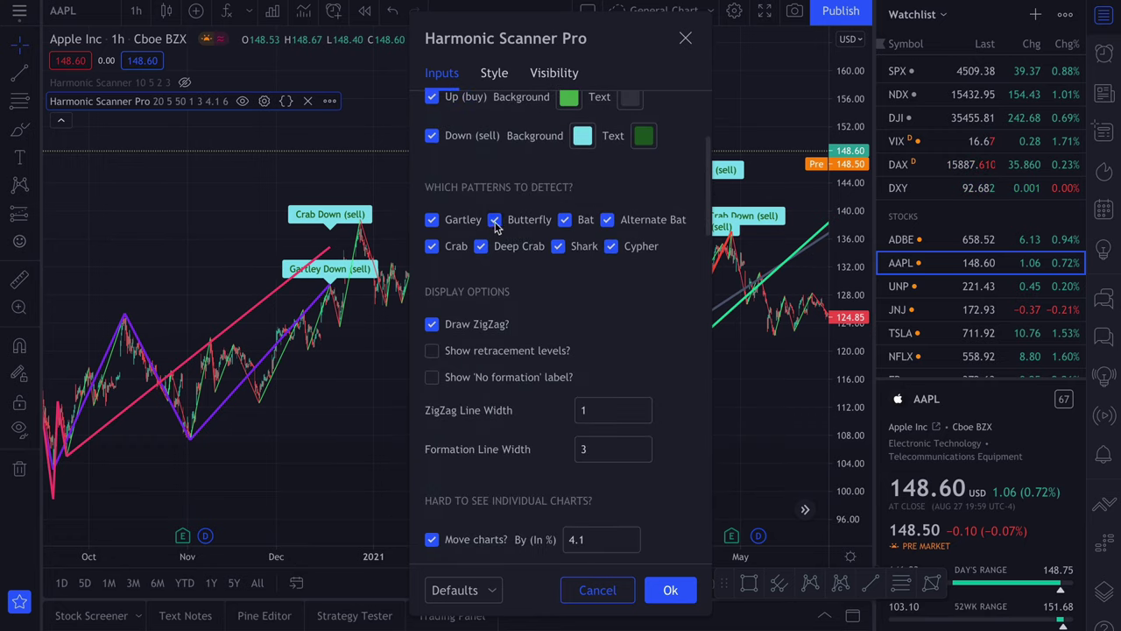
left_click(565, 219)
left_click(607, 219)
left_click(610, 246)
left_click(558, 246)
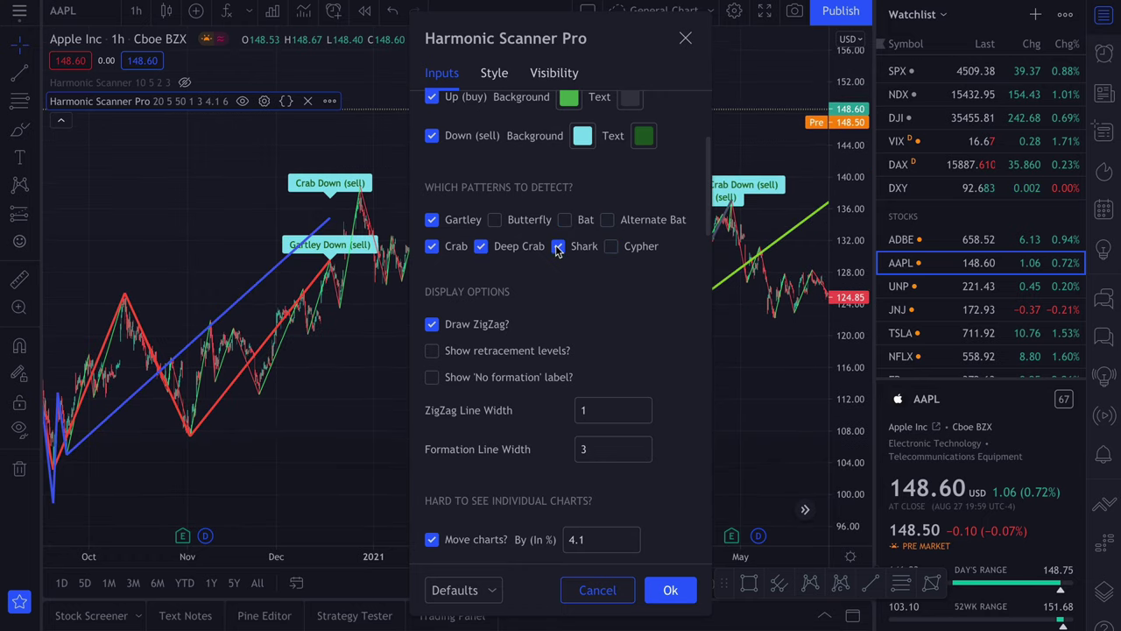
left_click(481, 246)
left_click(432, 246)
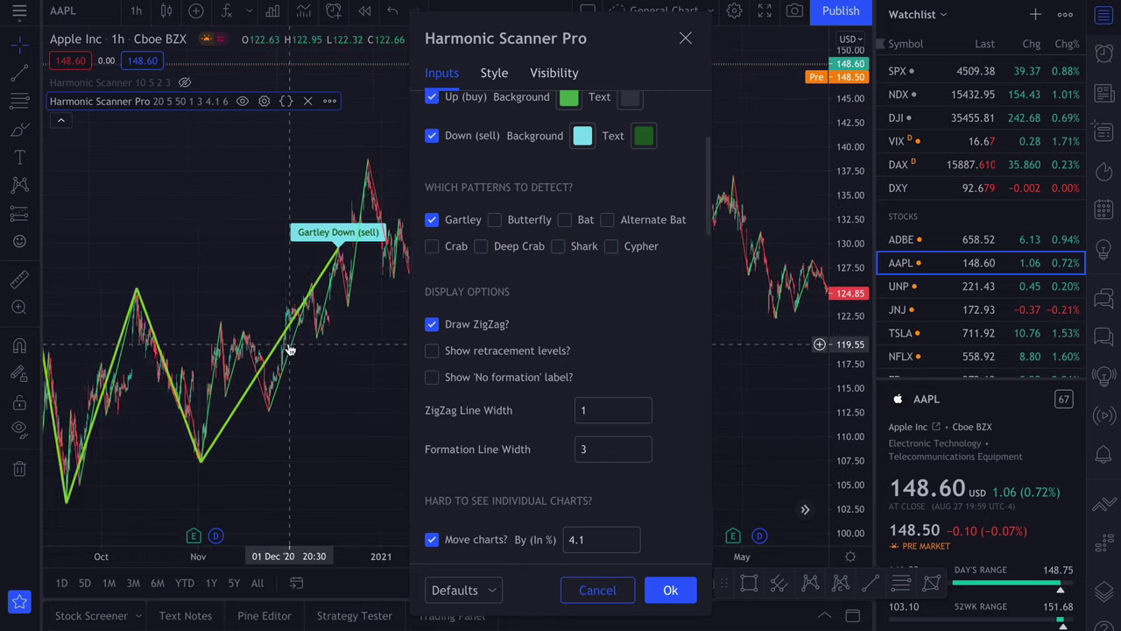
left_click(431, 350)
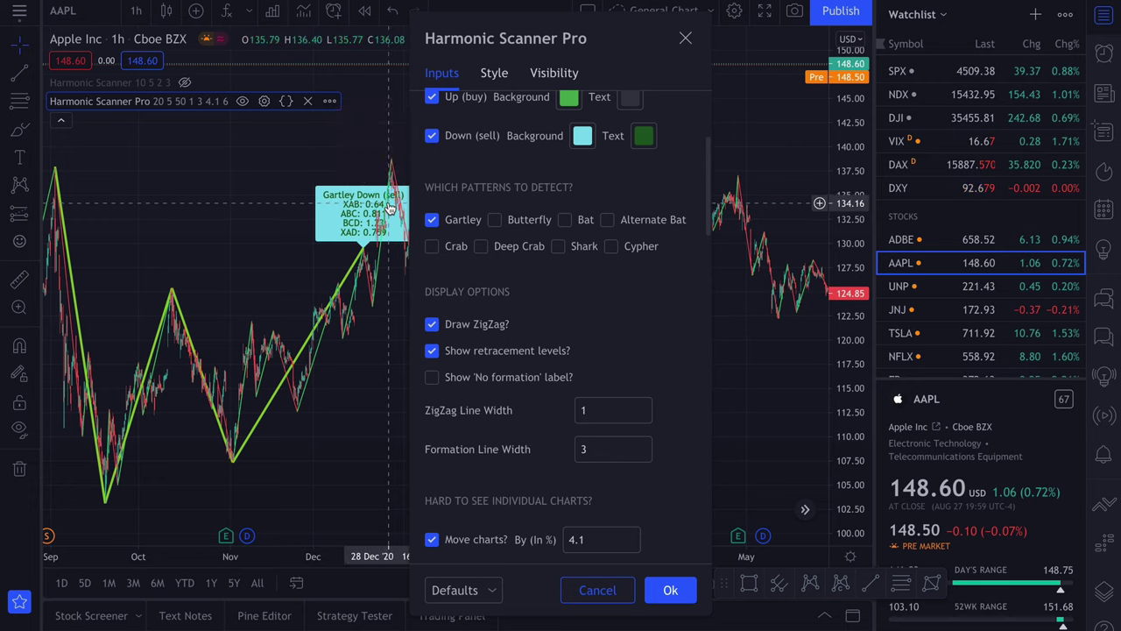
scroll(478, 299, "down", 3)
scroll(478, 299, "down", 6)
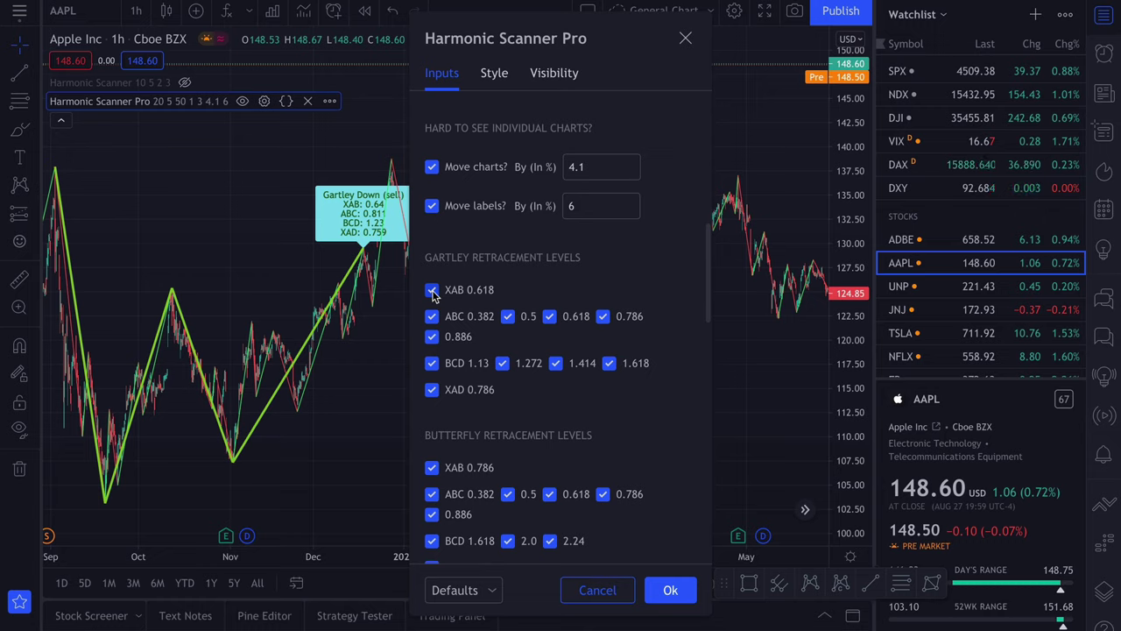
left_click(433, 291)
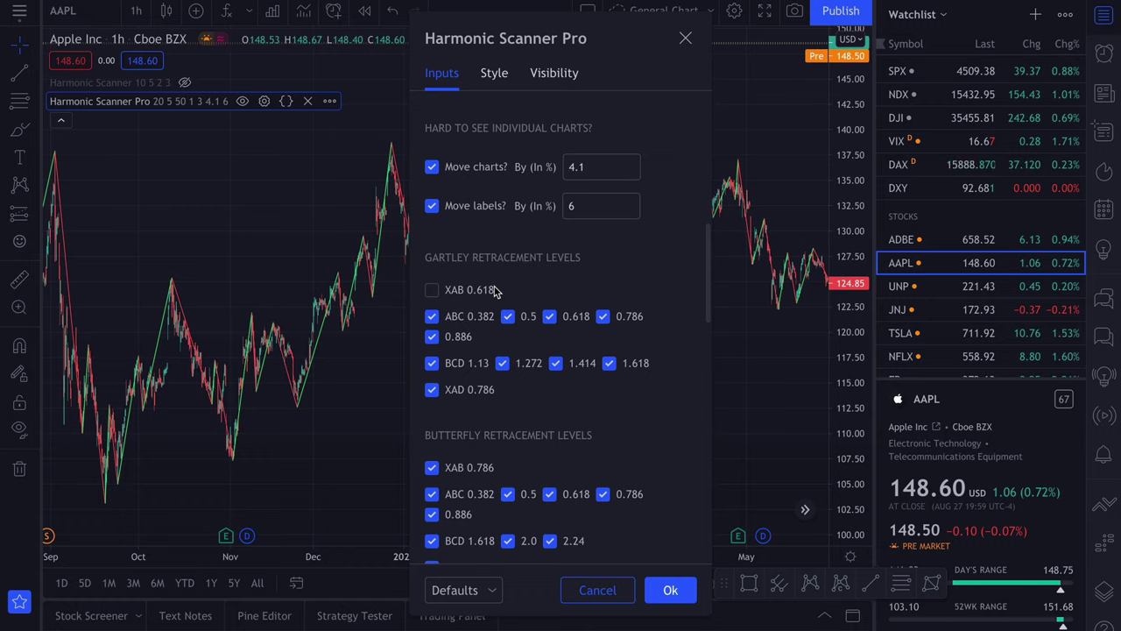
left_click(432, 292)
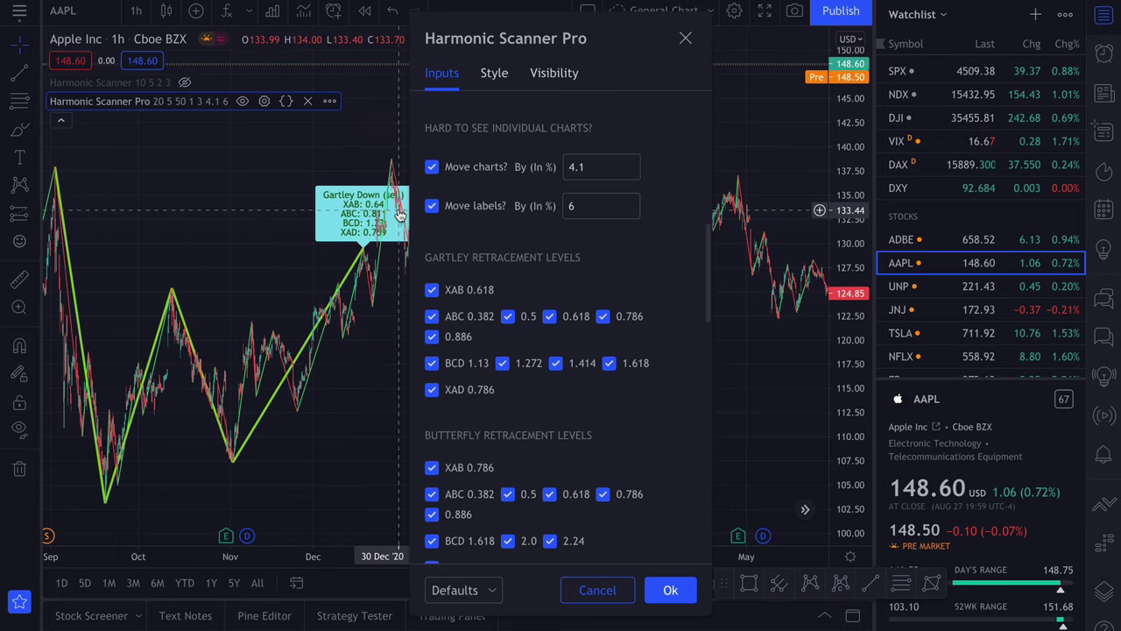
mouse_move(348, 220)
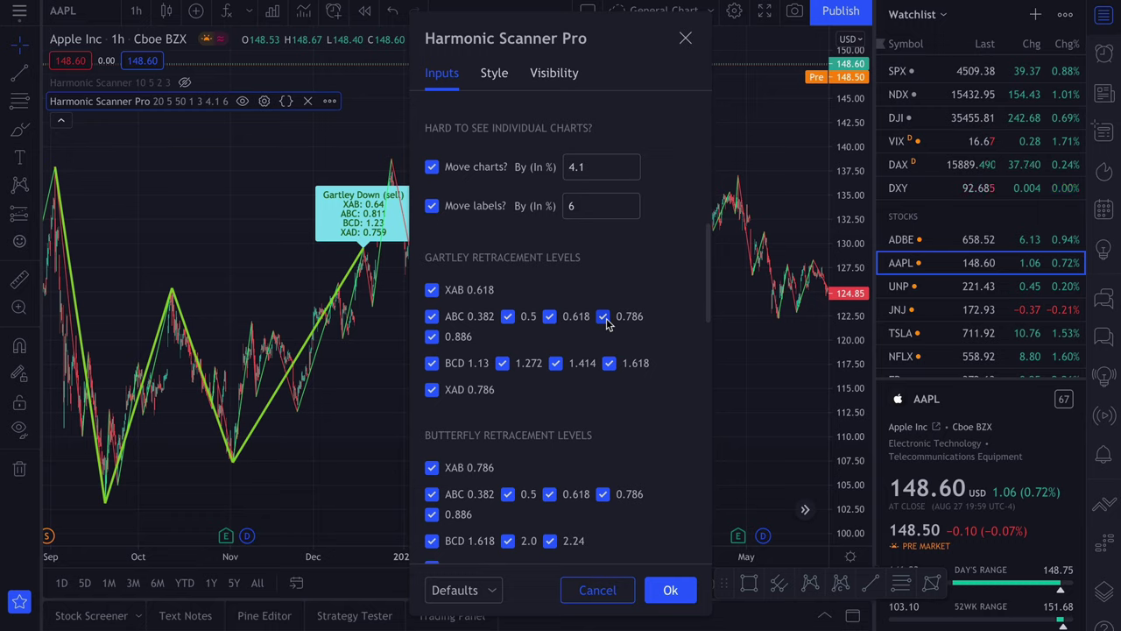
left_click(432, 317)
left_click(508, 316)
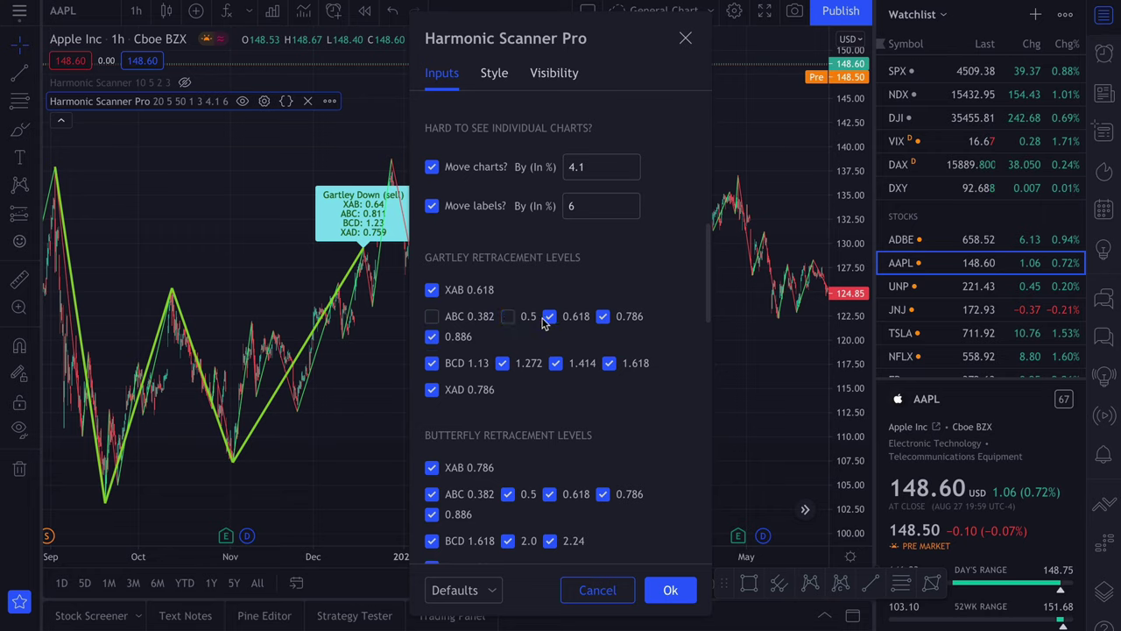
left_click(549, 316)
left_click(432, 337)
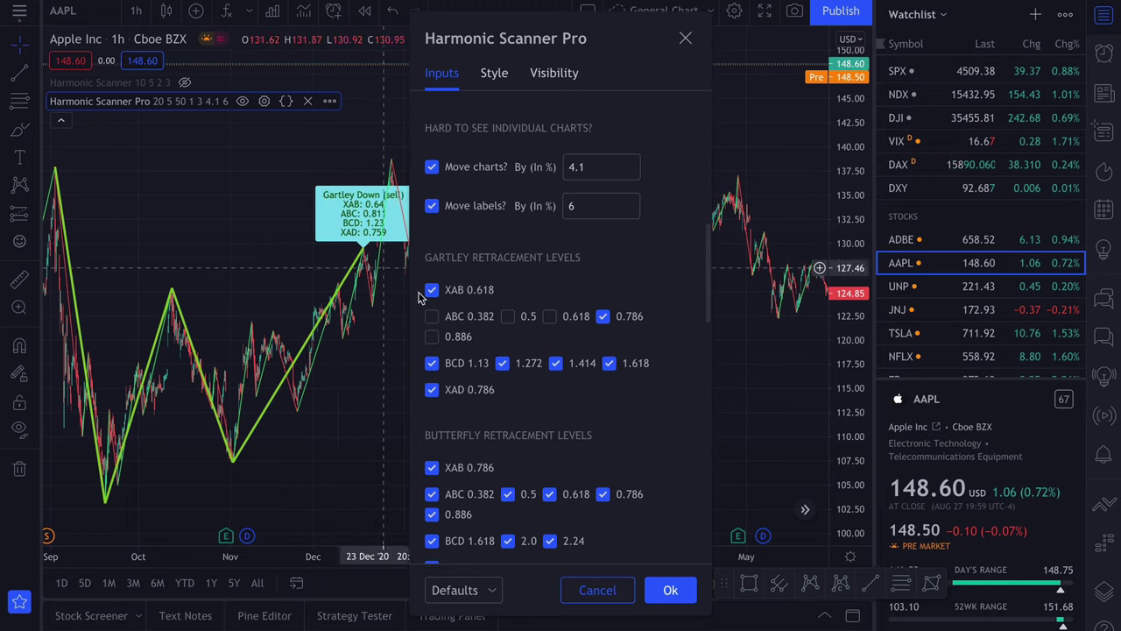
left_click(431, 316)
left_click(431, 337)
left_click(508, 316)
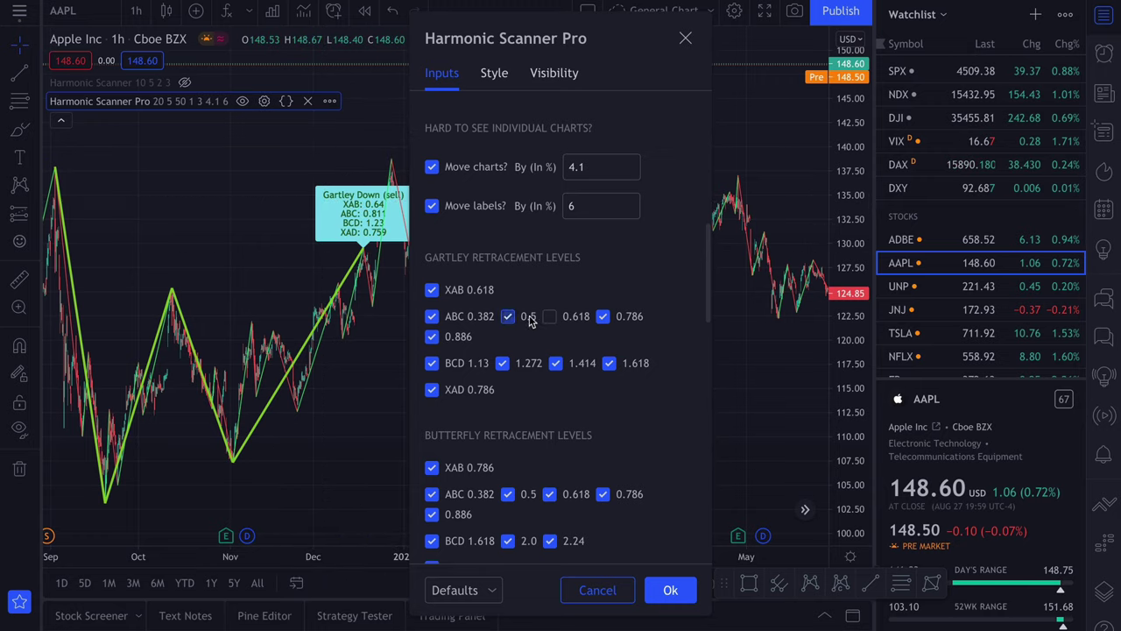
left_click(549, 316)
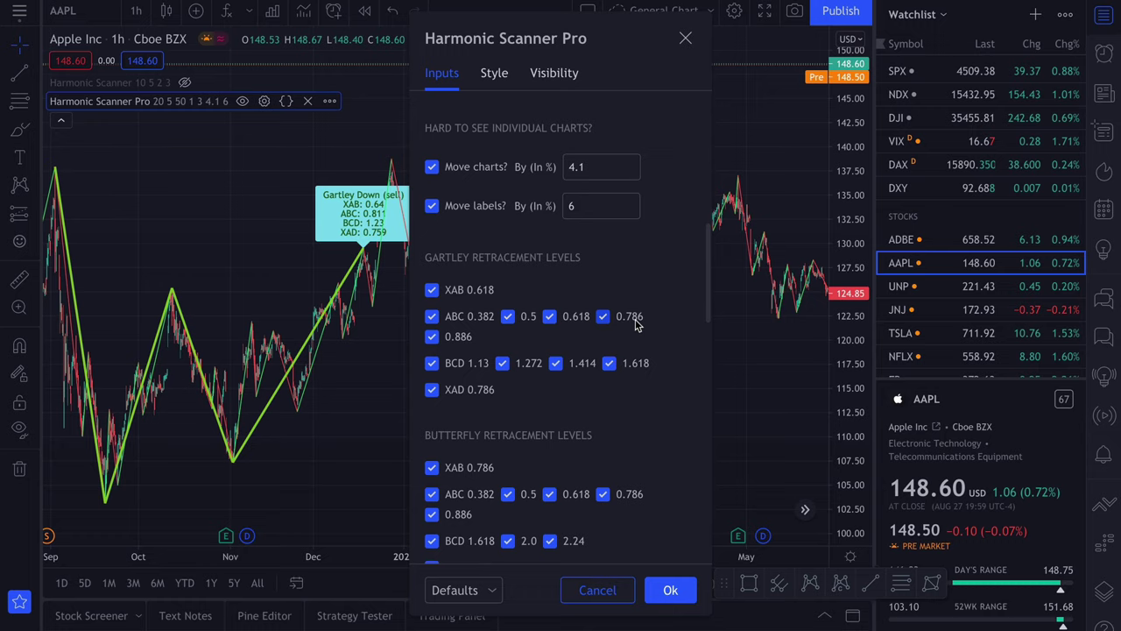
left_click(637, 324)
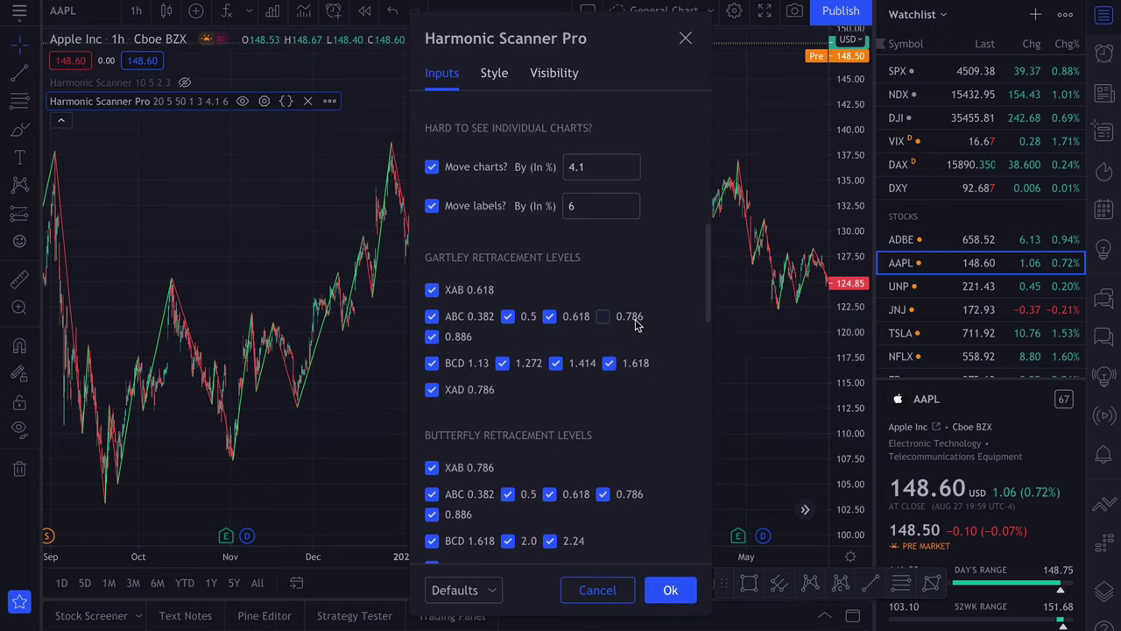
left_click(636, 324)
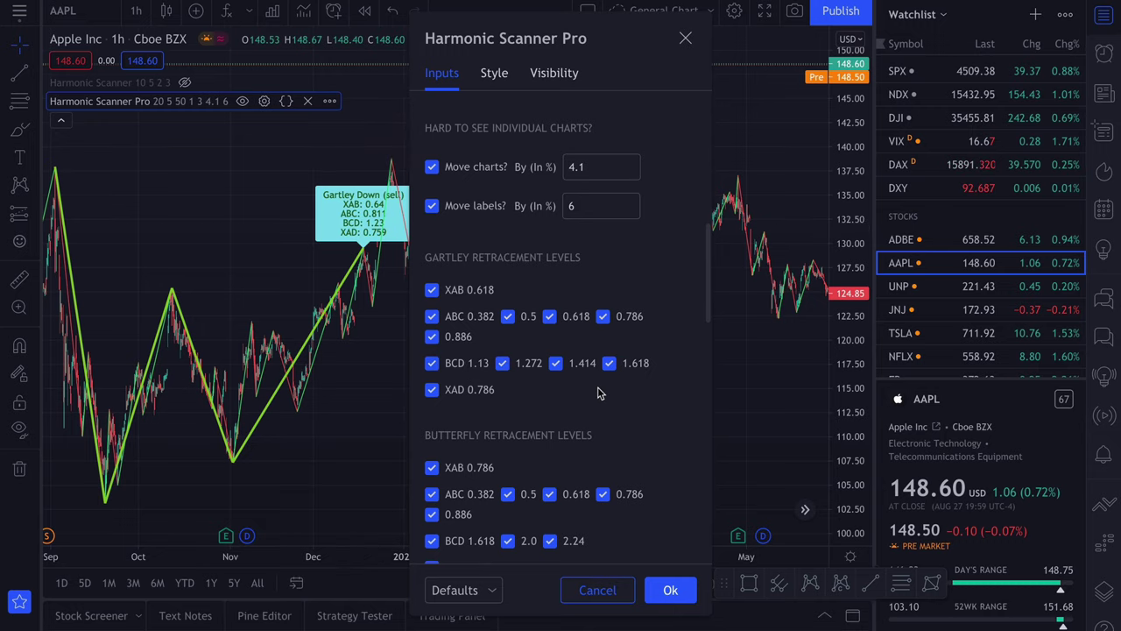
left_click(503, 363)
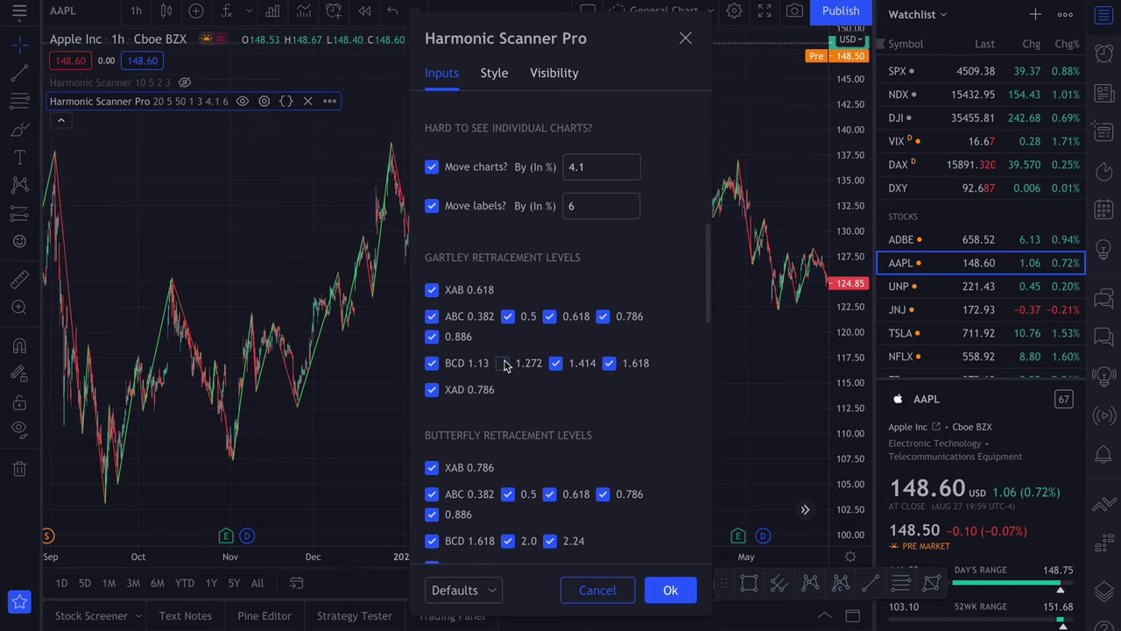
left_click(503, 364)
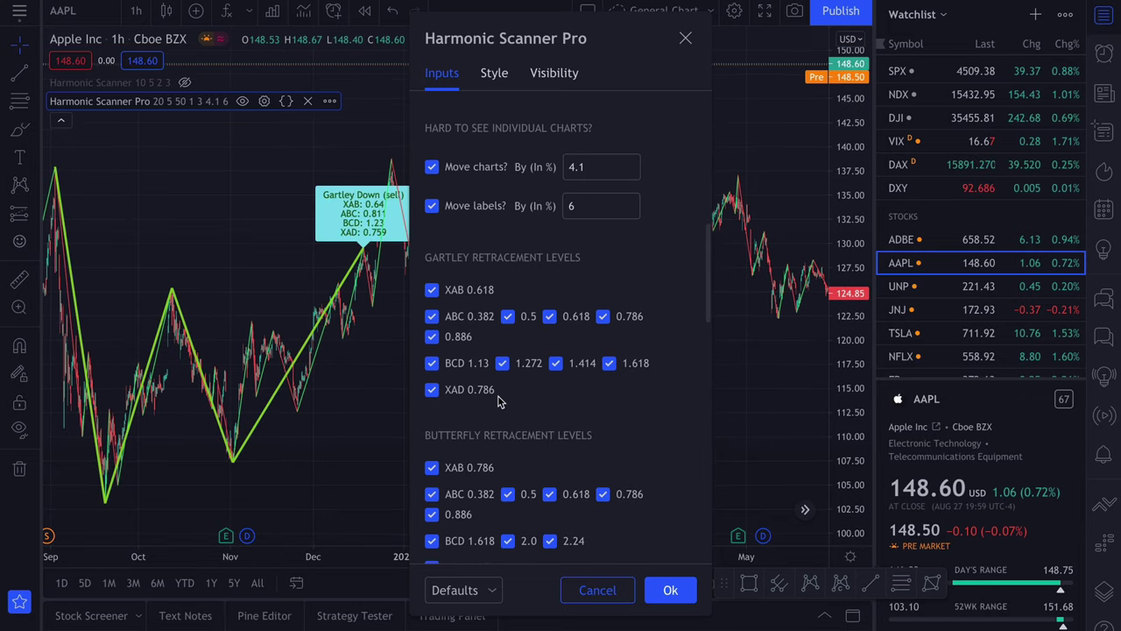
left_click(433, 391)
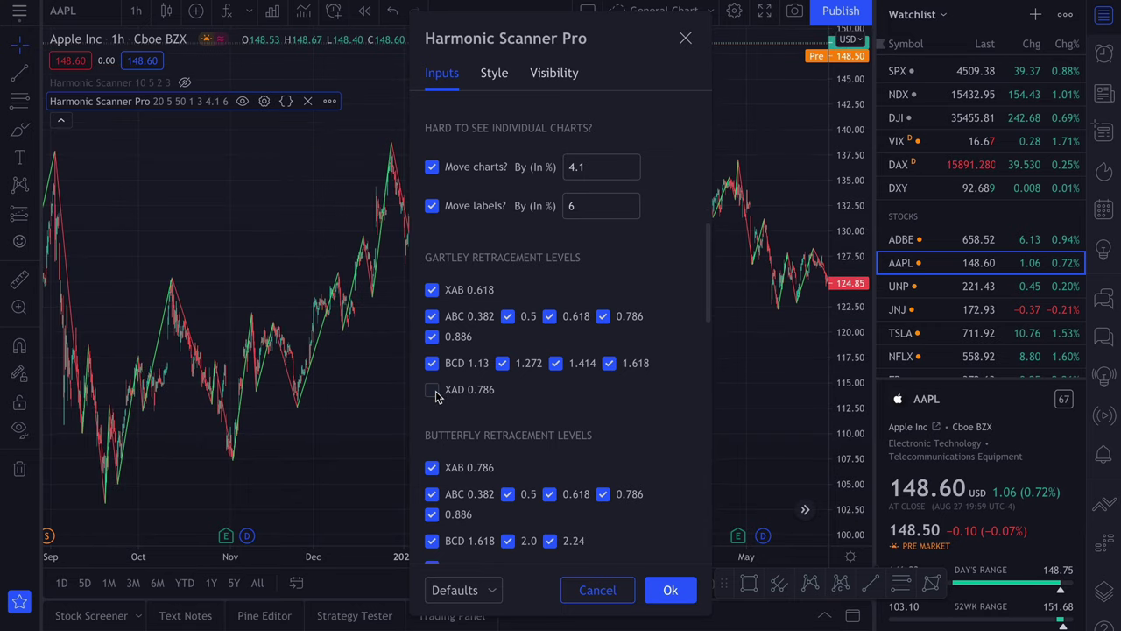
left_click(432, 391)
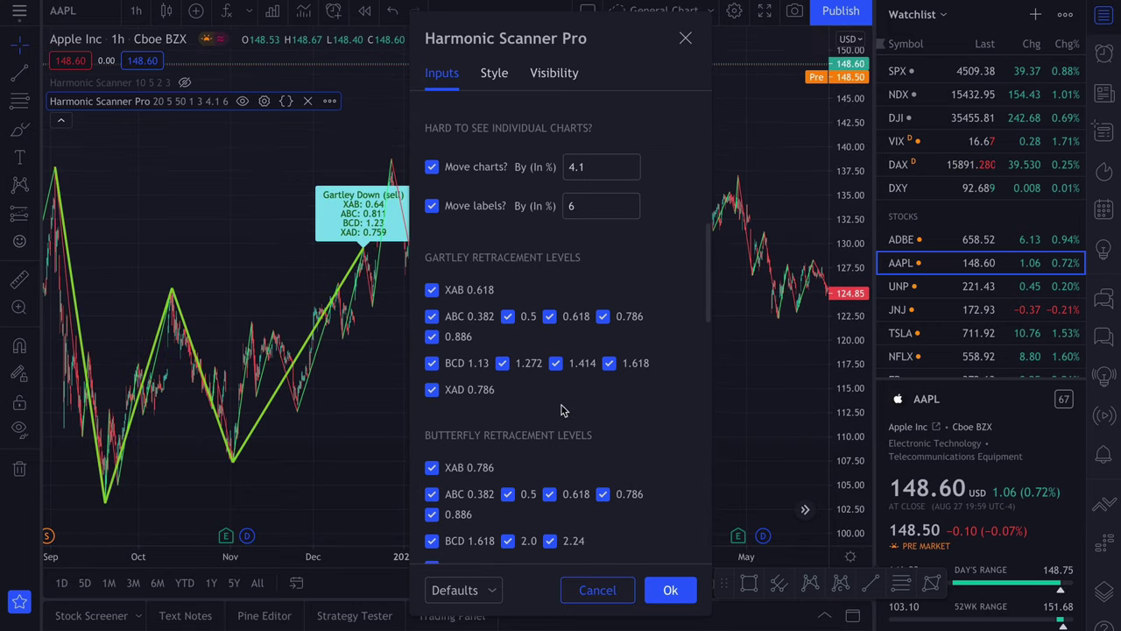
scroll(565, 403, "down", 3)
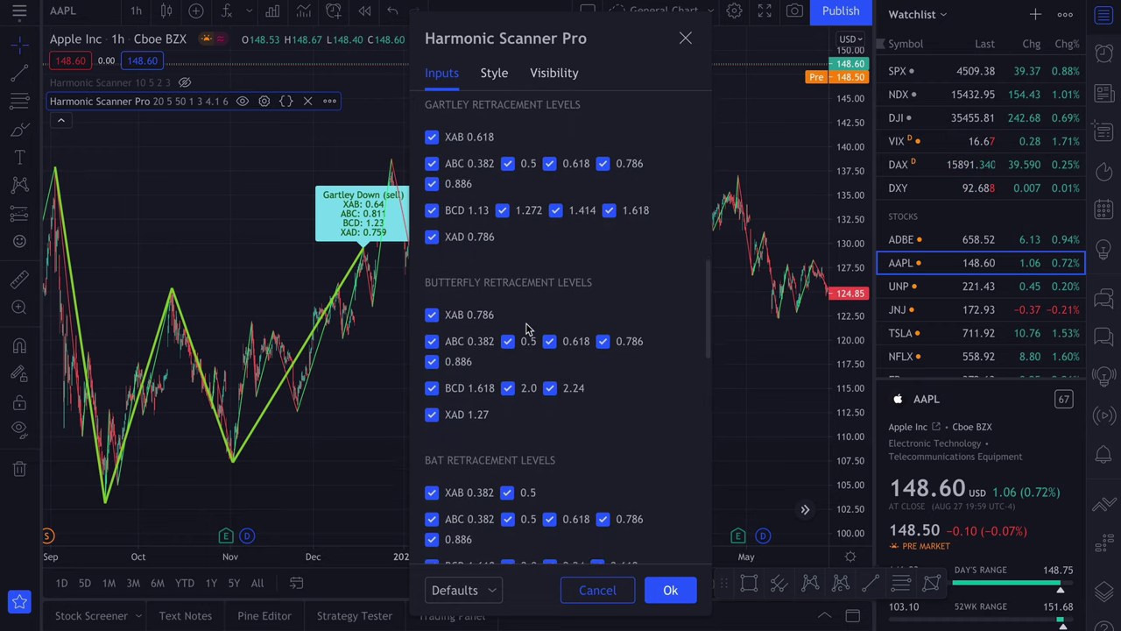
scroll(528, 328, "down", 4)
scroll(528, 328, "down", 8)
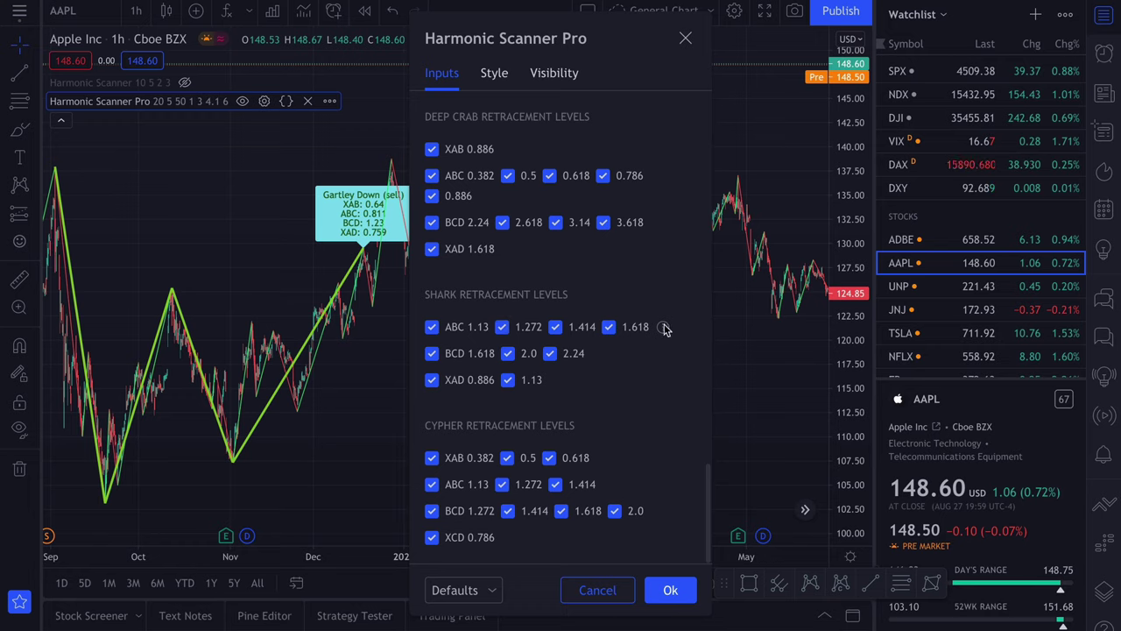
mouse_move(663, 328)
scroll(578, 287, "up", 10)
scroll(578, 286, "up", 2)
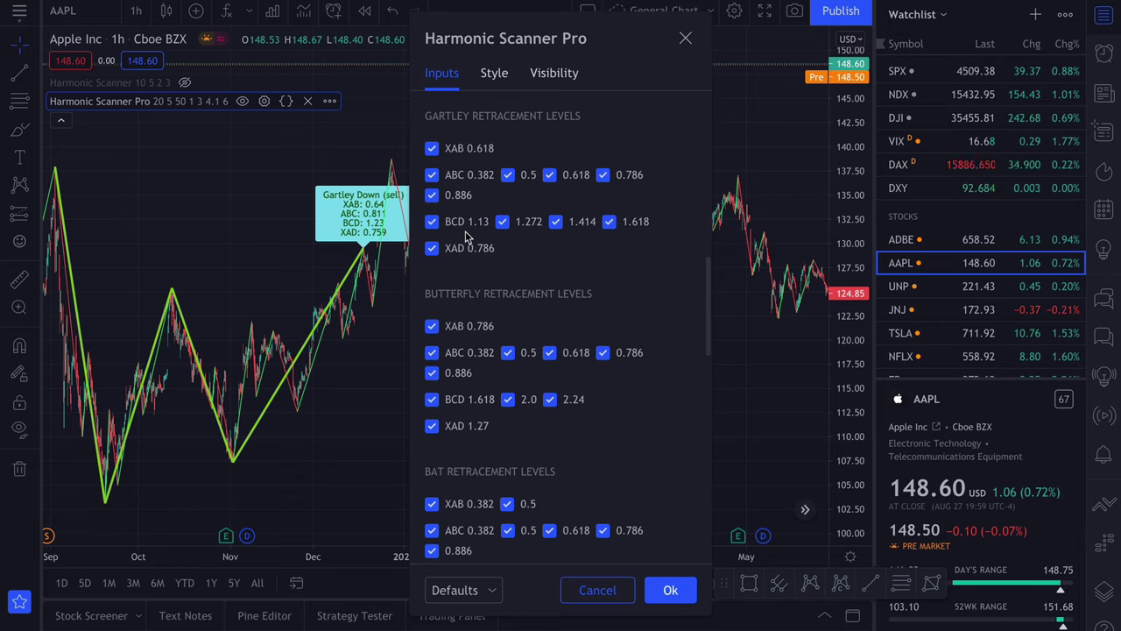
Step: Save Harmonic Scanner Pro's current settings as default, then reset them to defaults
left_click(483, 589)
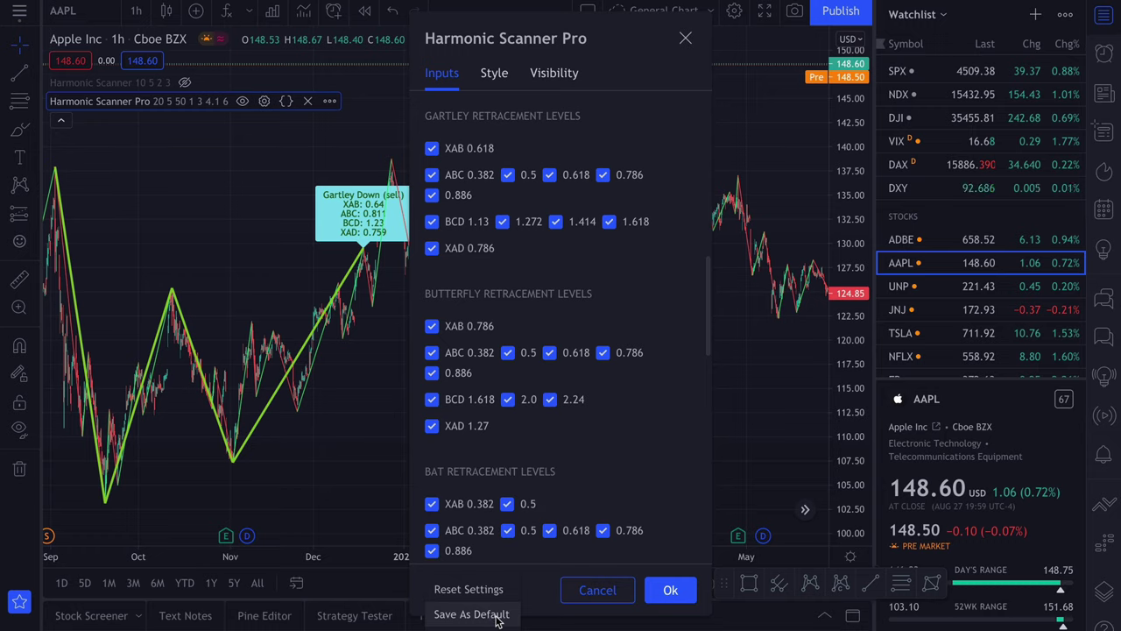
left_click(497, 615)
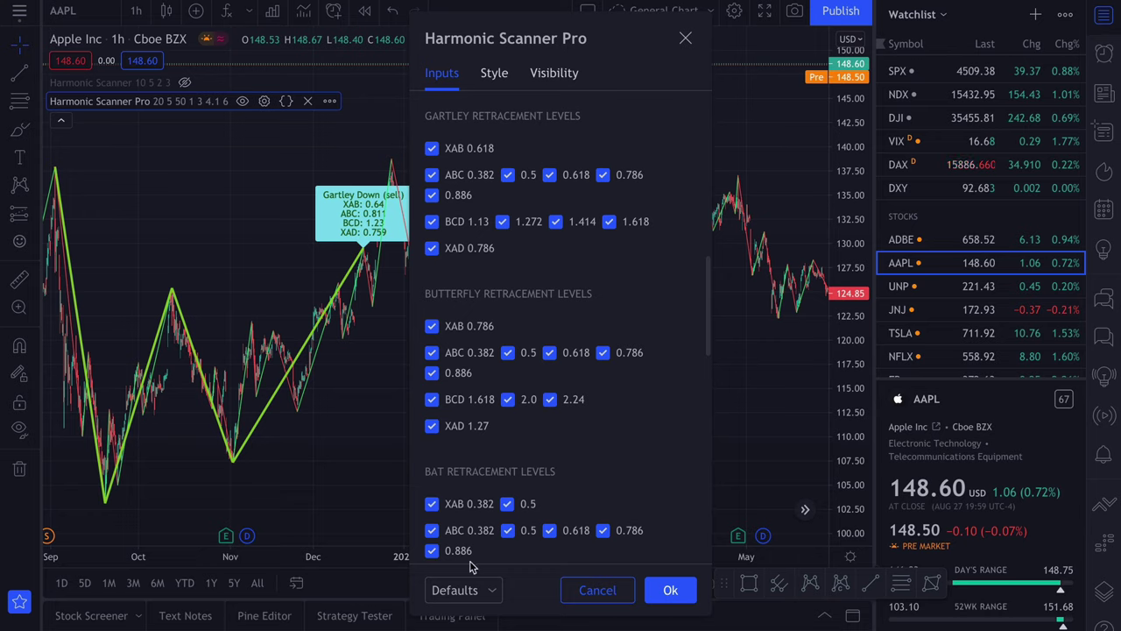
left_click(473, 591)
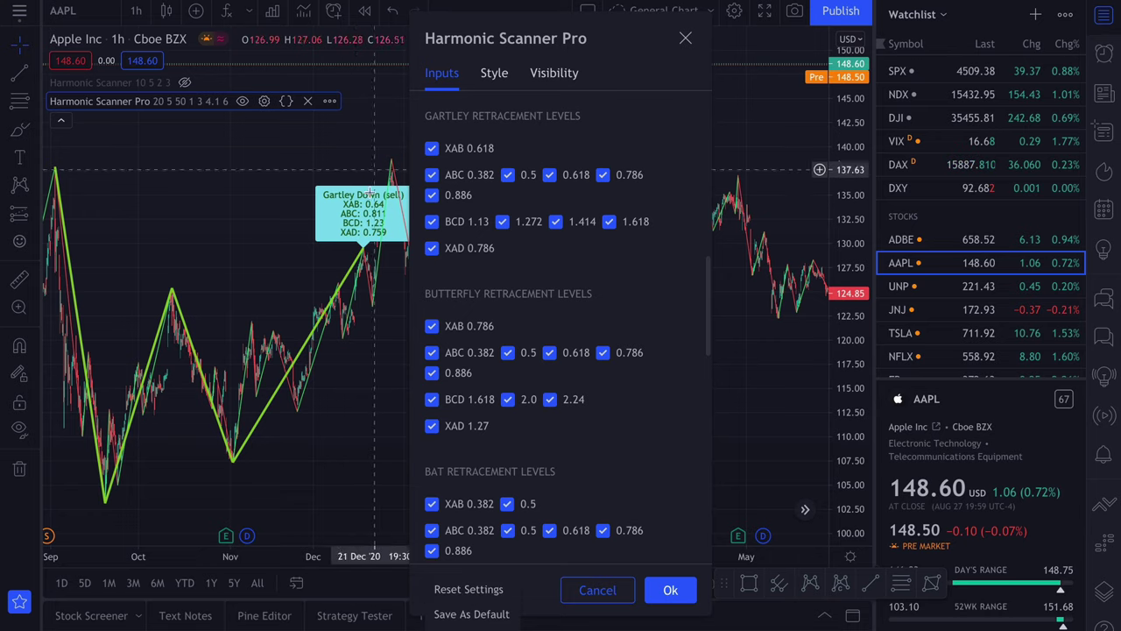
left_click(468, 591)
Step: Set ZigZag depth to 19, hide retracement levels, draw the zigzag at width 1, and apply
scroll(561, 351, "up", 10)
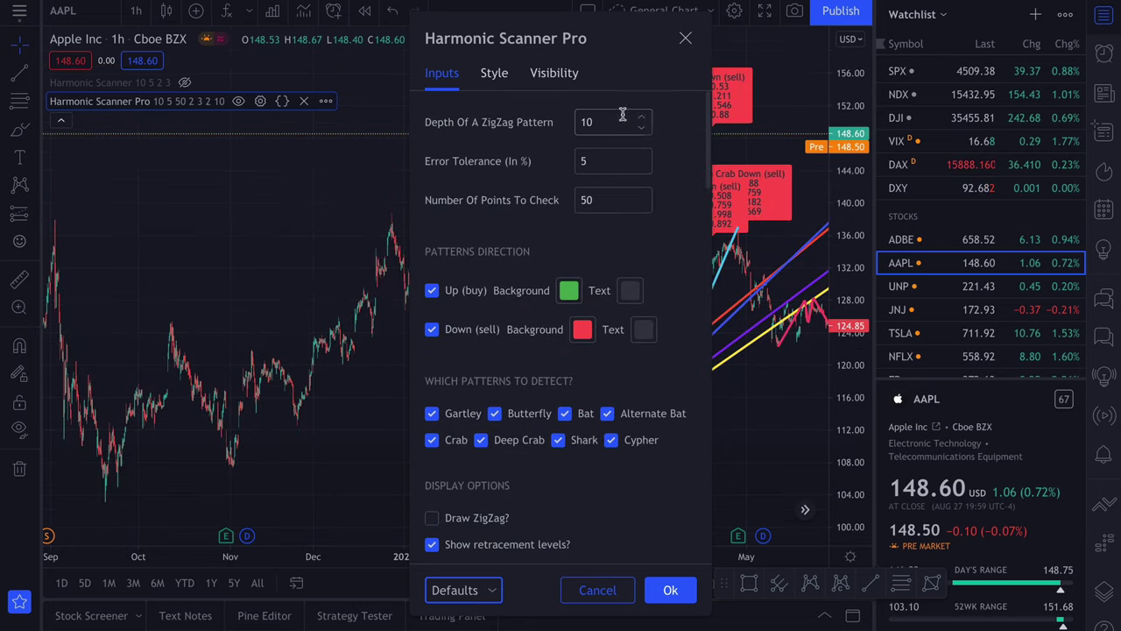
left_click(644, 118)
left_click(644, 118)
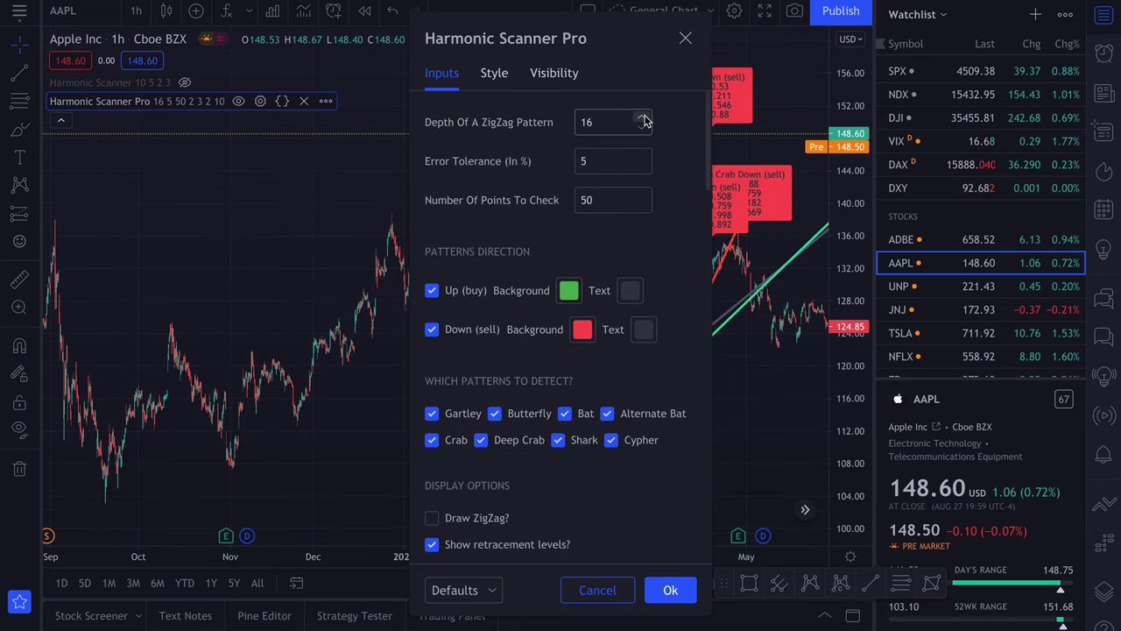
left_click(644, 118)
left_click(644, 118)
scroll(608, 499, "down", 2)
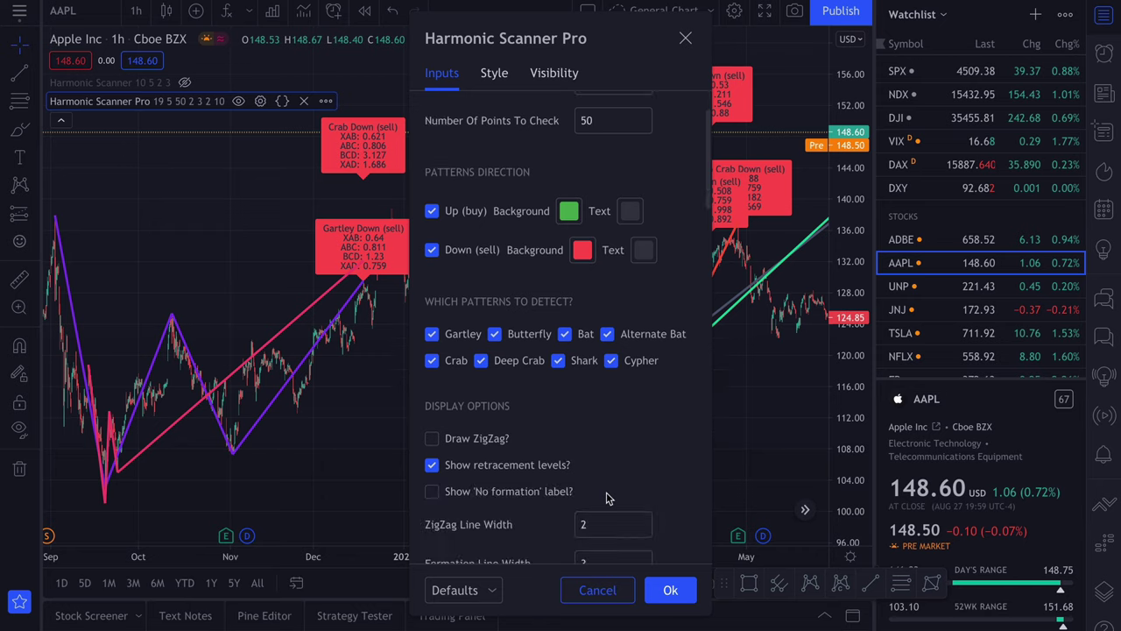
left_click(496, 469)
left_click(432, 438)
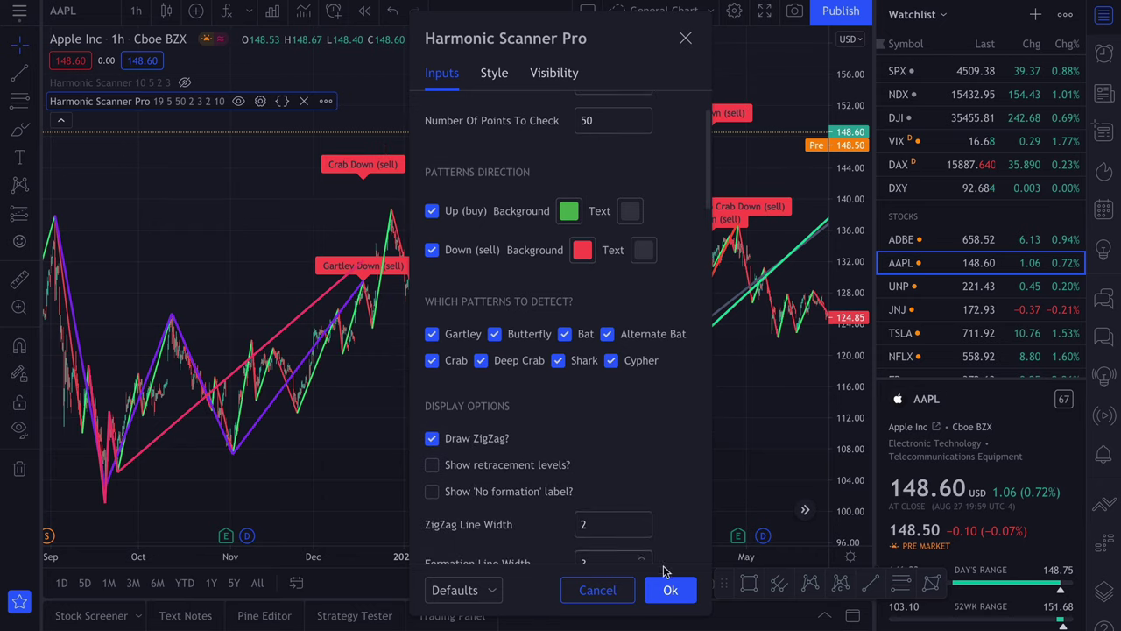
left_click(644, 530)
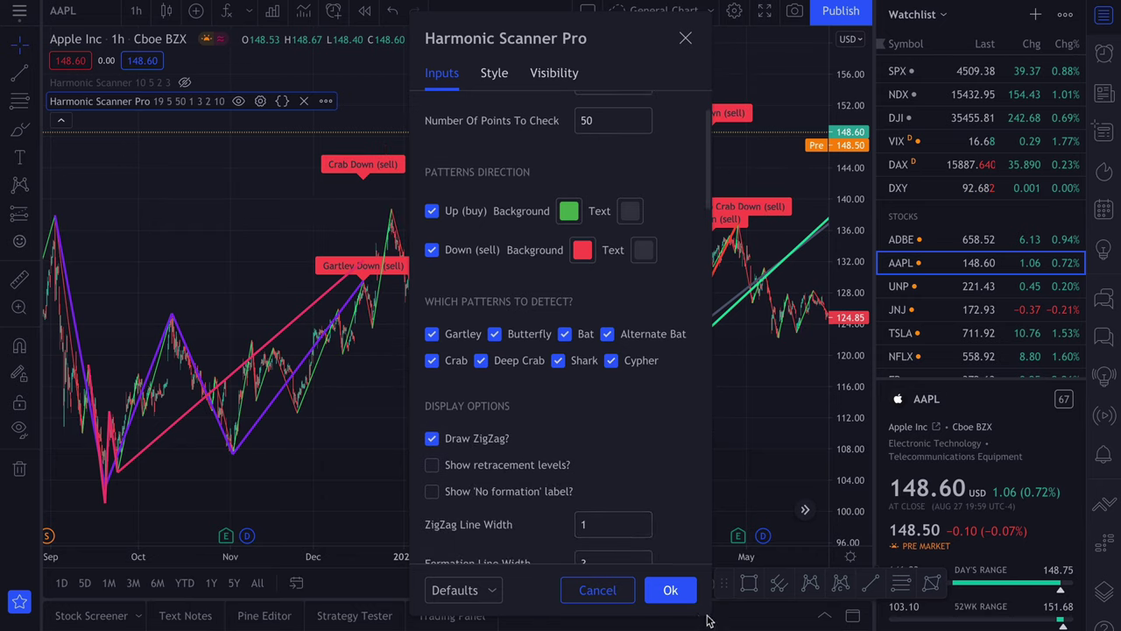
left_click(671, 591)
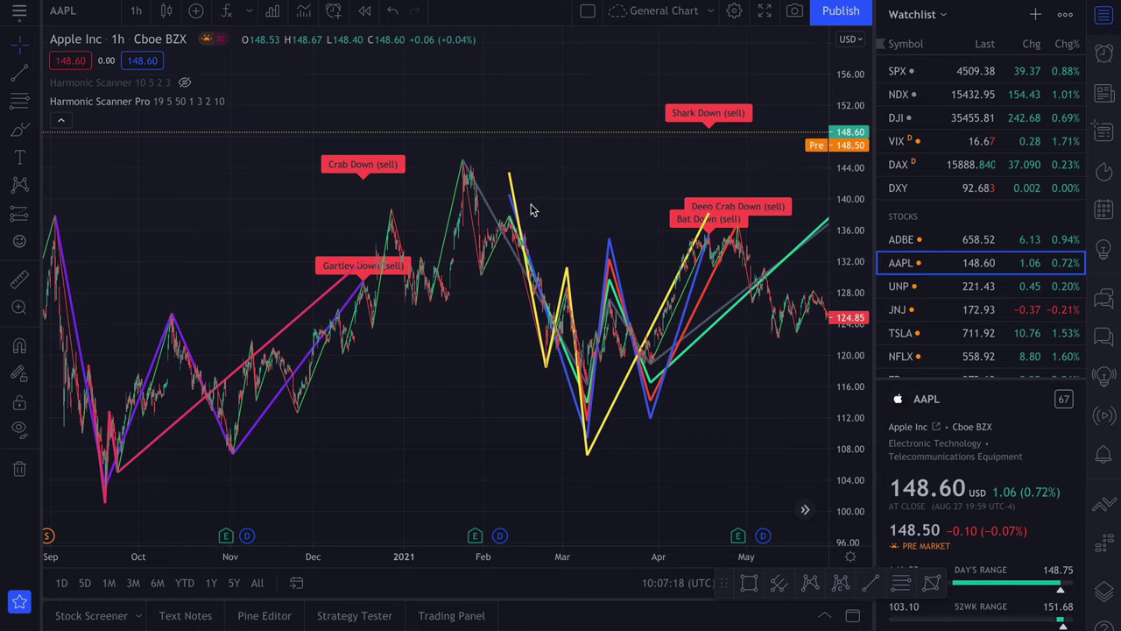
Step: Jump the AAPL 1h chart to the latest bars and open the empty Alerts panel
key("alt+r")
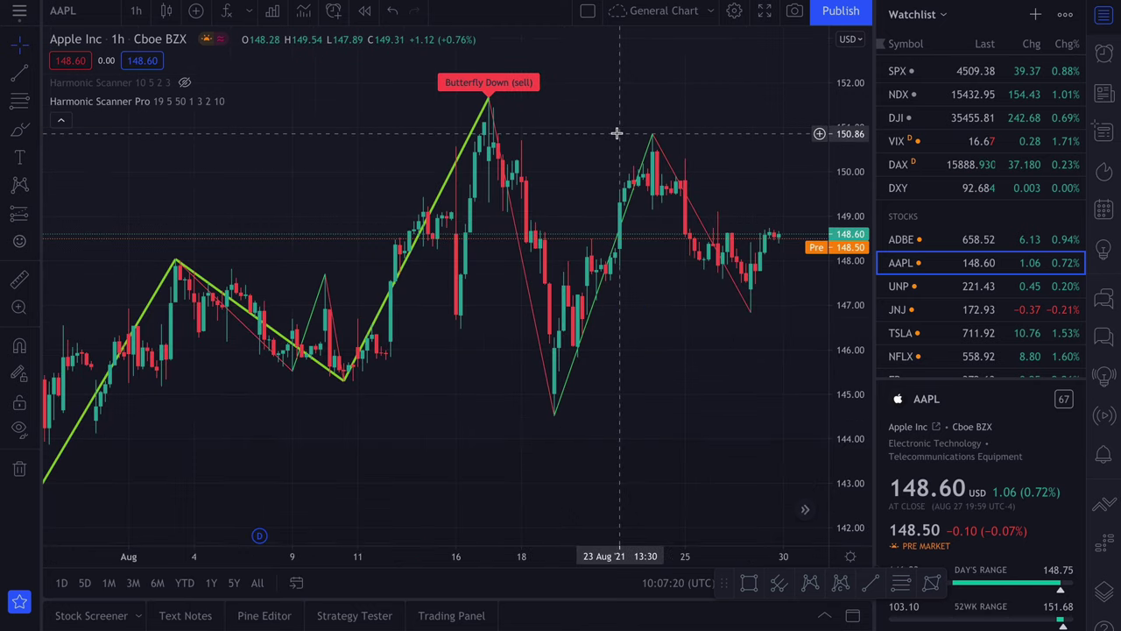
scroll(617, 133, "up", 2)
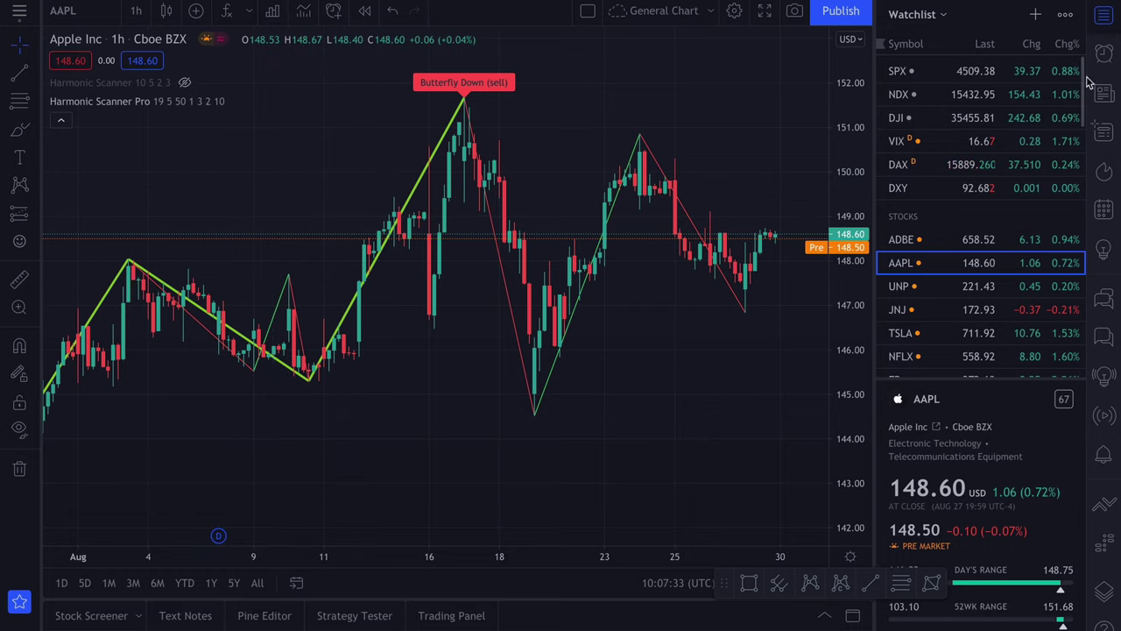
left_click(1104, 56)
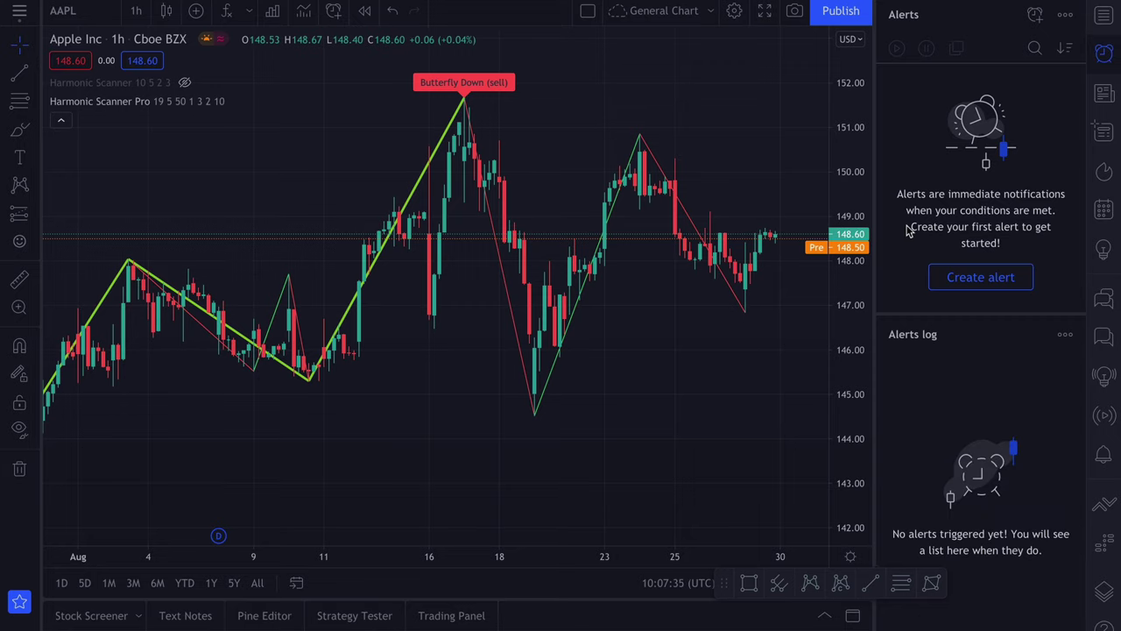
Step: Create an AAPL alert at the 151.45 level with Harmonic Scanner Pro as its condition
right_click(669, 106)
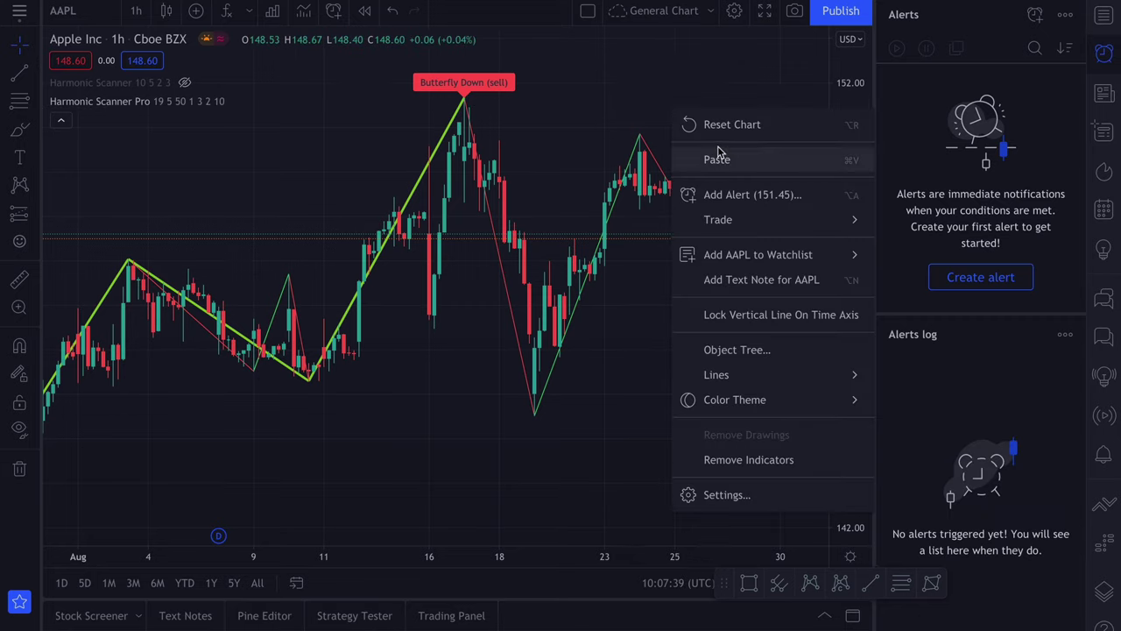
left_click(722, 192)
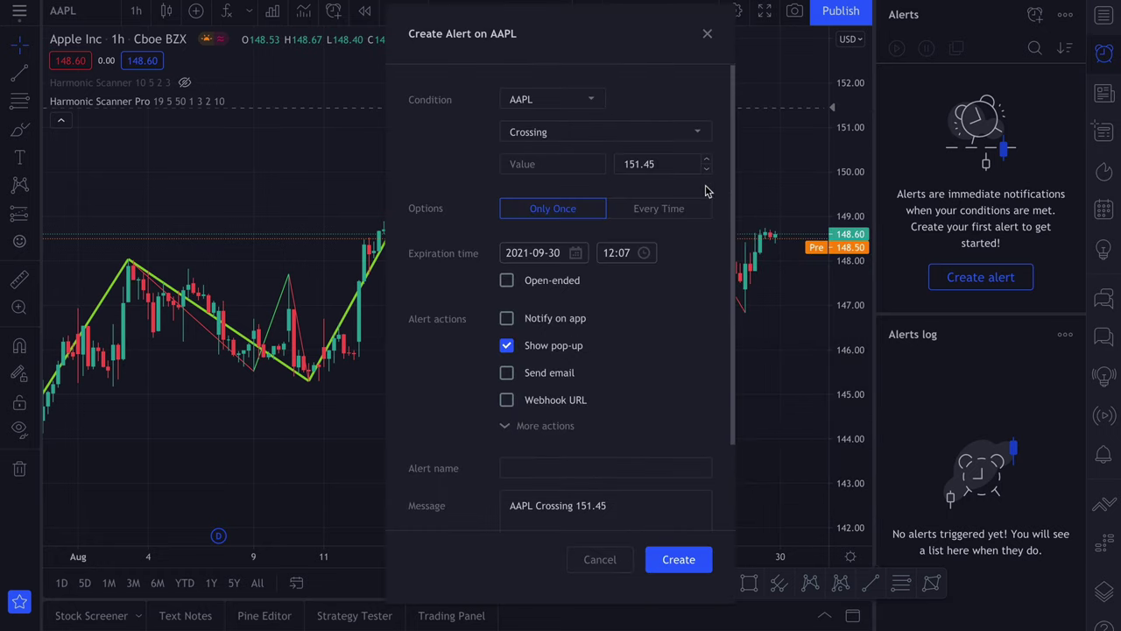
left_click(558, 111)
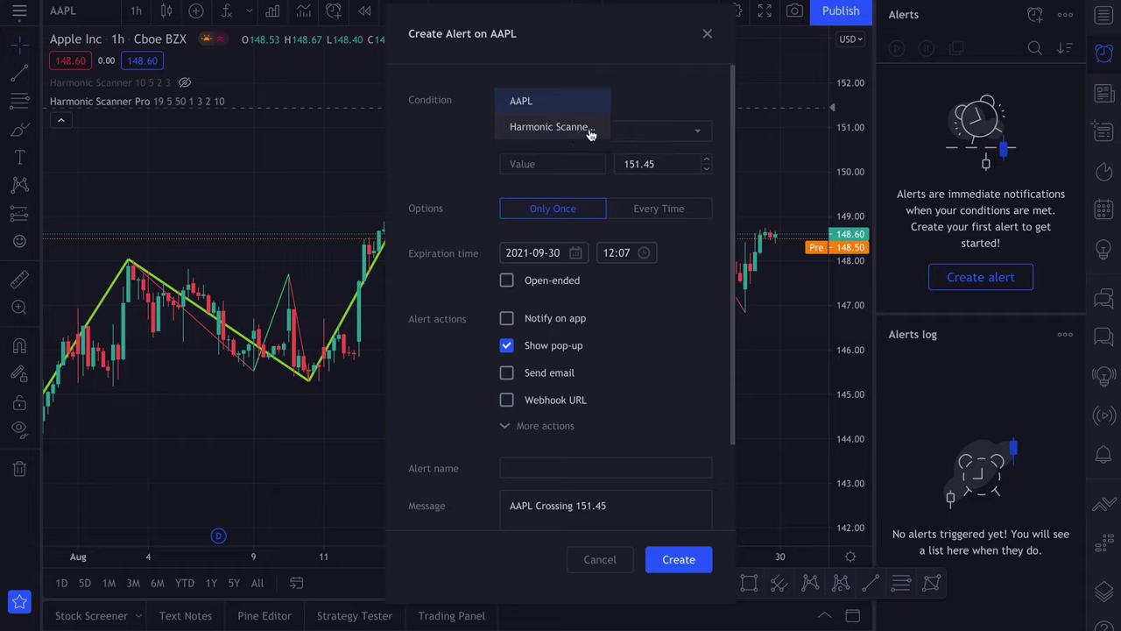
left_click(591, 131)
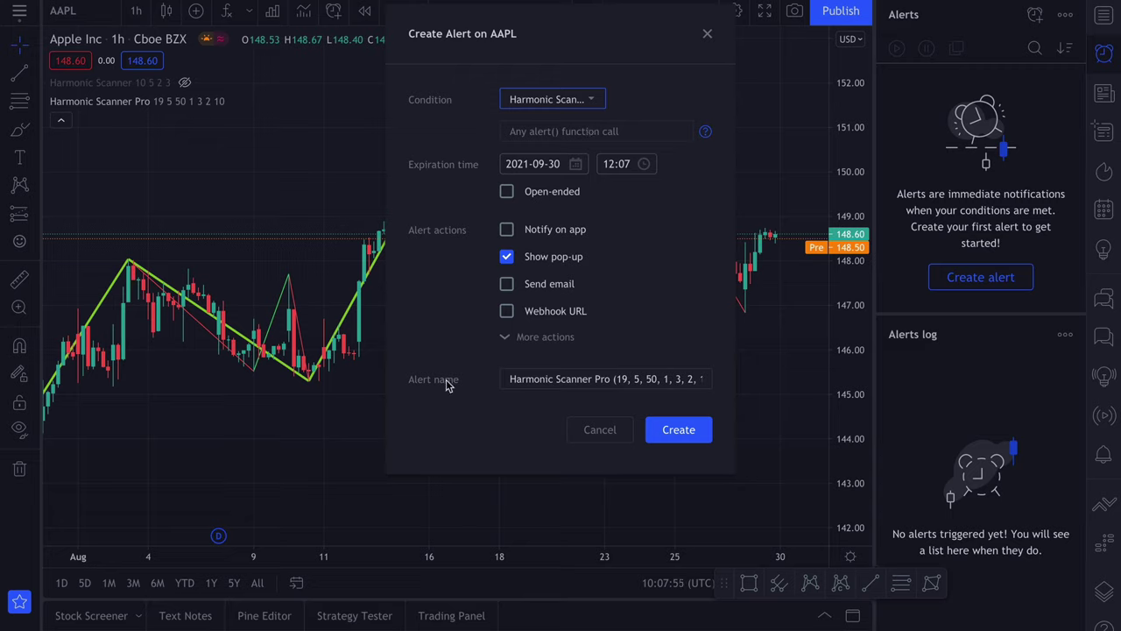
left_click(588, 386)
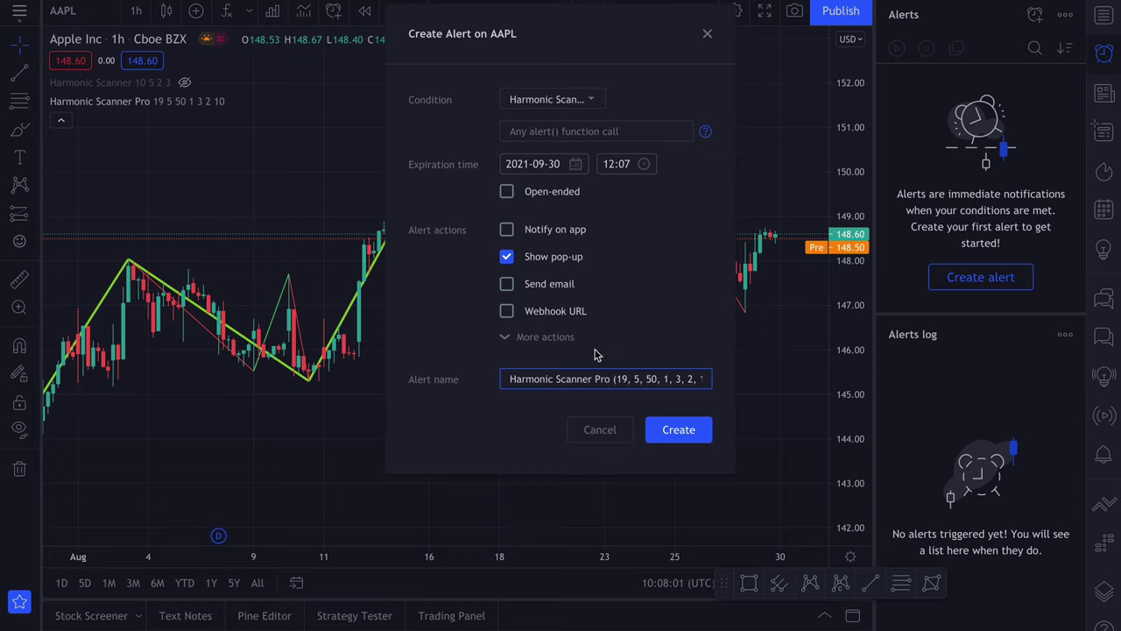
left_click(676, 432)
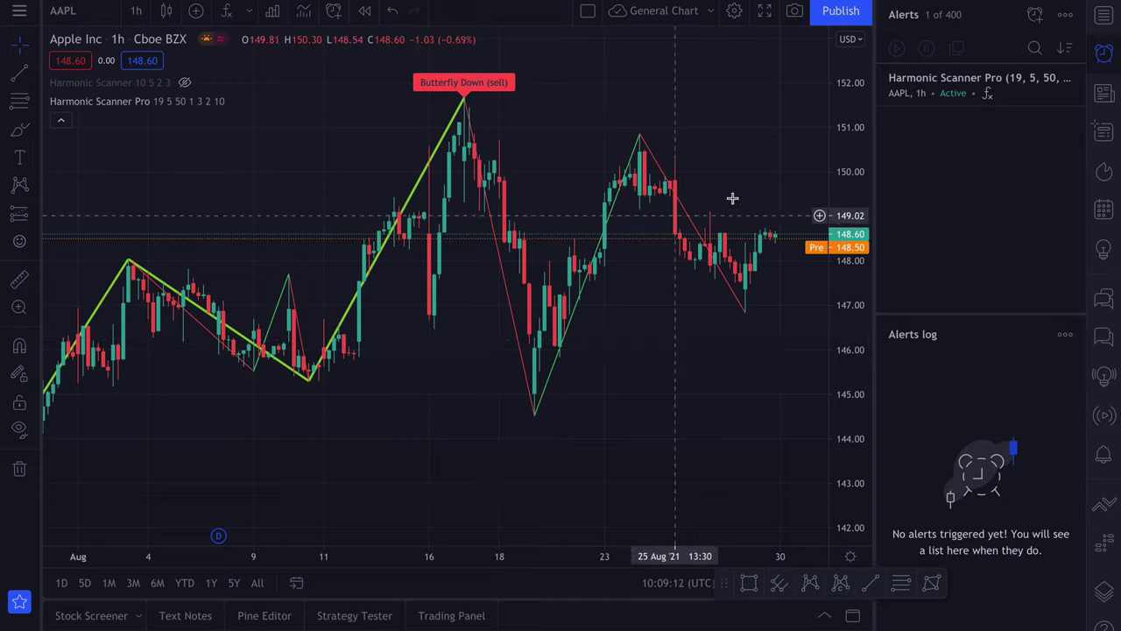
Step: Load BTCUSD from the watchlist and switch the chart to 15-second bars
left_click(1103, 15)
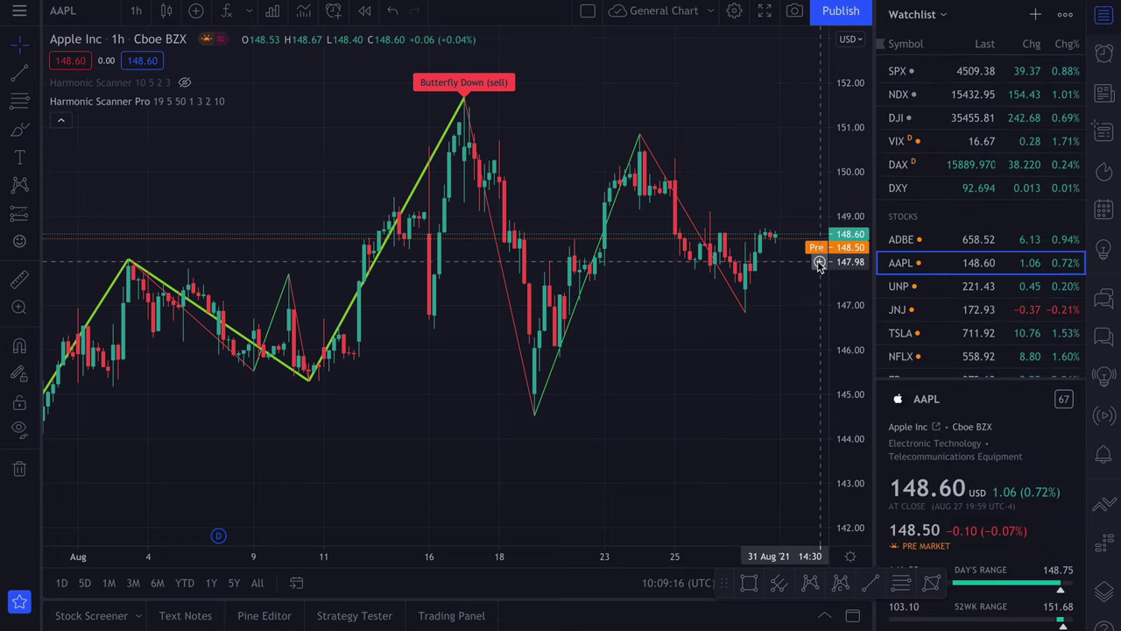
scroll(993, 210, "down", 7)
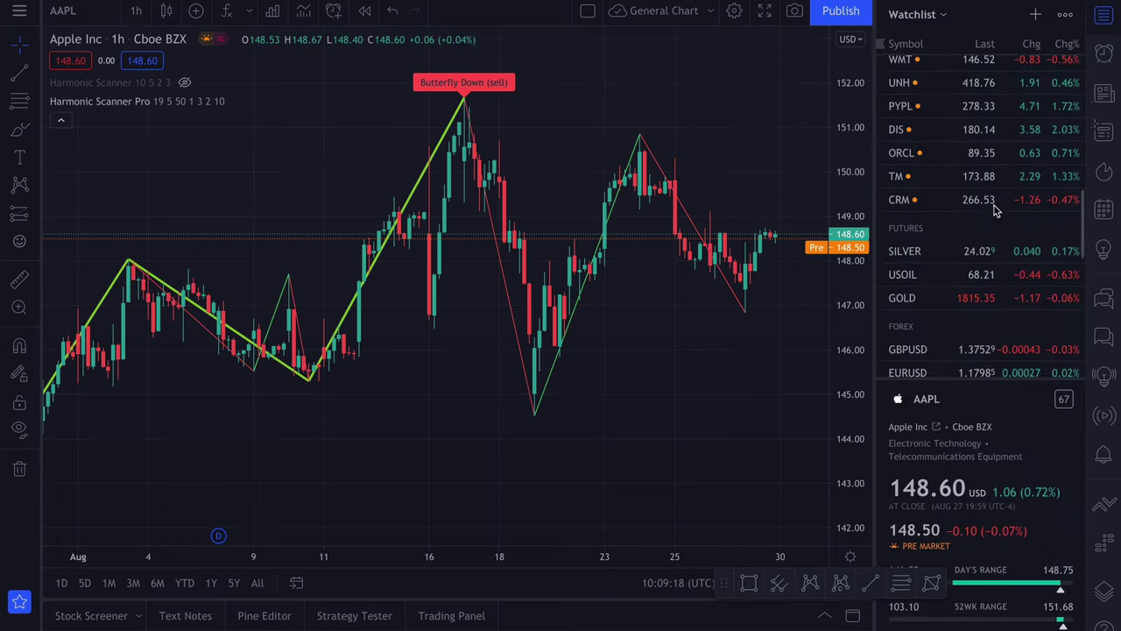
scroll(1003, 245, "down", 5)
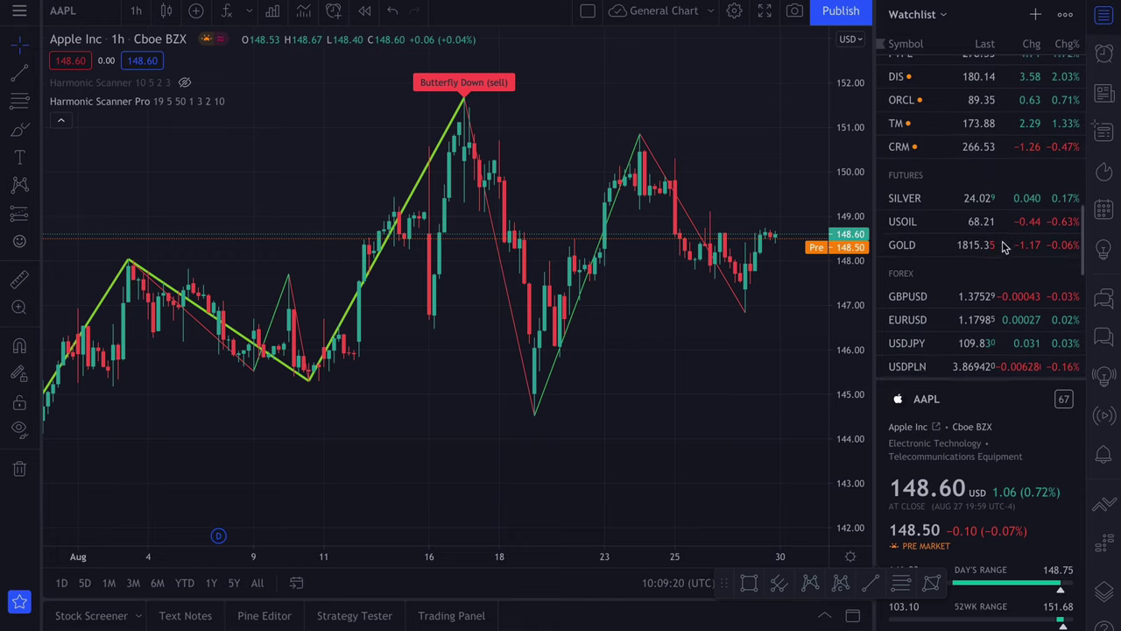
scroll(1003, 248, "down", 2)
left_click(963, 185)
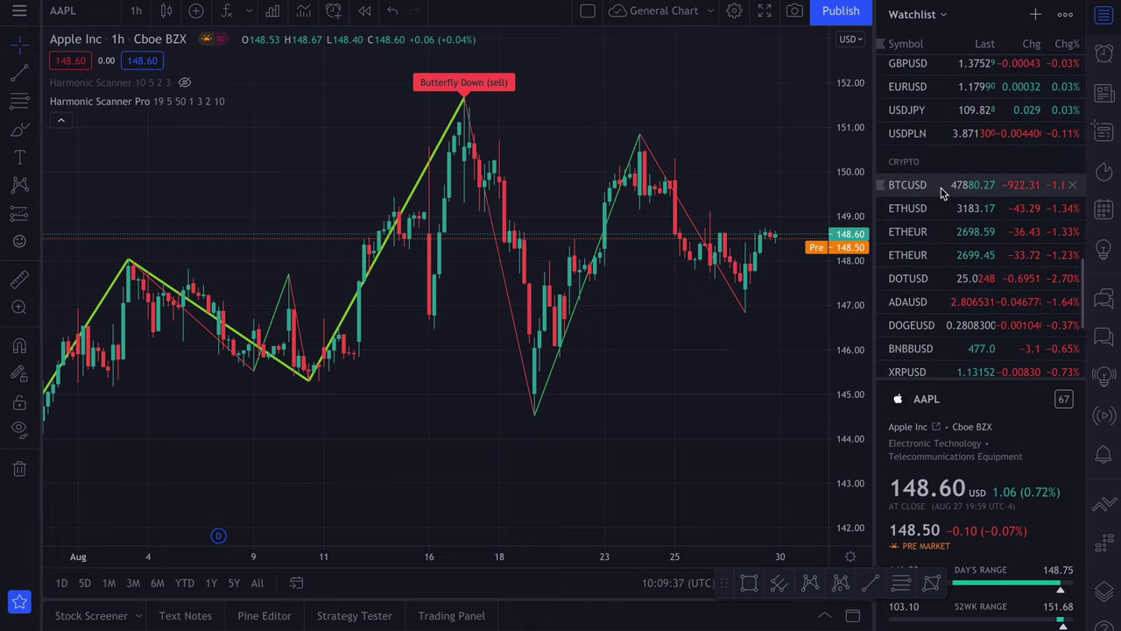
left_click(136, 11)
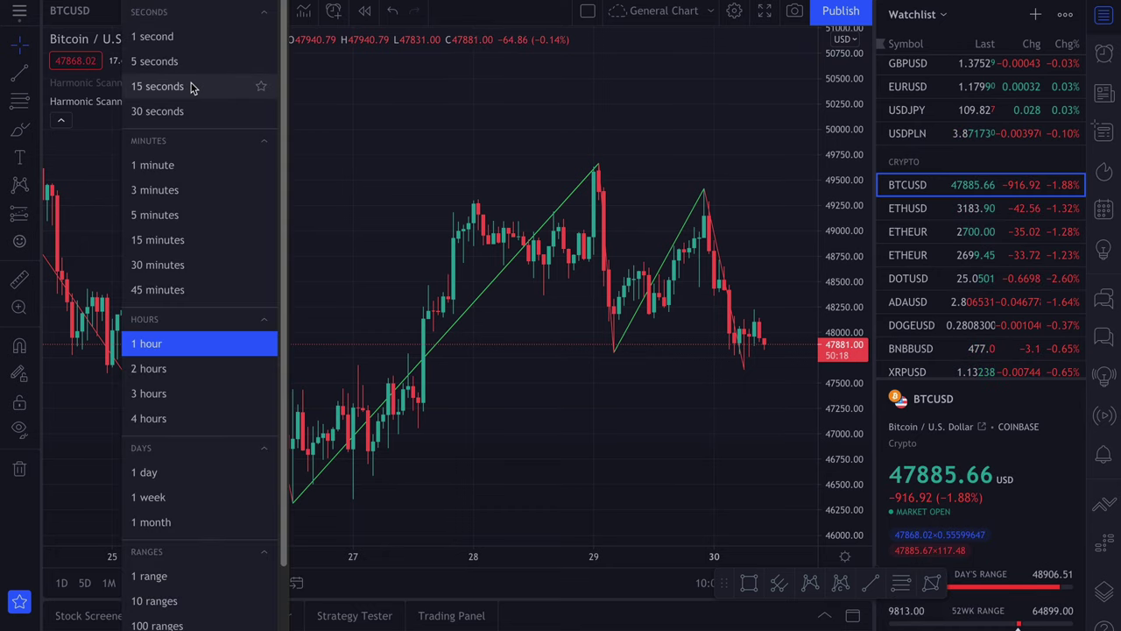
left_click(254, 86)
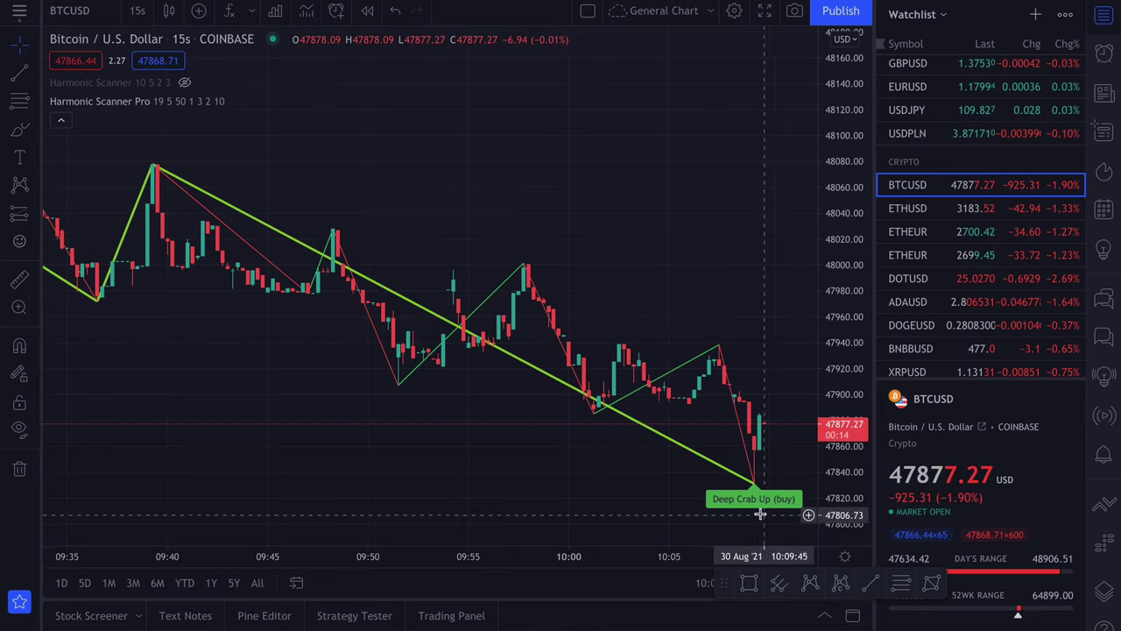
Step: Open Harmonic Scanner Pro's settings and raise Error Tolerance from 5 toward 19%
mouse_move(720, 448)
scroll(568, 208, "down", 6)
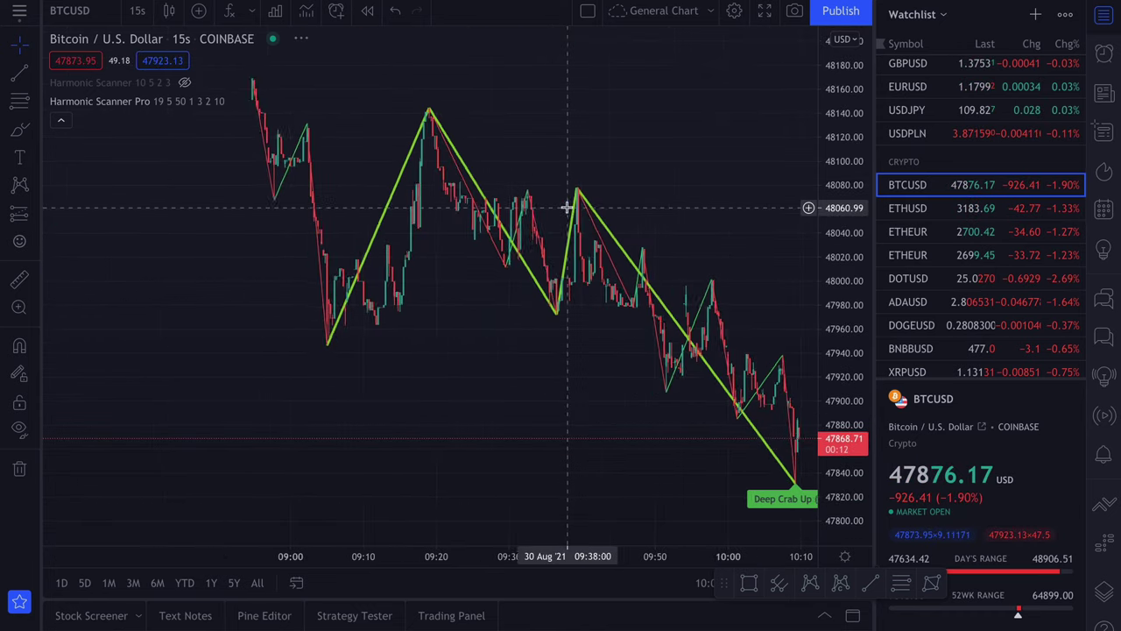
double_click(211, 102)
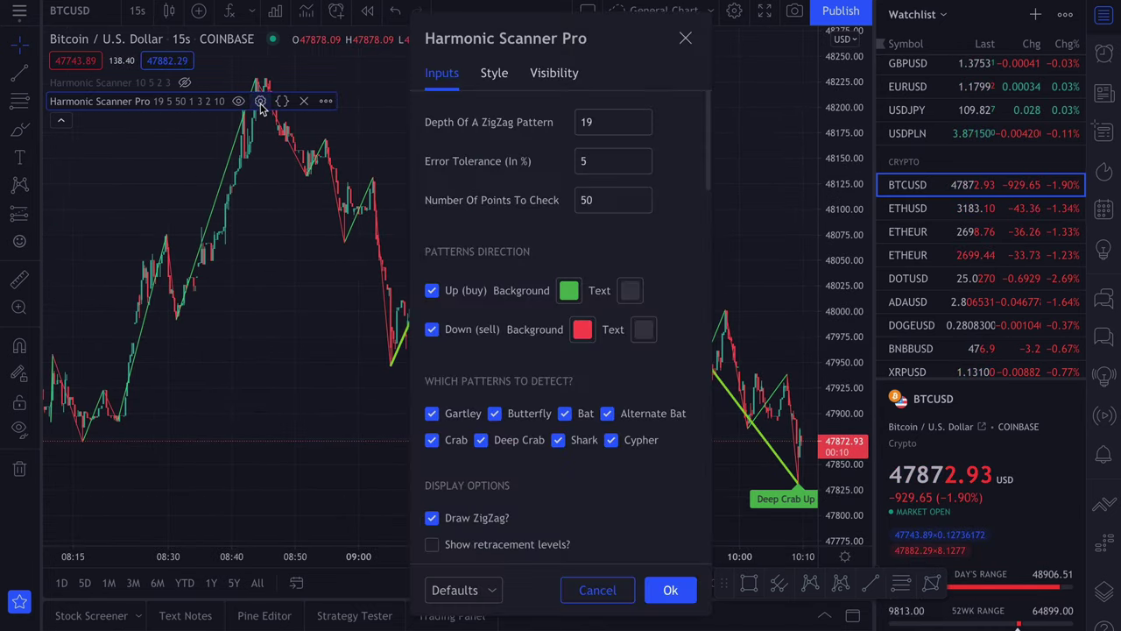
left_click(642, 158)
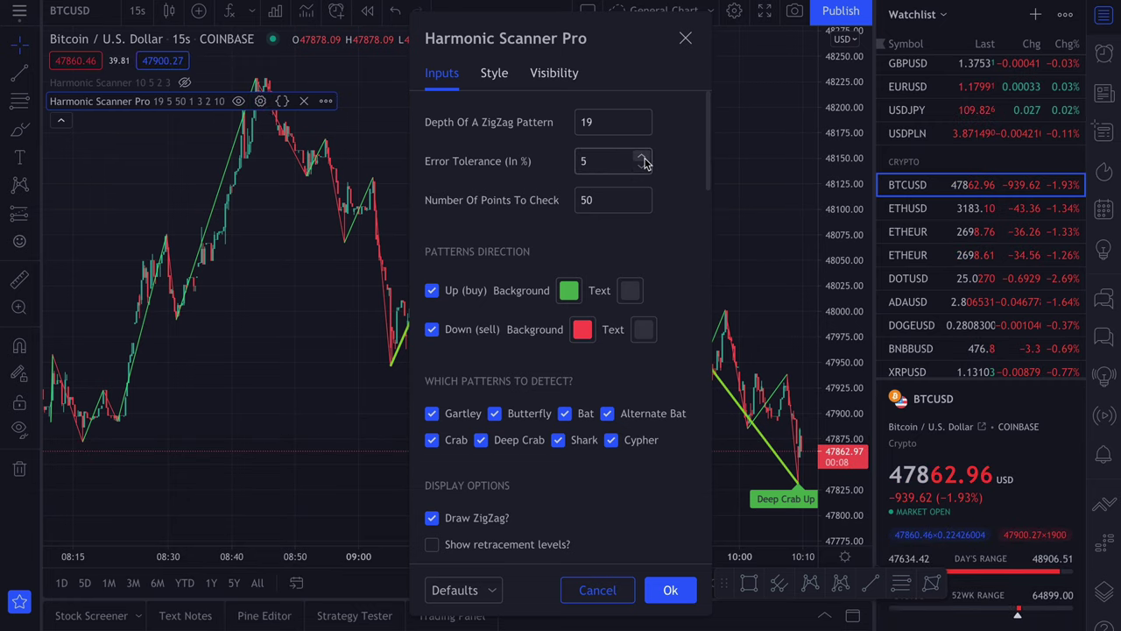
left_click(642, 158)
double_click(642, 157)
triple_click(642, 158)
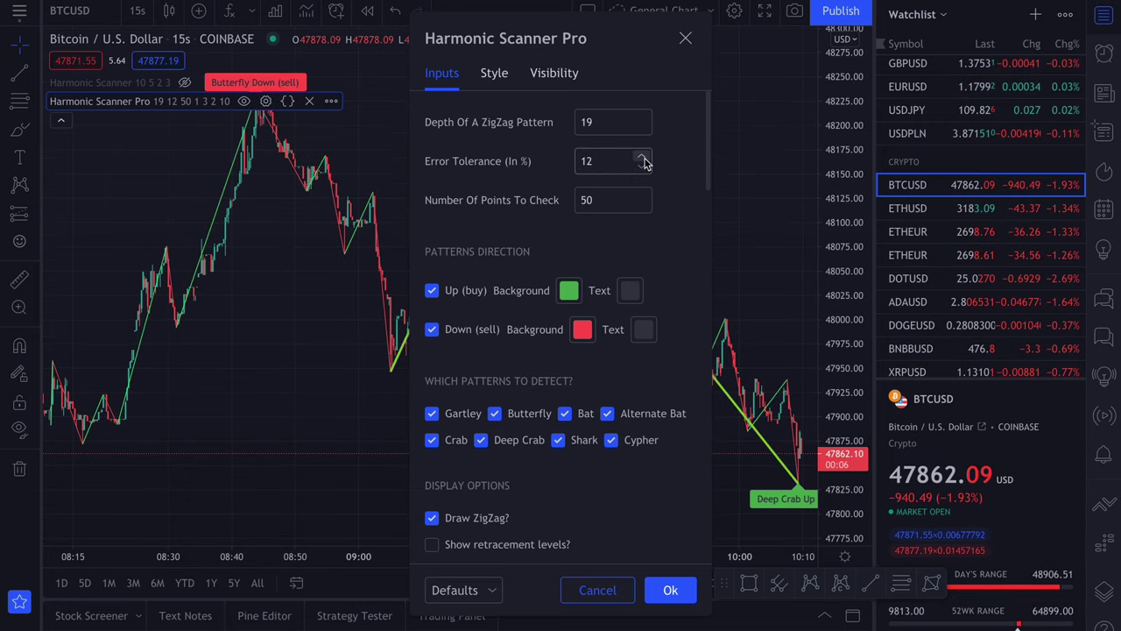
double_click(642, 157)
triple_click(642, 158)
left_click(642, 157)
left_click(642, 158)
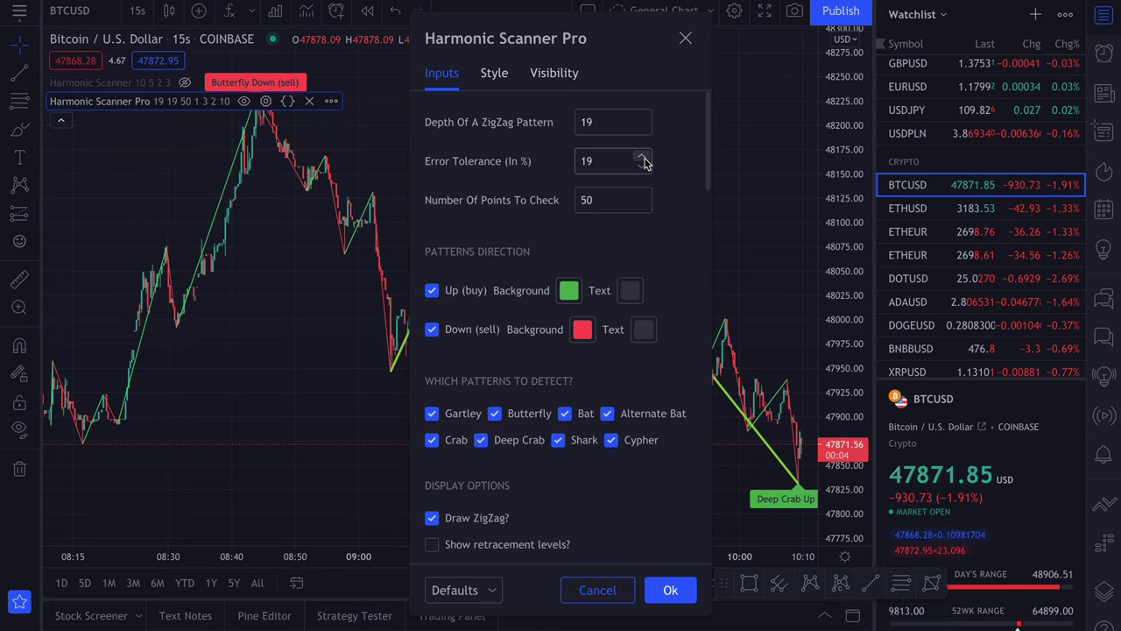
Step: Set Error Tolerance and ZigZag depth both to 20 and apply
left_click(642, 157)
left_click(644, 117)
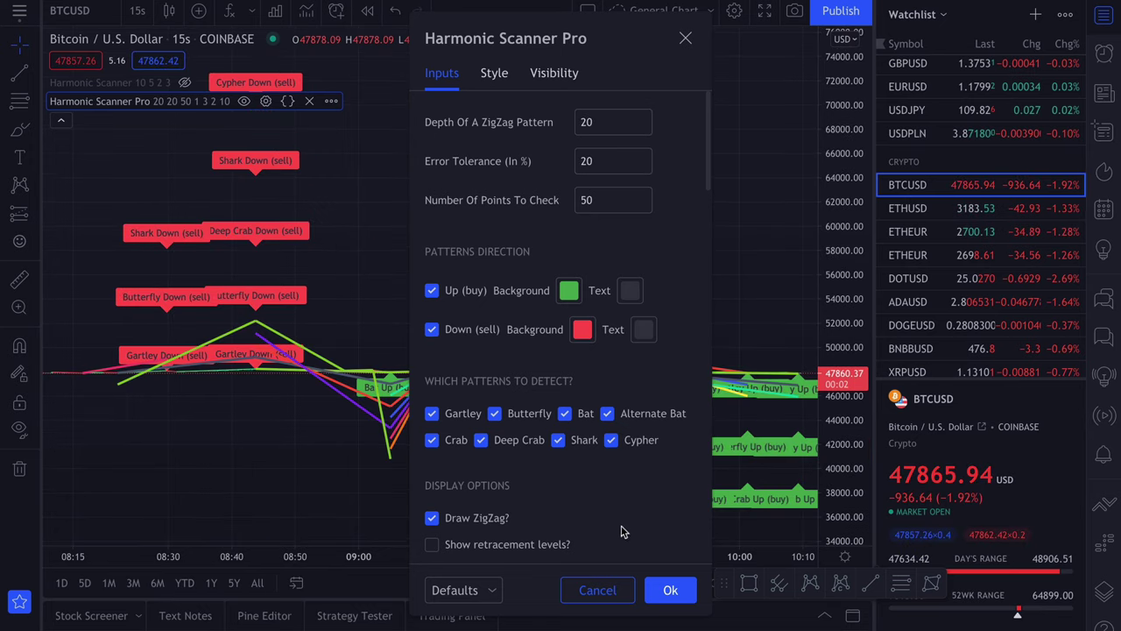
left_click(669, 589)
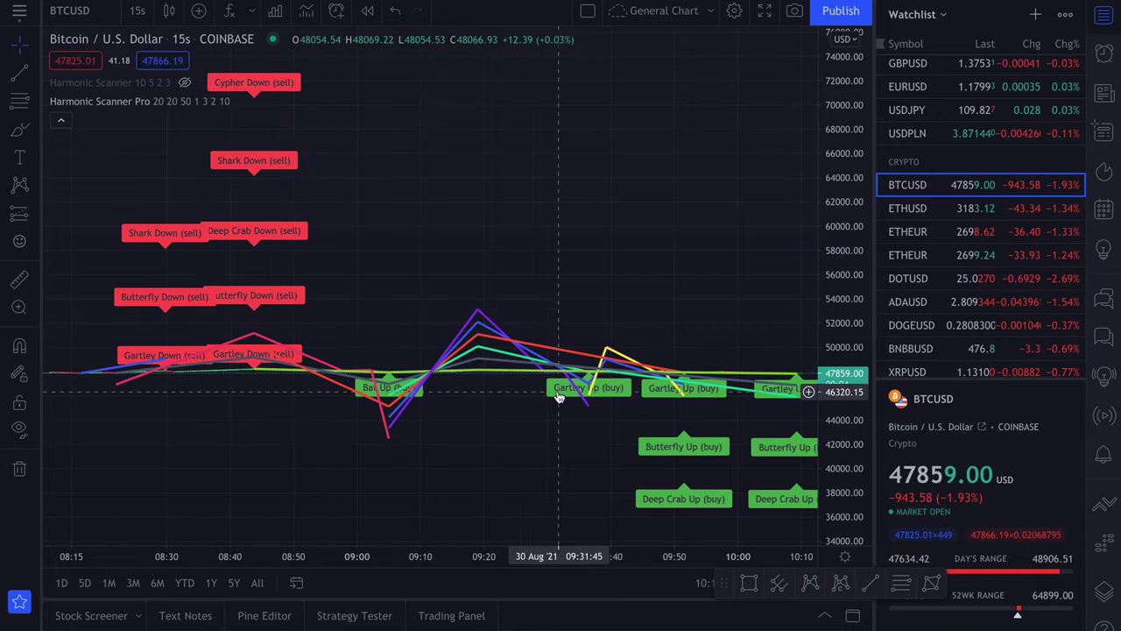
Step: Untick 'Move charts?' and 'Move labels?' in the indicator settings and apply
scroll(572, 295, "up", 3)
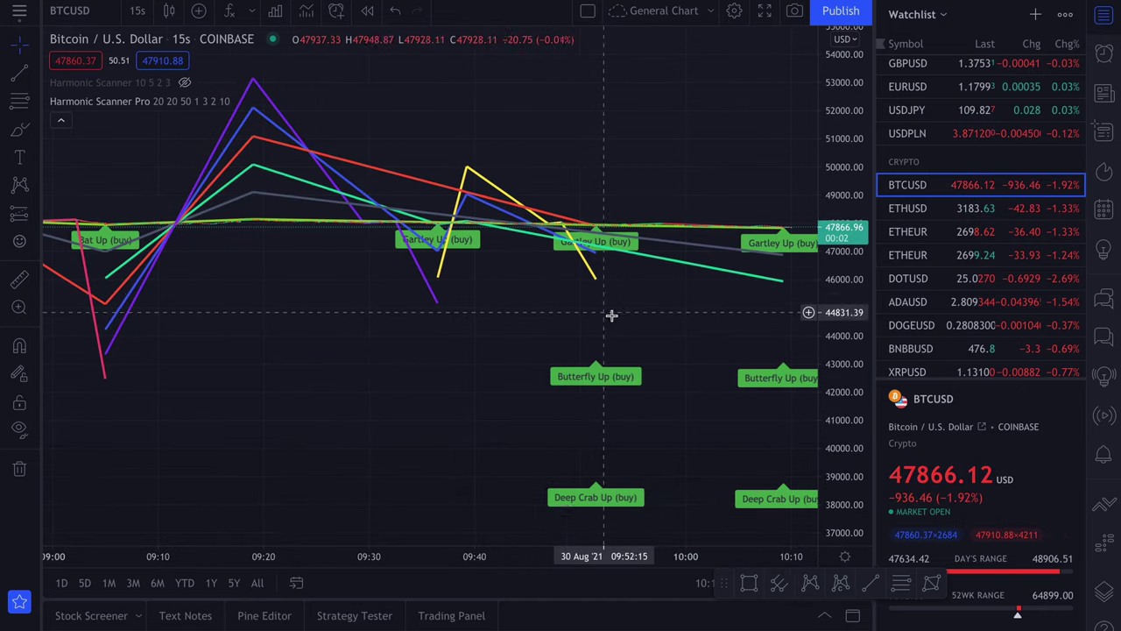
left_click(265, 101)
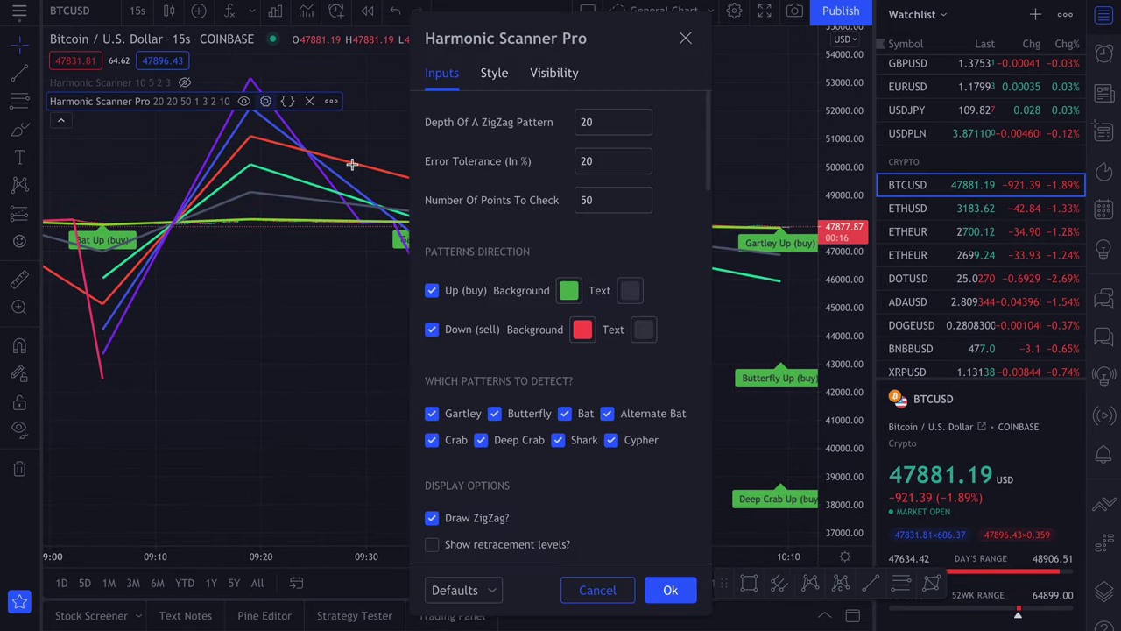
scroll(517, 410, "down", 5)
left_click(431, 502)
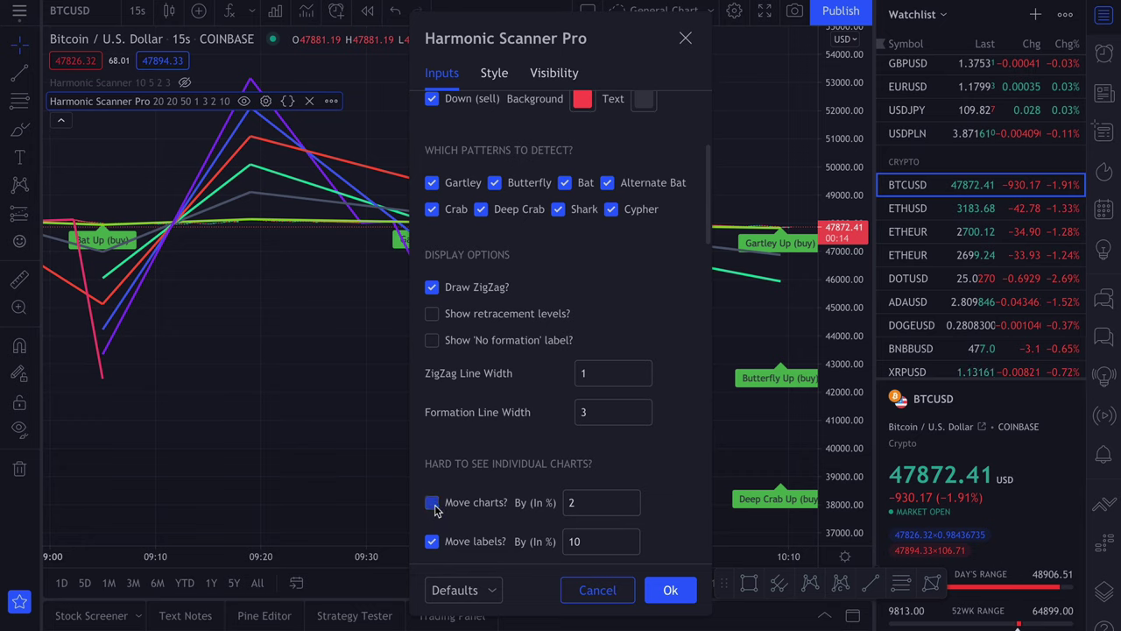
left_click(432, 541)
left_click(671, 590)
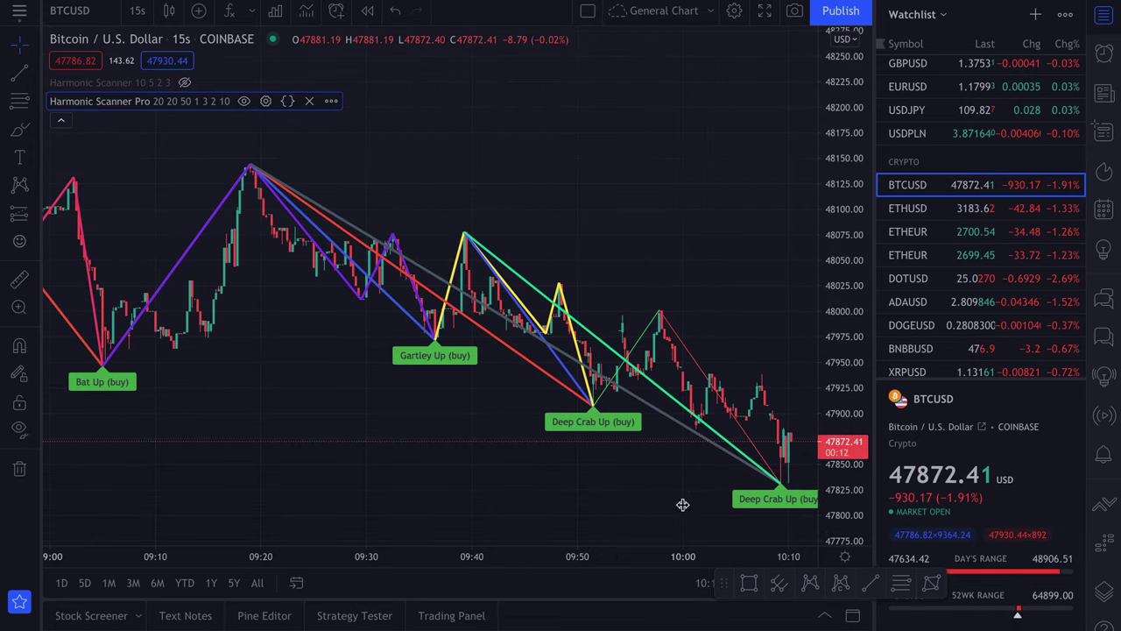
scroll(695, 464, "up", 4)
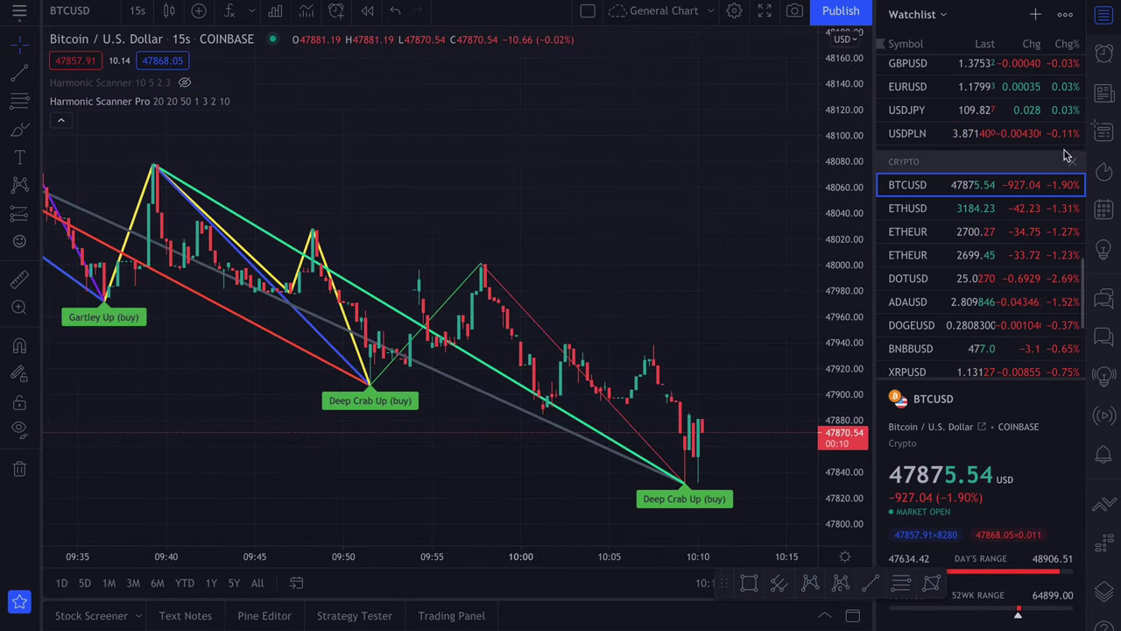
Step: Start a new BTCUSD alert with Harmonic Scanner Pro as its condition
left_click(1104, 56)
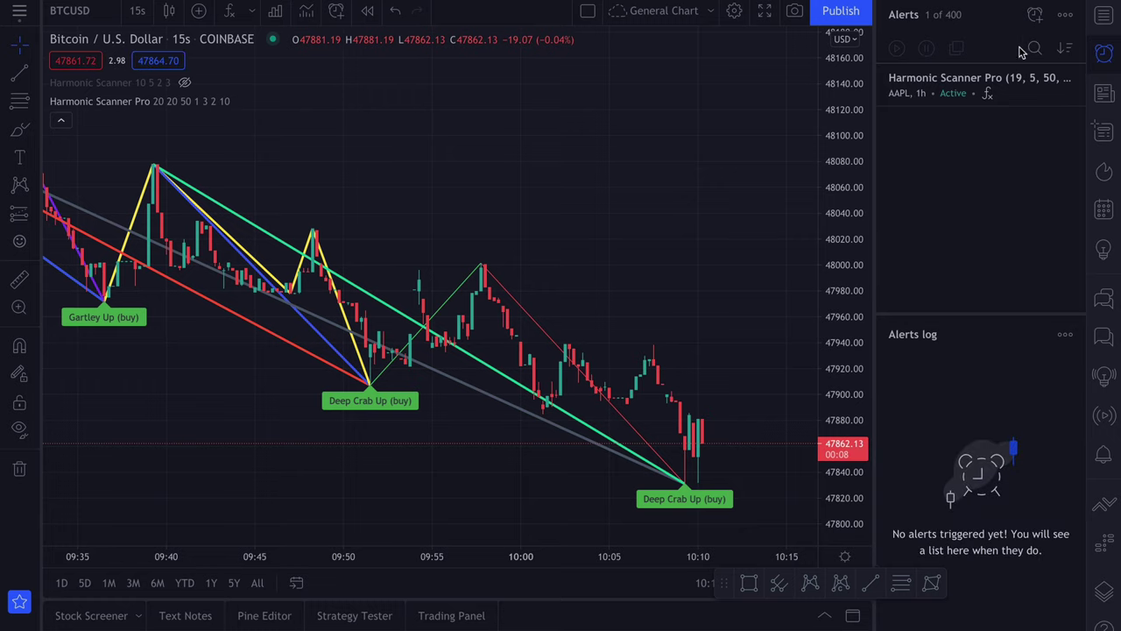
left_click(1035, 13)
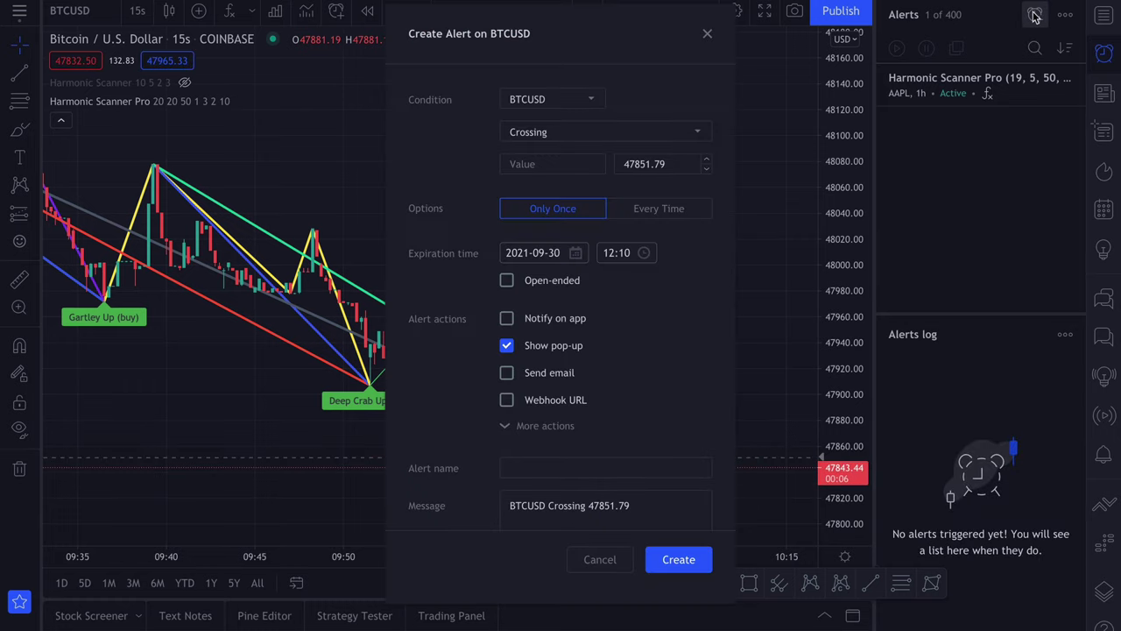
left_click(560, 98)
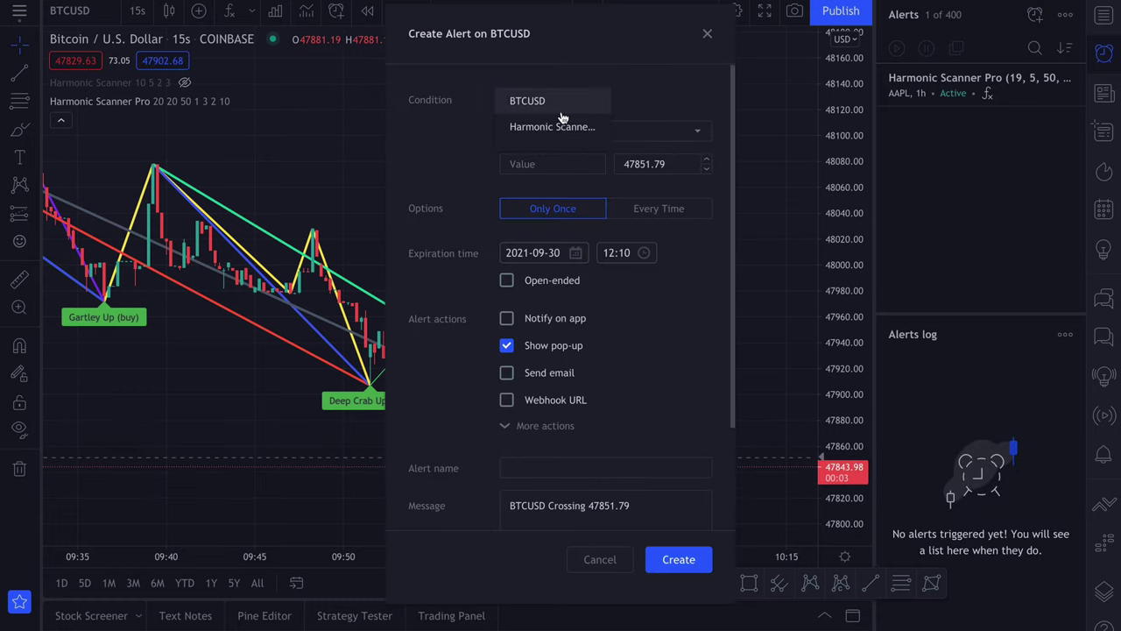
left_click(561, 123)
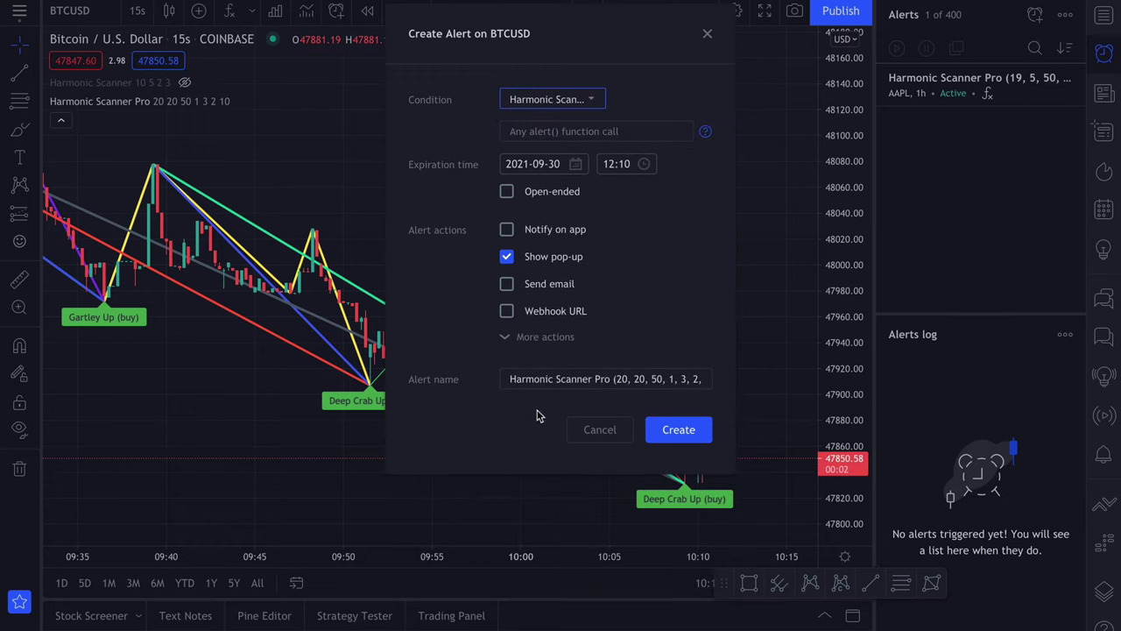
Step: Name the alert 'Test alert BTC', enable Notify on app, and create it
left_click(589, 385)
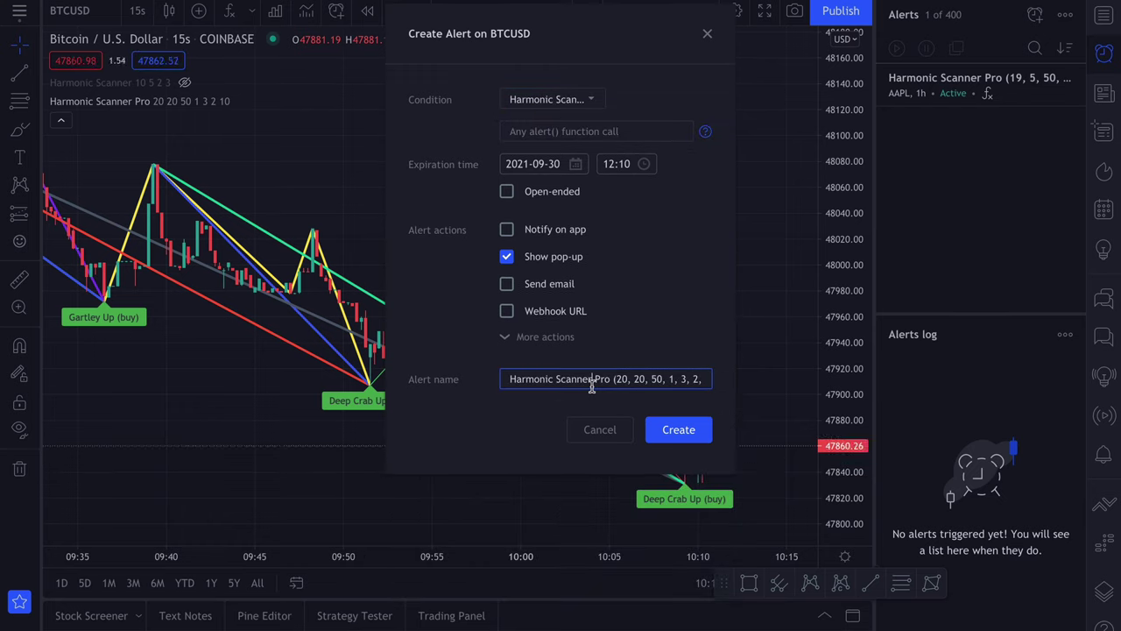
key("ctrl+a")
type("Test aler")
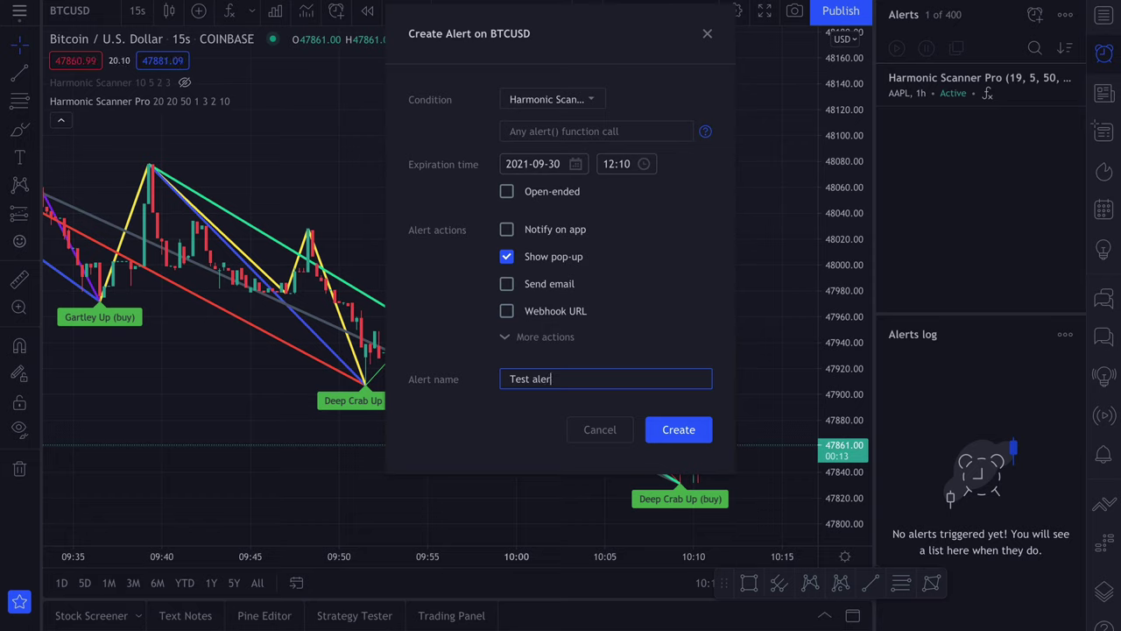
type("t BTC")
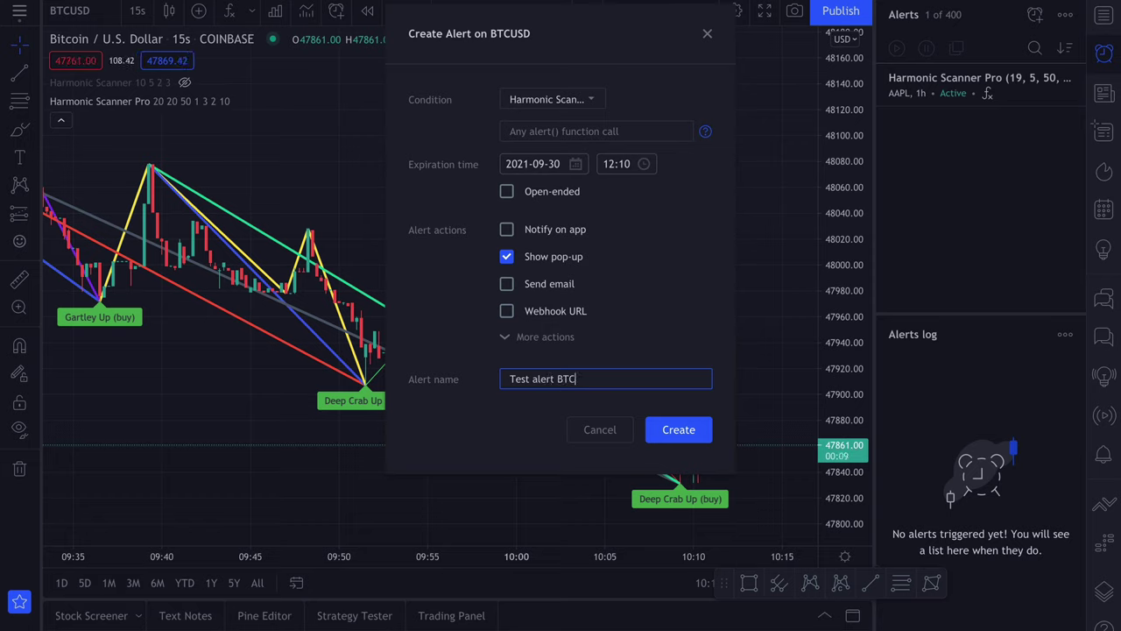
left_click(561, 234)
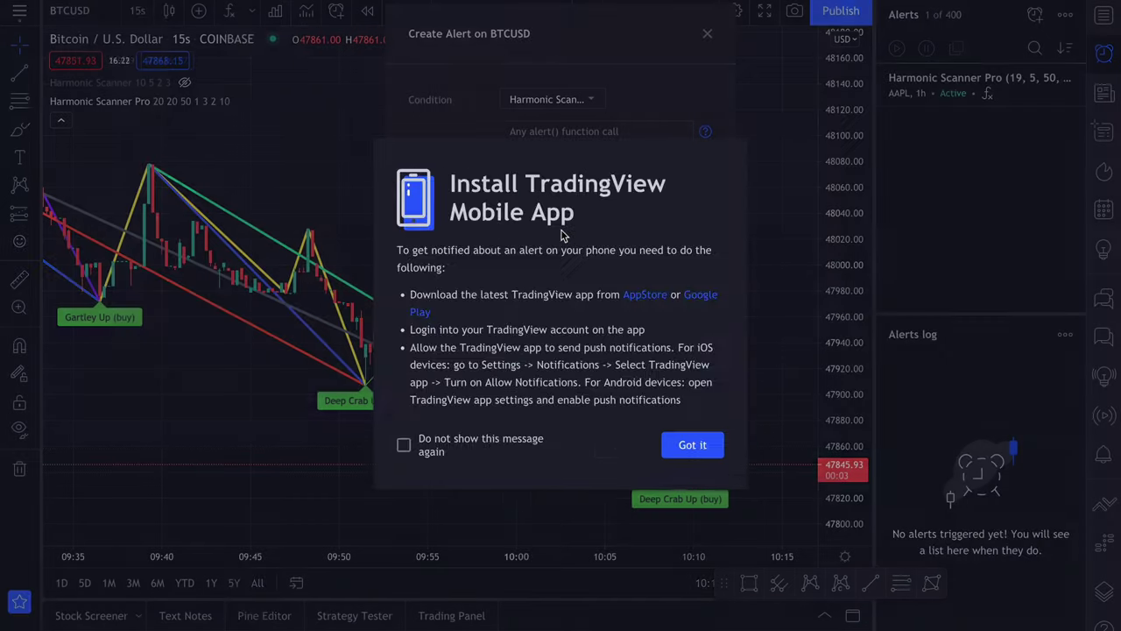
left_click(670, 447)
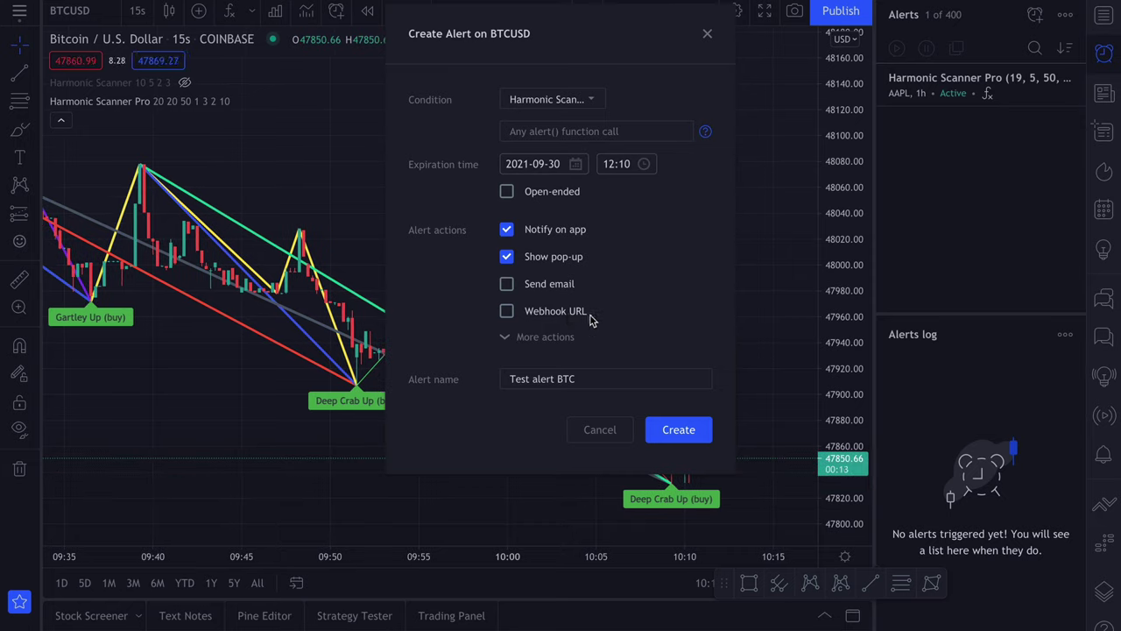
left_click(659, 431)
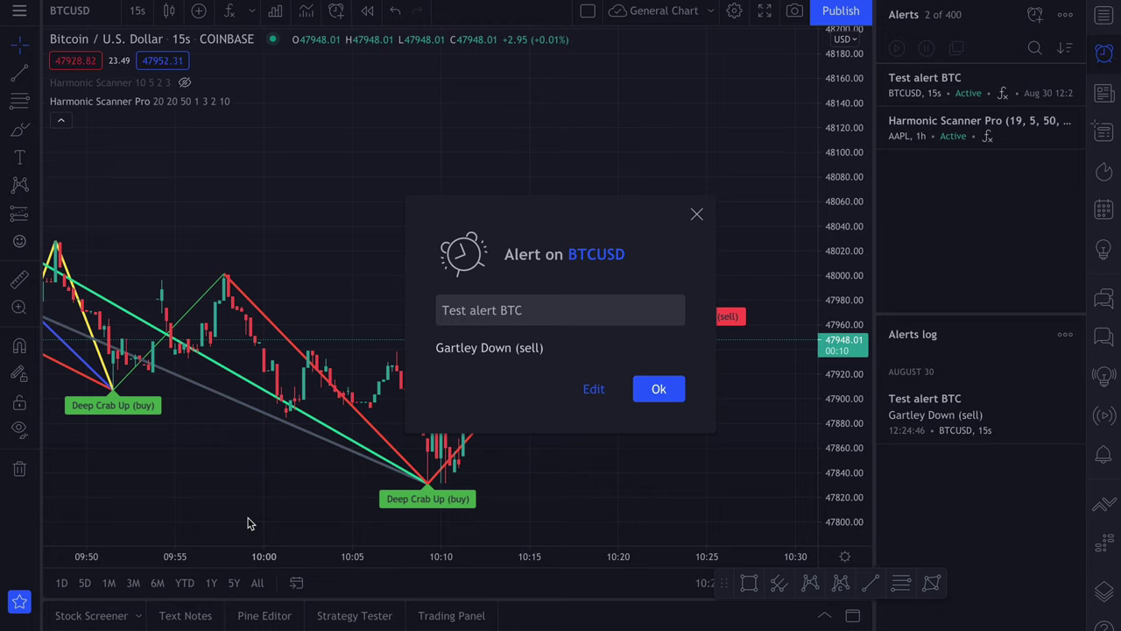
Step: Close the Gartley Down alert pop-up and view the Test alert BTC entry's details
left_click(656, 391)
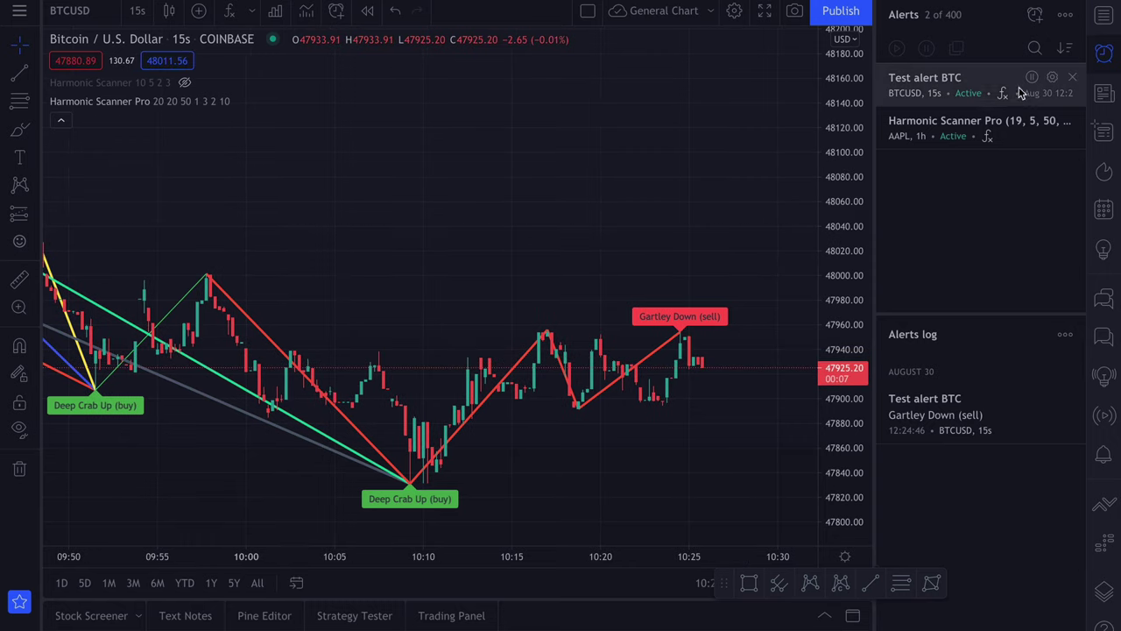
mouse_move(990, 90)
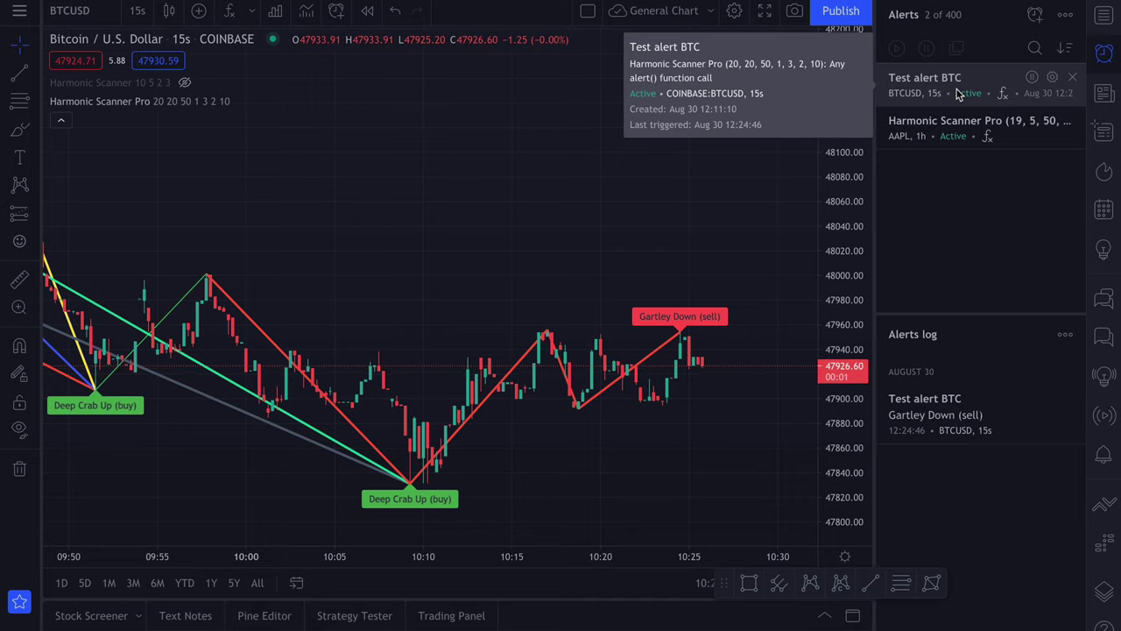
Step: Delete the Test alert BTC and the AAPL 1h alert, confirming each deletion
left_click(1073, 78)
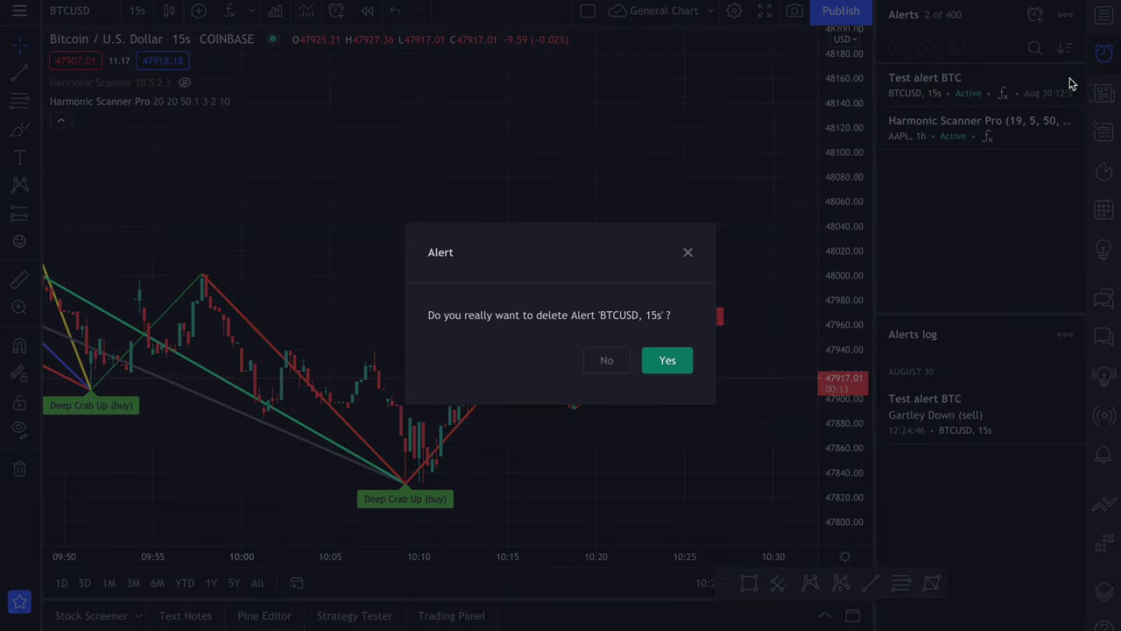
left_click(667, 360)
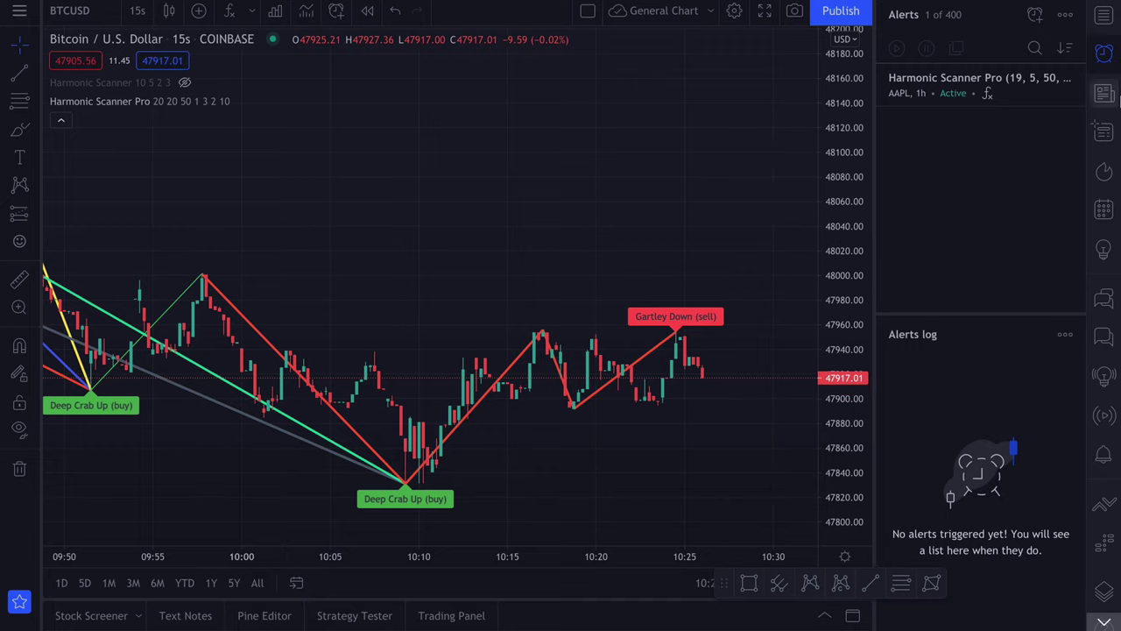
left_click(1075, 81)
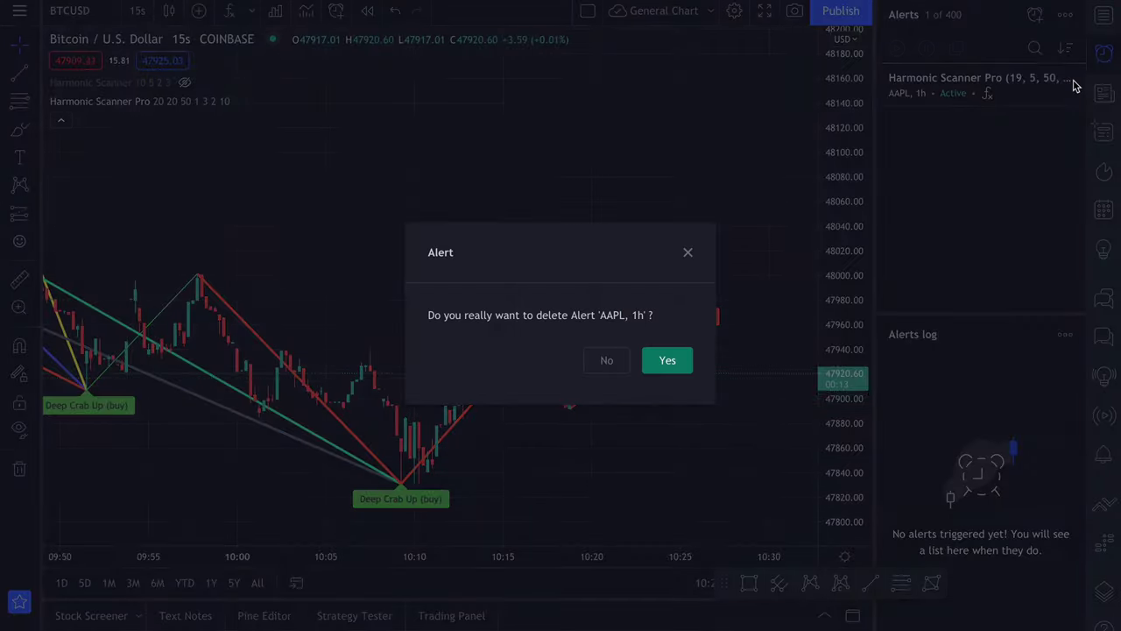
left_click(674, 368)
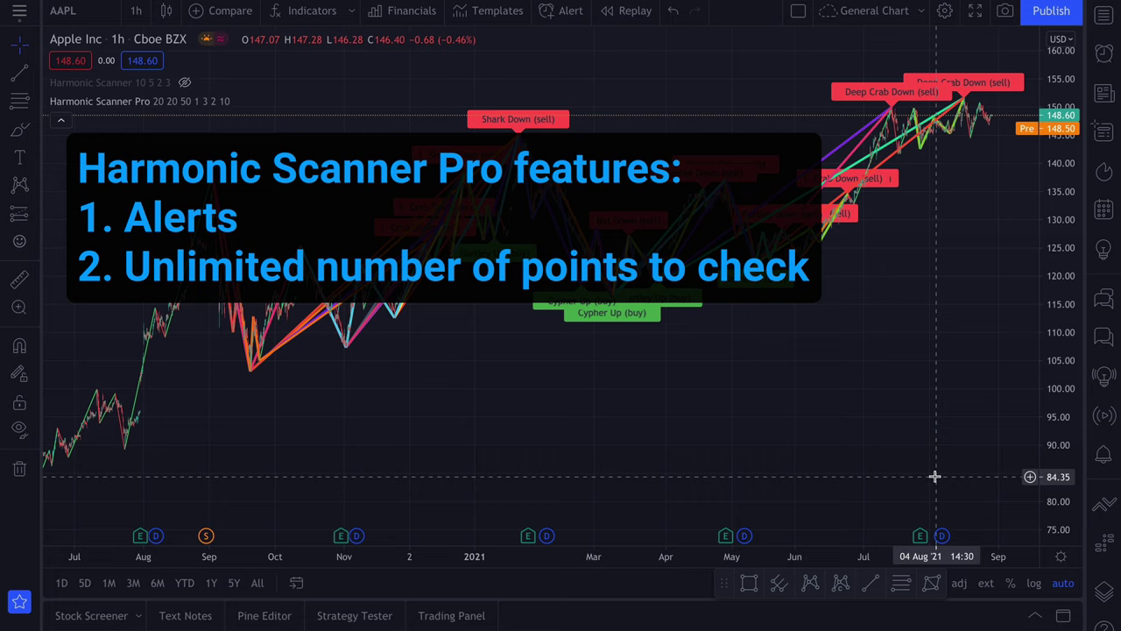
mouse_move(240, 82)
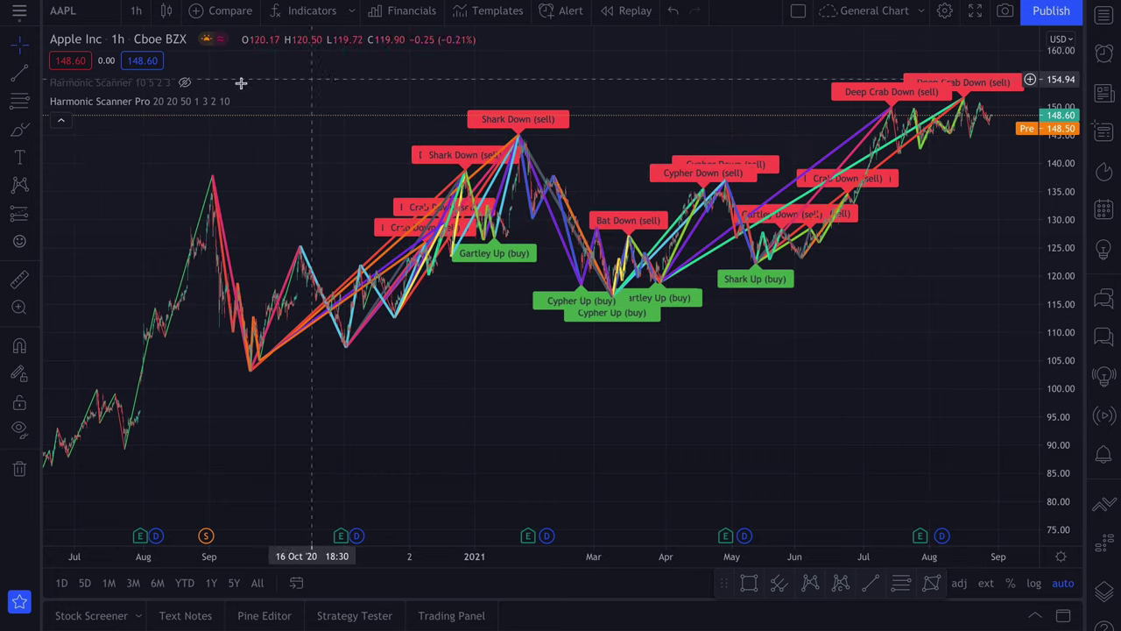
left_click(185, 82)
left_click(243, 101)
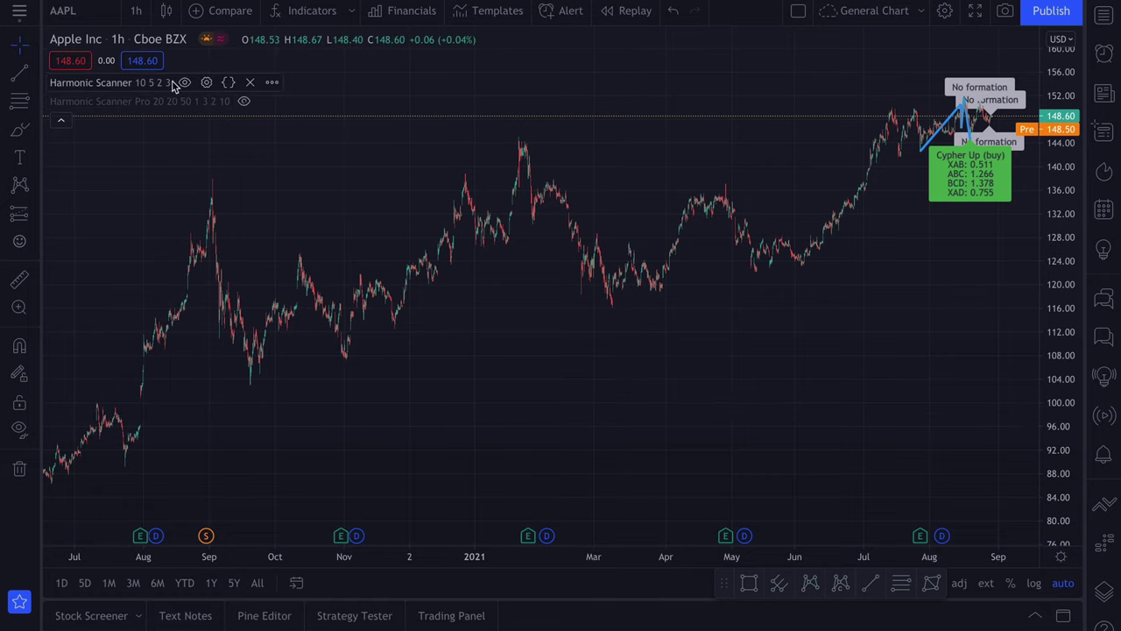
left_click(184, 82)
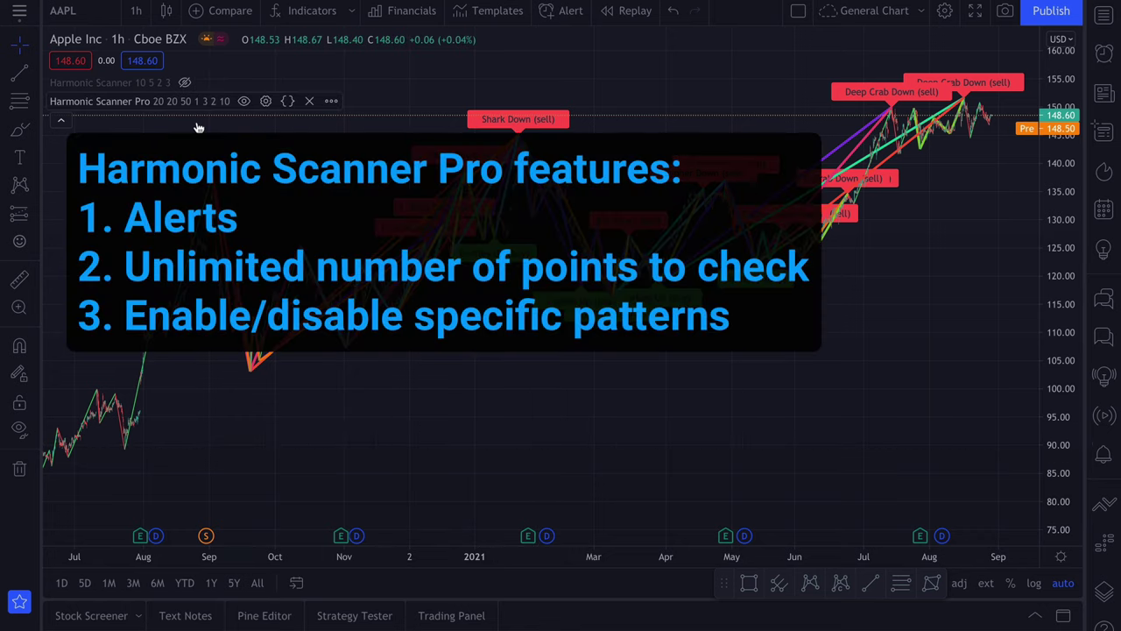
left_click(265, 100)
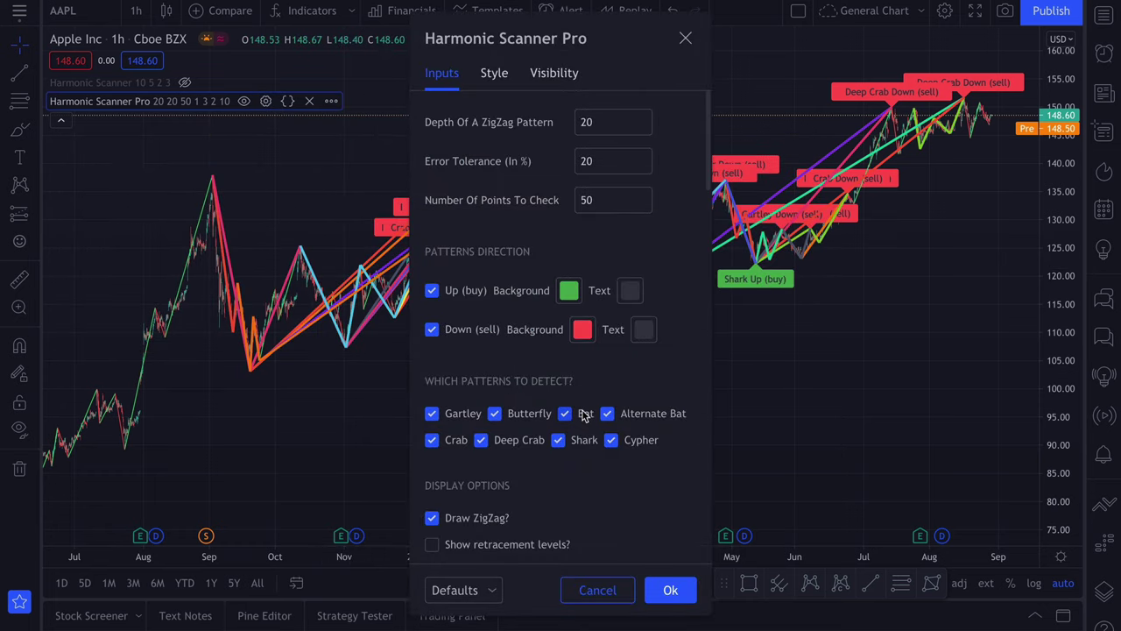
scroll(582, 412, "down", 5)
scroll(583, 411, "down", 3)
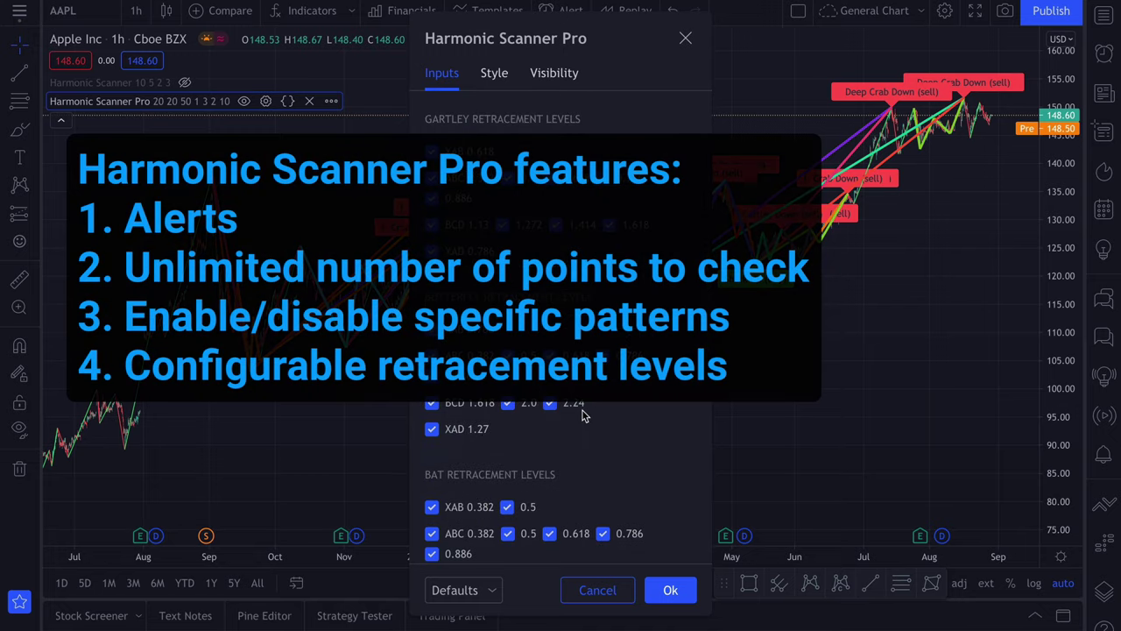
left_click(484, 180)
left_click(433, 179)
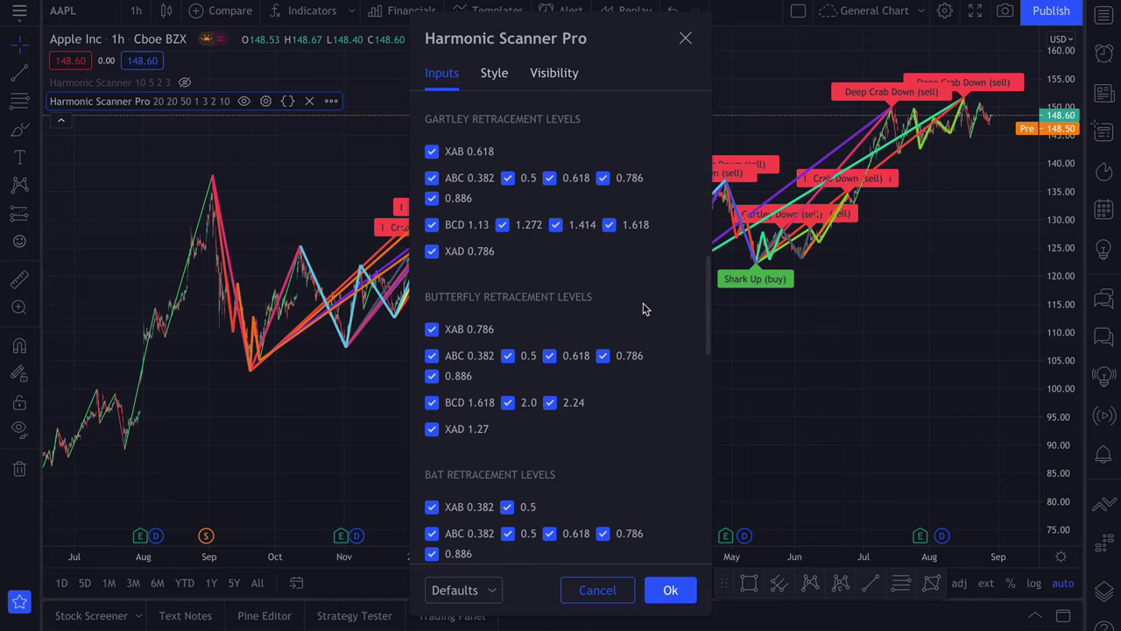
left_click(673, 592)
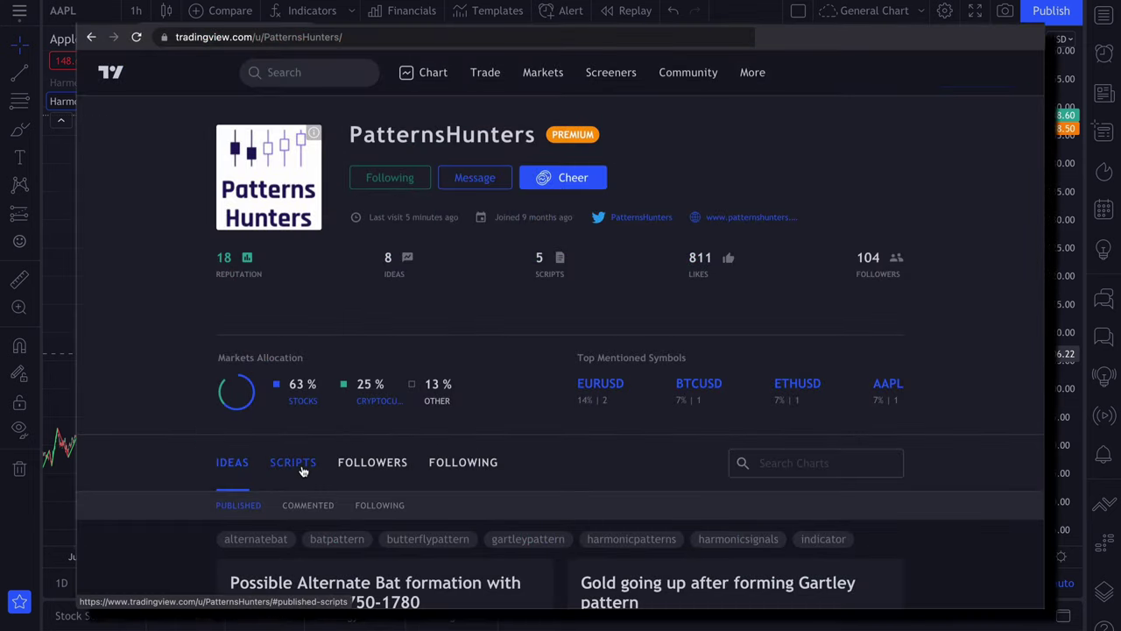
Step: Open the Harmonic Scanner Pro page from the author's published scripts list
left_click(303, 471)
scroll(185, 313, "down", 3)
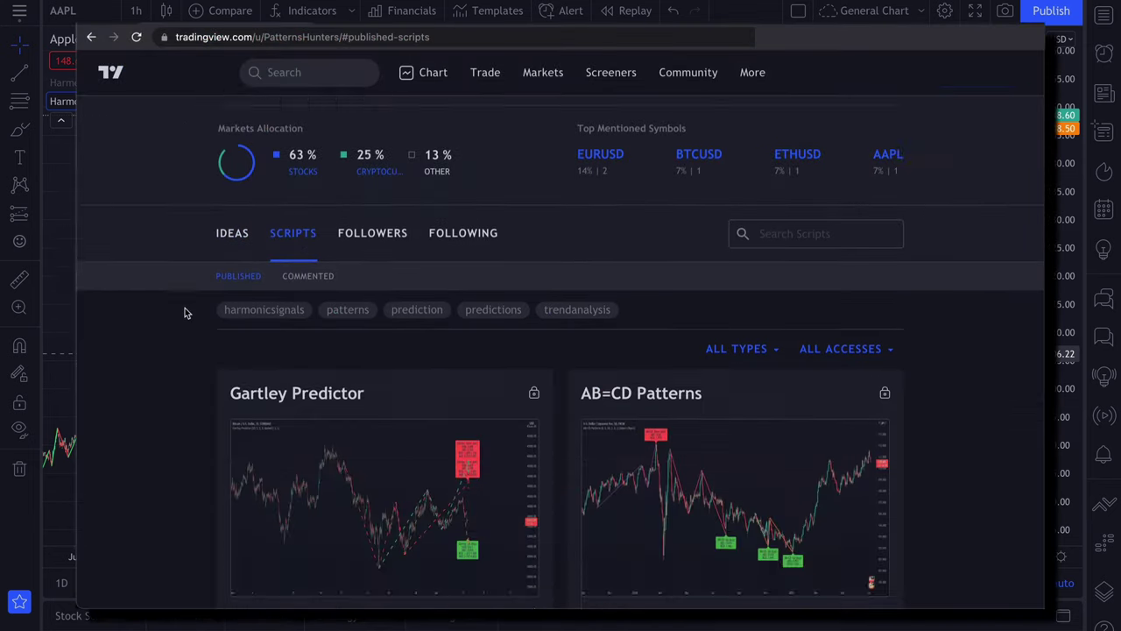
scroll(184, 312, "down", 6)
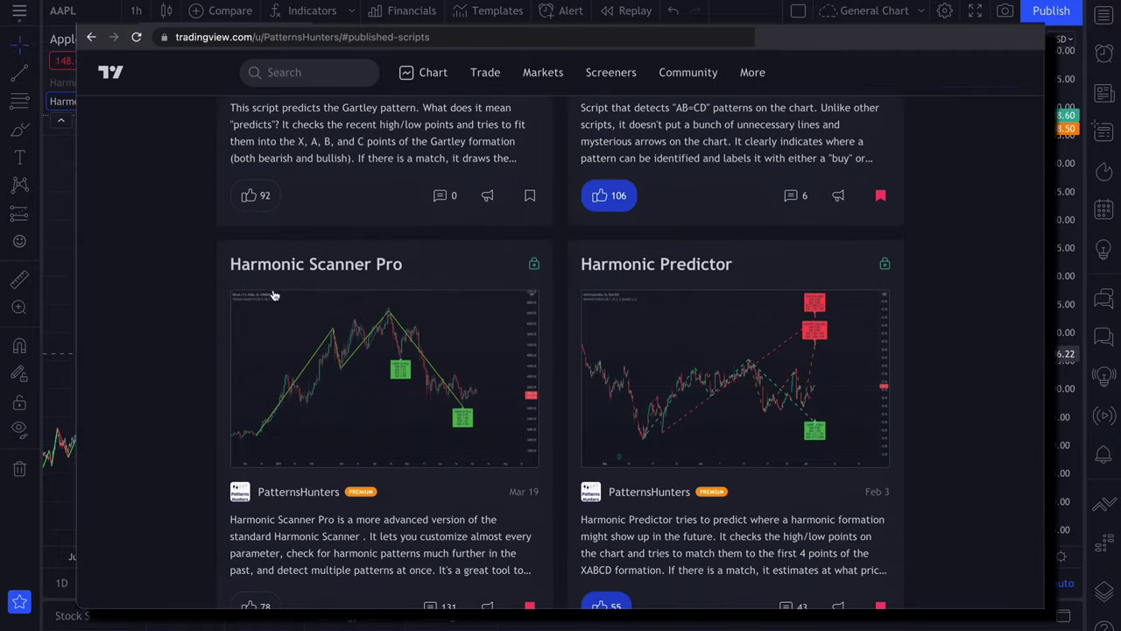
left_click(296, 270)
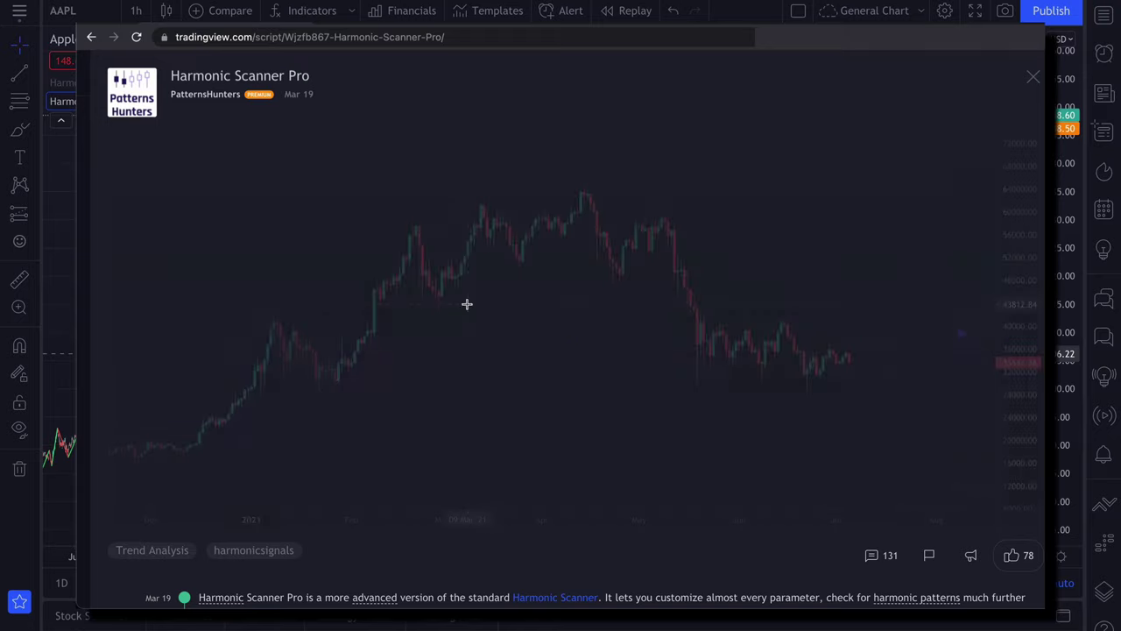
Step: Write the comment 'Hi, can I have a free trial?' on the script page
scroll(467, 304, "down", 15)
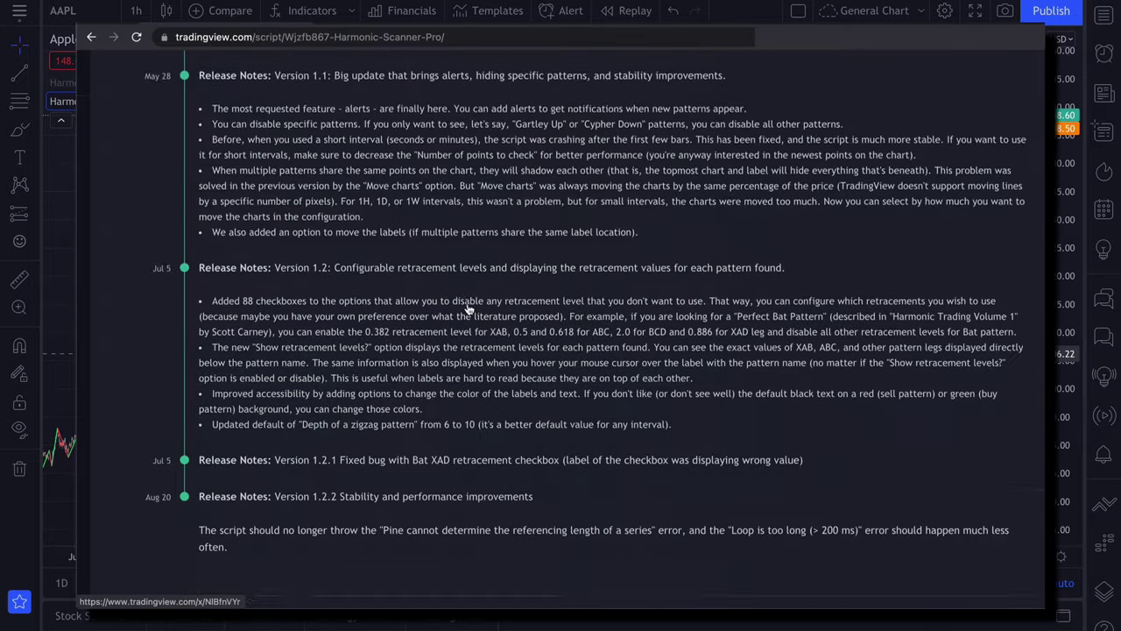
scroll(467, 304, "down", 8)
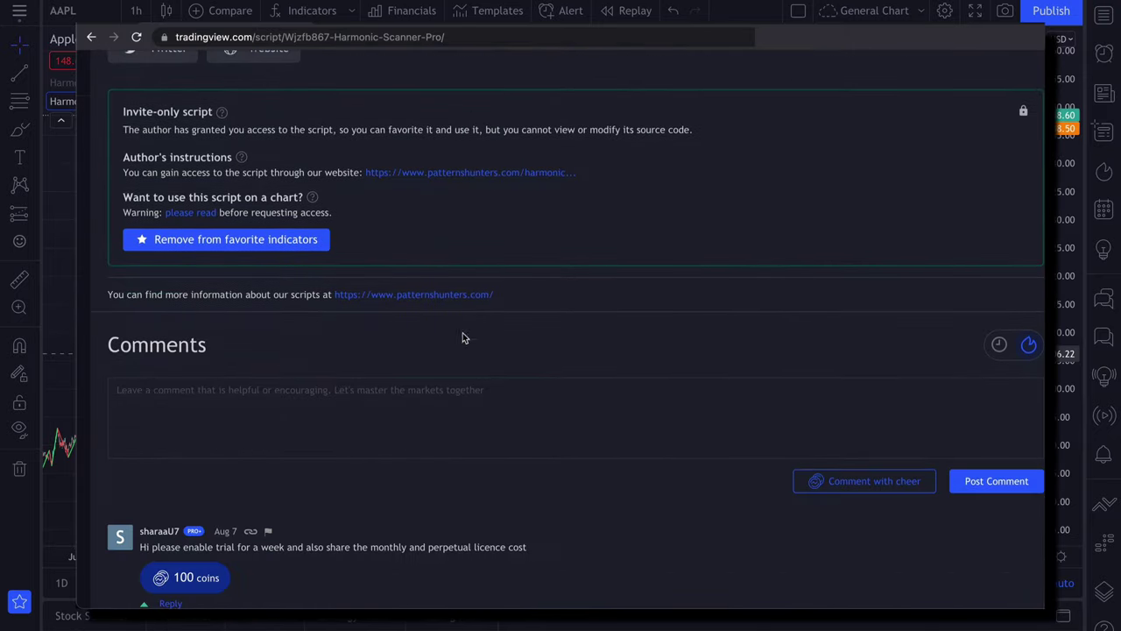
left_click(438, 419)
type("Hi, can ")
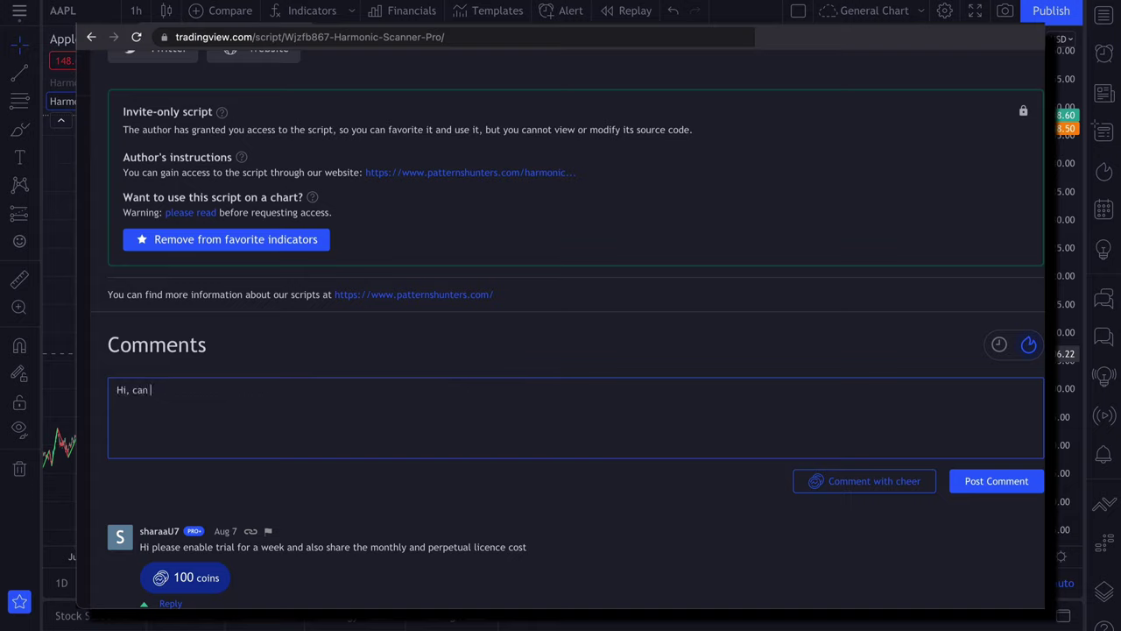
type("I have a free trial?")
Step: Post the 'Hi, can I have a free trial?' comment on the script
left_click(999, 483)
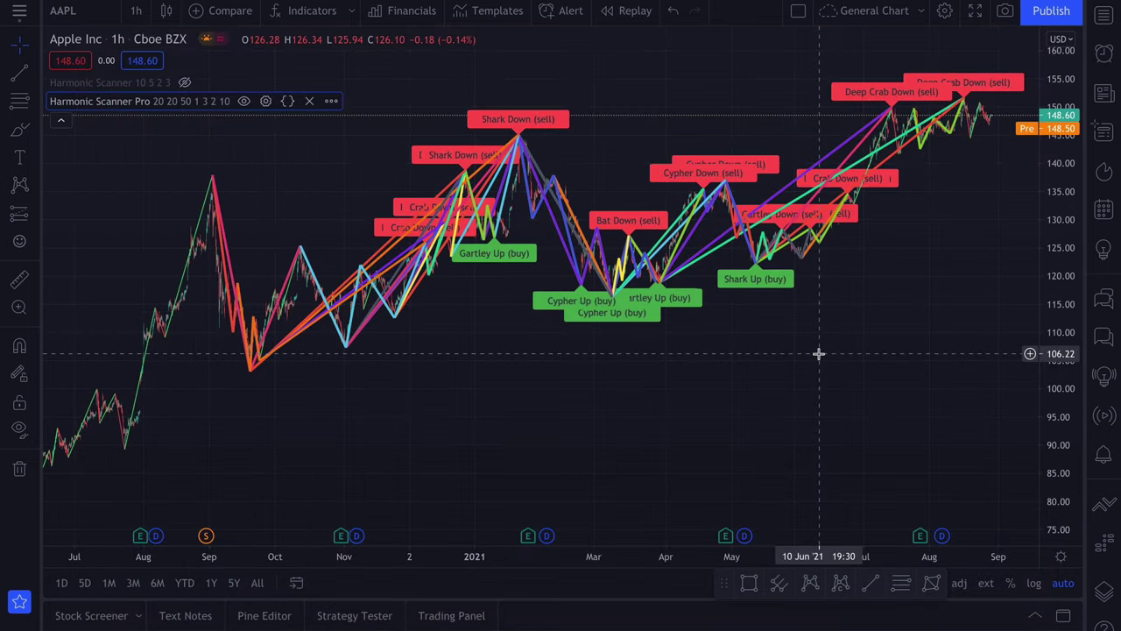